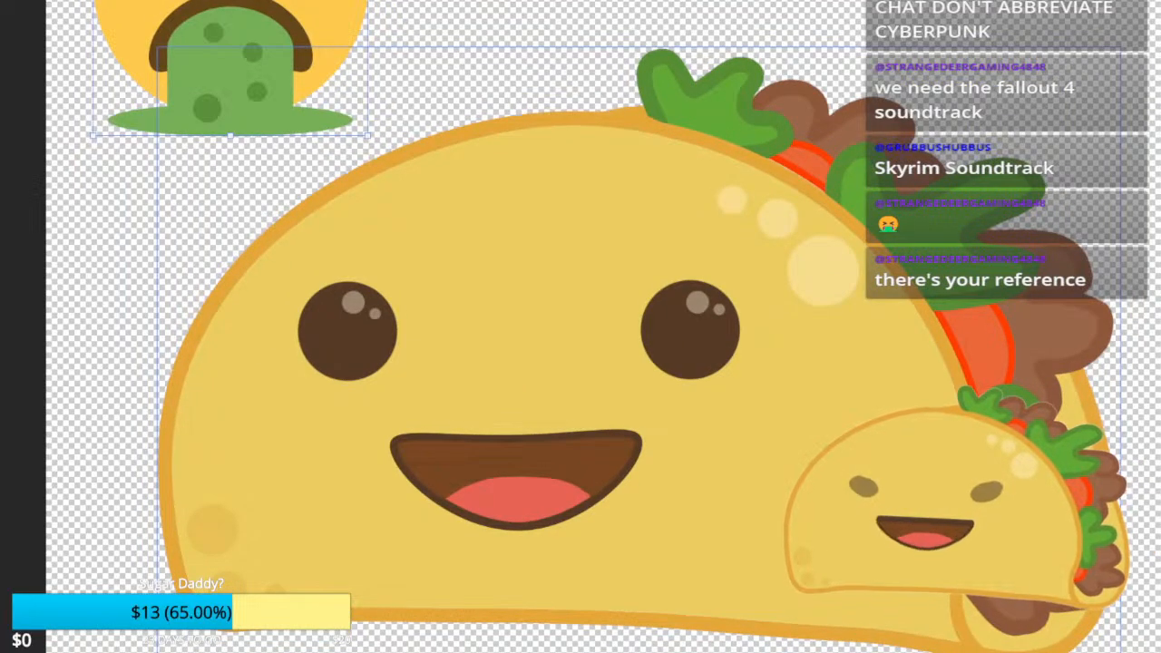
# Step: Remove both round eyes from the large taco's face
pyautogui.click(472, 328)
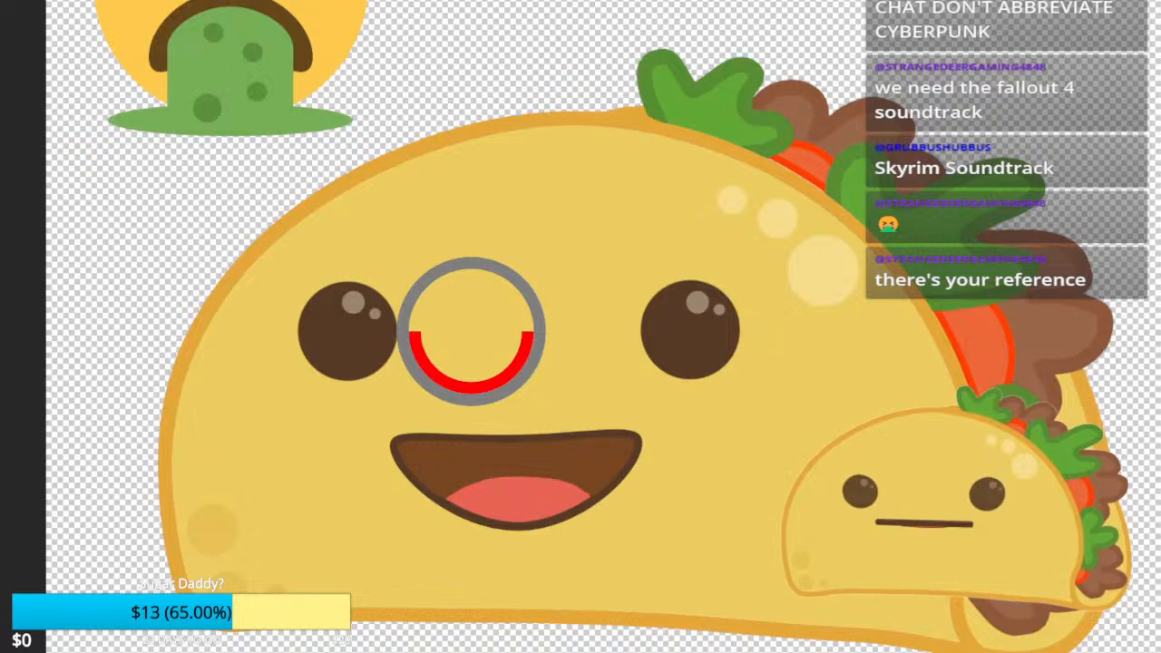
pyautogui.click(347, 332)
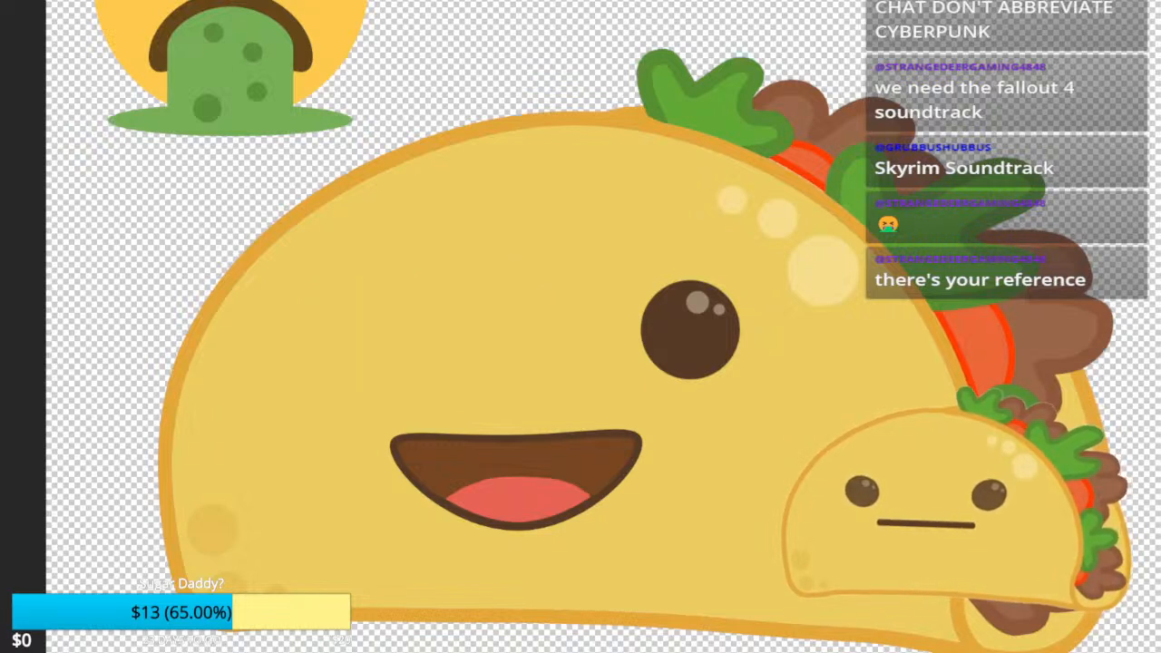
pyautogui.click(691, 330)
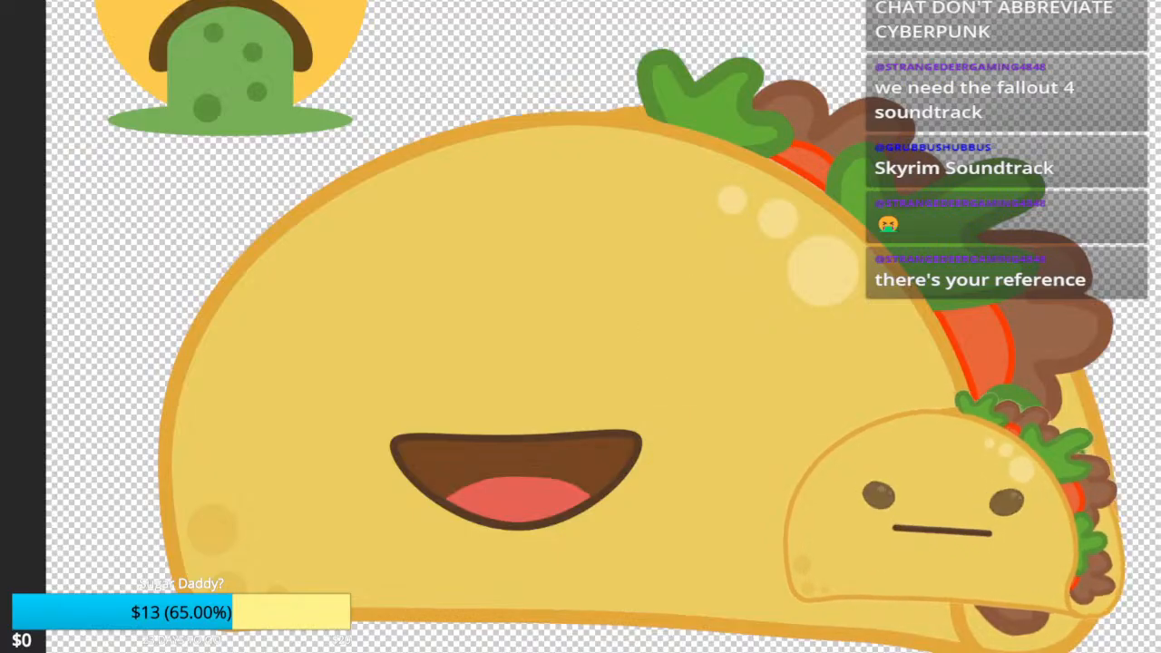
# Step: Undo the white crescent tried out as an eye on the taco's face
pyautogui.hotkey('ctrl', 'z')
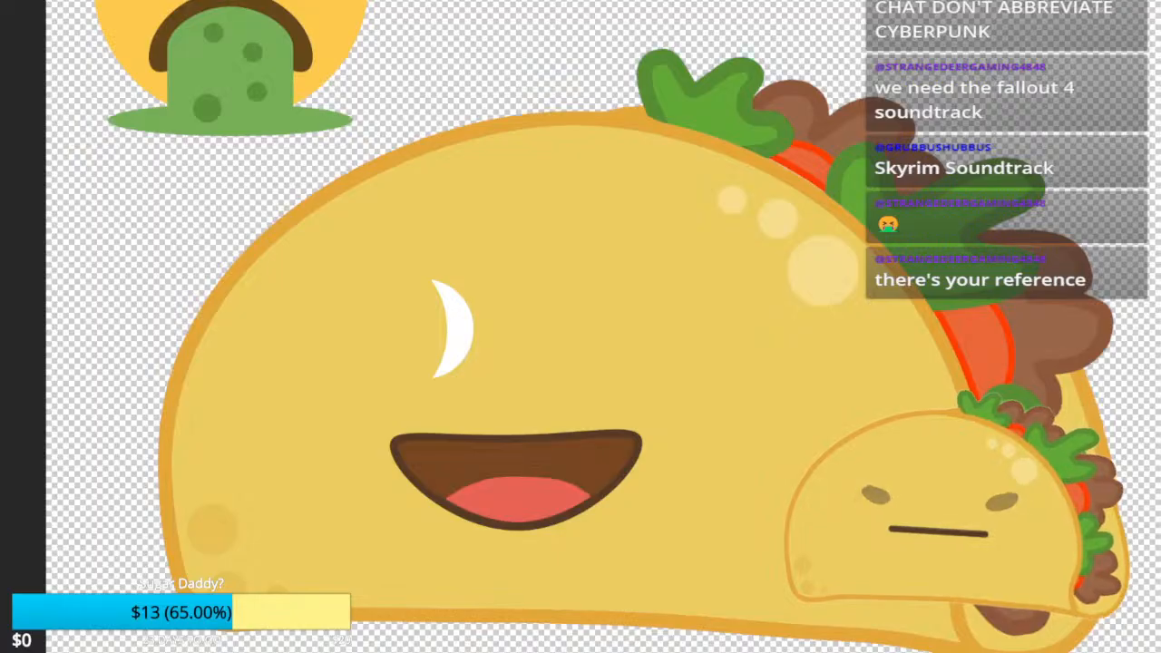
pyautogui.click(488, 334)
pyautogui.hotkey('ctrl', 'z')
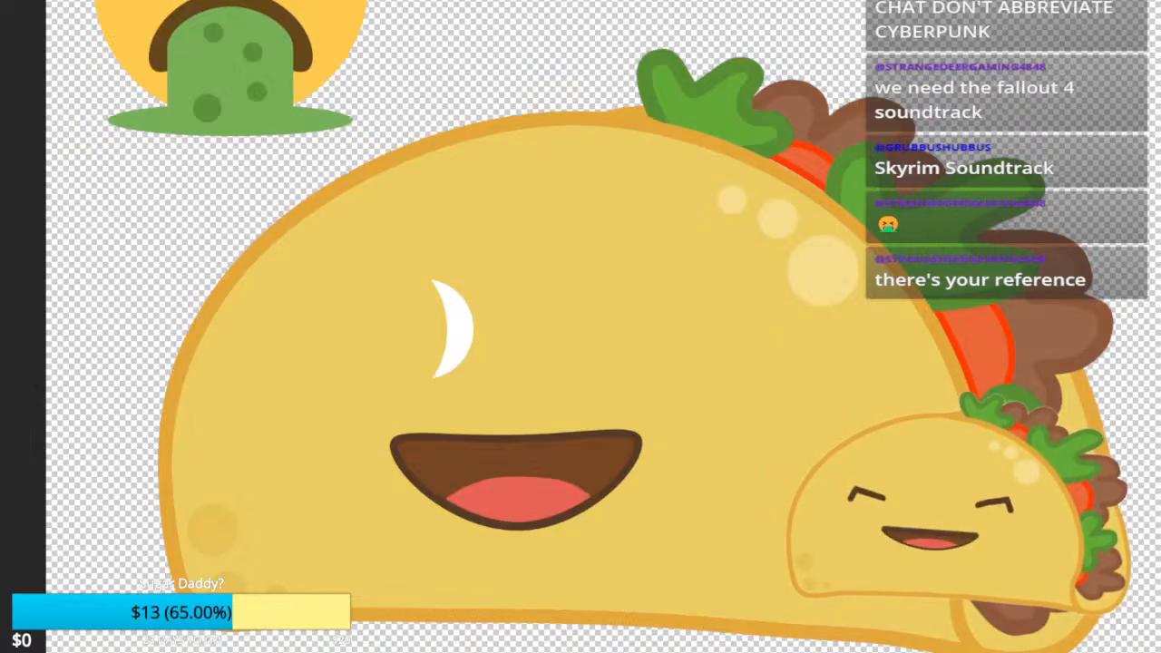
pyautogui.moveTo(445, 287)
pyautogui.mouseDown()
pyautogui.moveTo(479, 349)
pyautogui.moveTo(449, 370)
pyautogui.mouseUp()
pyautogui.hotkey('ctrl', 'z')
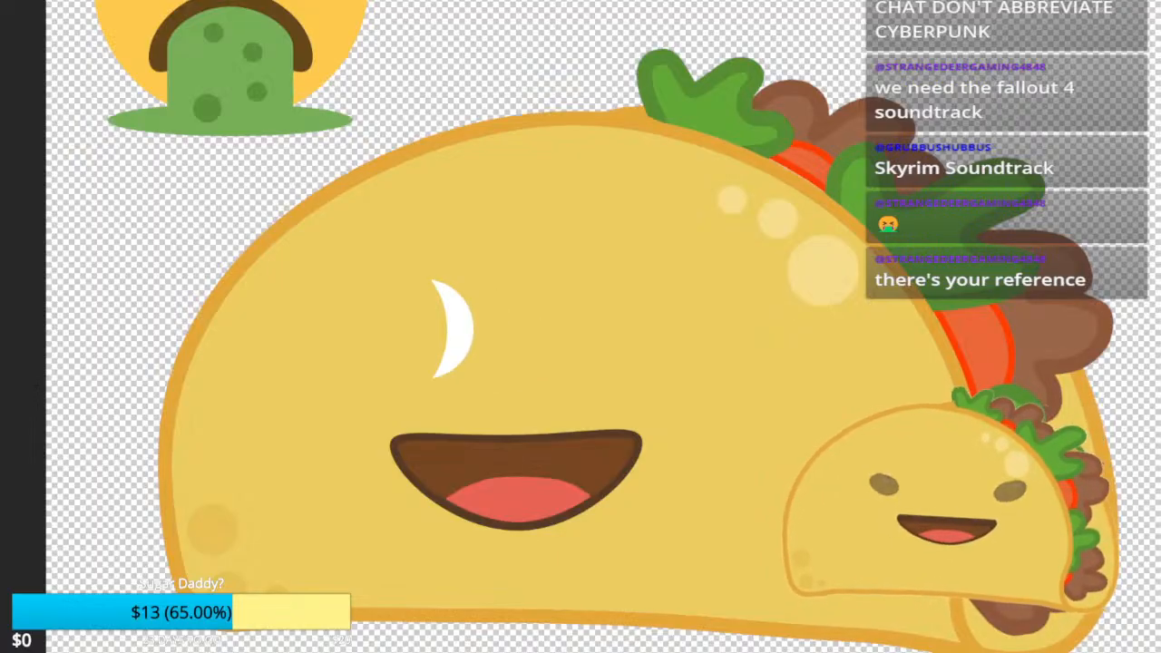
pyautogui.hotkey('ctrl', 'z')
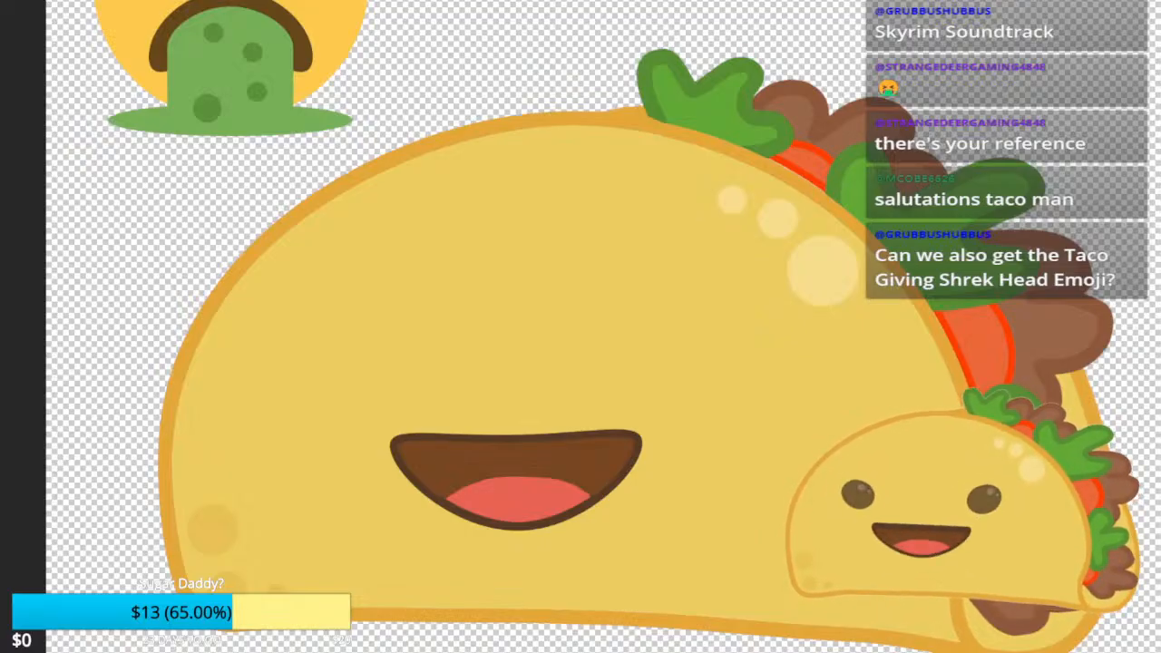
# Step: Delete the brown mouth fill and the red tongue from the taco's face
pyautogui.moveTo(399, 236); pyautogui.dragTo(767, 529)
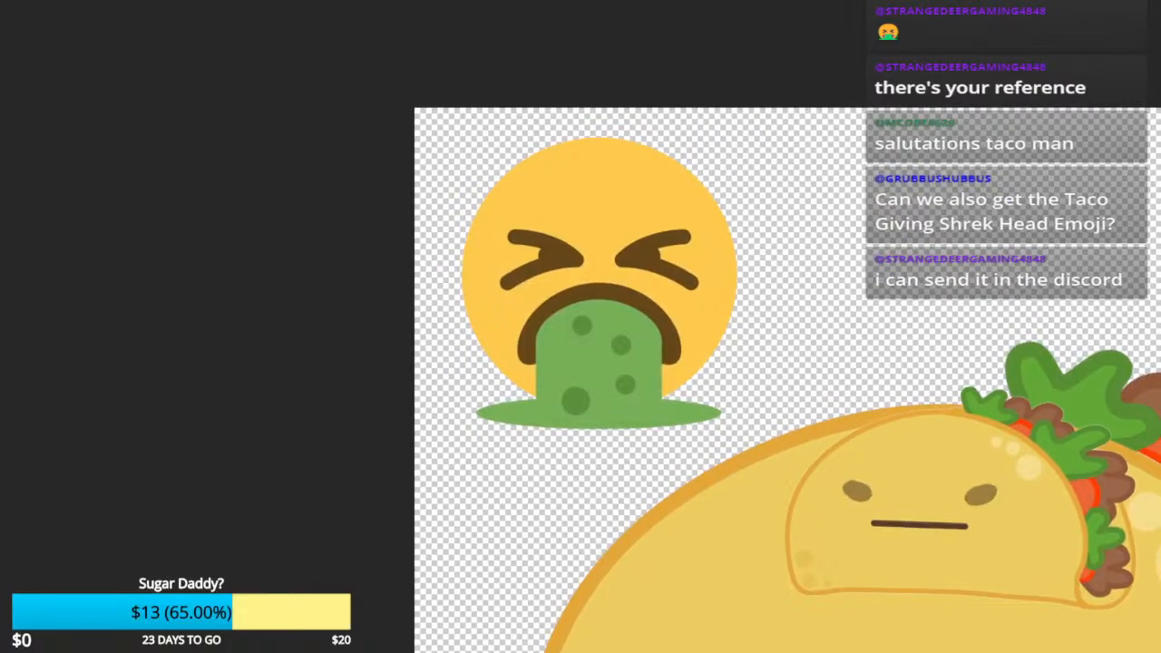
pyautogui.scroll(5, 605, 319)
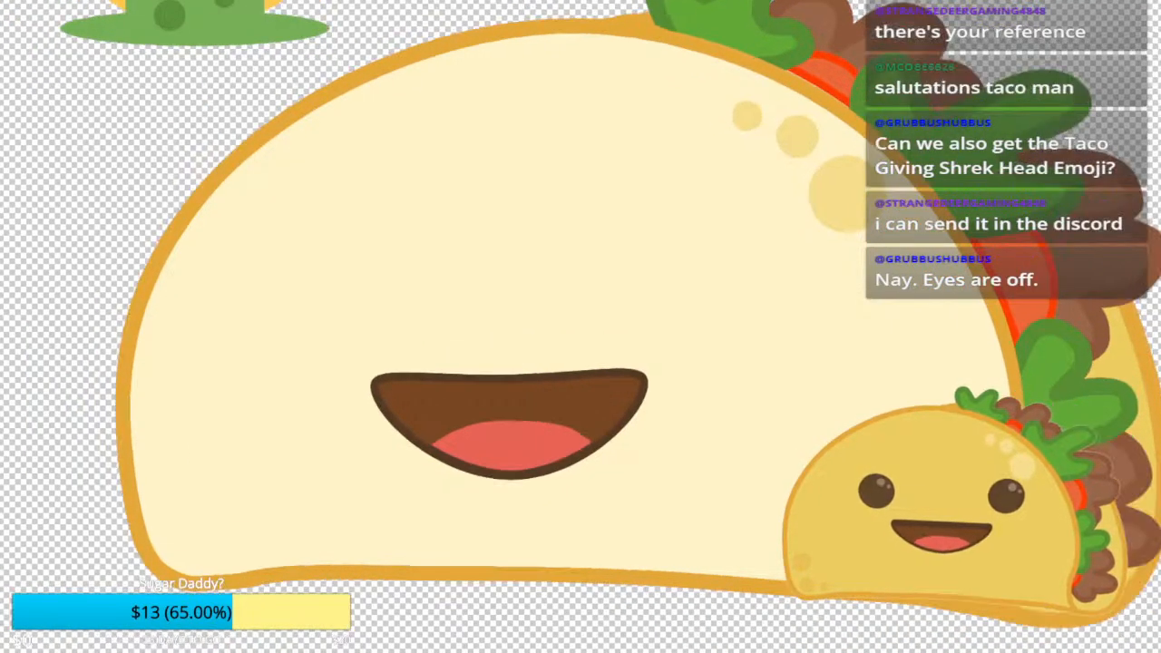
pyautogui.press('Delete')
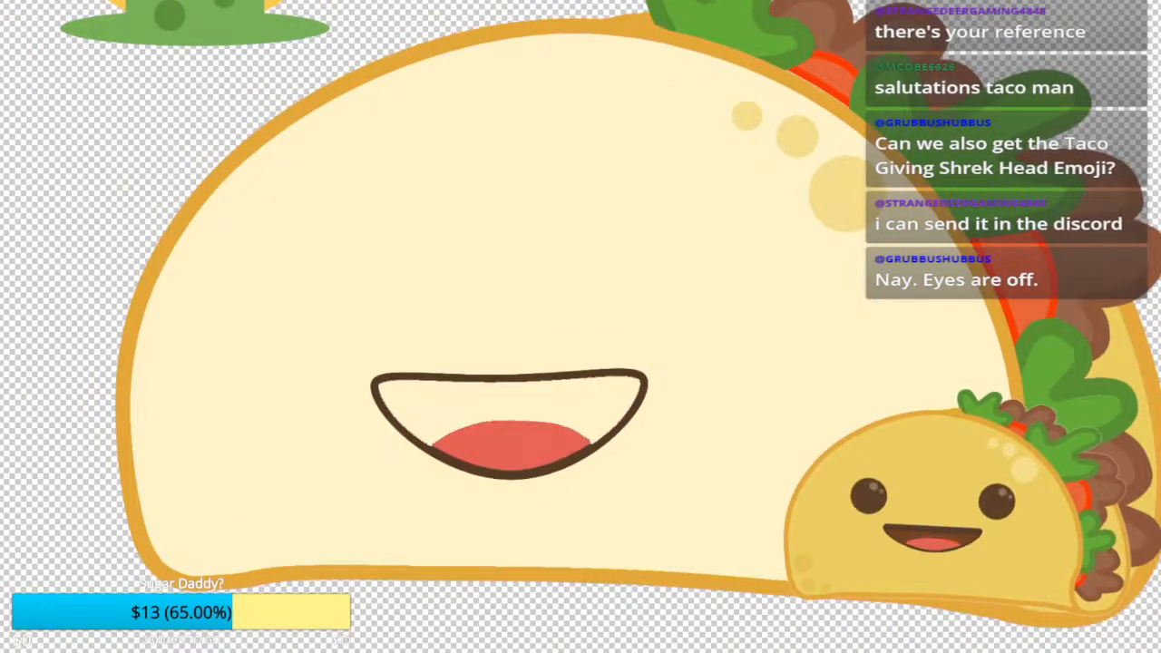
pyautogui.press('Delete')
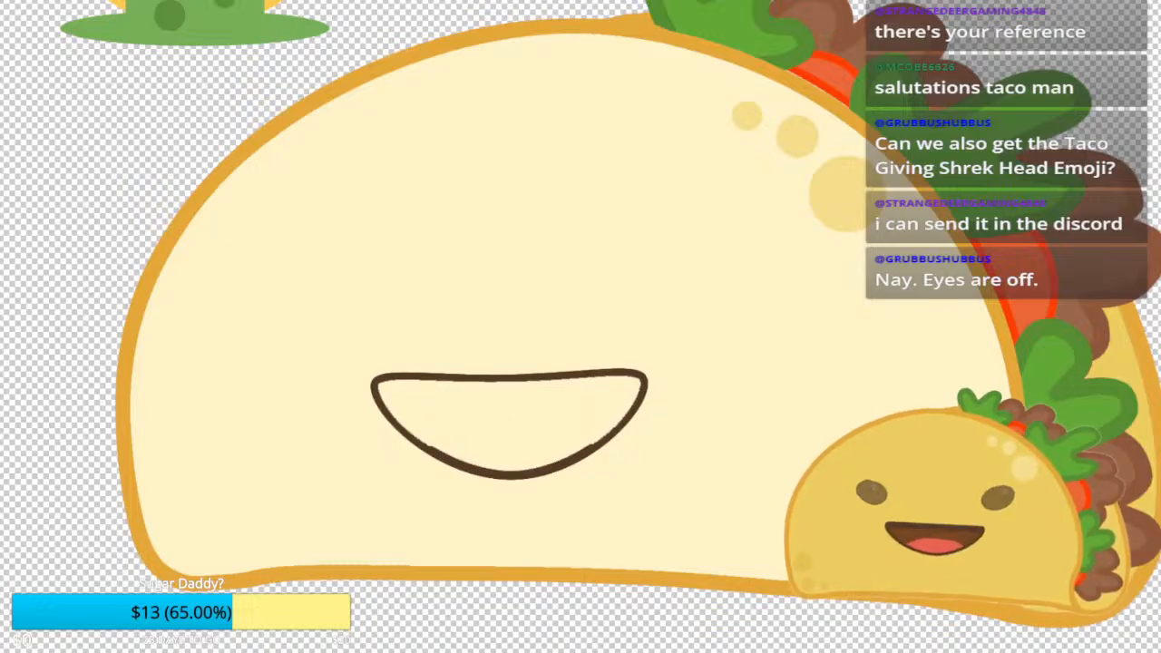
# Step: Undo the mouth deletions and the pale face colour to restore the yellow taco with its full mouth
pyautogui.moveTo(478, 299)
pyautogui.mouseDown()
pyautogui.moveTo(581, 399)
pyautogui.moveTo(462, 427)
pyautogui.mouseUp()
pyautogui.hotkey('ctrl', 'z')
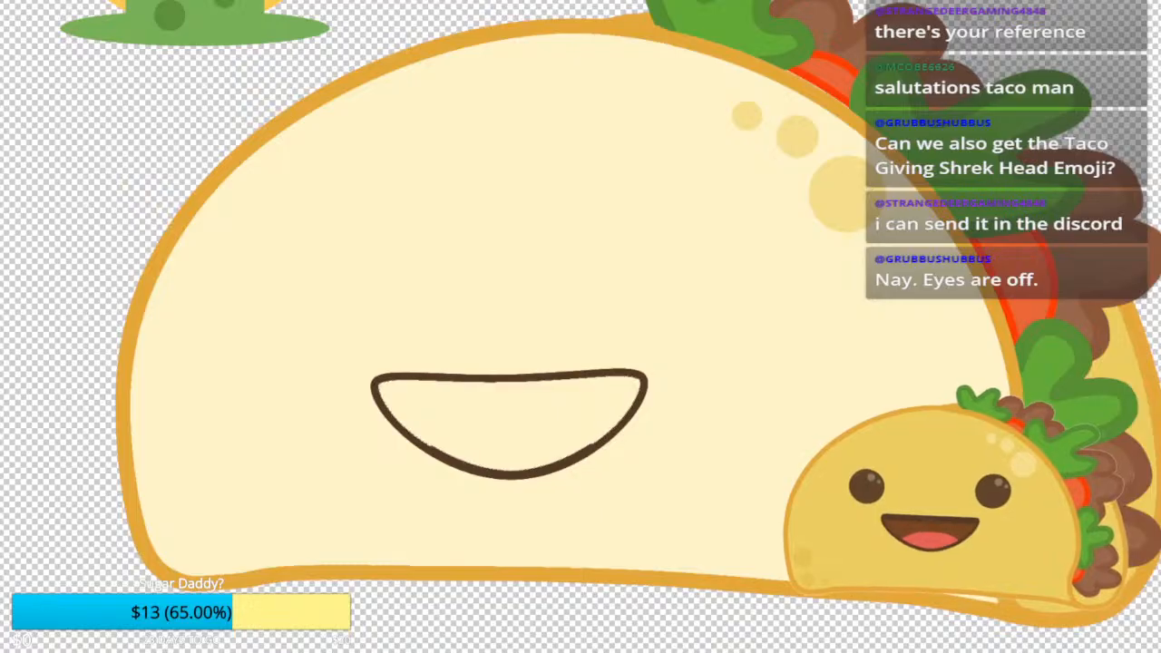
pyautogui.hotkey('ctrl', 'z')
pyautogui.hotkey('ctrl', 'z')
pyautogui.hotkey('ctrl', 'z')
pyautogui.hotkey('ctrl', 'z')
pyautogui.hotkey('ctrl', 'z')
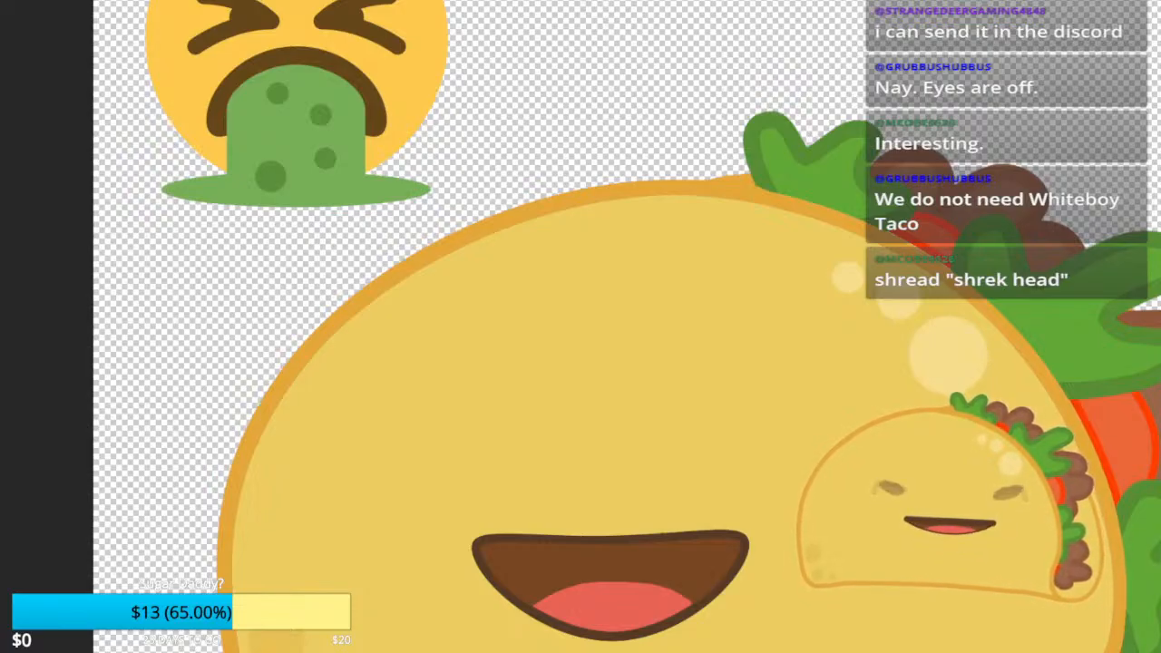
# Step: Paste the thinking taco image over the artwork and commit its placement
pyautogui.hotkey('ctrl', 'v')
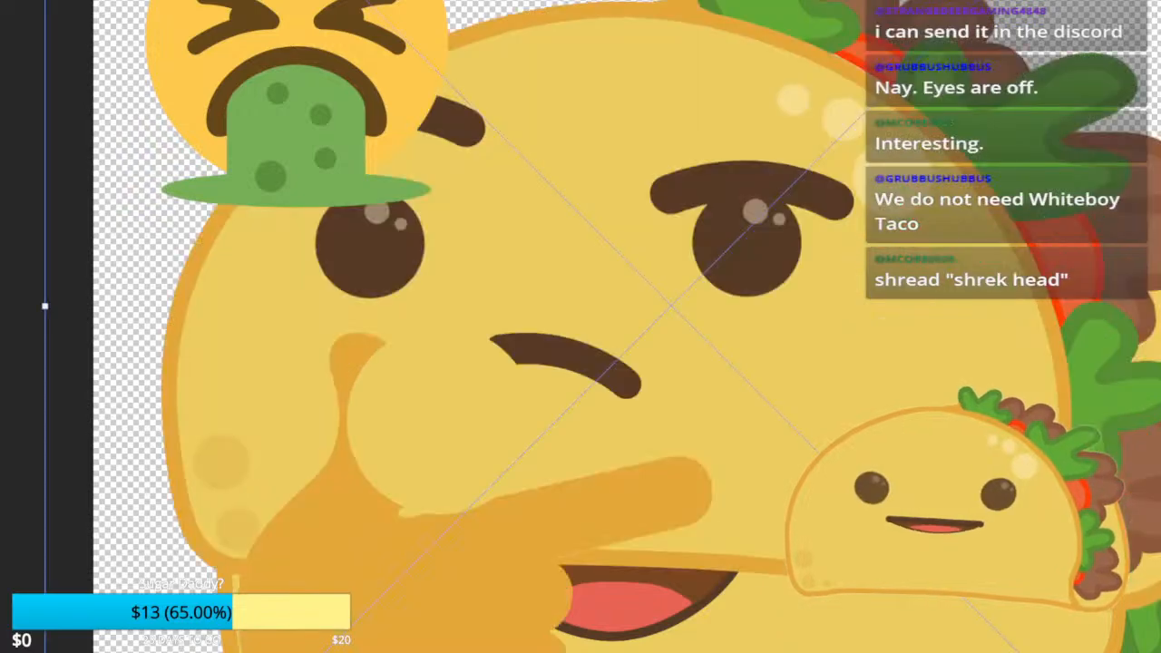
pyautogui.moveTo(626, 363); pyautogui.dragTo(612, 304)
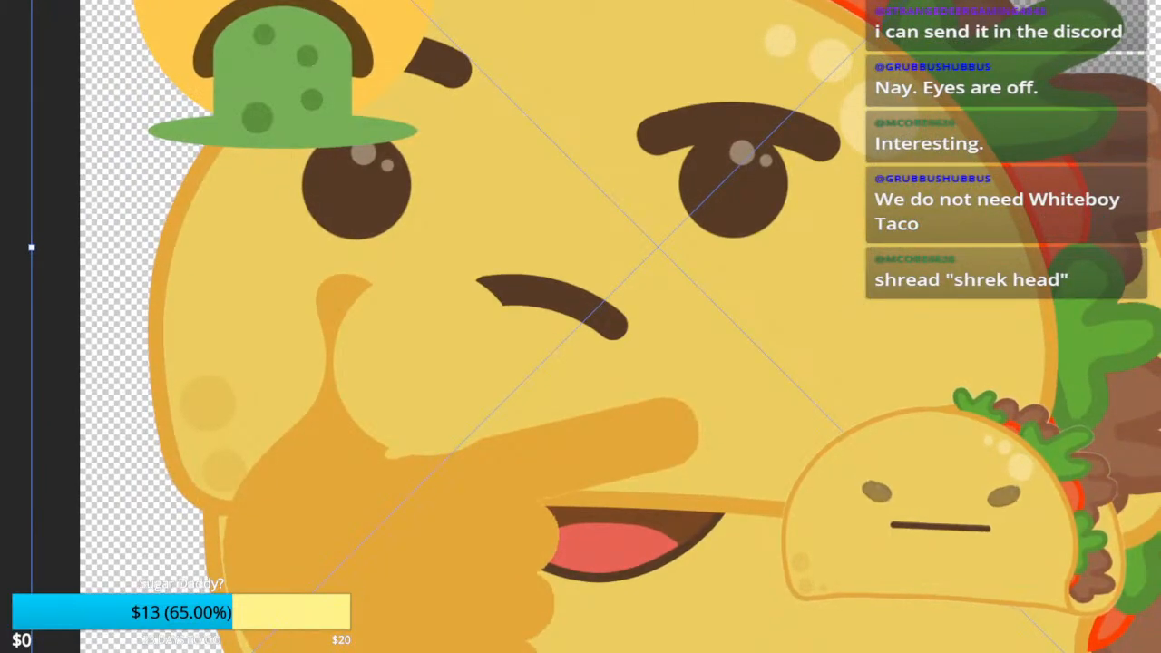
pyautogui.press('Return')
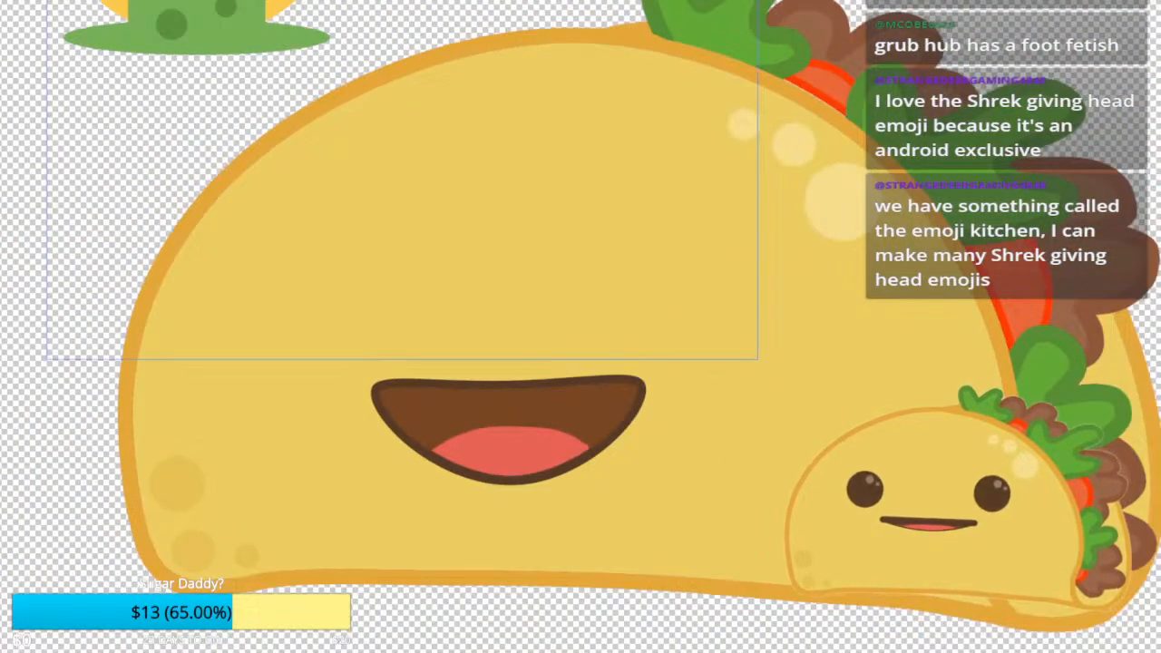
# Step: Trim the excess brown out of the notch between the two strokes of the squinting eye
pyautogui.moveTo(635, 218); pyautogui.dragTo(587, 159)
pyautogui.press('Return')
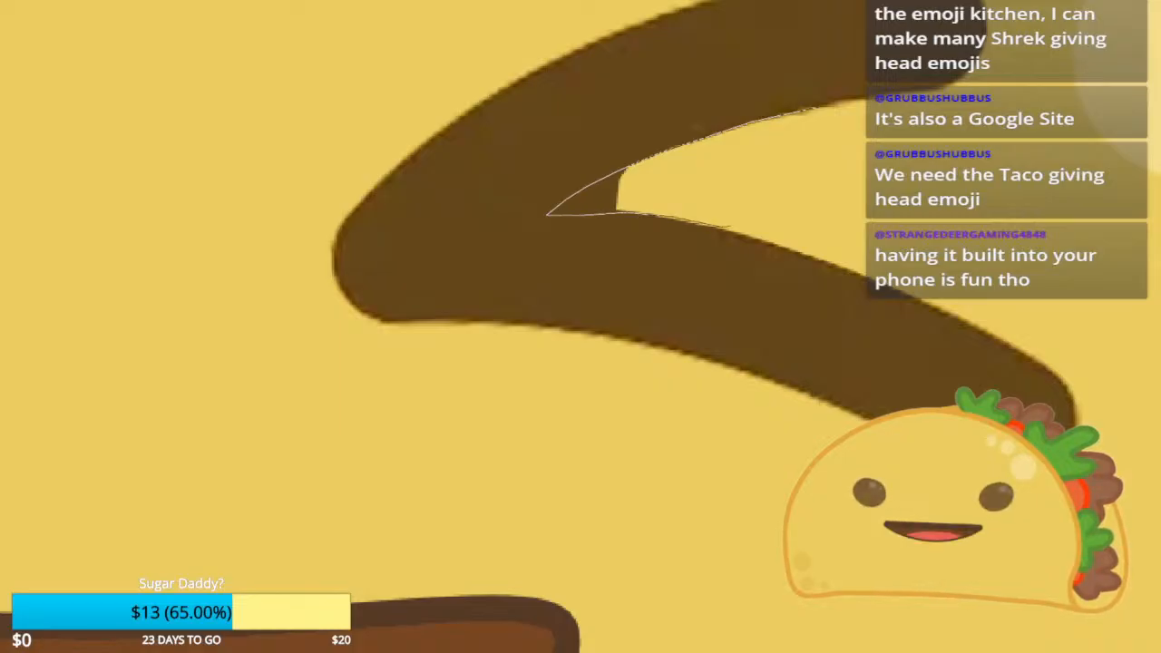
pyautogui.moveTo(730, 227); pyautogui.dragTo(818, 107)
pyautogui.press('Delete')
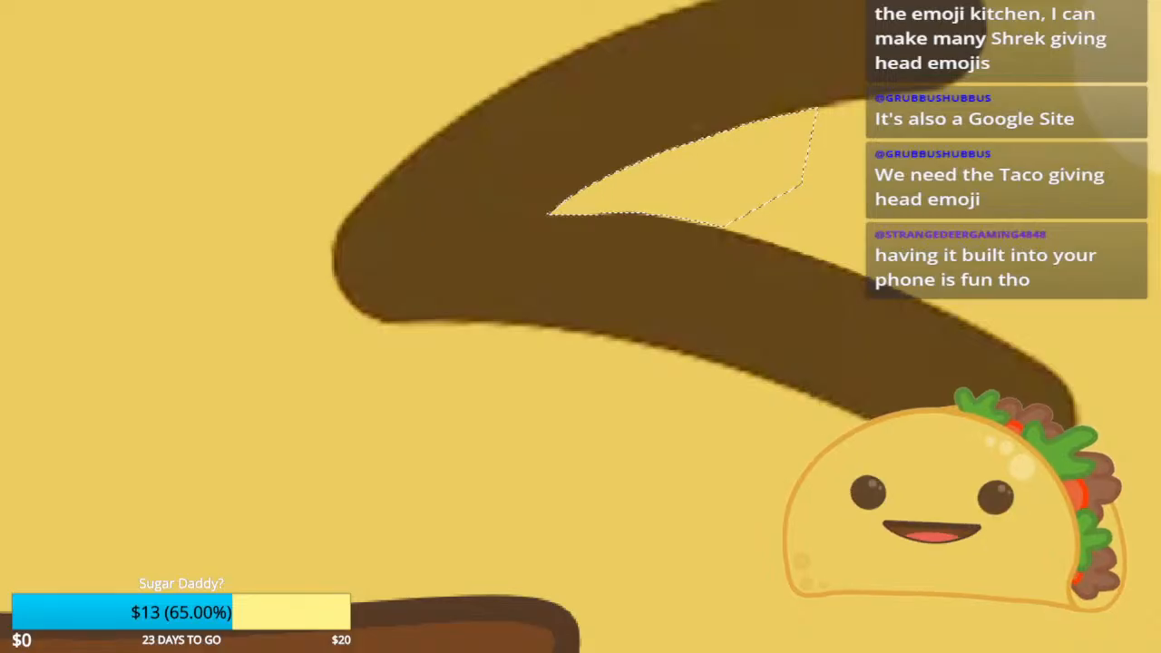
pyautogui.hotkey('ctrl', 'd')
pyautogui.scroll(-6, 798, 191)
pyautogui.scroll(8, 780, 204)
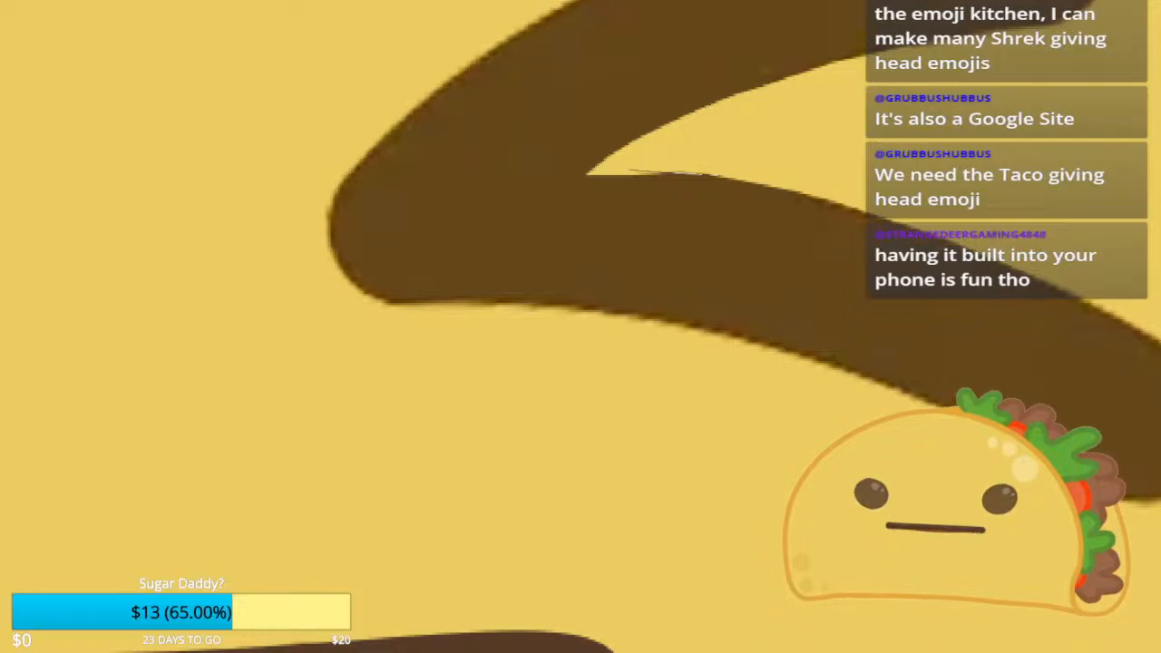
# Step: Clean up the upper edge of the squinting eye's lower stroke beside the notch
pyautogui.moveTo(567, 170); pyautogui.dragTo(714, 204)
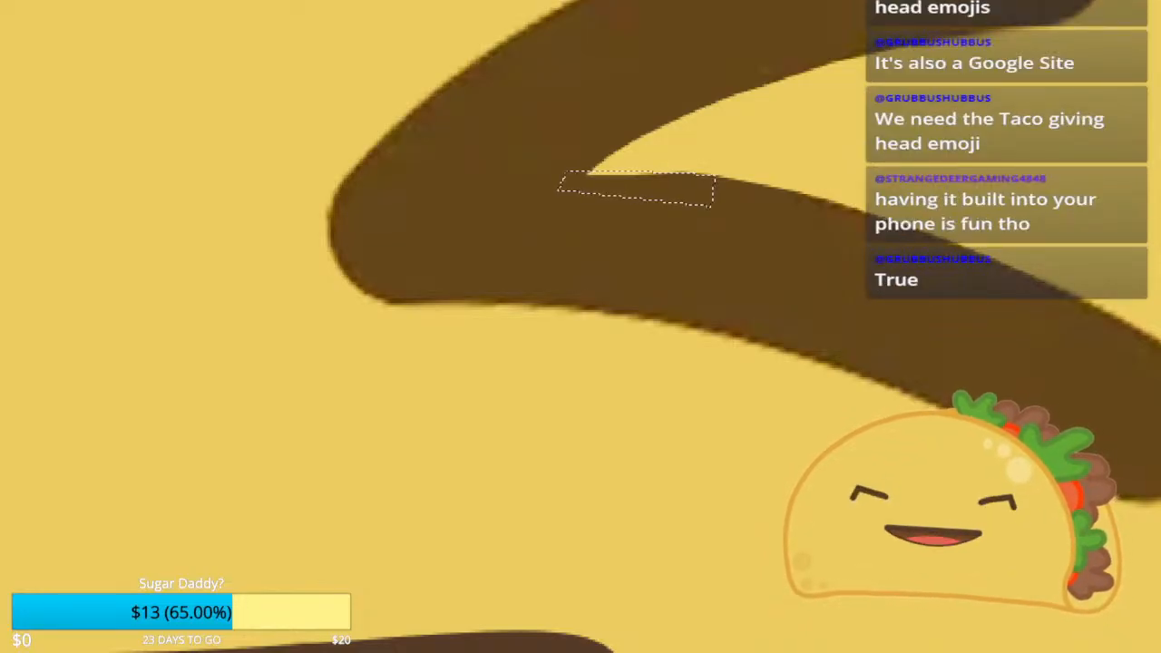
pyautogui.hotkey('ctrl', 'd')
pyautogui.hotkey('ctrl', '-')
pyautogui.hotkey('ctrl', '-')
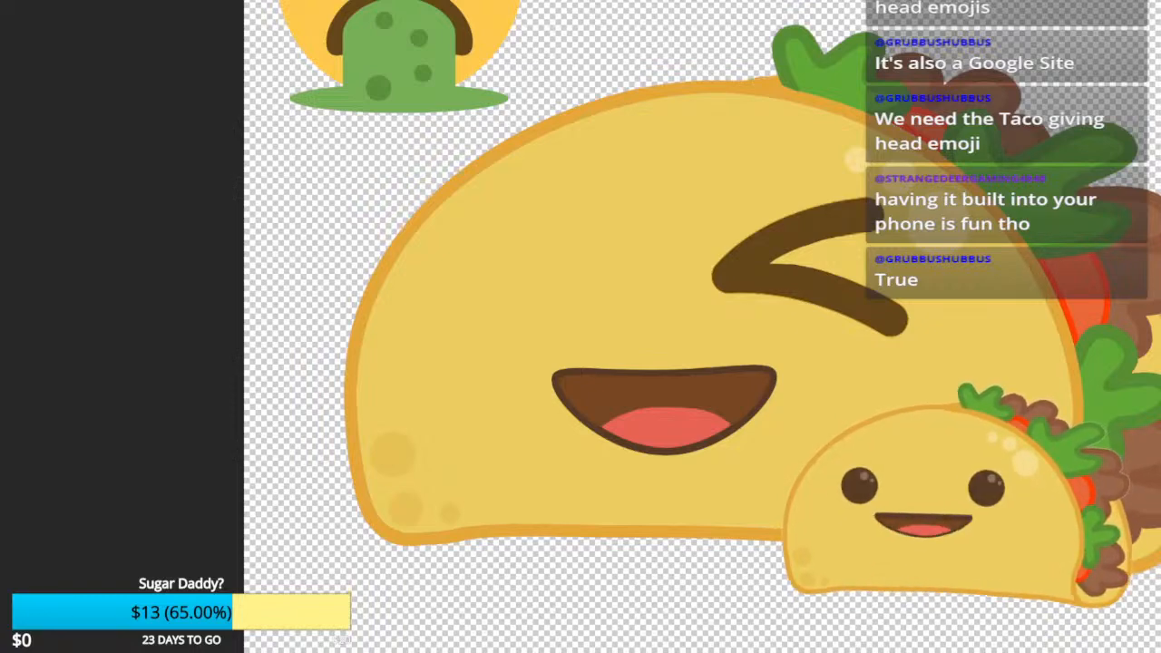
# Step: Examine the squinting eye's outline up close and its fit on the whole taco face
pyautogui.moveTo(689, 291); pyautogui.dragTo(626, 312)
pyautogui.scroll(2, 626, 312)
pyautogui.scroll(-1, 626, 312)
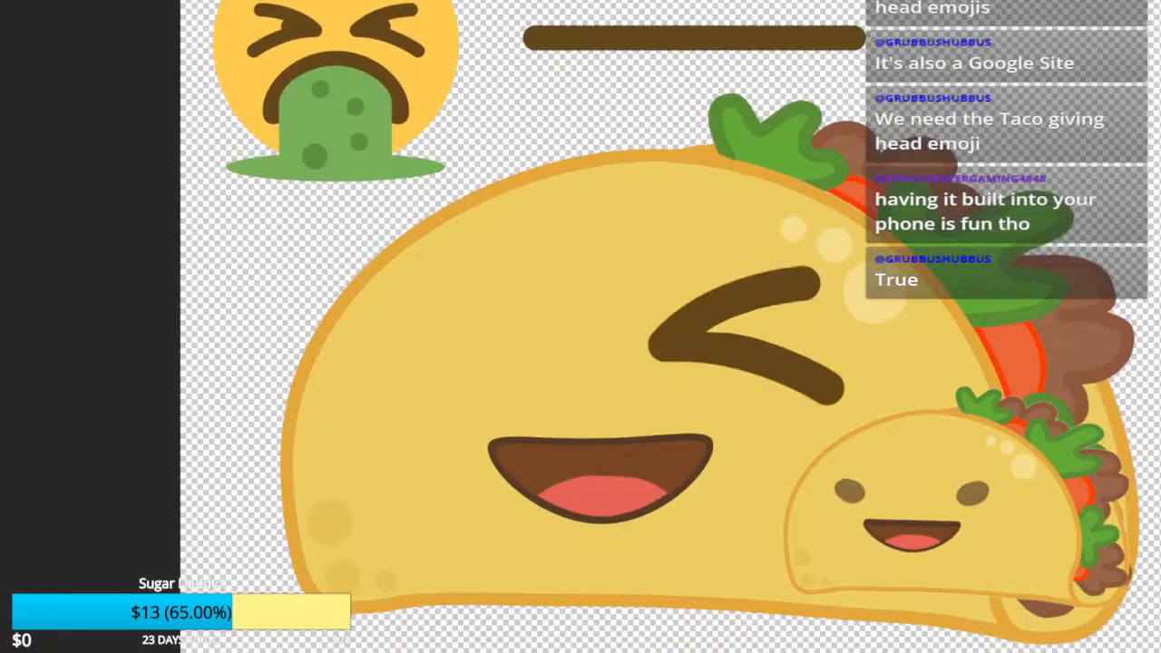
pyautogui.scroll(5, 816, 413)
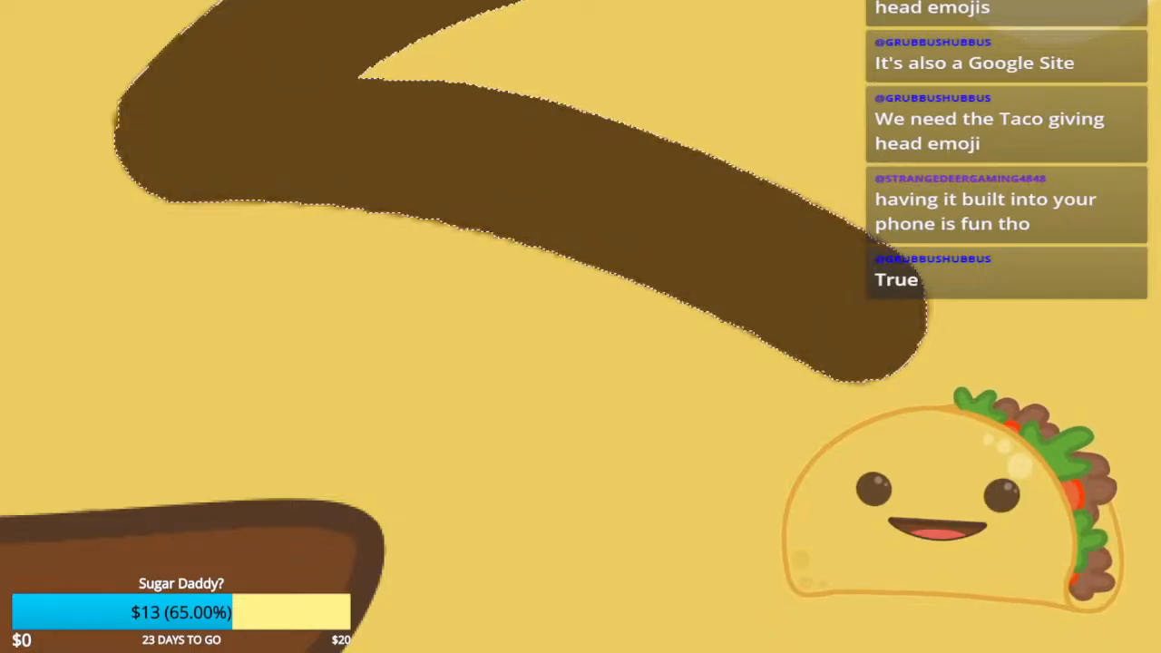
pyautogui.scroll(-5, 816, 413)
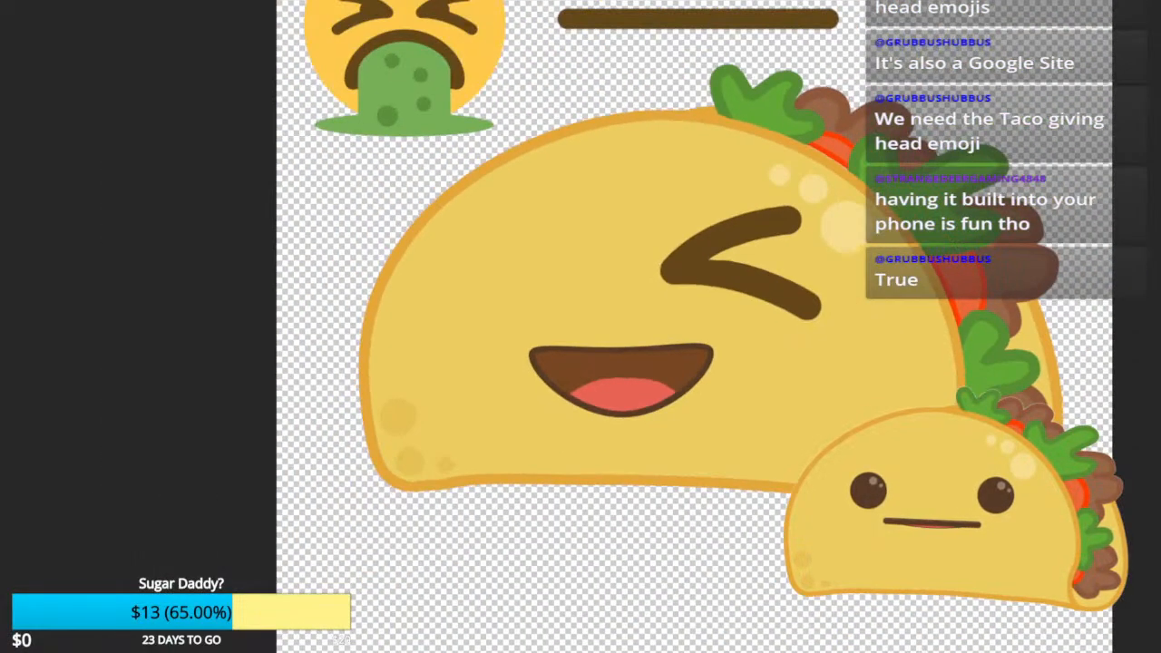
pyautogui.scroll(8, 835, 272)
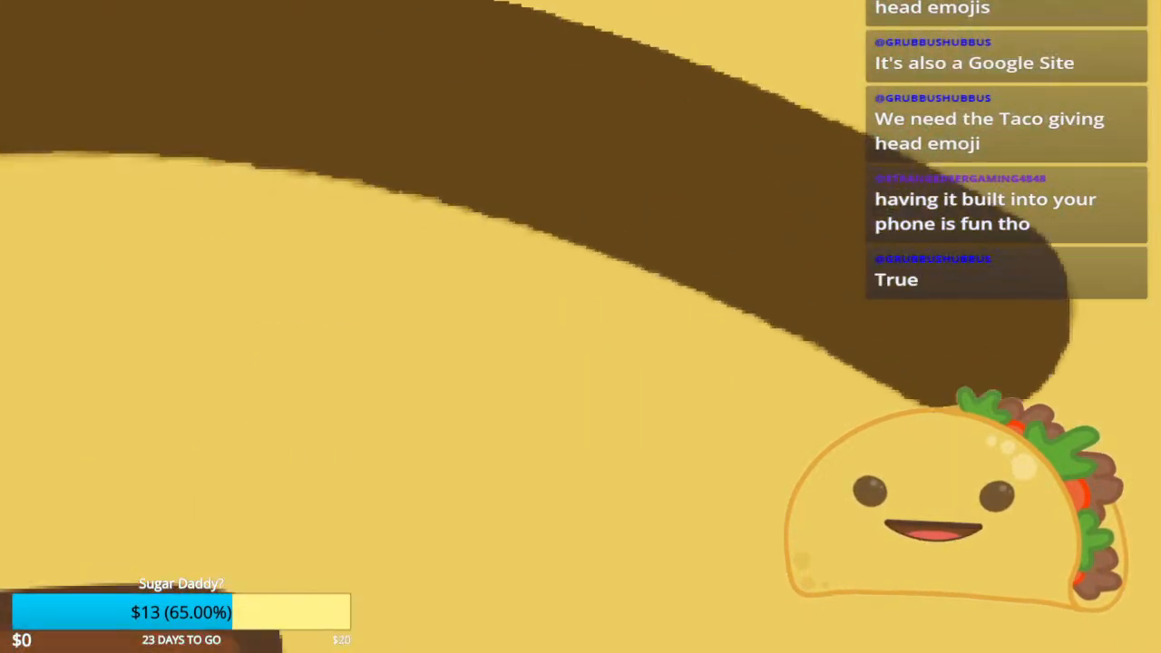
pyautogui.scroll(-9, 807, 349)
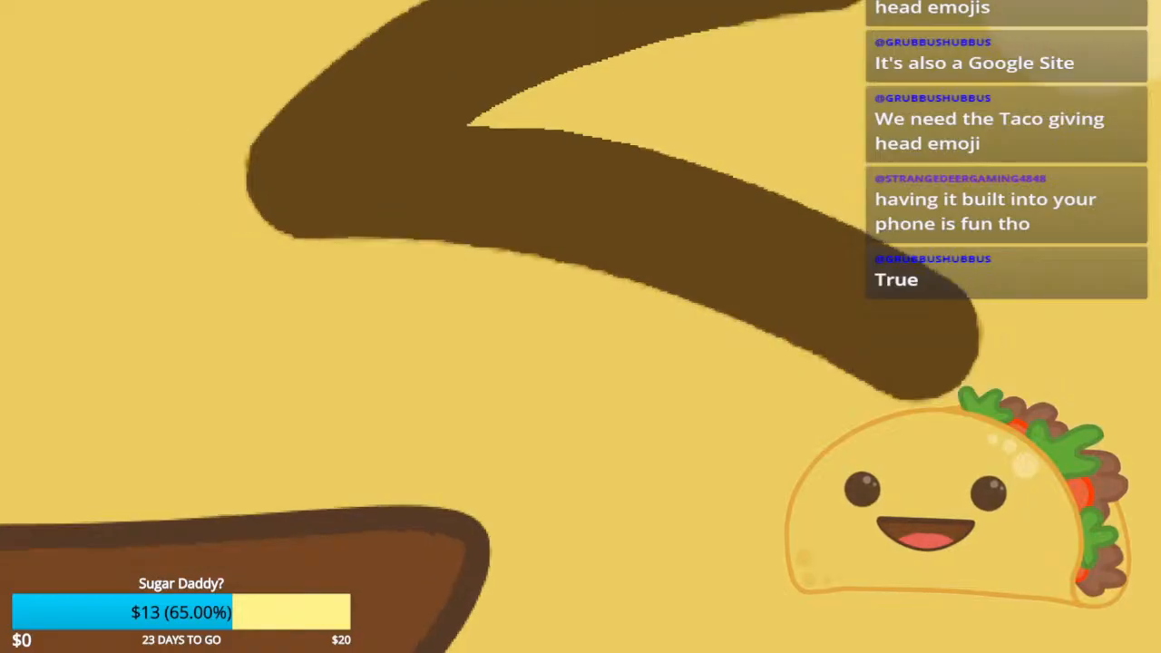
pyautogui.scroll(-4, 807, 343)
pyautogui.scroll(6, 806, 343)
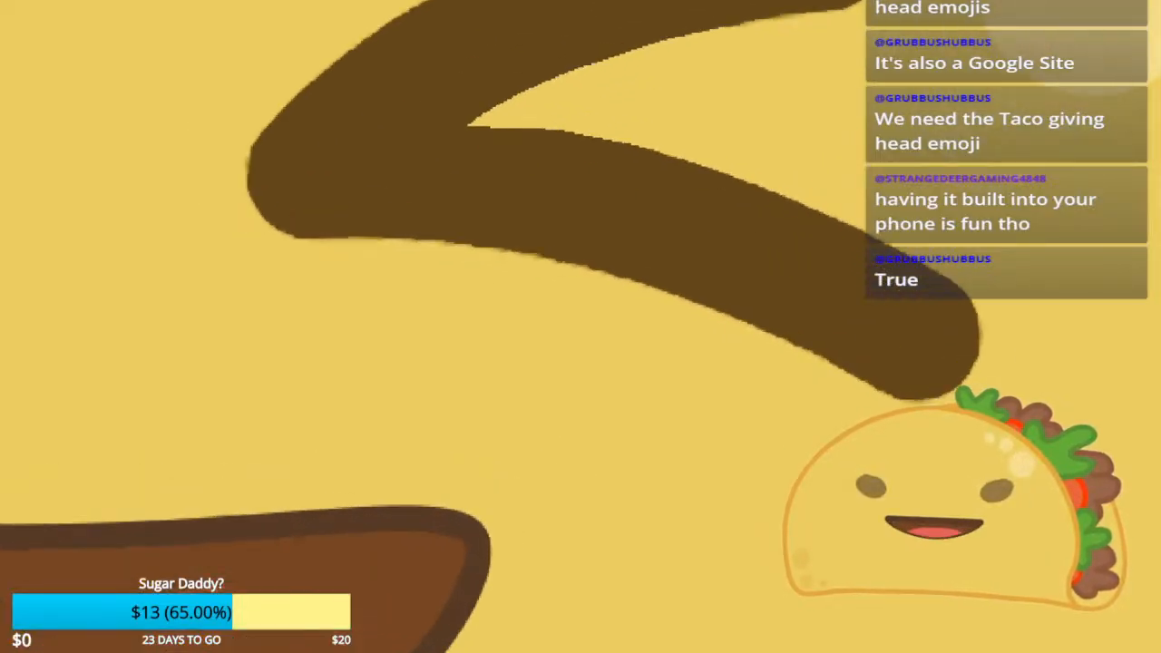
pyautogui.scroll(1, 830, 359)
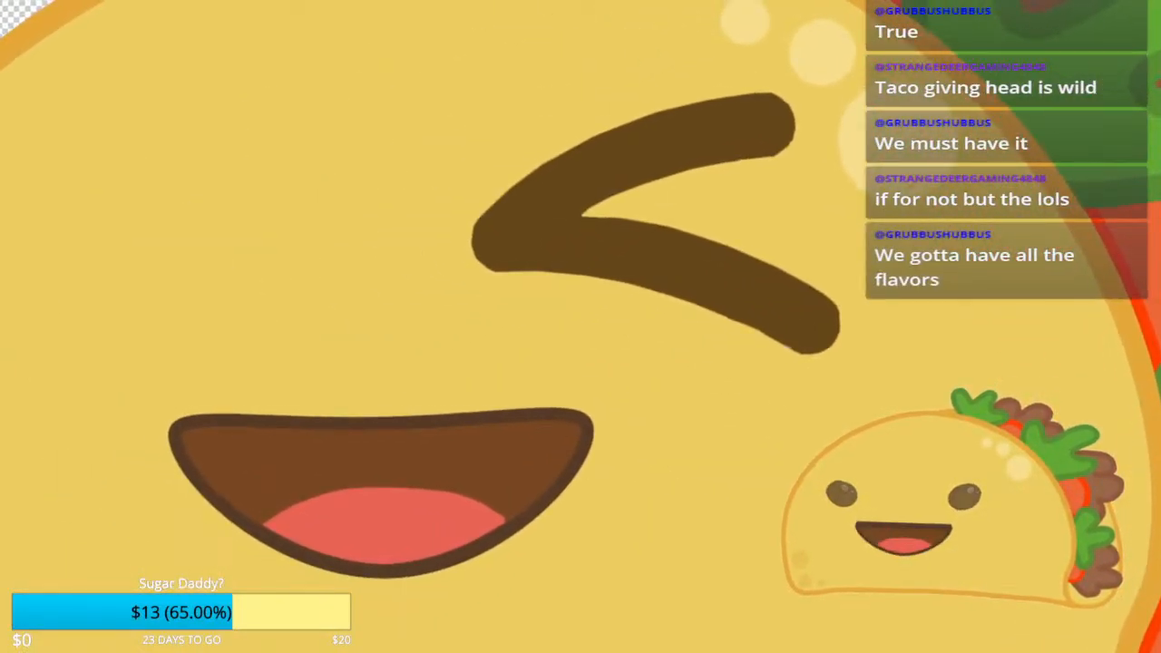
# Step: Duplicate the squinting eye, move the copy to the empty side of the face and flip it horizontally
pyautogui.hotkey('ctrl', 'j')
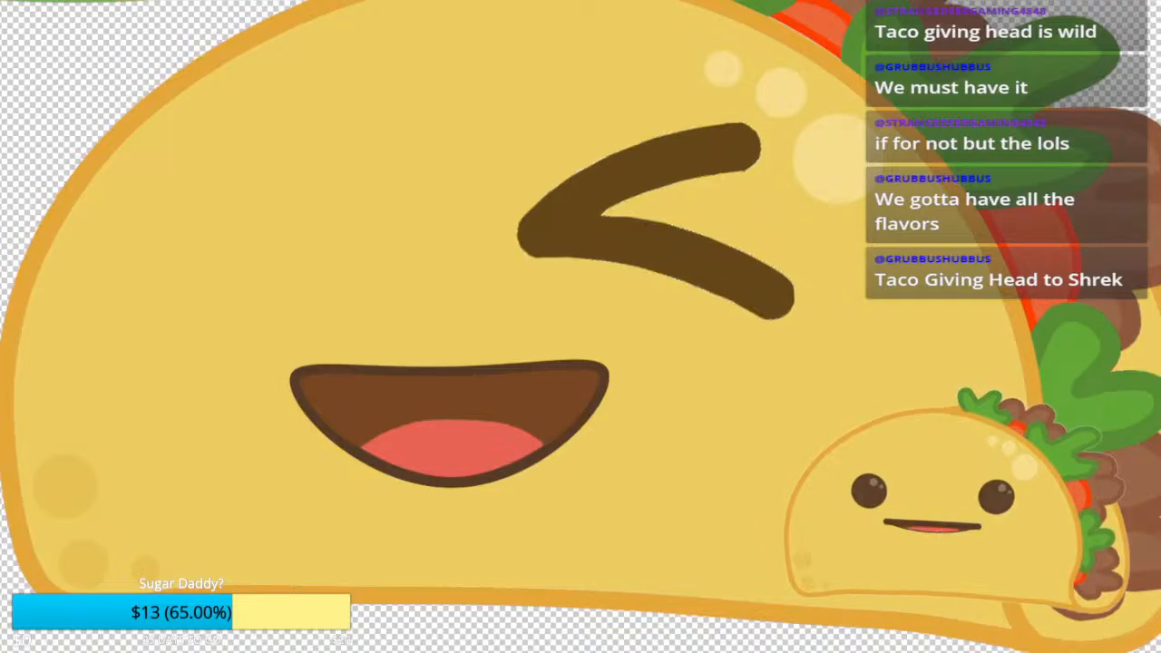
pyautogui.press('v')
pyautogui.moveTo(635, 236); pyautogui.dragTo(300, 218)
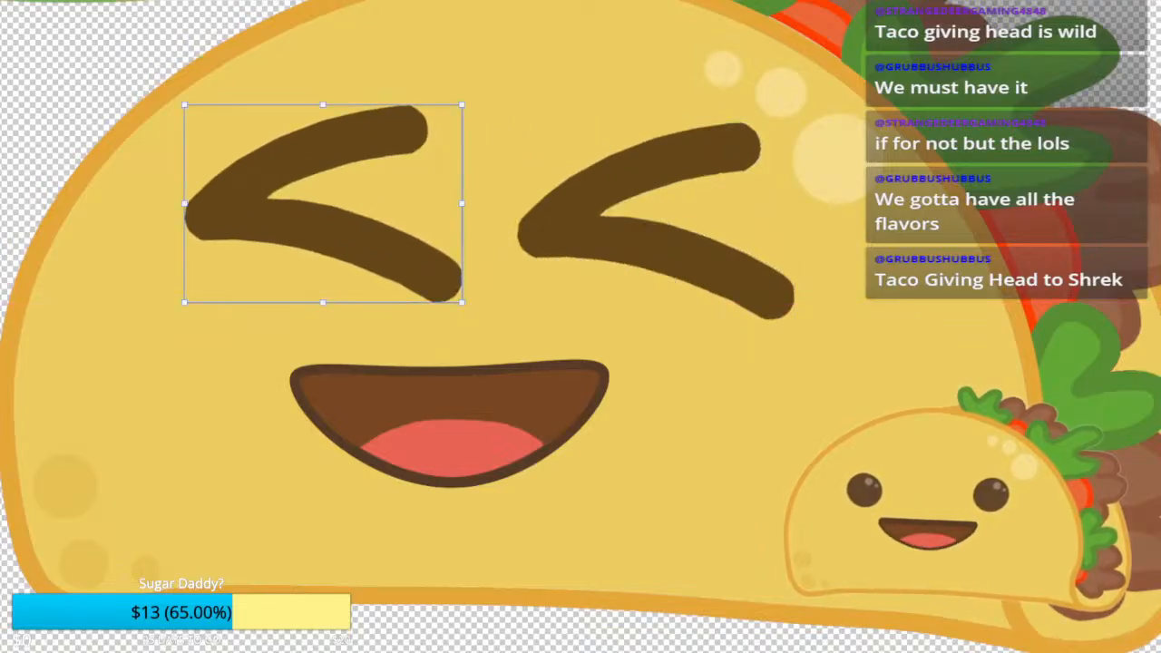
pyautogui.hotkey('shift', 'h')
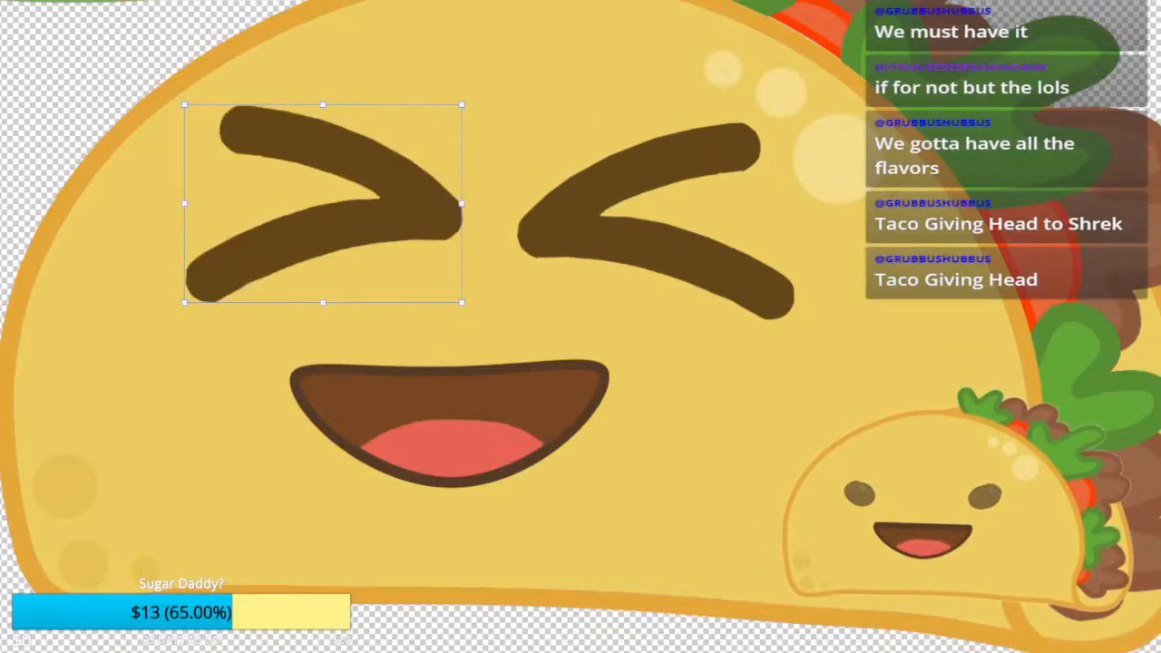
# Step: Move the mirrored eye outward and level with the original eye, and deselect it
pyautogui.moveTo(363, 217); pyautogui.dragTo(313, 235)
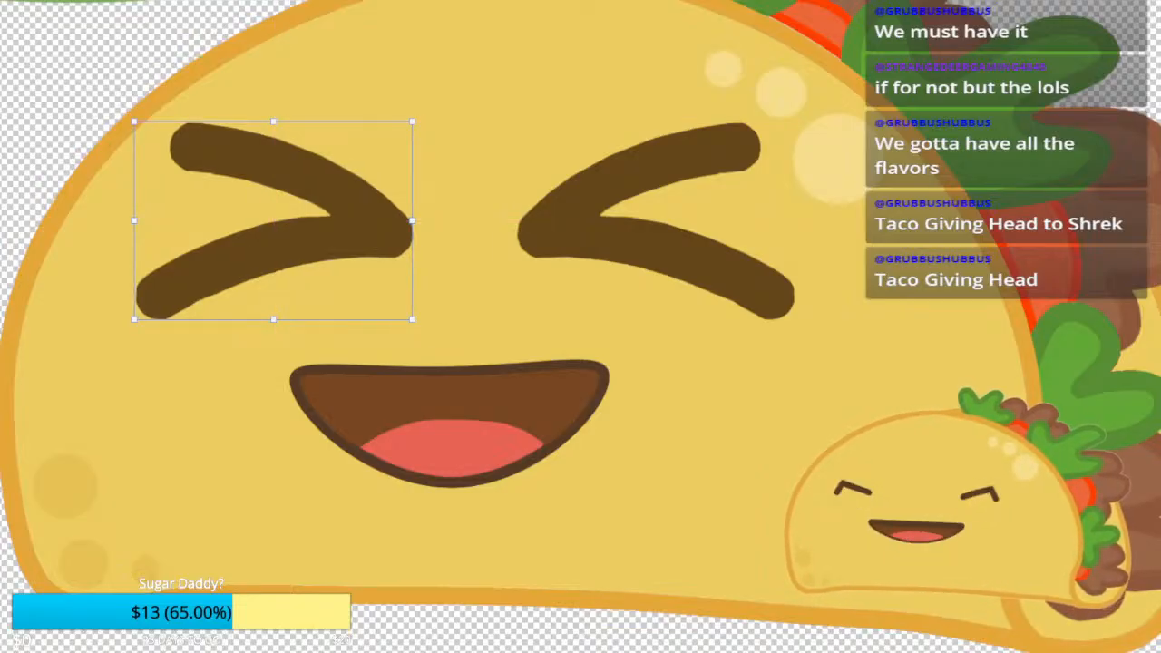
pyautogui.scroll(-5, 431, 80)
pyautogui.press('Escape')
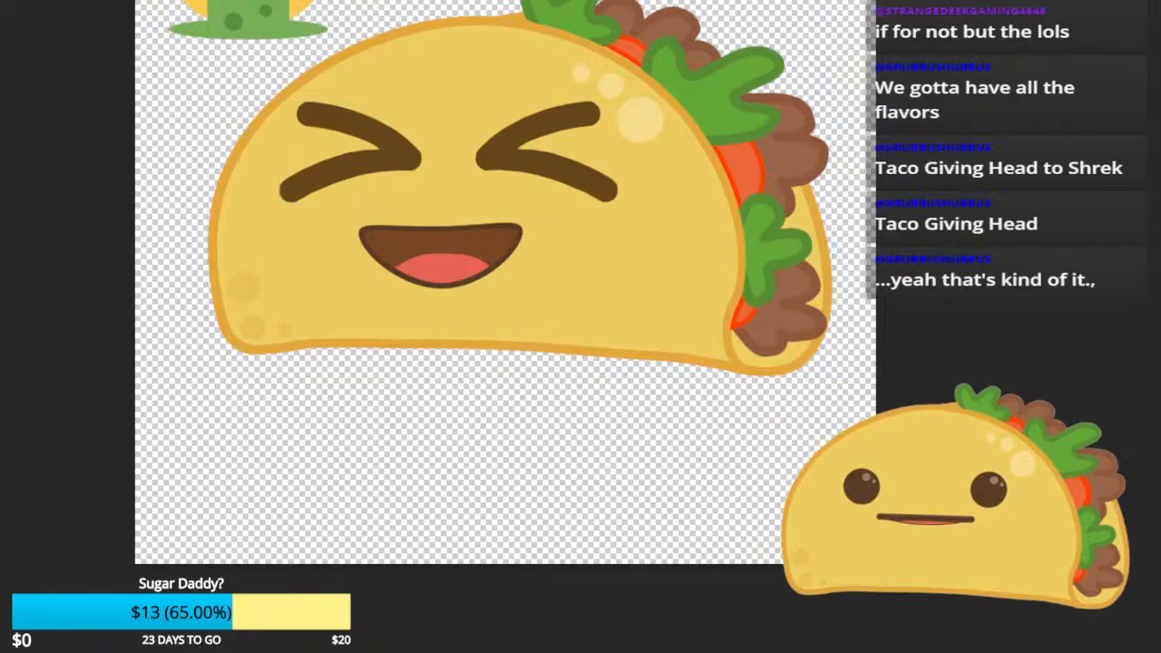
pyautogui.moveTo(508, 272); pyautogui.dragTo(593, 341)
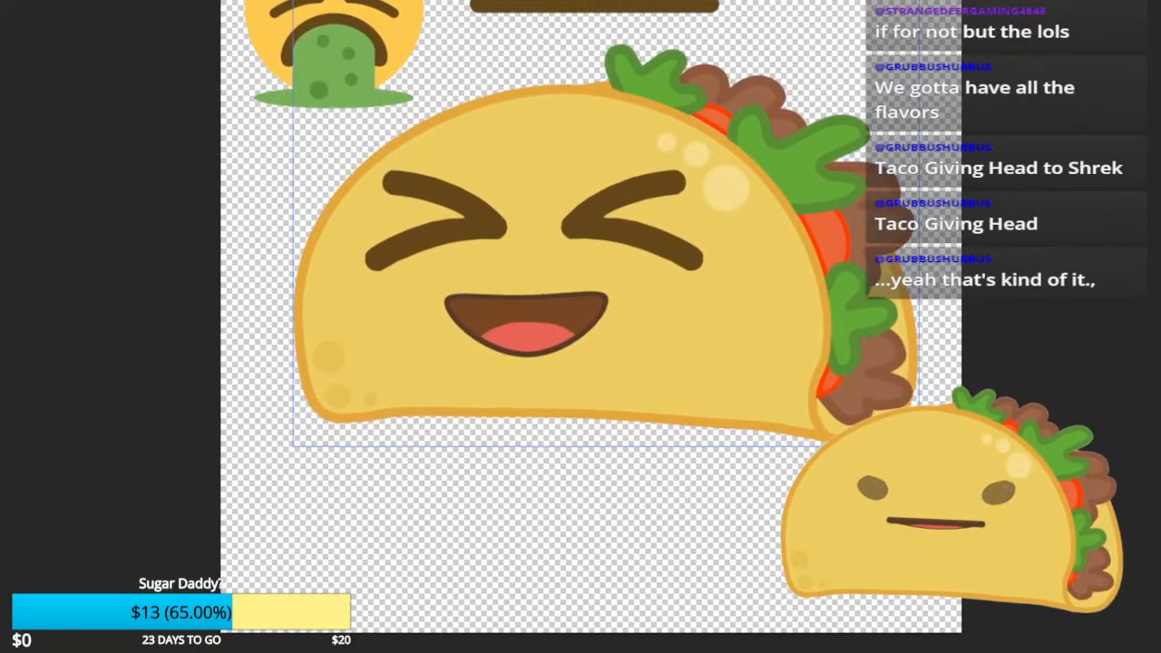
pyautogui.scroll(5, 492, 305)
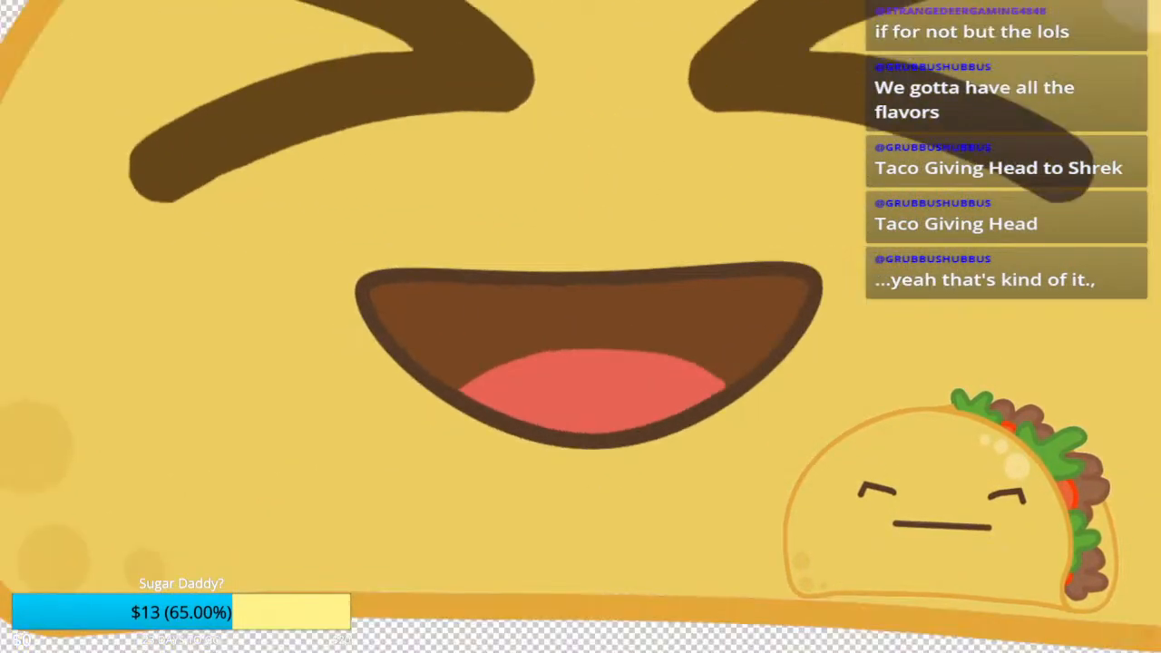
# Step: Cut the whole mouth including the tongue out of the taco face, paste it back and move it over the gap
pyautogui.scroll(-1, 496, 300)
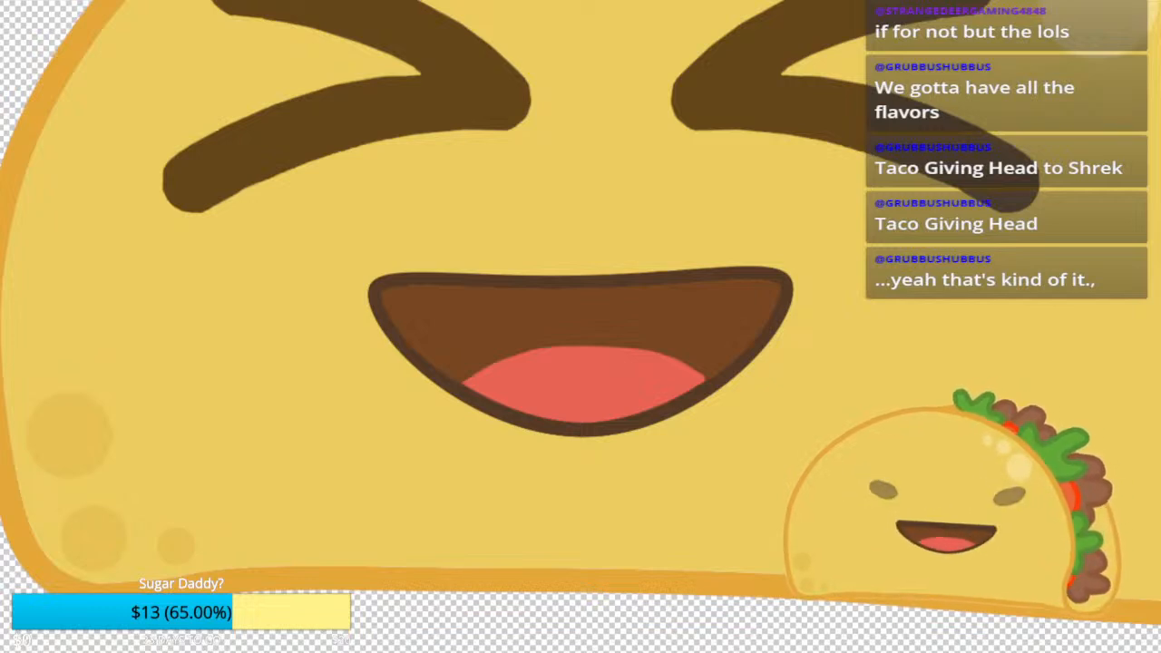
pyautogui.click(583, 386)
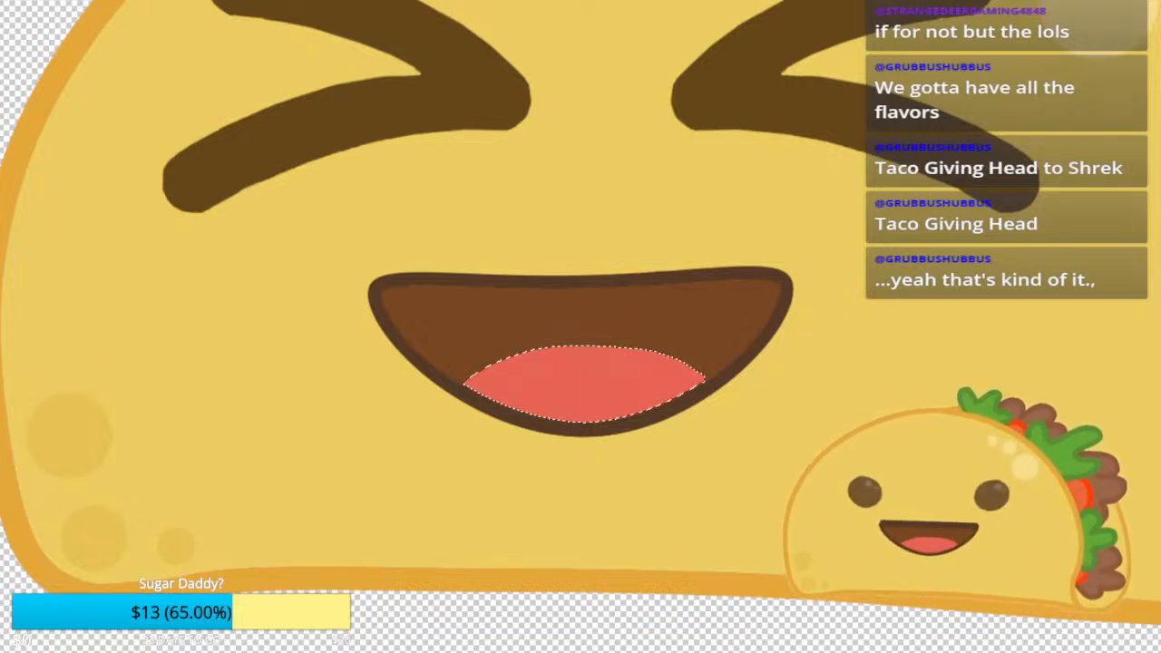
pyautogui.keyDown('shift'); pyautogui.click(580, 313); pyautogui.keyUp('shift')
pyautogui.keyDown('shift'); pyautogui.click(581, 282); pyautogui.keyUp('shift')
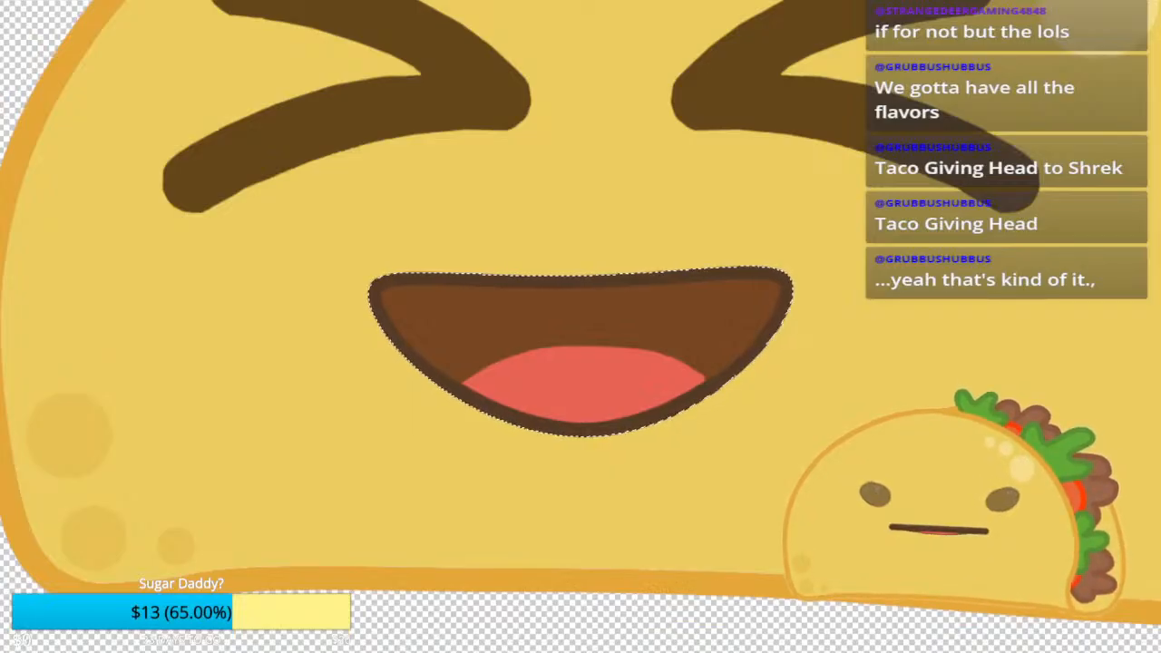
pyautogui.press('Delete')
pyautogui.hotkey('ctrl', 'v')
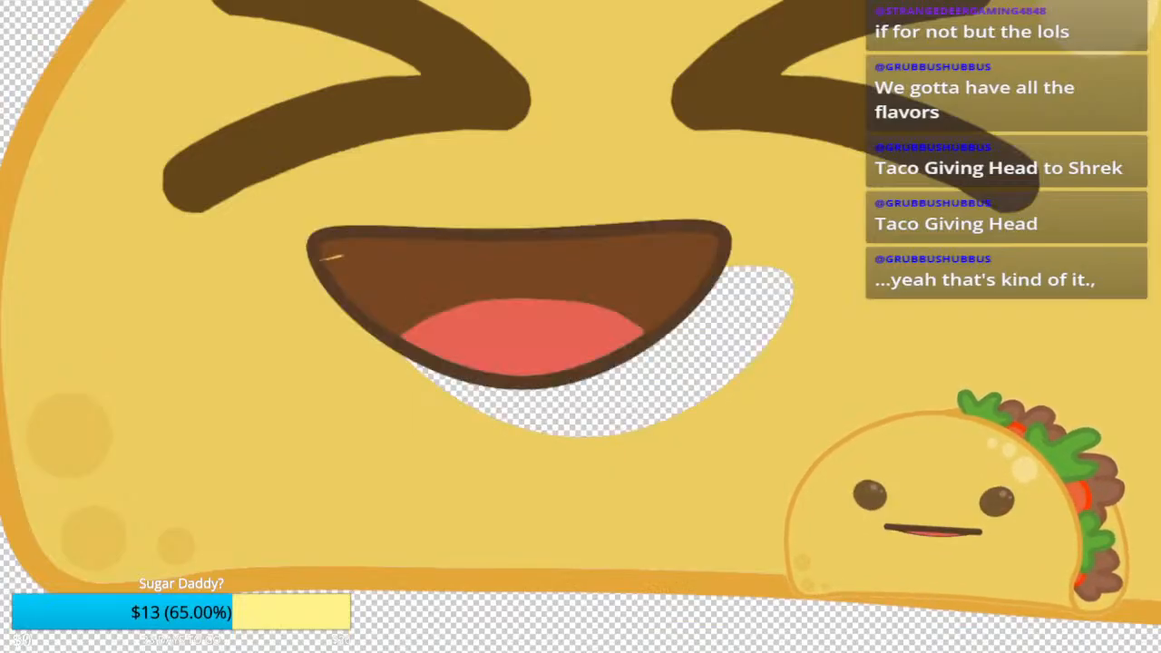
pyautogui.moveTo(519, 305); pyautogui.dragTo(583, 348)
# Step: Flip the pasted mouth vertically in place so that it curves downward
pyautogui.hotkey('ctrl', 't')
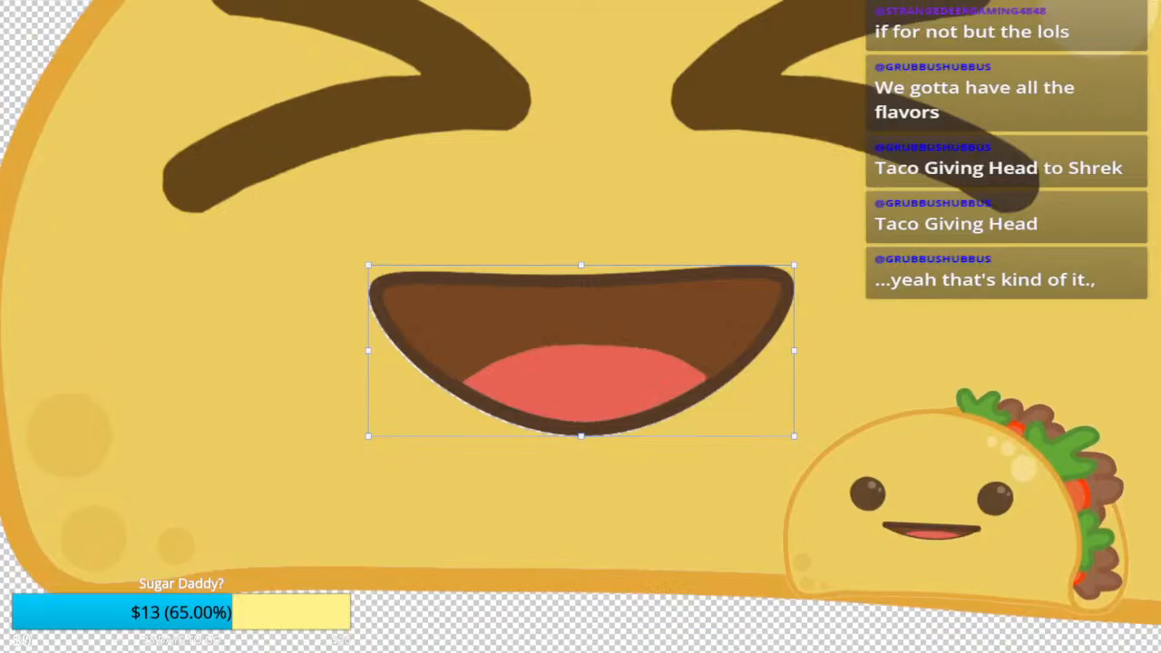
pyautogui.press('v')
pyautogui.moveTo(581, 363)
pyautogui.mouseDown()
pyautogui.moveTo(574, 377)
pyautogui.moveTo(574, 360)
pyautogui.moveTo(594, 359)
pyautogui.moveTo(581, 359)
pyautogui.mouseUp()
pyautogui.scroll(3, 440, 329)
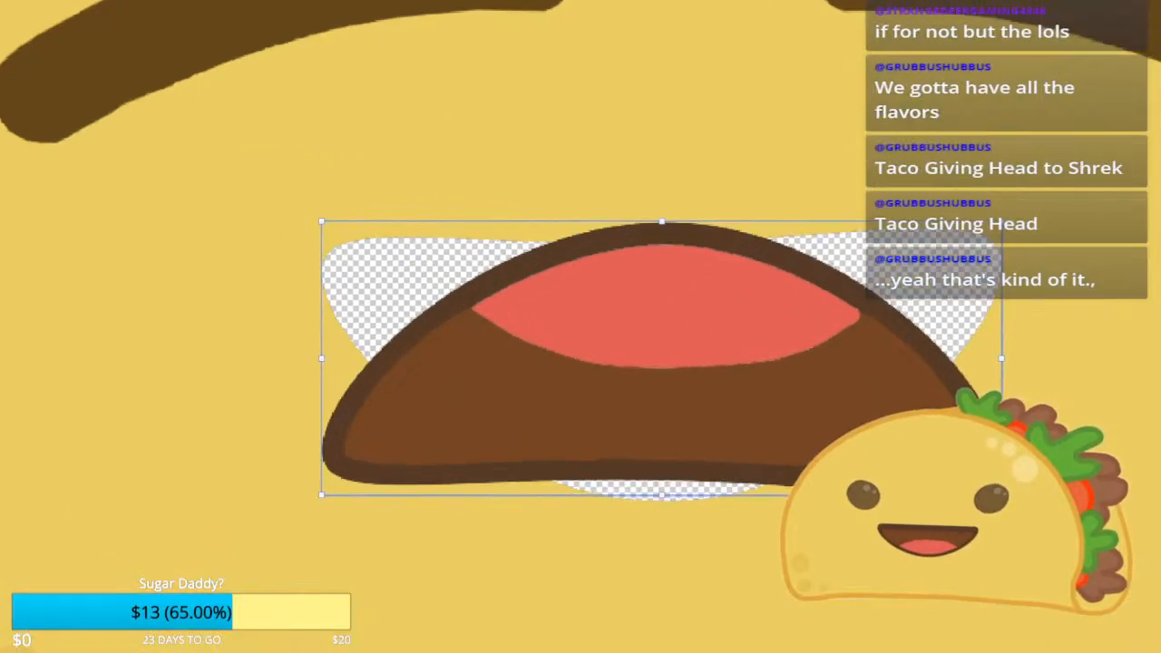
# Step: Sample the taco shell's yellow and paint over the transparent gaps around the flipped mouth
pyautogui.press('b')
pyautogui.keyDown('alt'); pyautogui.click(235, 366); pyautogui.keyUp('alt')
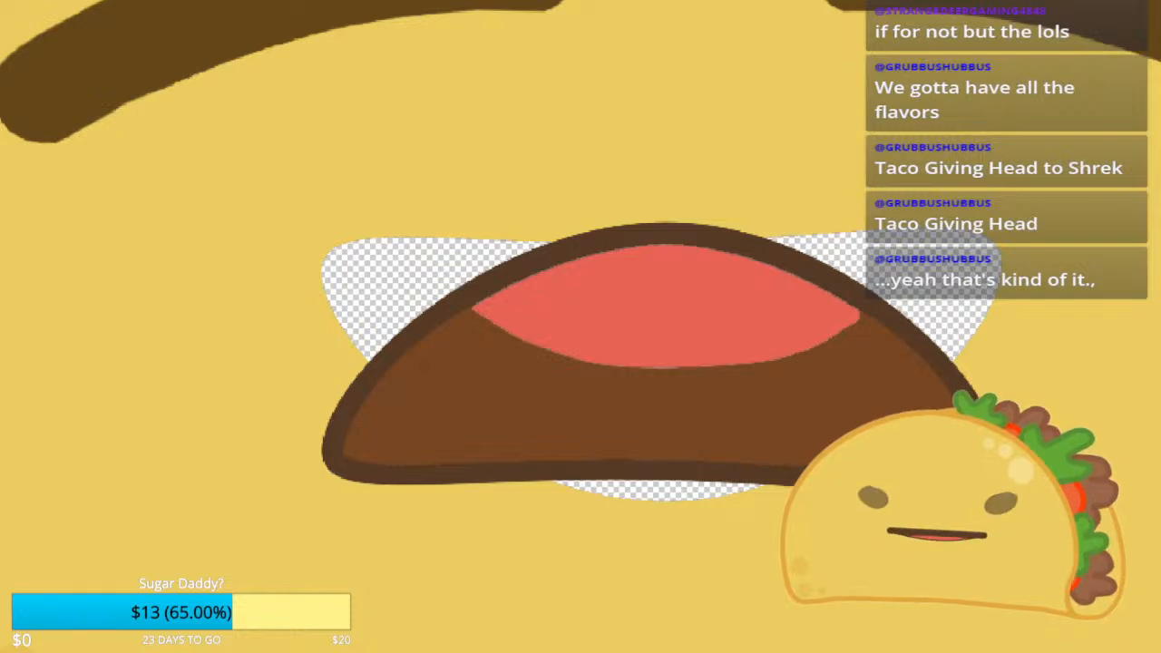
pyautogui.moveTo(753, 490); pyautogui.dragTo(558, 488)
pyautogui.moveTo(427, 354); pyautogui.dragTo(344, 254)
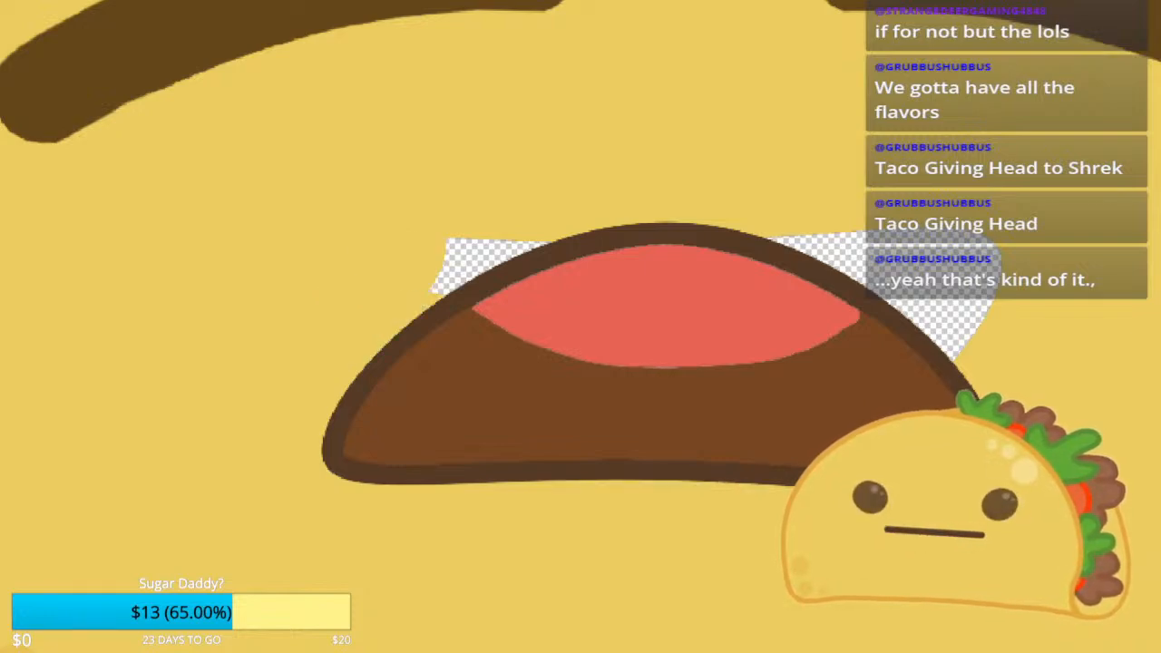
pyautogui.moveTo(435, 250); pyautogui.dragTo(545, 250)
pyautogui.moveTo(789, 241); pyautogui.dragTo(952, 350)
pyautogui.scroll(-6, 723, 440)
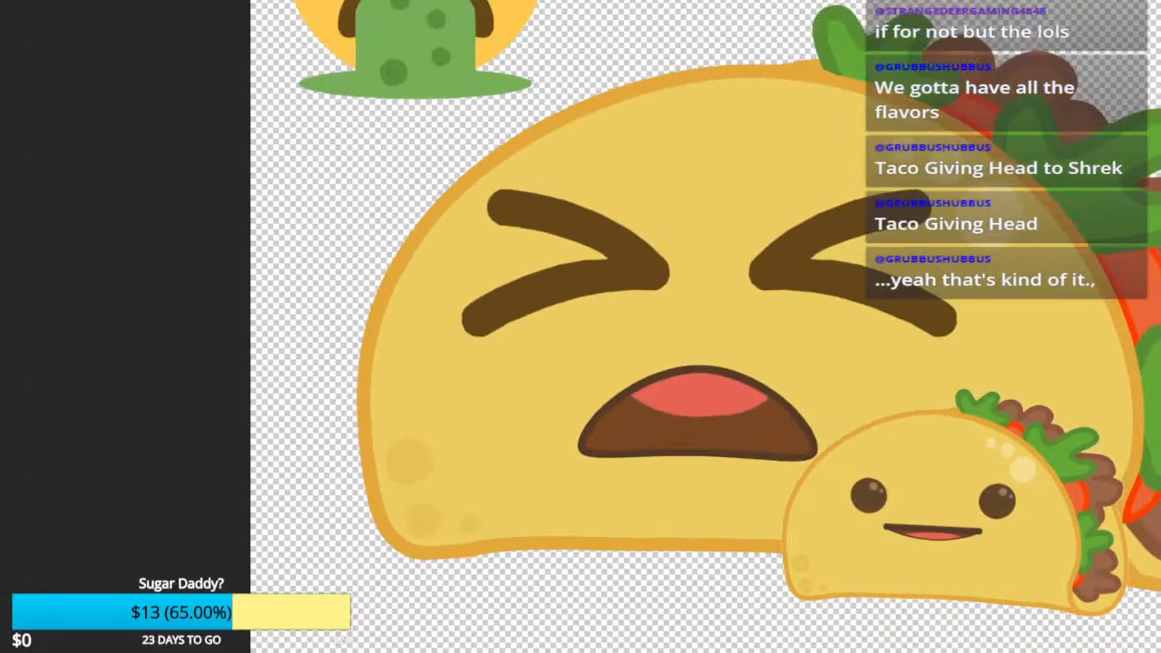
# Step: Replace the pink tongue with the mouth's brown interior colour and deselect it
pyautogui.scroll(6, 732, 437)
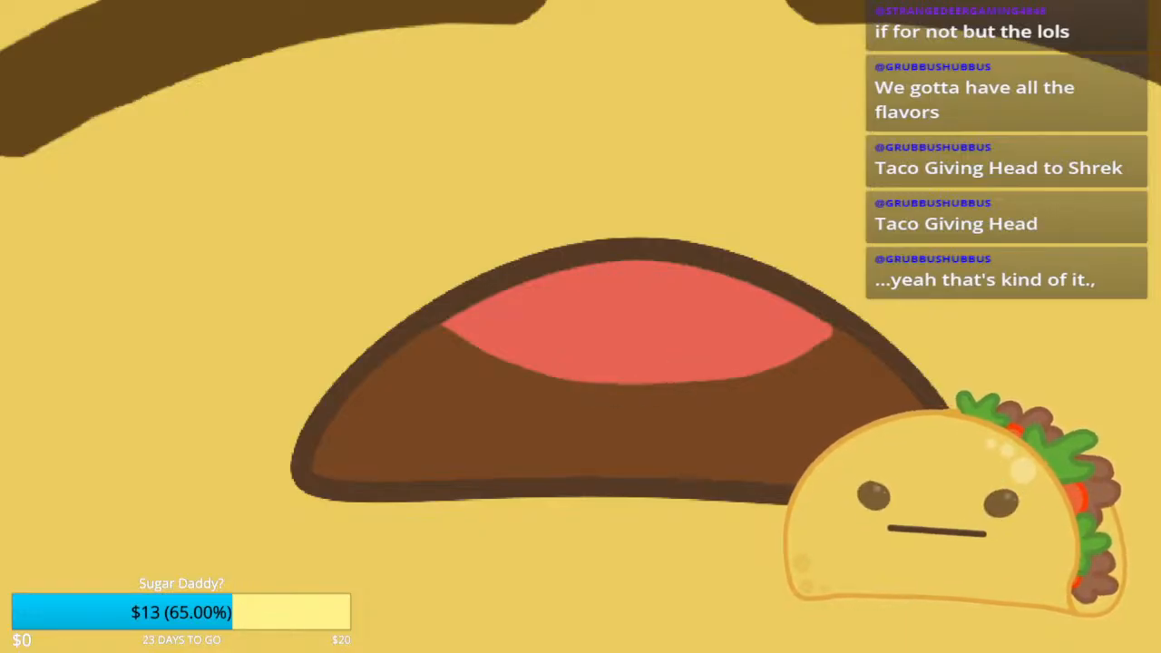
pyautogui.click(638, 326)
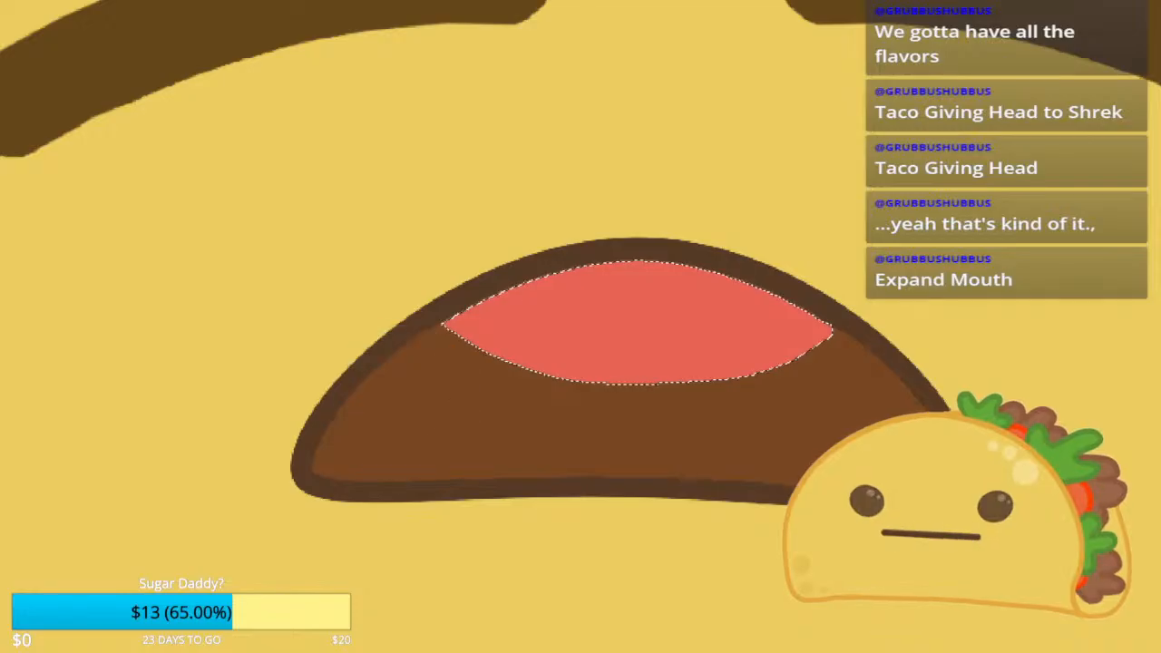
pyautogui.press('Delete')
pyautogui.hotkey('ctrl', 'd')
pyautogui.scroll(-2, 553, 441)
pyautogui.scroll(7, 554, 441)
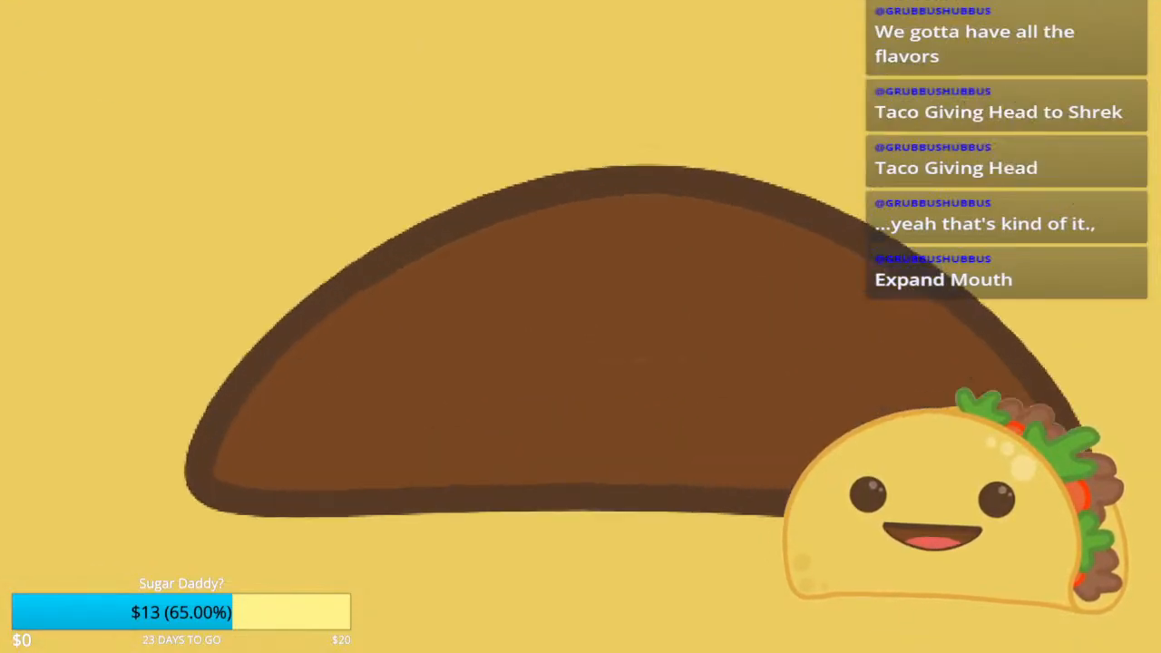
# Step: Clean up the leftover tongue traces along the inner upper edge of the mouth outline
pyautogui.scroll(1, 522, 327)
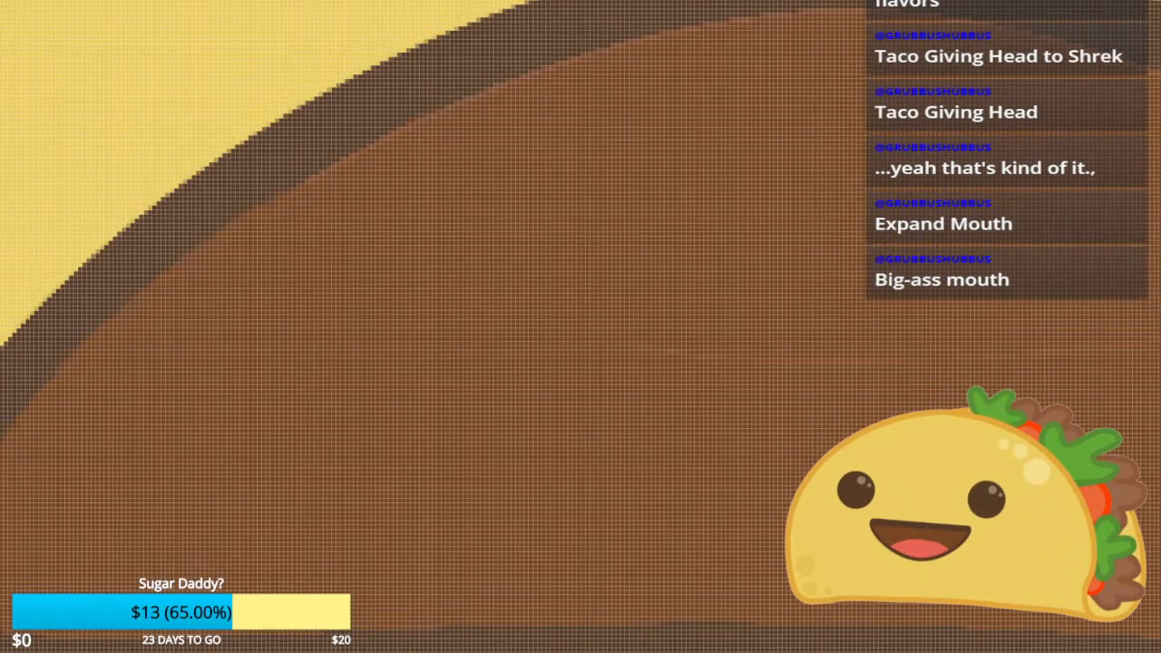
pyautogui.scroll(-3, 580, 326)
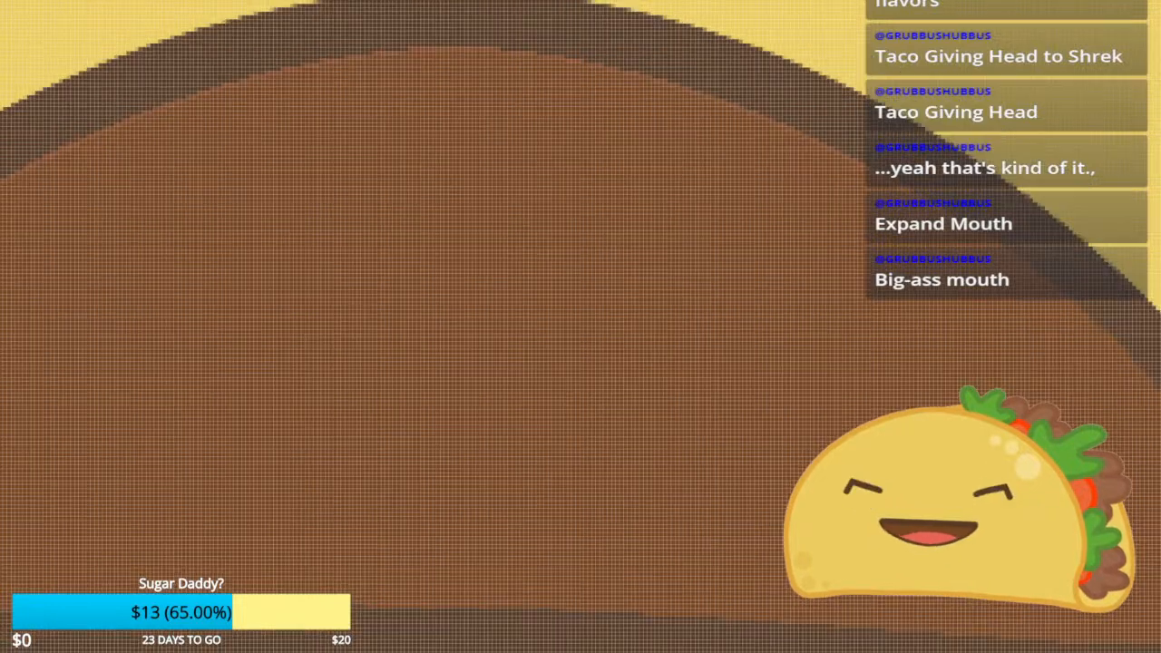
pyautogui.scroll(-3, 581, 327)
pyautogui.scroll(3, 581, 327)
pyautogui.scroll(2, 581, 327)
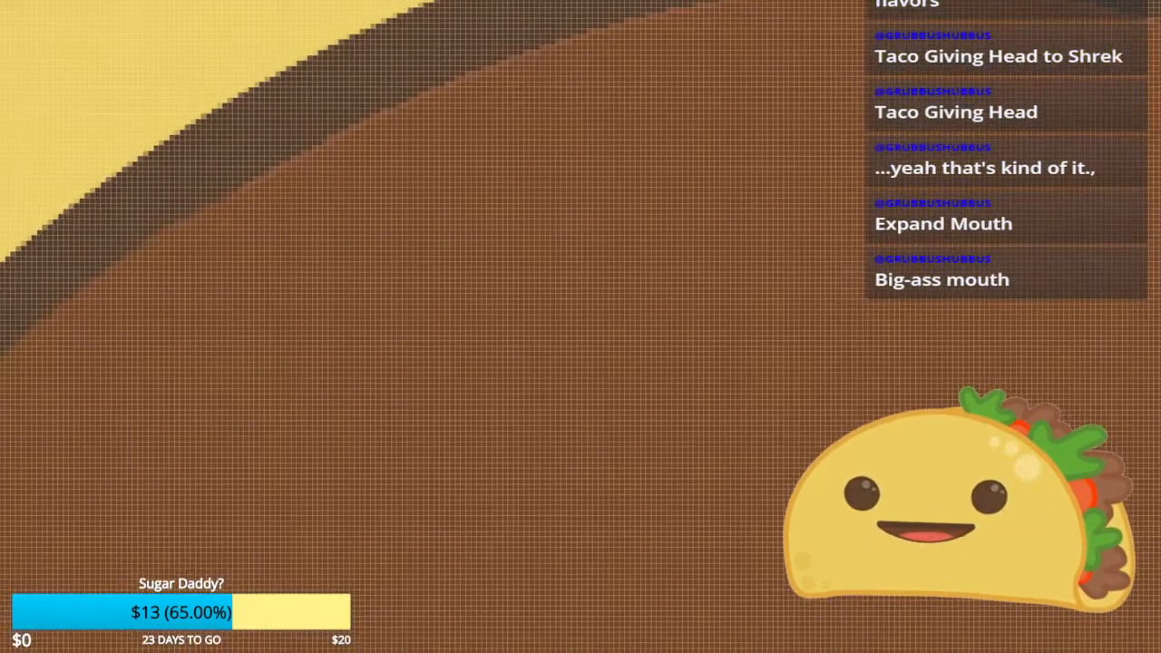
pyautogui.click(454, 200)
pyautogui.scroll(-2, 453, 200)
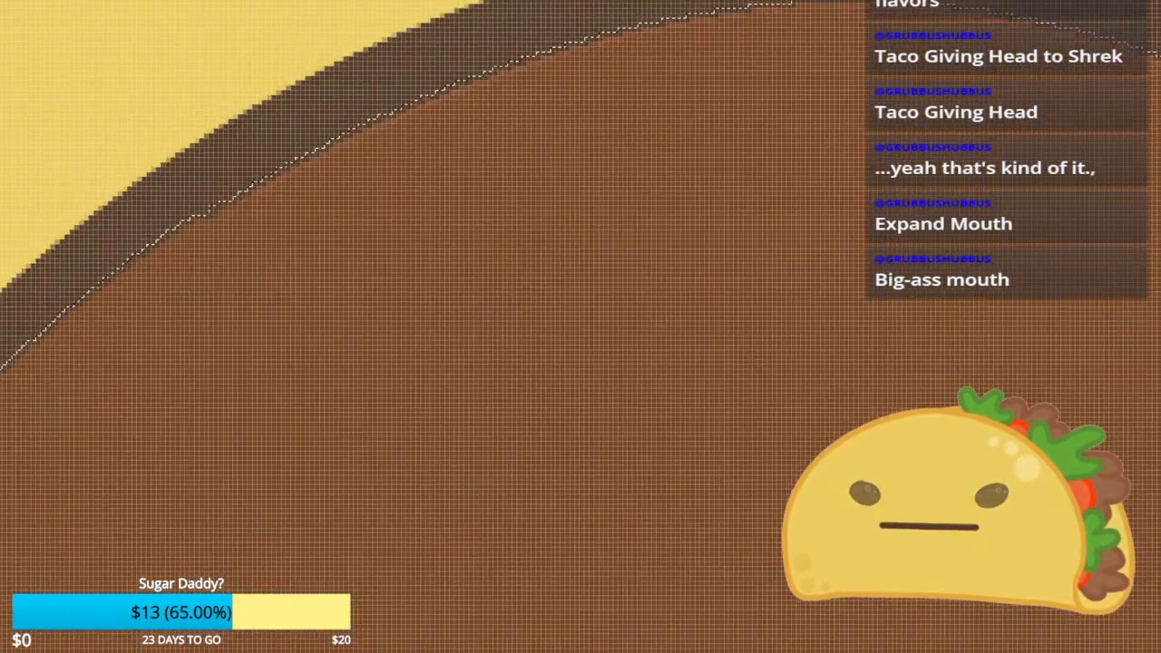
pyautogui.scroll(3, 508, 273)
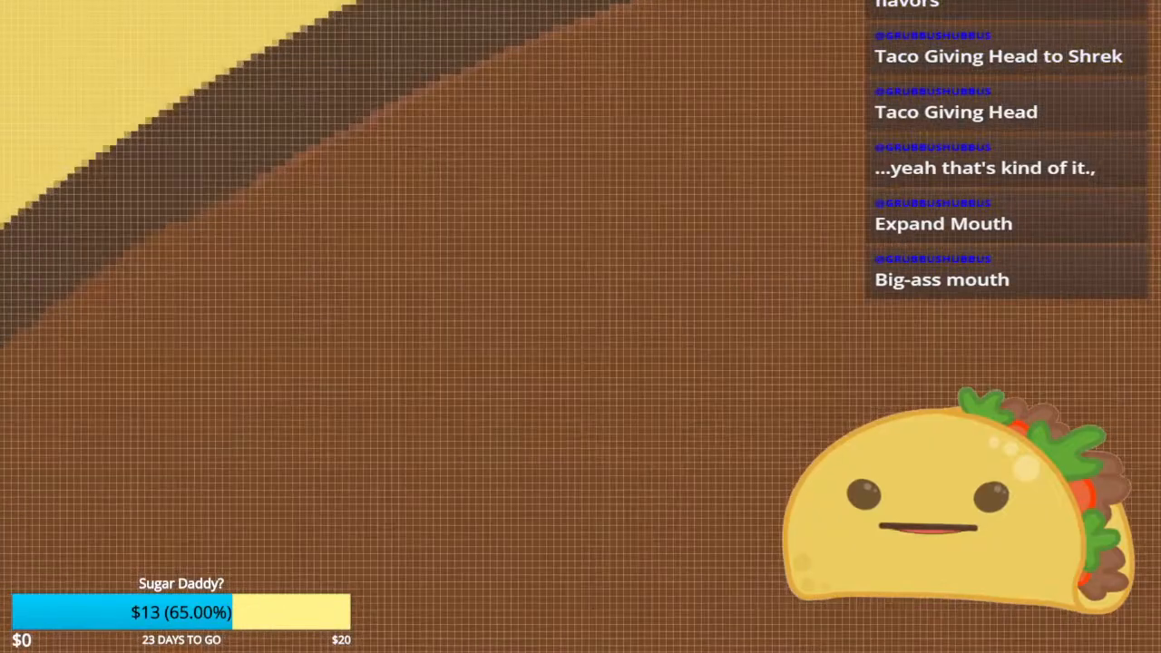
pyautogui.scroll(-3, 581, 326)
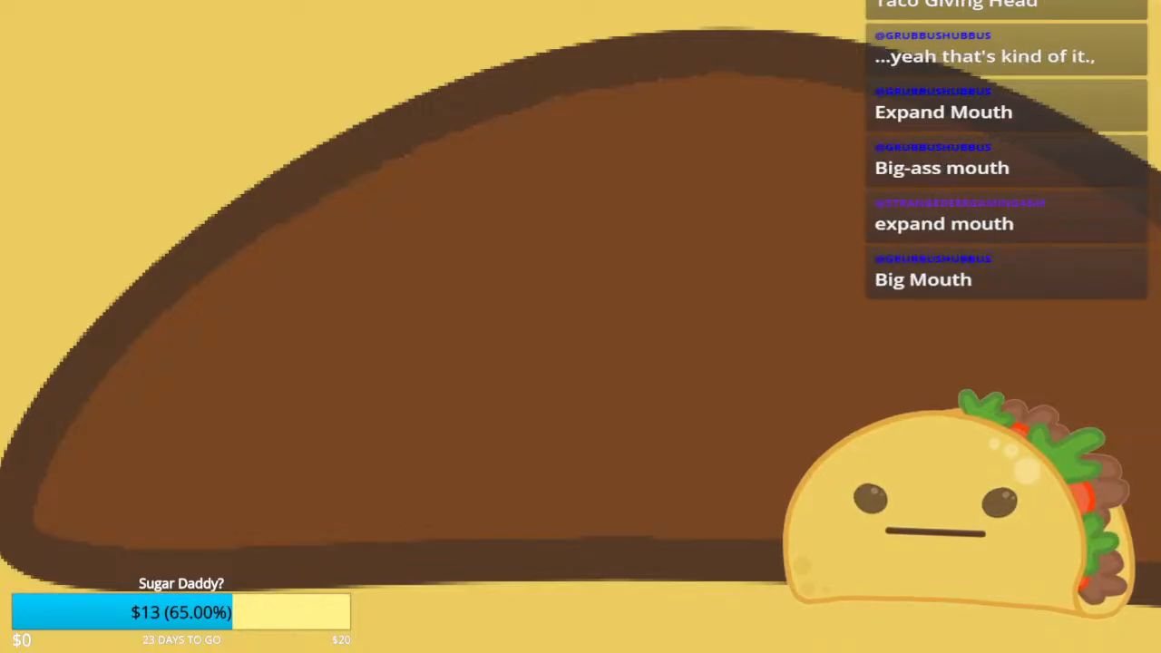
# Step: Examine the flipped mouth's size and placement on the whole taco face
pyautogui.scroll(-9, 572, 229)
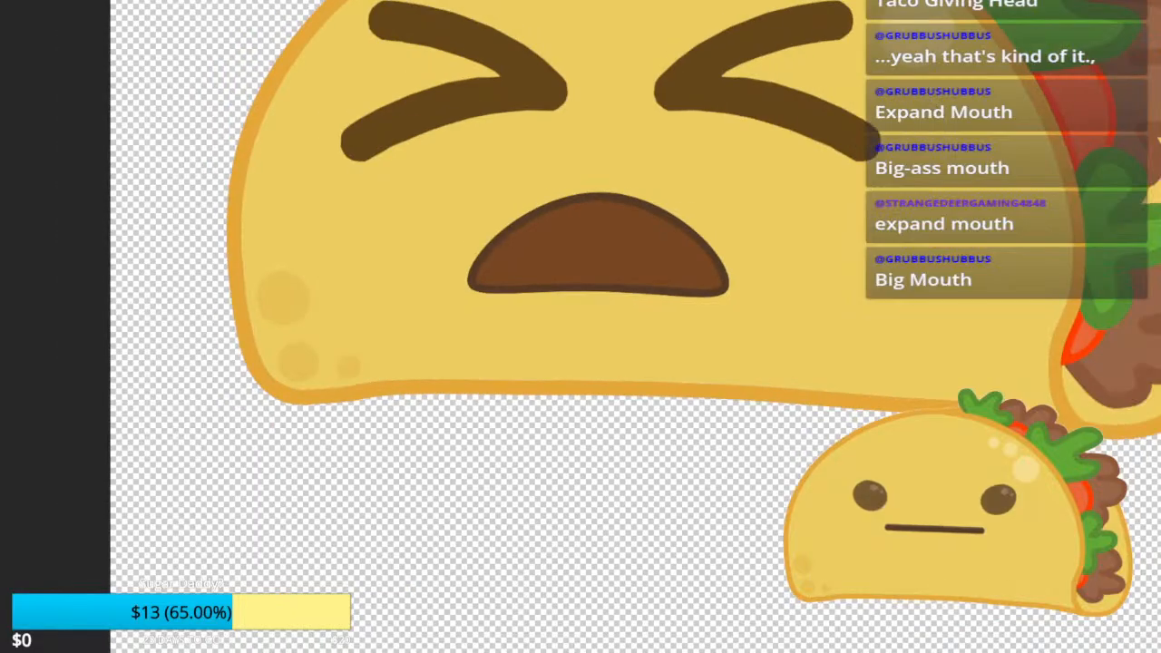
pyautogui.scroll(-3, 652, 567)
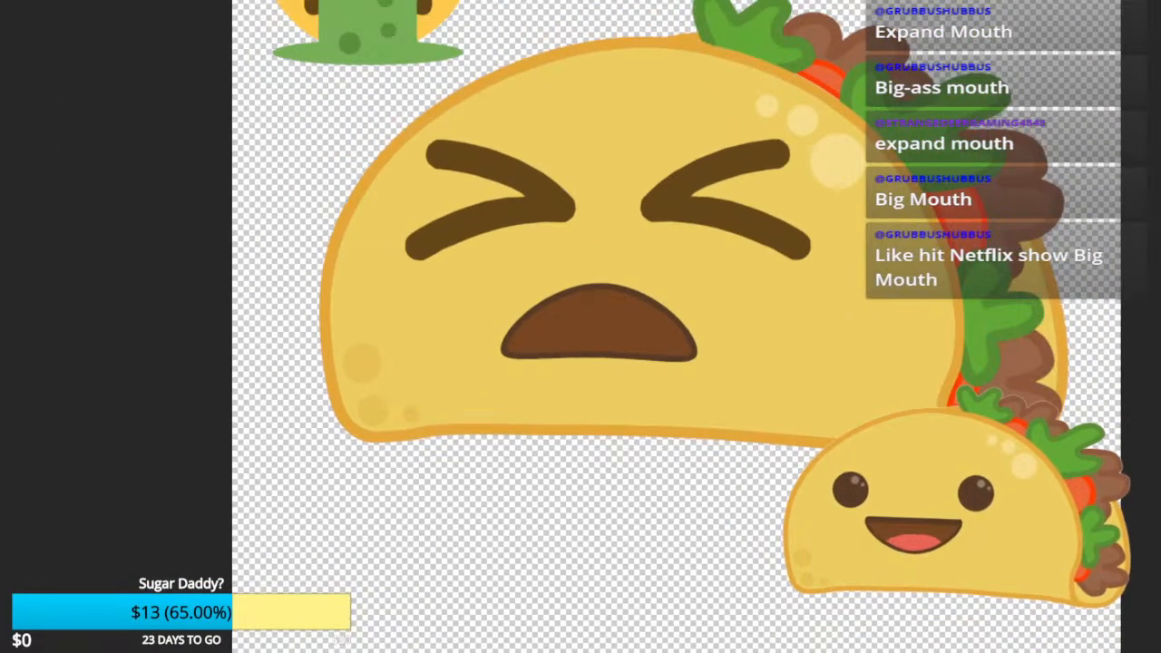
pyautogui.scroll(-2, 676, 326)
pyautogui.scroll(2, 703, 227)
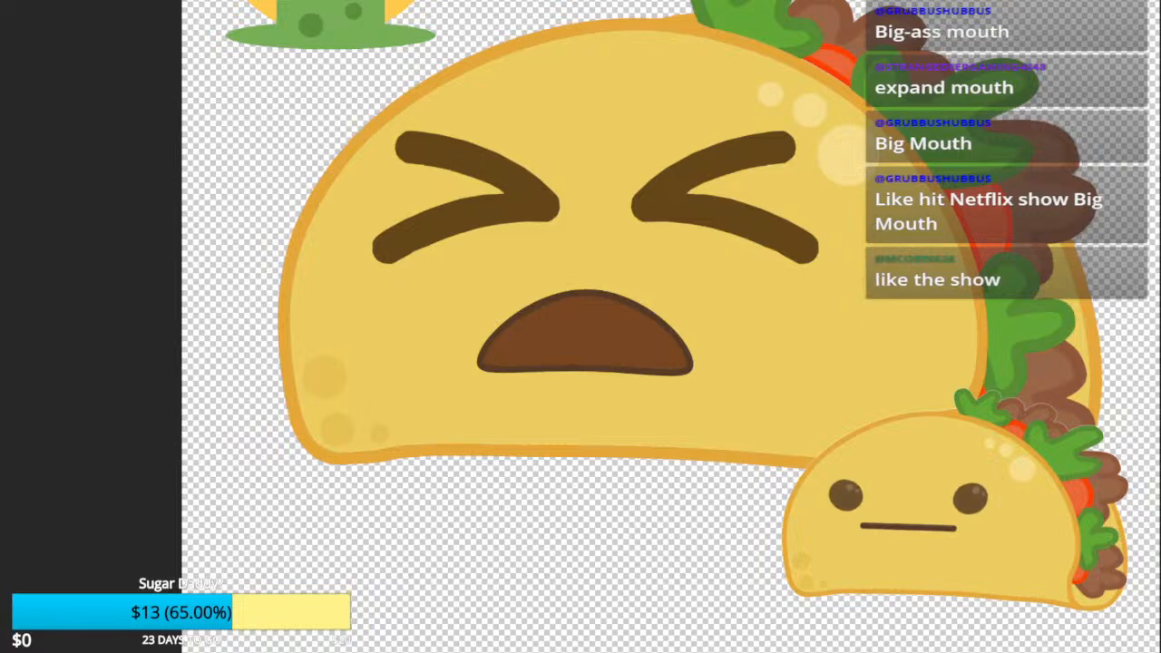
pyautogui.moveTo(644, 272); pyautogui.dragTo(582, 326)
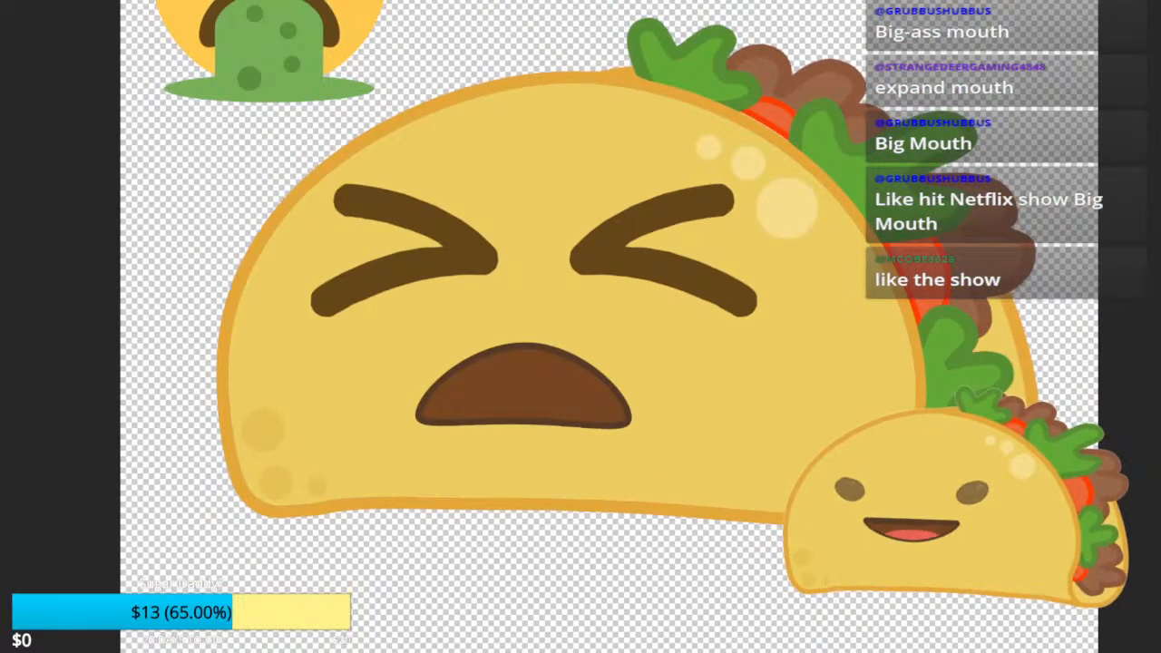
pyautogui.scroll(3, 456, 287)
pyautogui.scroll(-3, 486, 290)
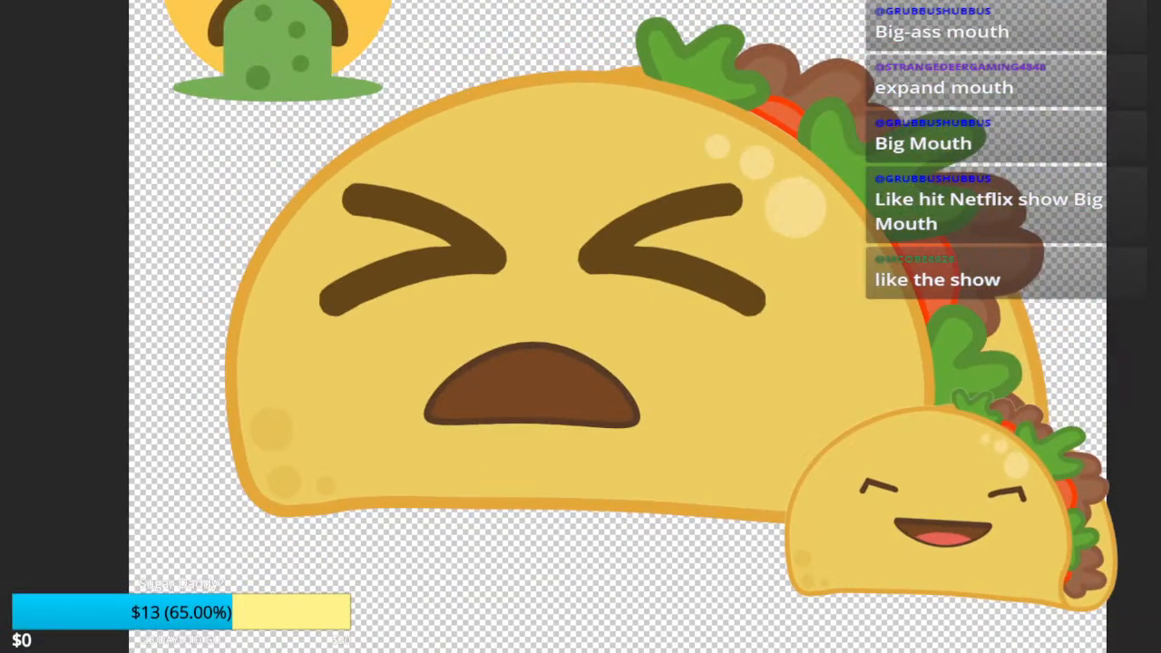
pyautogui.scroll(3, 502, 292)
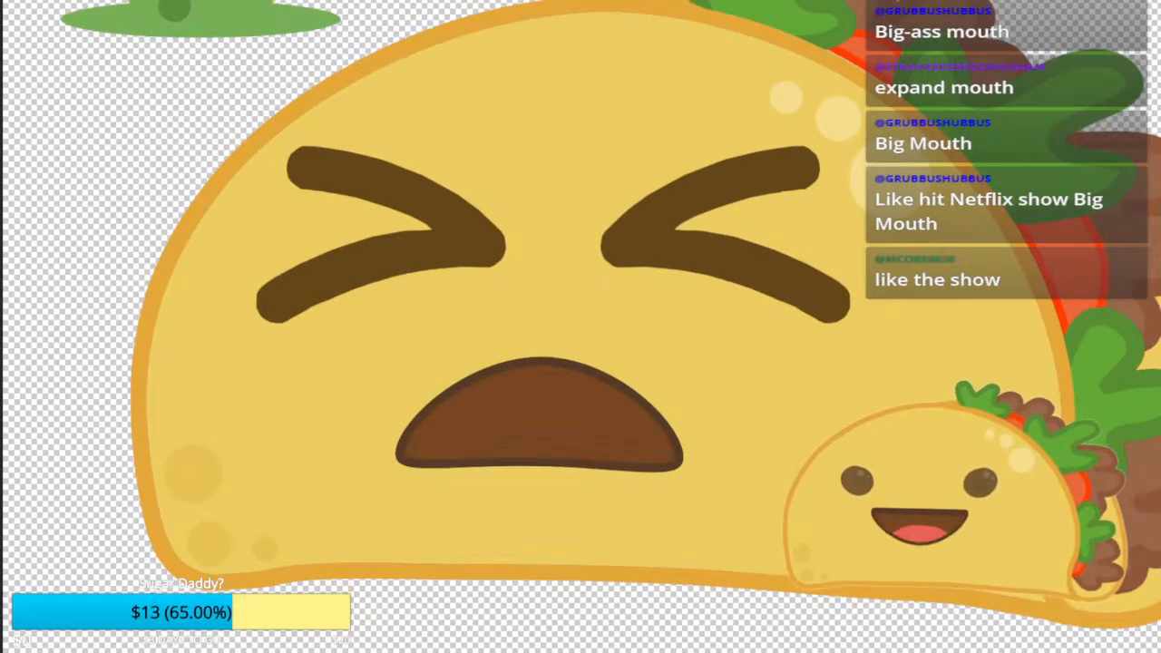
# Step: Select the green vomit with its spots on the reference emoji and place a copy over the taco's mouth
pyautogui.moveTo(501, 292); pyautogui.dragTo(623, 386)
pyautogui.scroll(3, 252, 39)
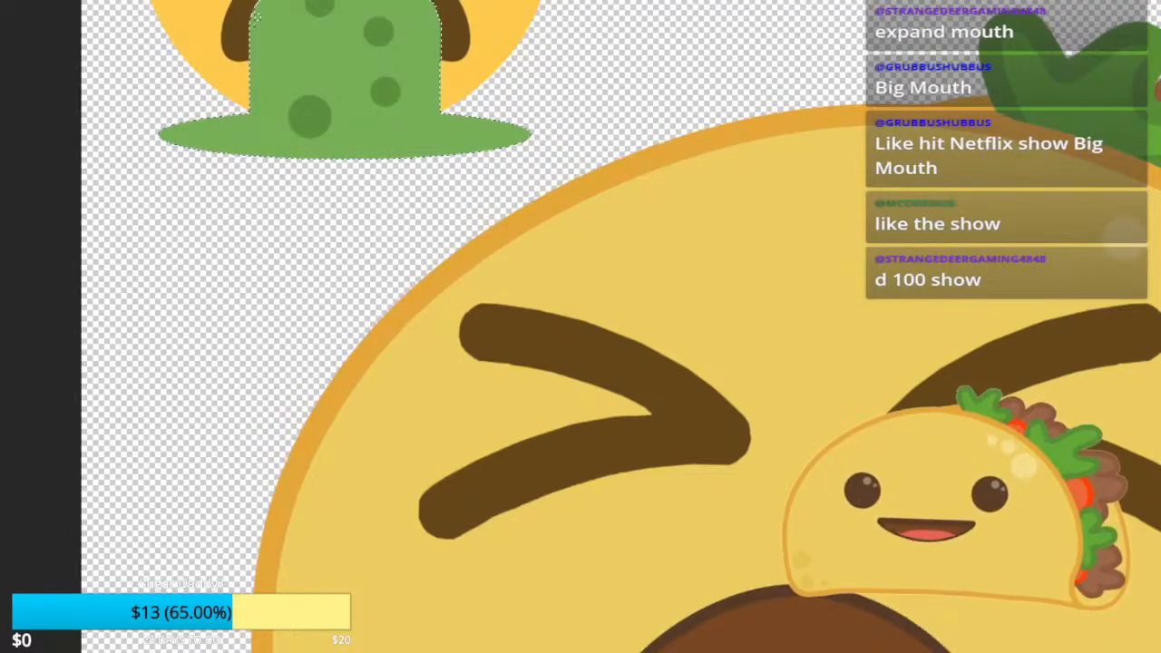
pyautogui.scroll(3, 256, 17)
pyautogui.scroll(3, 308, 25)
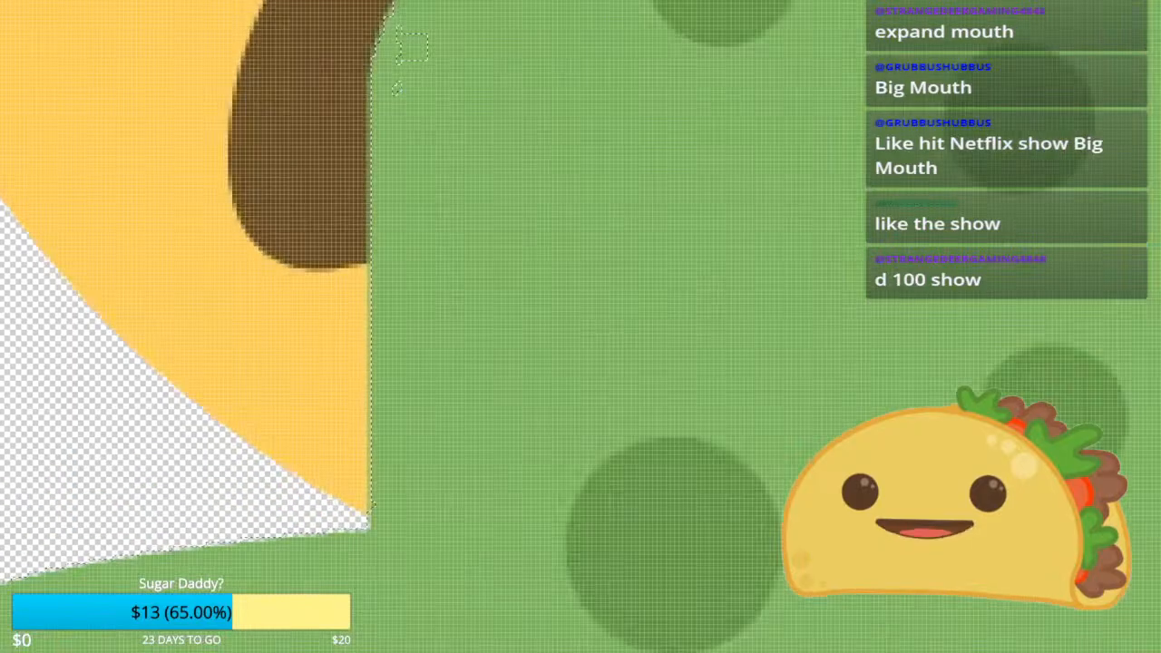
pyautogui.scroll(-2, 363, 36)
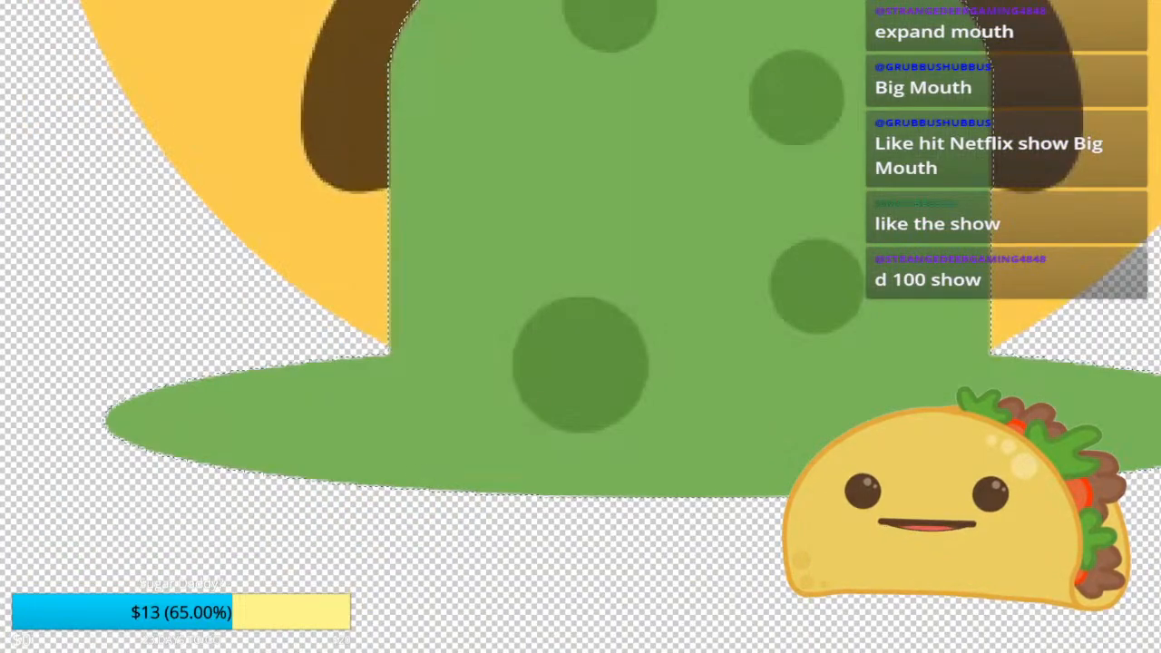
pyautogui.scroll(-4, 415, 53)
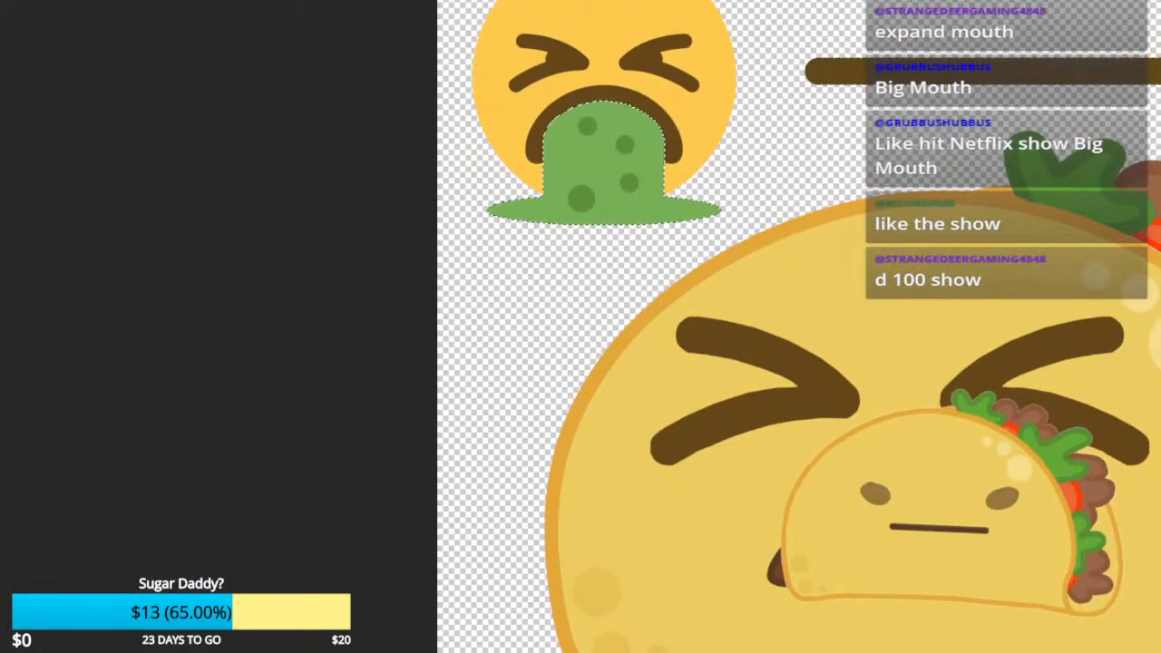
pyautogui.moveTo(603, 204); pyautogui.dragTo(544, 446)
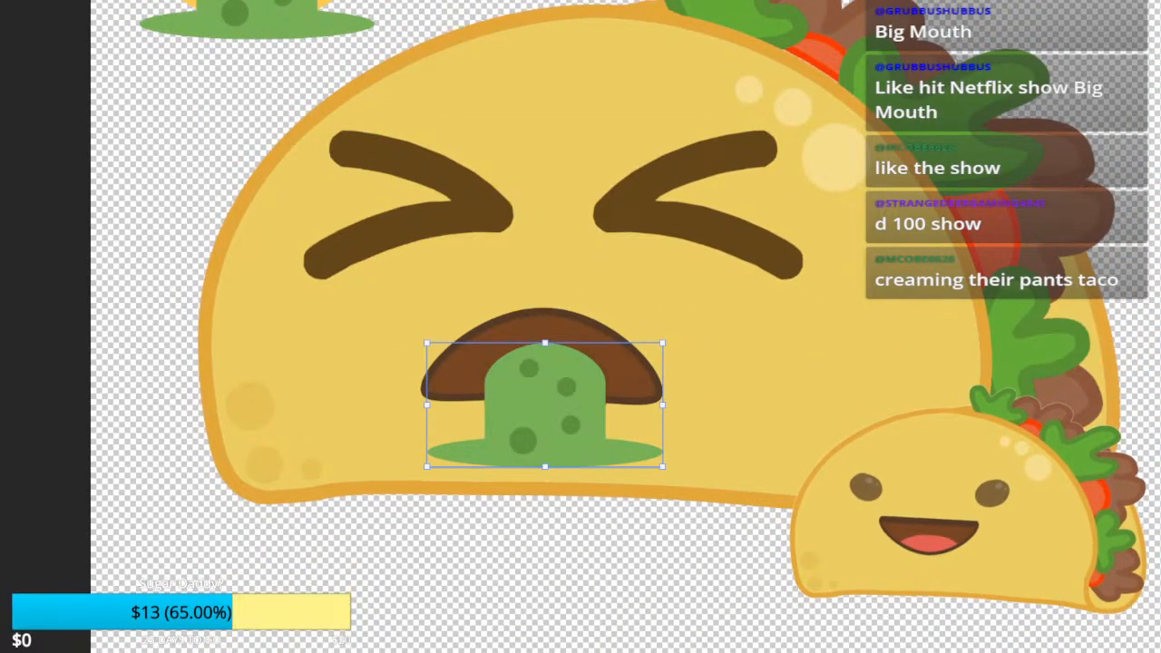
# Step: Enlarge the green vomit to nearly the mouth's width, centre it under the upper lip and apply the transformation
pyautogui.hotkey('ctrl', '-')
pyautogui.hotkey('ctrl', '+')
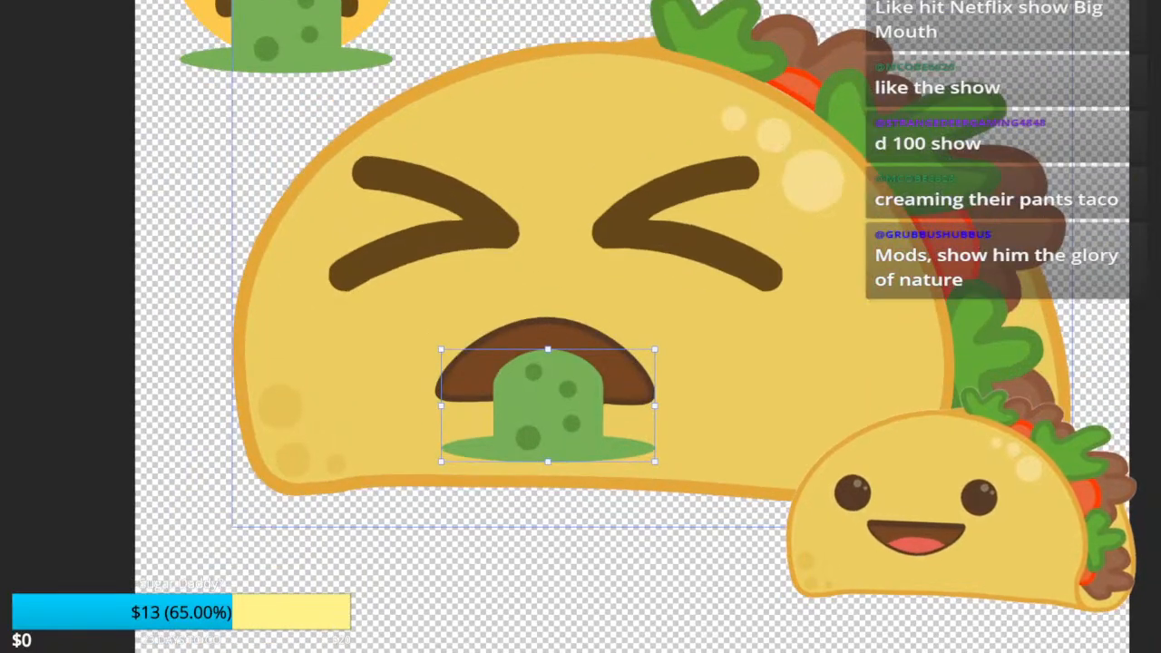
pyautogui.hotkey('ctrl', '+')
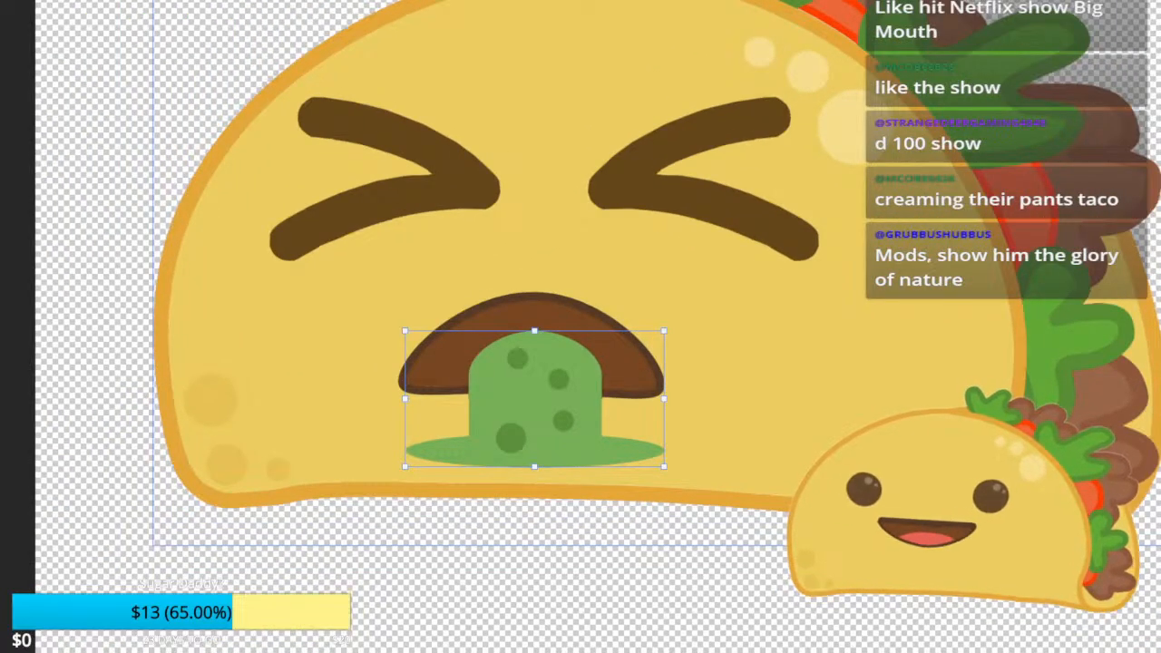
pyautogui.moveTo(405, 468); pyautogui.dragTo(98, 628)
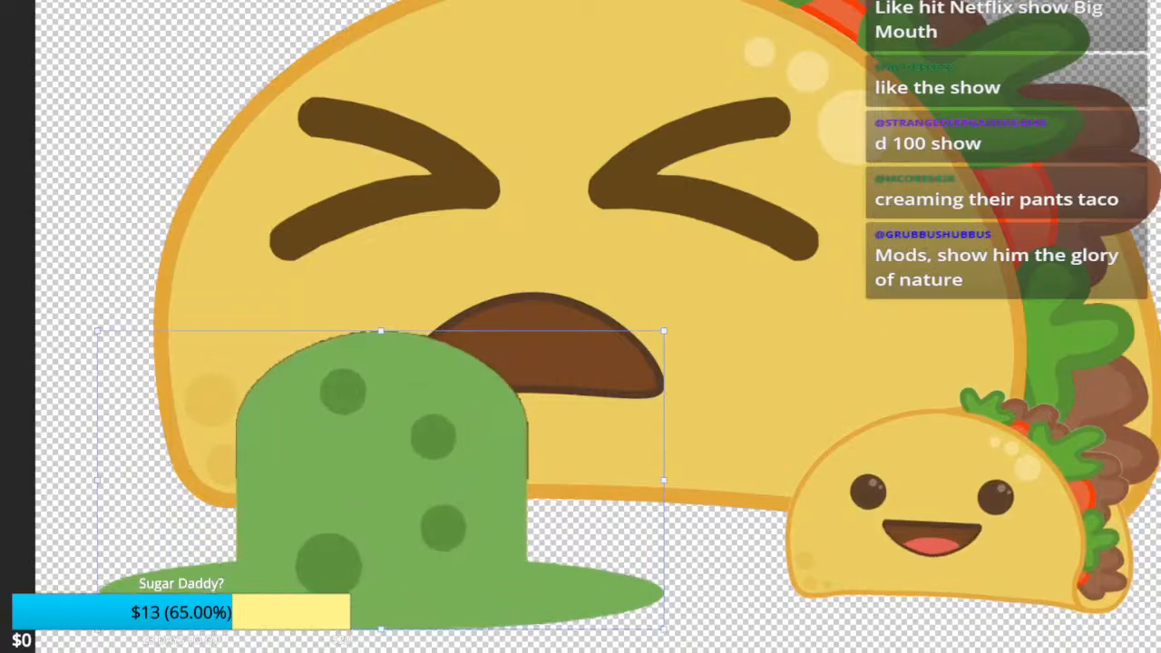
pyautogui.moveTo(363, 494); pyautogui.dragTo(513, 464)
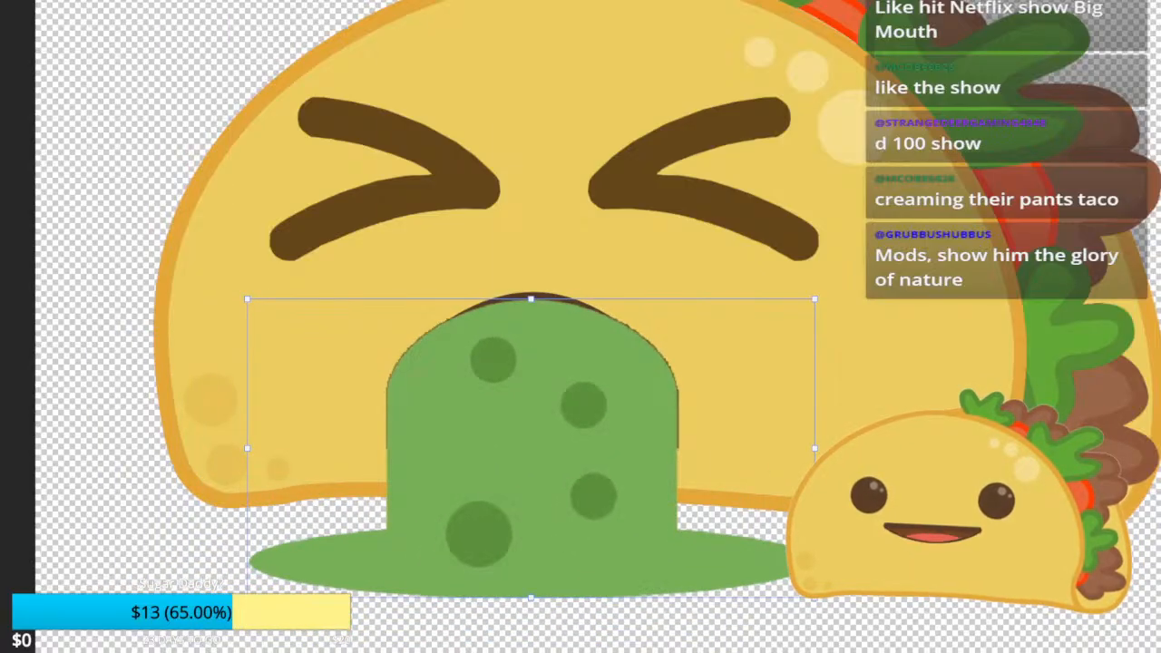
pyautogui.moveTo(815, 597); pyautogui.dragTo(693, 532)
pyautogui.moveTo(517, 454); pyautogui.dragTo(578, 456)
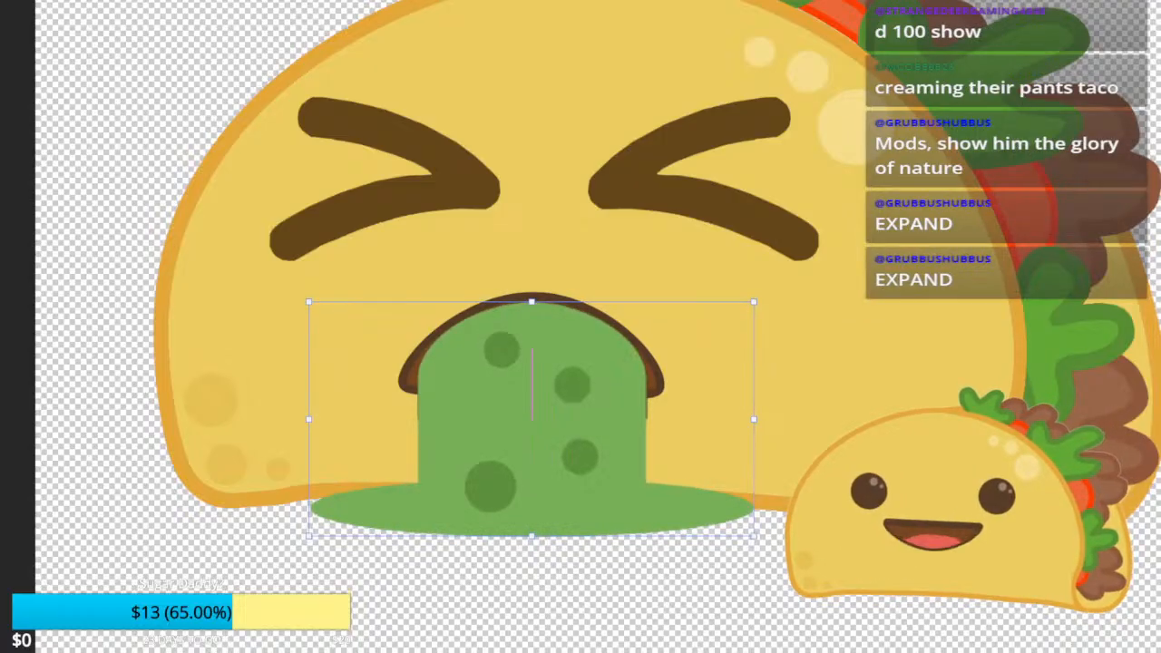
pyautogui.click(763, 591)
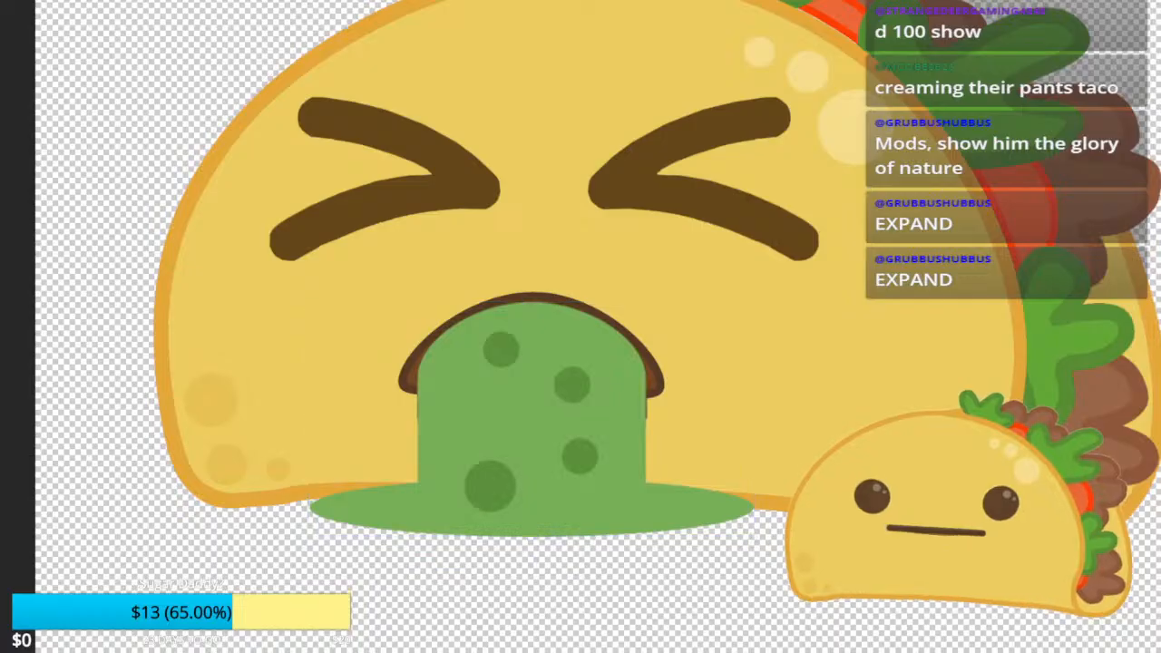
# Step: Select all four dark spots on the vomit and recolour them with the dark outline green sampled from the taco's lettuce
pyautogui.scroll(-3, 764, 592)
pyautogui.scroll(3, 655, 571)
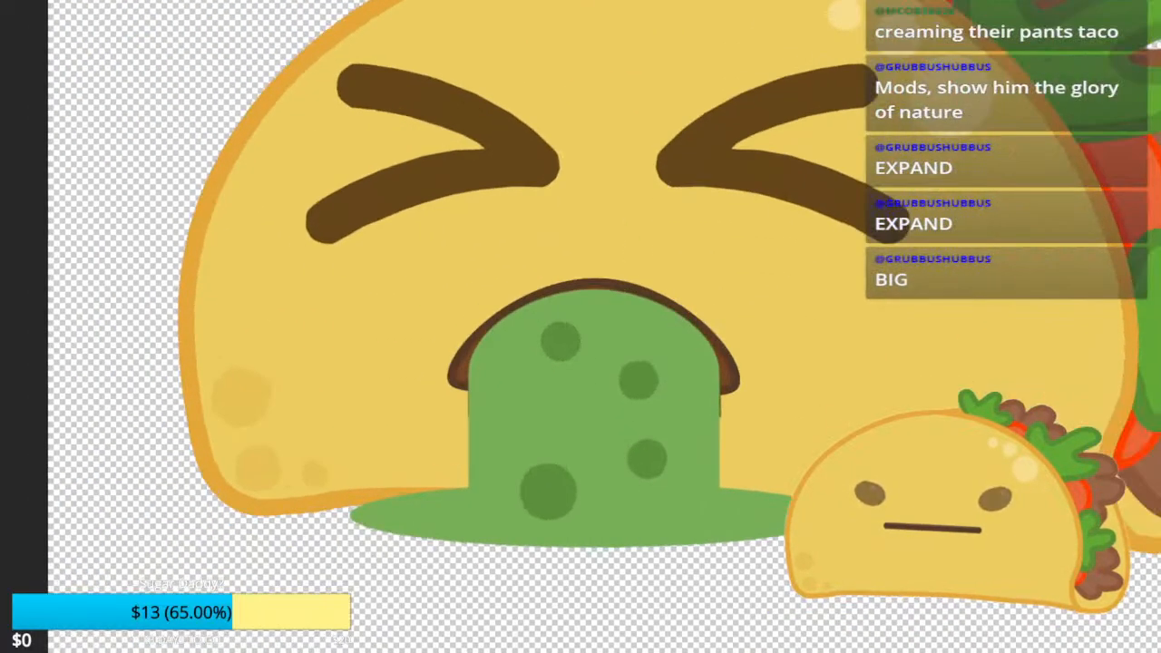
pyautogui.click(603, 454)
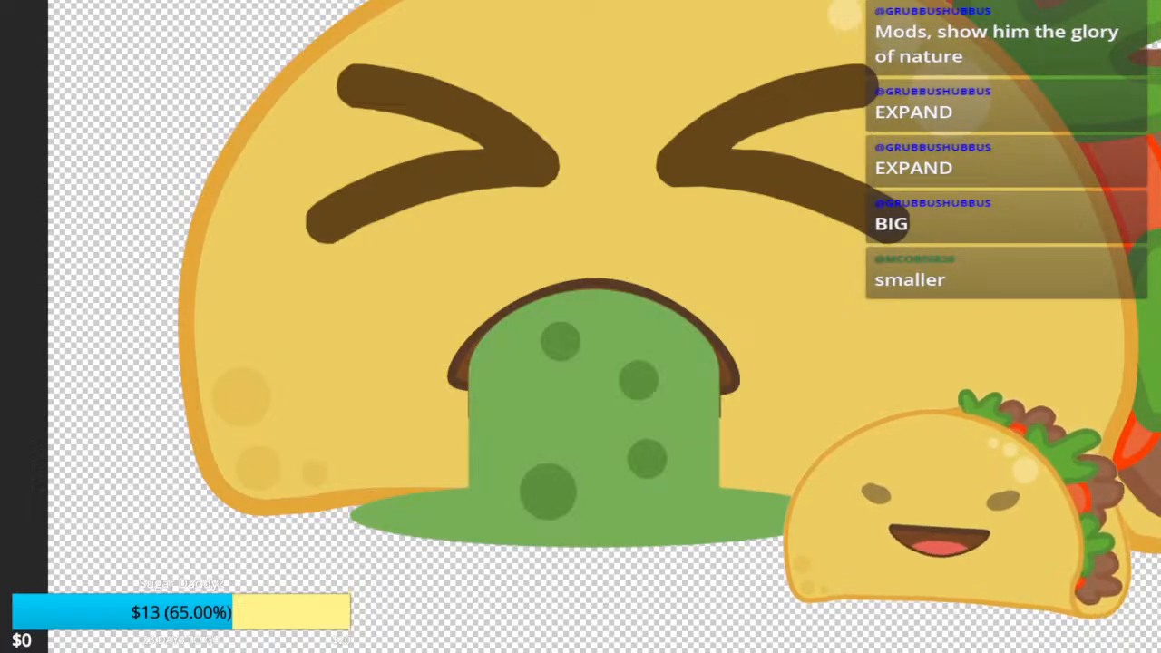
pyautogui.scroll(1, 571, 462)
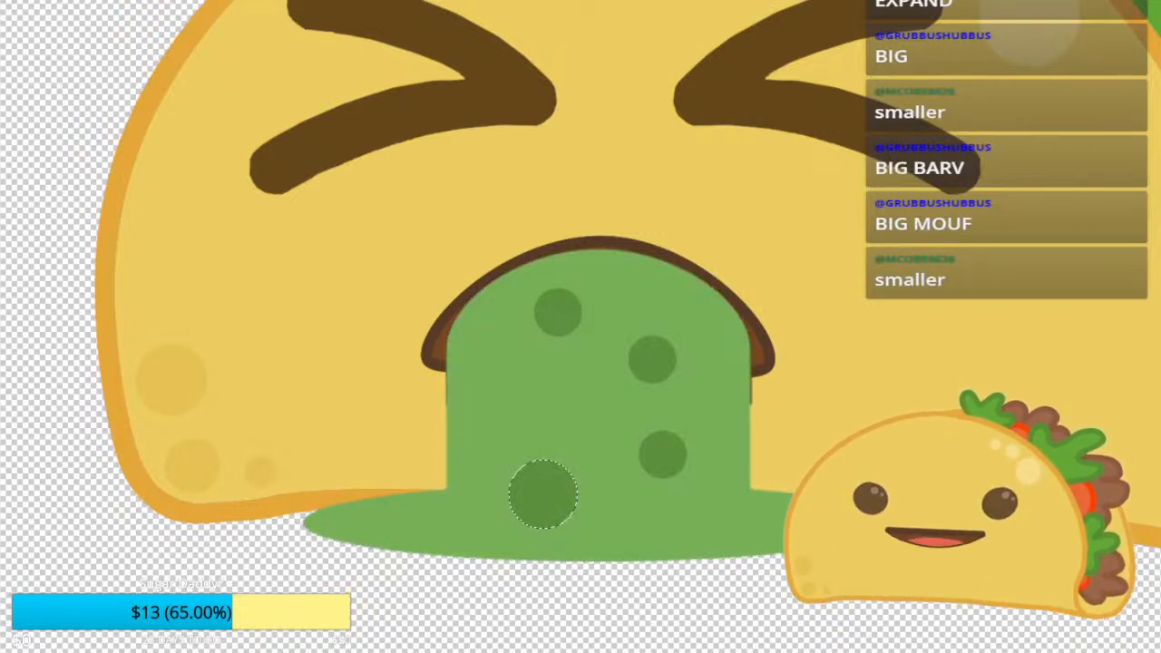
pyautogui.keyDown('shift'); pyautogui.click(652, 359); pyautogui.keyUp('shift')
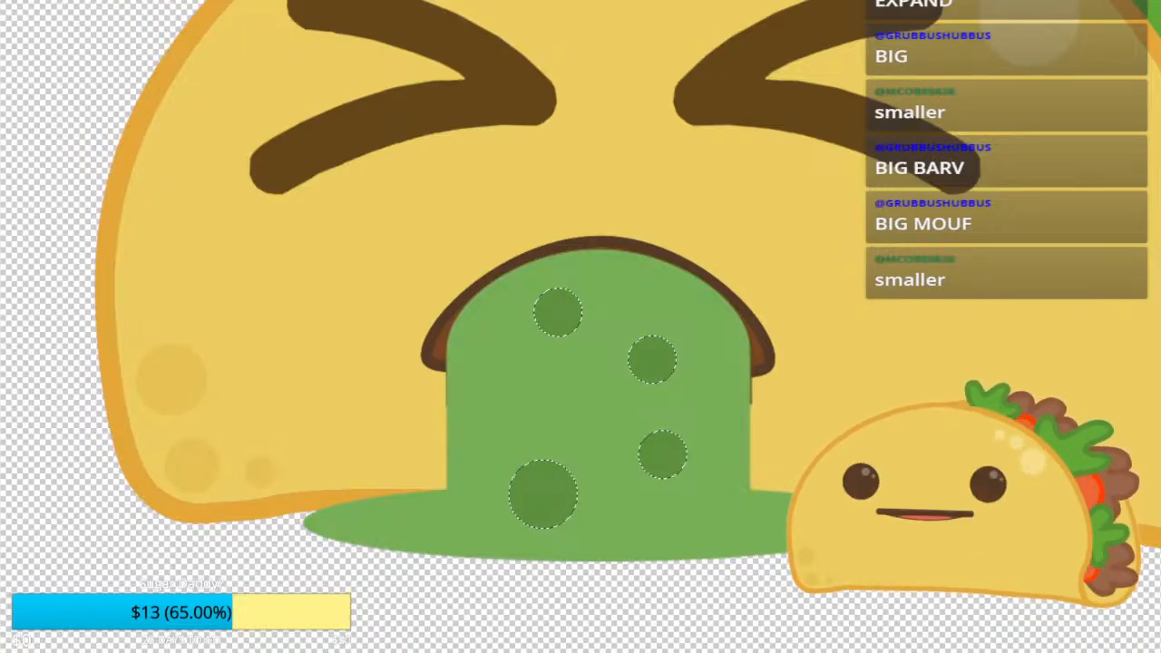
pyautogui.hotkey('ctrl', '-')
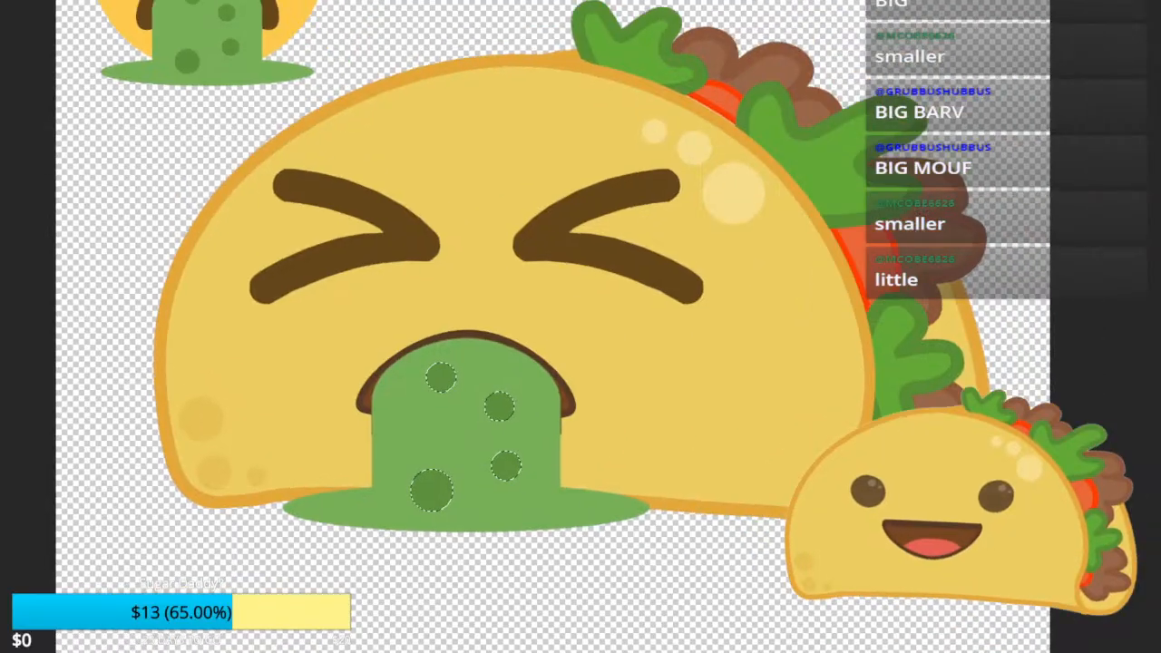
pyautogui.hotkey('ctrl', '+')
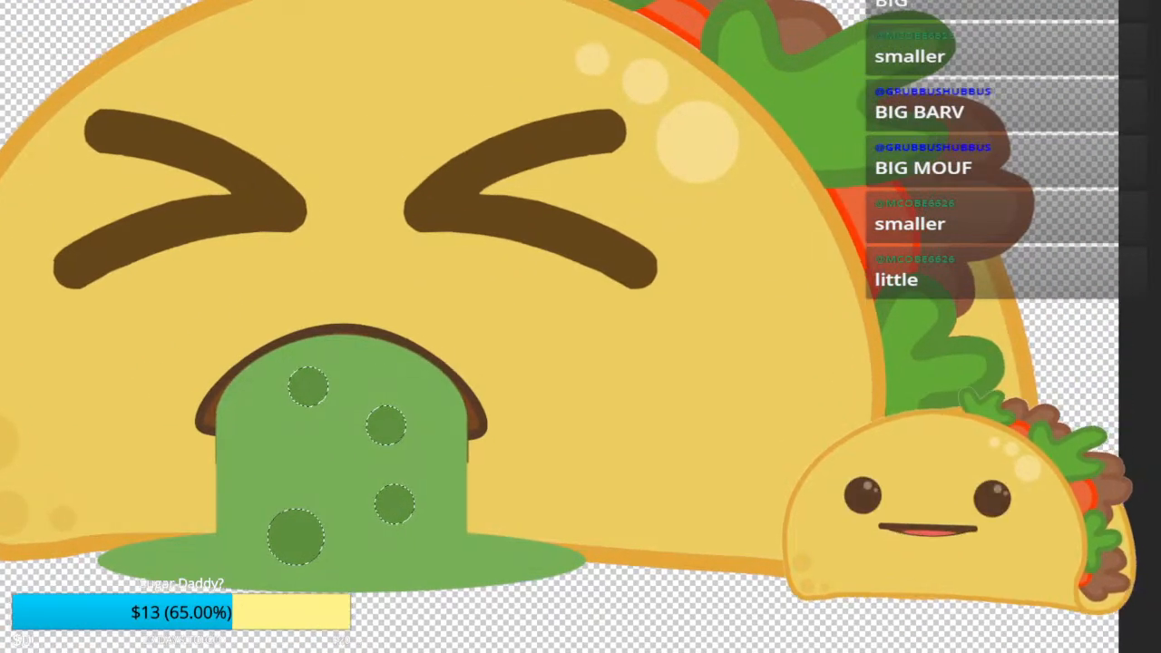
pyautogui.moveTo(545, 327); pyautogui.dragTo(418, 309)
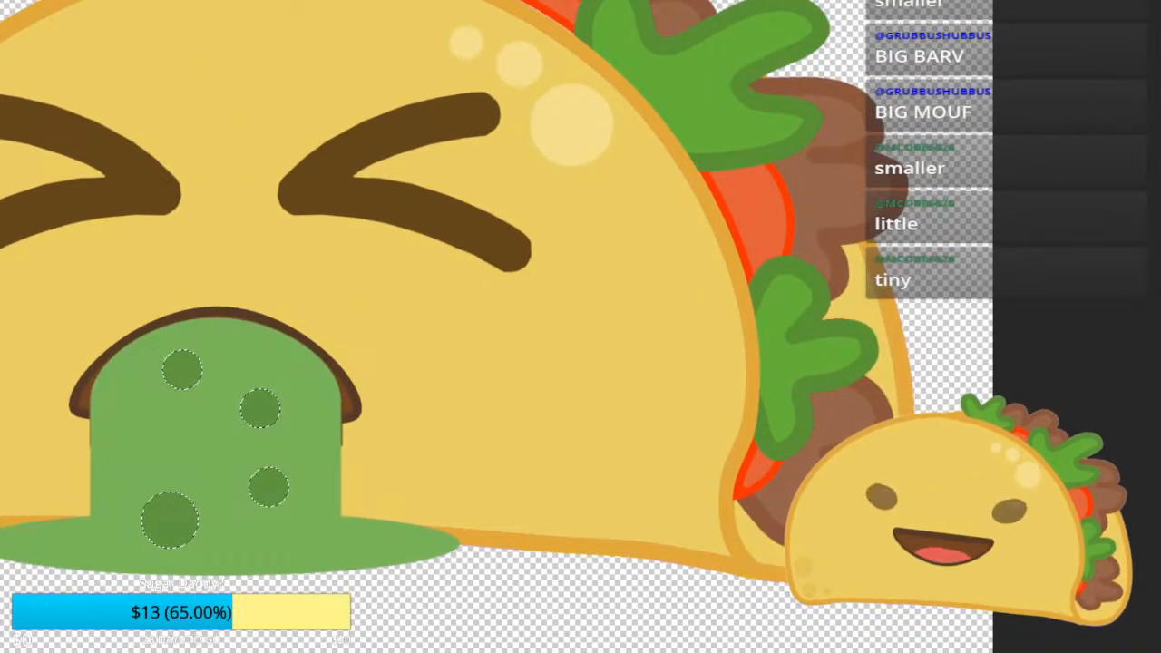
pyautogui.click(784, 267)
pyautogui.hotkey('alt', 'BackSpace')
pyautogui.hotkey('ctrl', 'd')
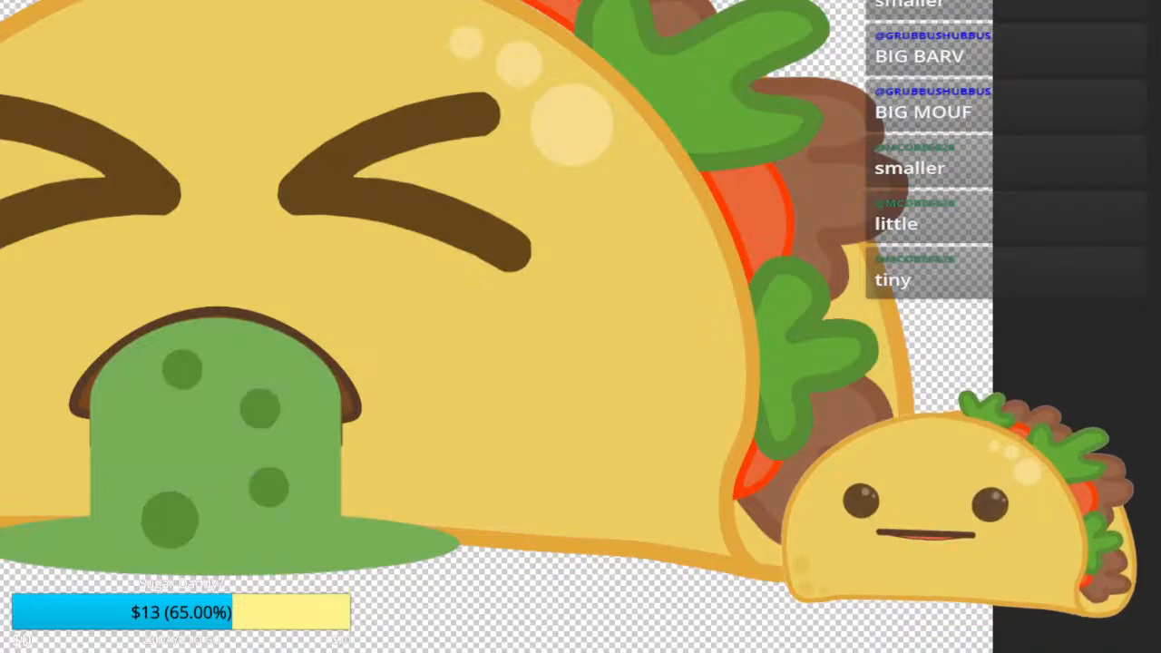
# Step: Select the vomit's stream and puddle without the spots and fill them with the lettuce's bright green
pyautogui.moveTo(508, 326); pyautogui.dragTo(607, 298)
pyautogui.hotkey('ctrl', 'z')
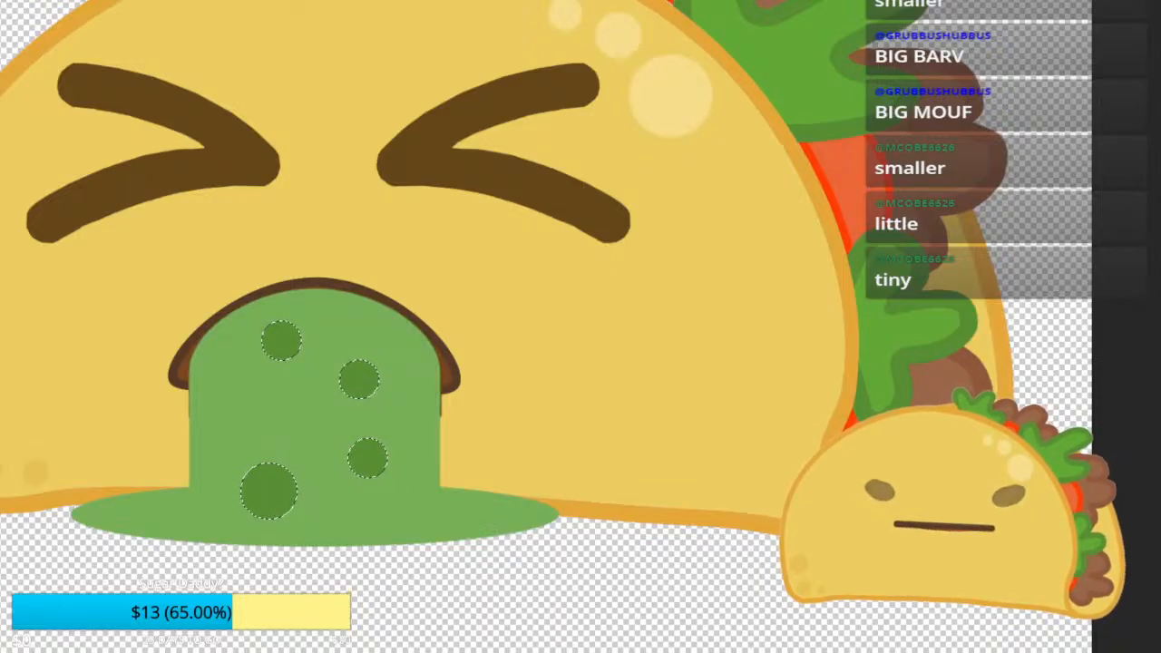
pyautogui.moveTo(363, 417); pyautogui.dragTo(513, 375)
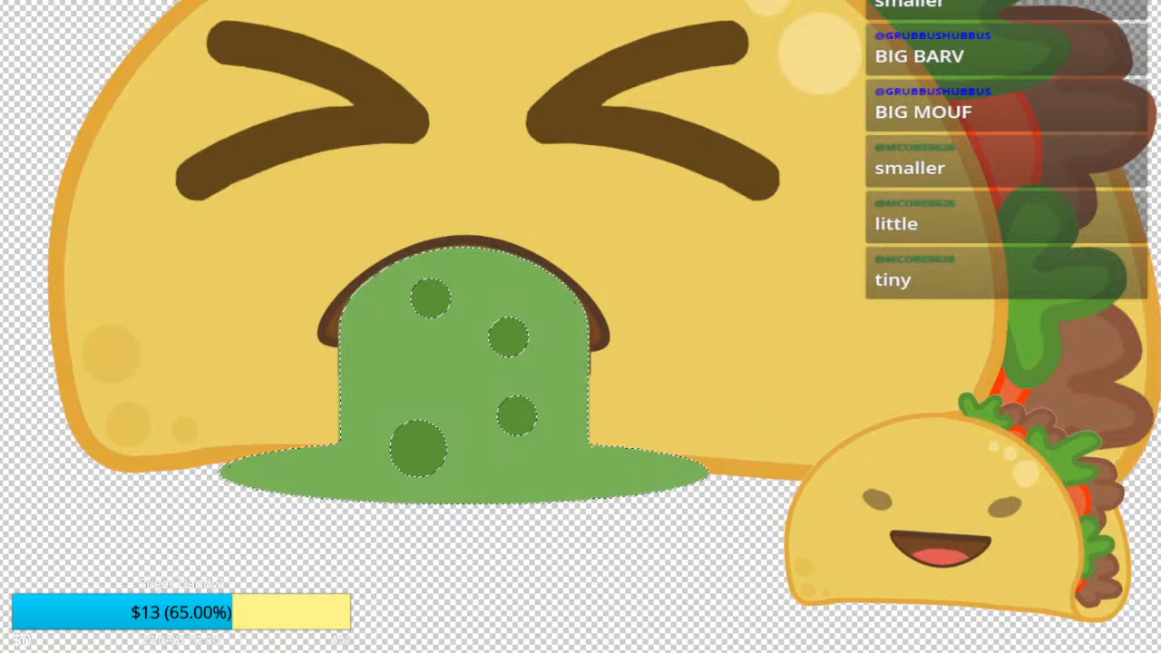
pyautogui.hotkey('alt', 'BackSpace')
pyautogui.hotkey('ctrl', 'd')
pyautogui.hotkey('ctrl', '0')
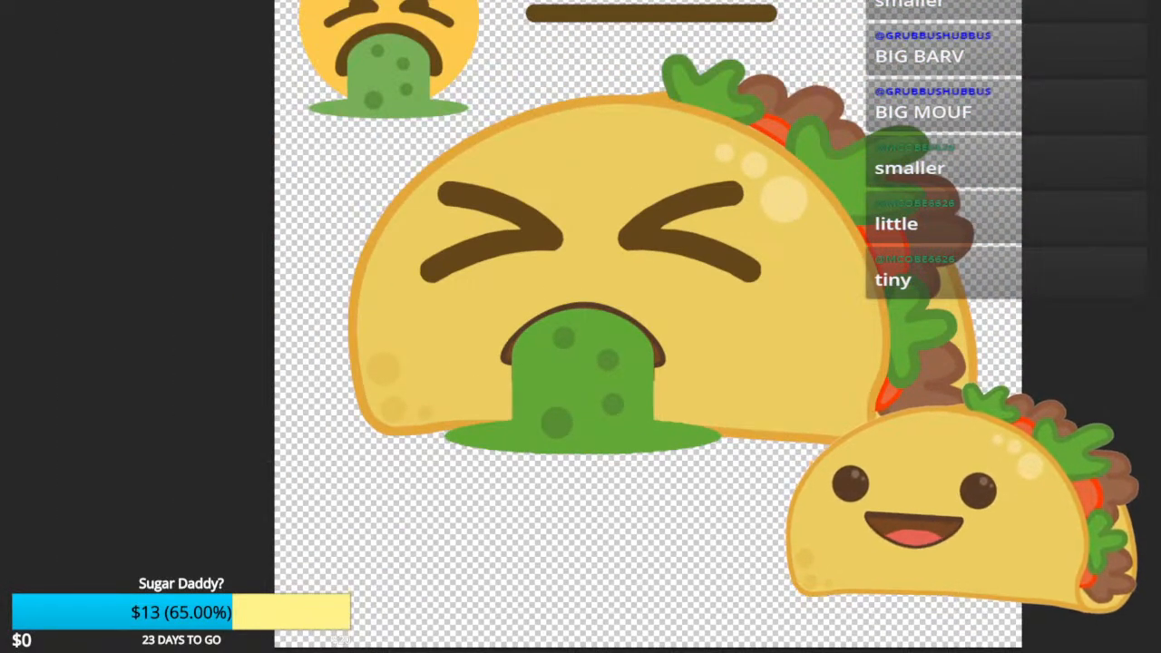
# Step: Compare the vomit body in its paler original green and in lettuce green, keep the lettuce green and clear the selection
pyautogui.hotkey('ctrl', '+')
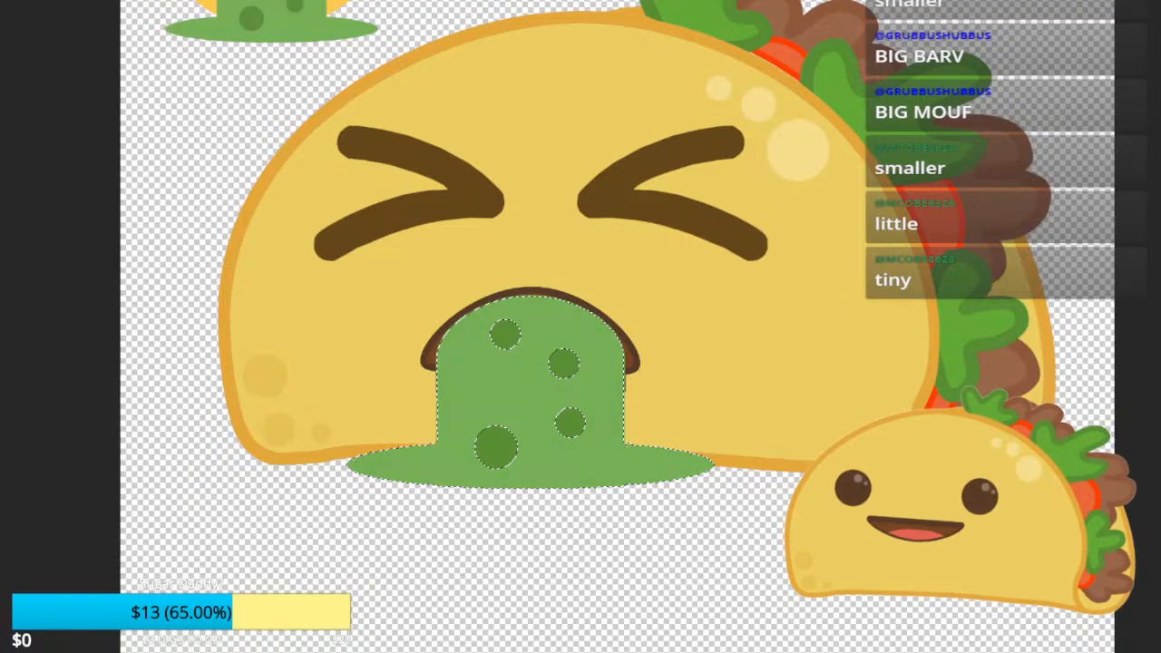
pyautogui.hotkey('alt', 'BackSpace')
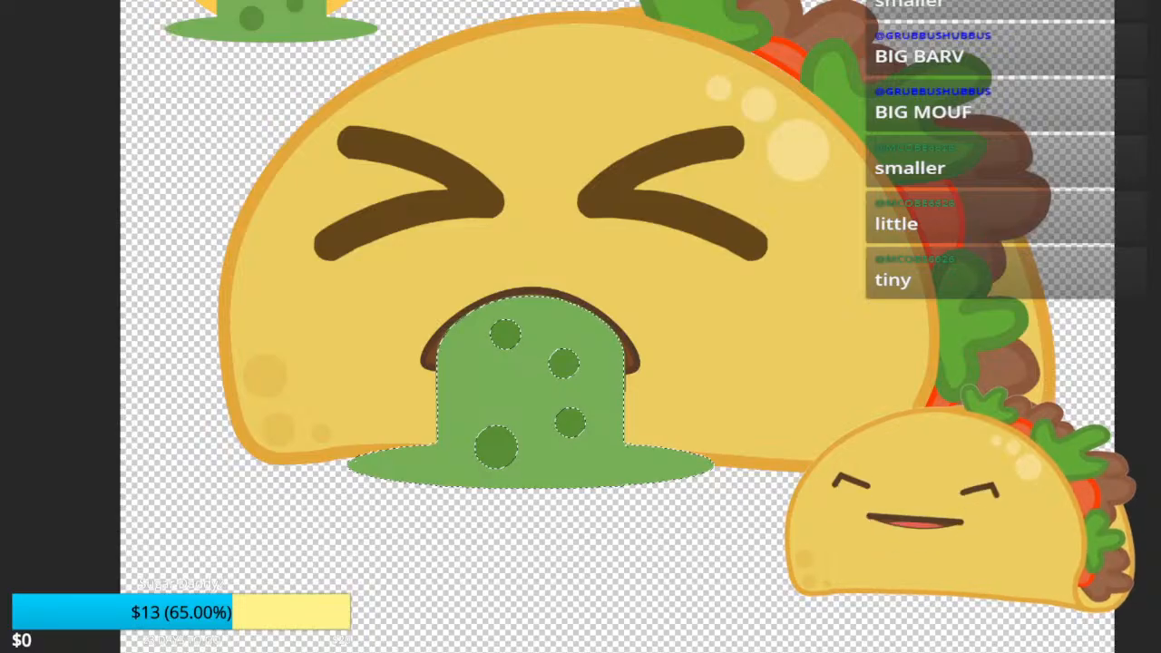
pyautogui.hotkey('alt', 'BackSpace')
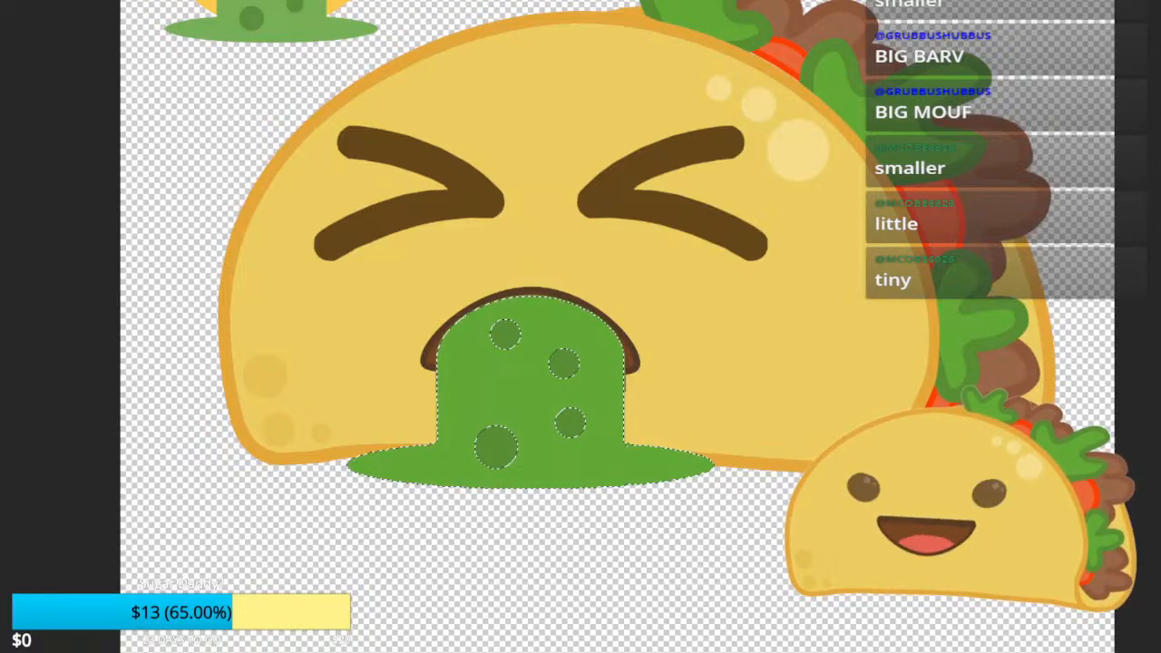
pyautogui.hotkey('alt', 'BackSpace')
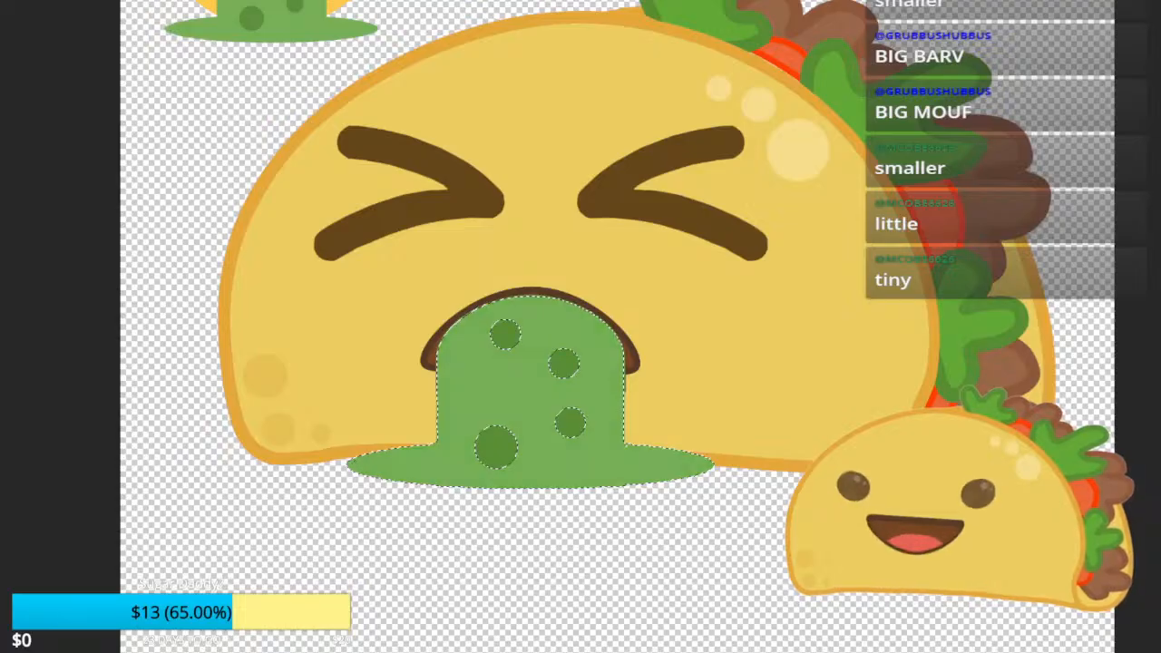
pyautogui.hotkey('alt', 'BackSpace')
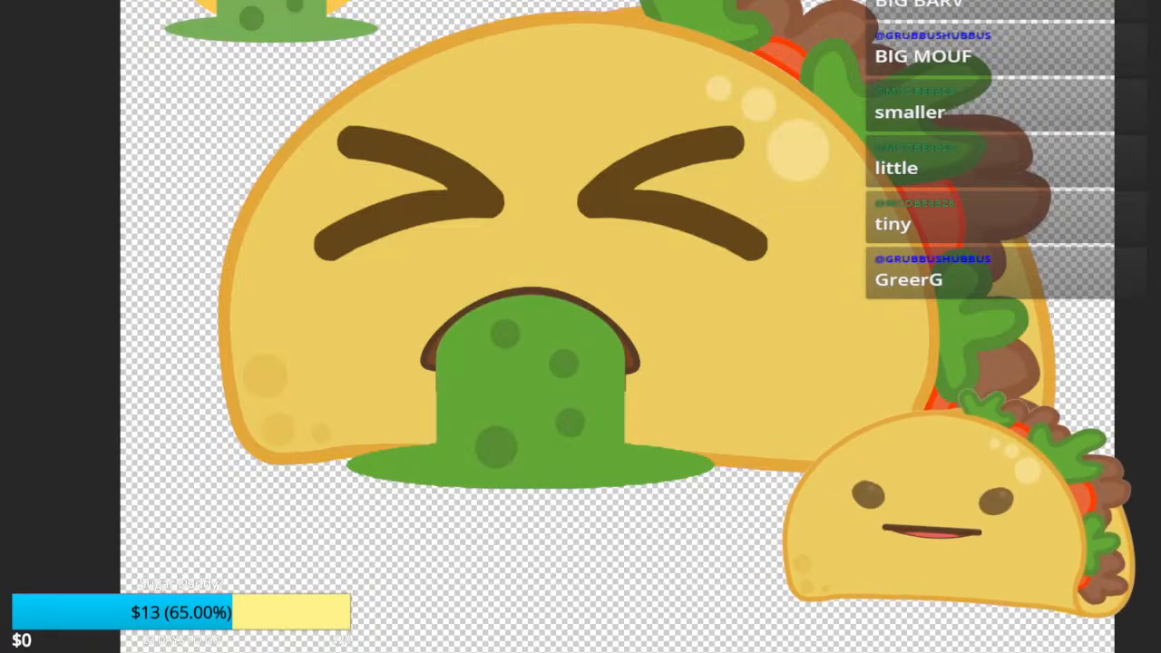
pyautogui.click(531, 390)
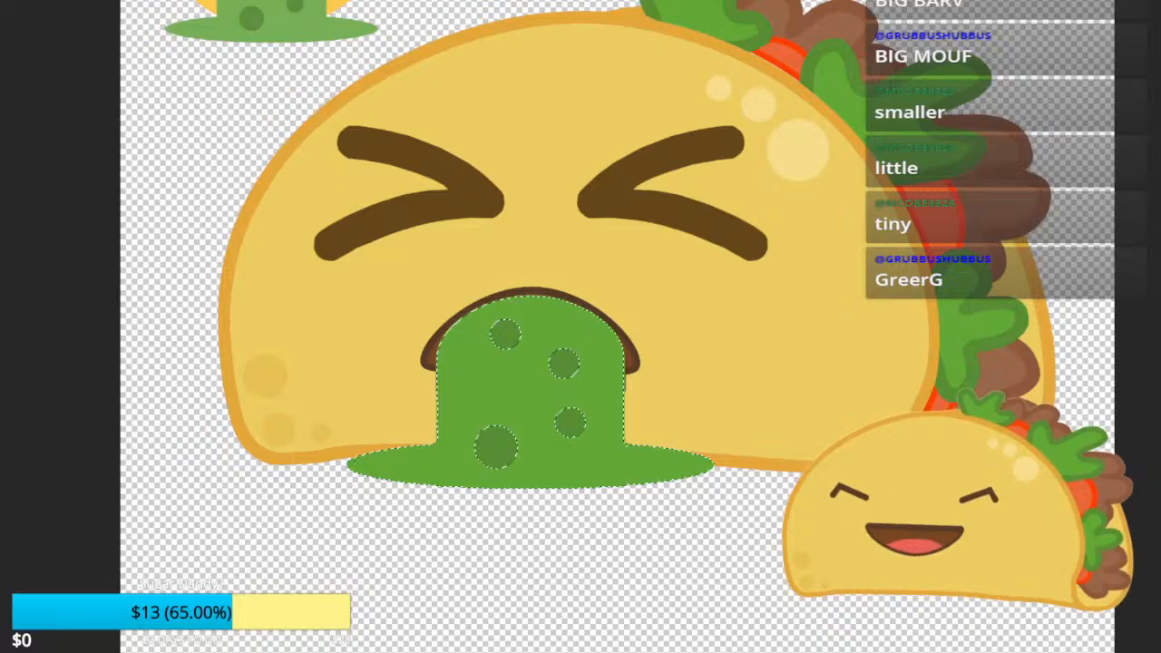
pyautogui.hotkey('ctrl', 'd')
# Step: Outline and delete the thin brown sliver along the vomit's right edge below the mouth corner
pyautogui.moveTo(530, 390); pyautogui.dragTo(591, 302)
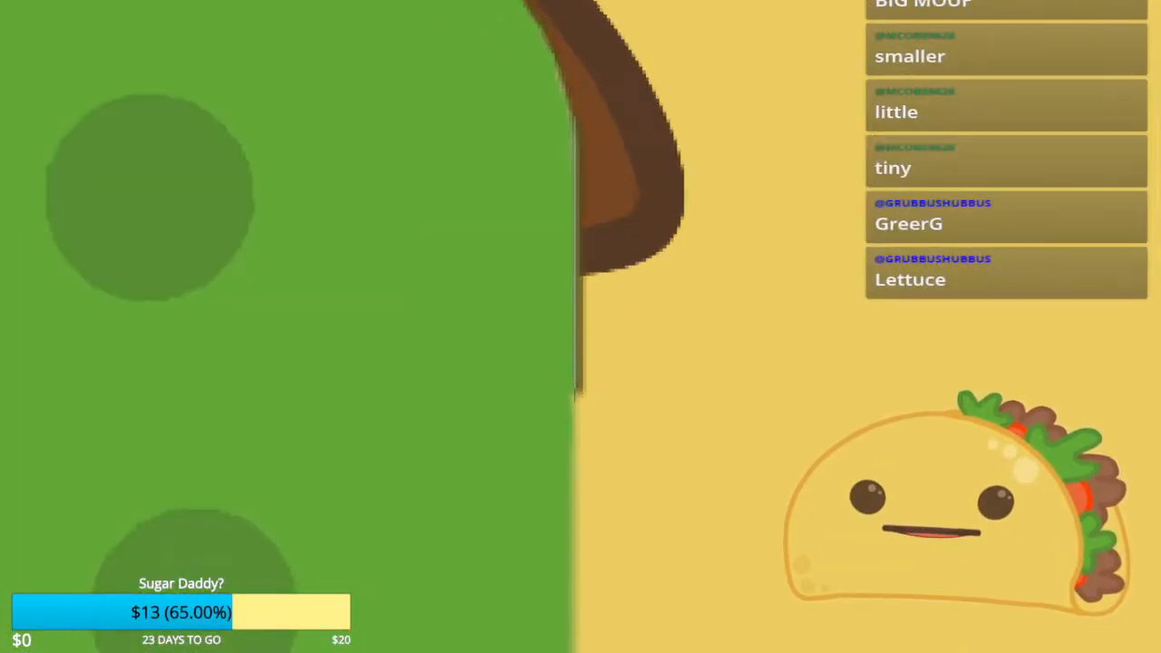
pyautogui.click(576, 115)
pyautogui.click(616, 115)
pyautogui.click(607, 374)
pyautogui.click(577, 397)
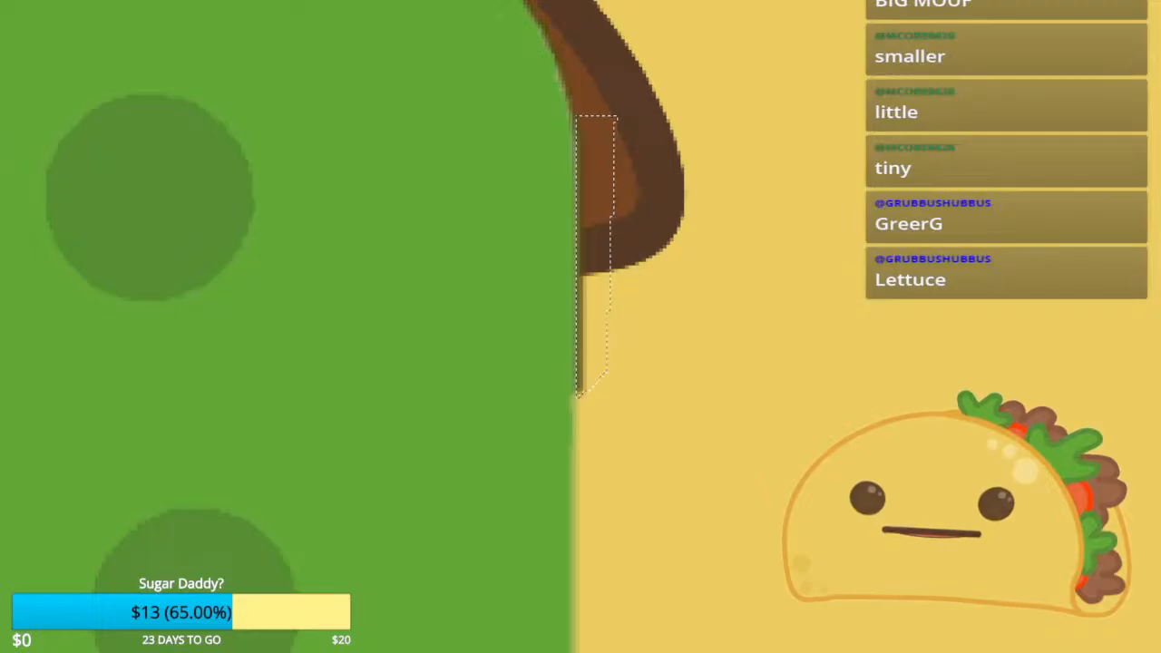
pyautogui.press('Delete')
pyautogui.hotkey('ctrl', 'd')
pyautogui.scroll(-5, 529, 373)
# Step: Outline and delete the matching brown sliver along the vomit's left edge below the mouth corner
pyautogui.moveTo(528, 373); pyautogui.dragTo(837, 369)
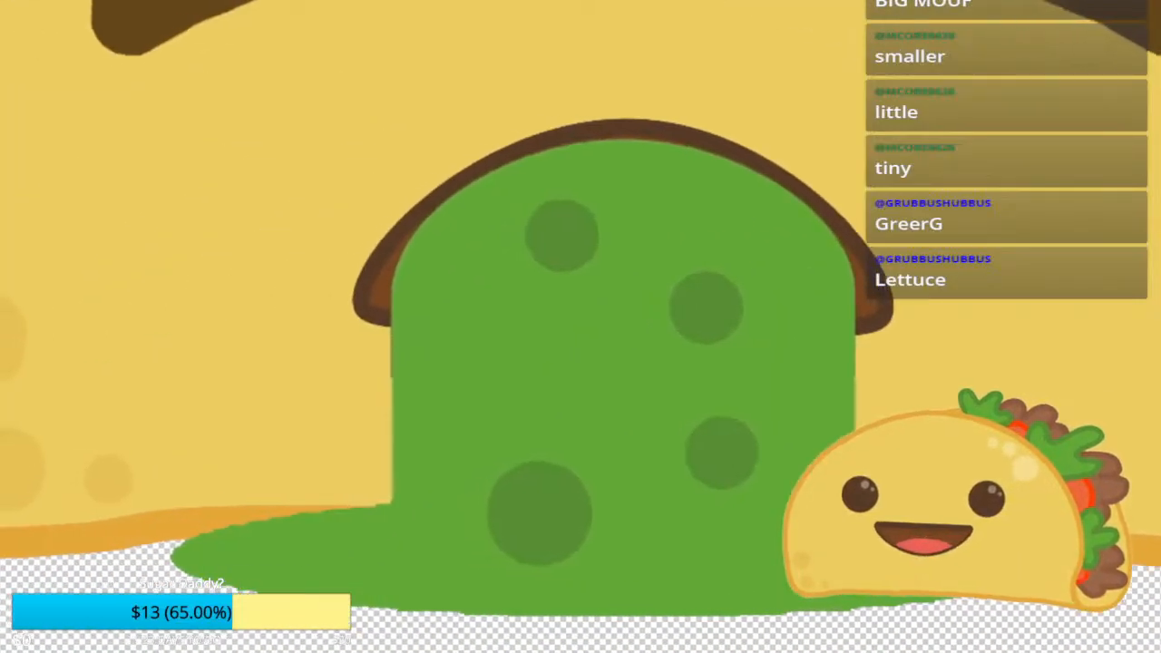
pyautogui.scroll(5, 440, 366)
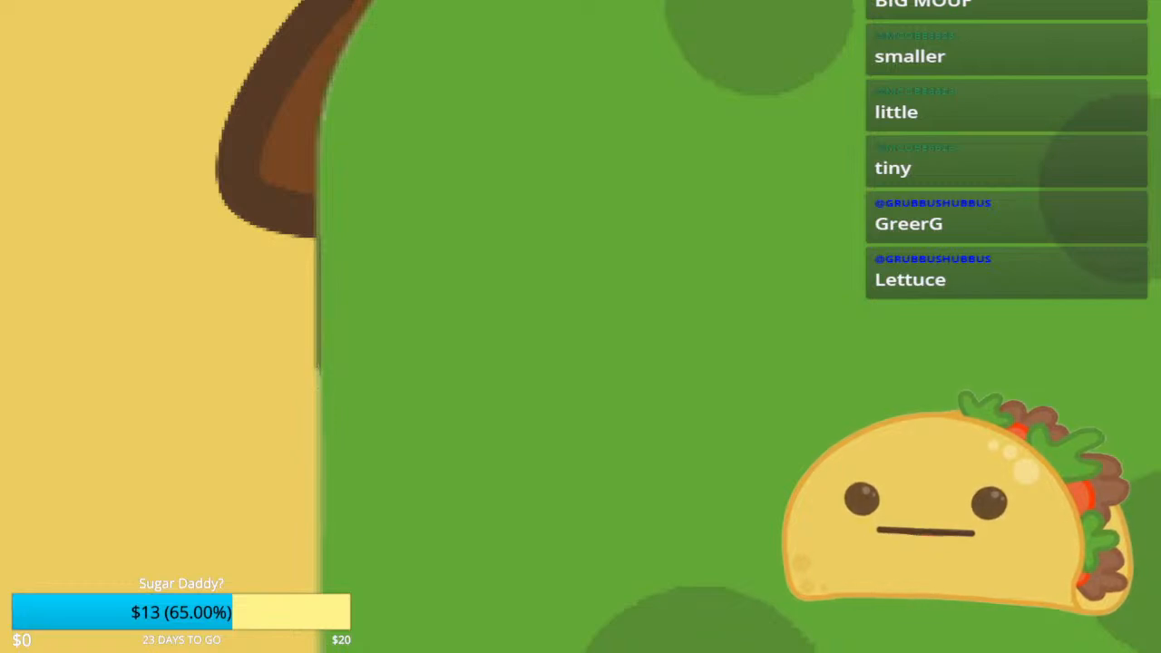
pyautogui.moveTo(319, 218)
pyautogui.mouseDown()
pyautogui.moveTo(285, 239)
pyautogui.moveTo(268, 373)
pyautogui.moveTo(337, 376)
pyautogui.mouseUp()
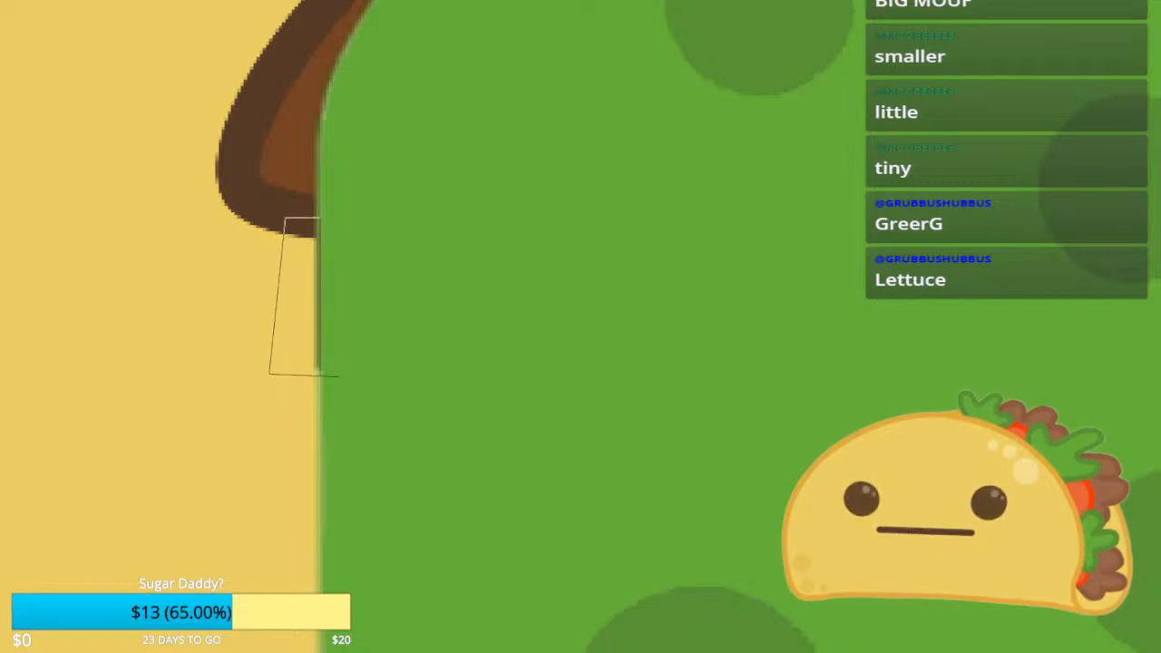
pyautogui.press('Delete')
pyautogui.hotkey('ctrl', 'd')
pyautogui.scroll(-5, 323, 366)
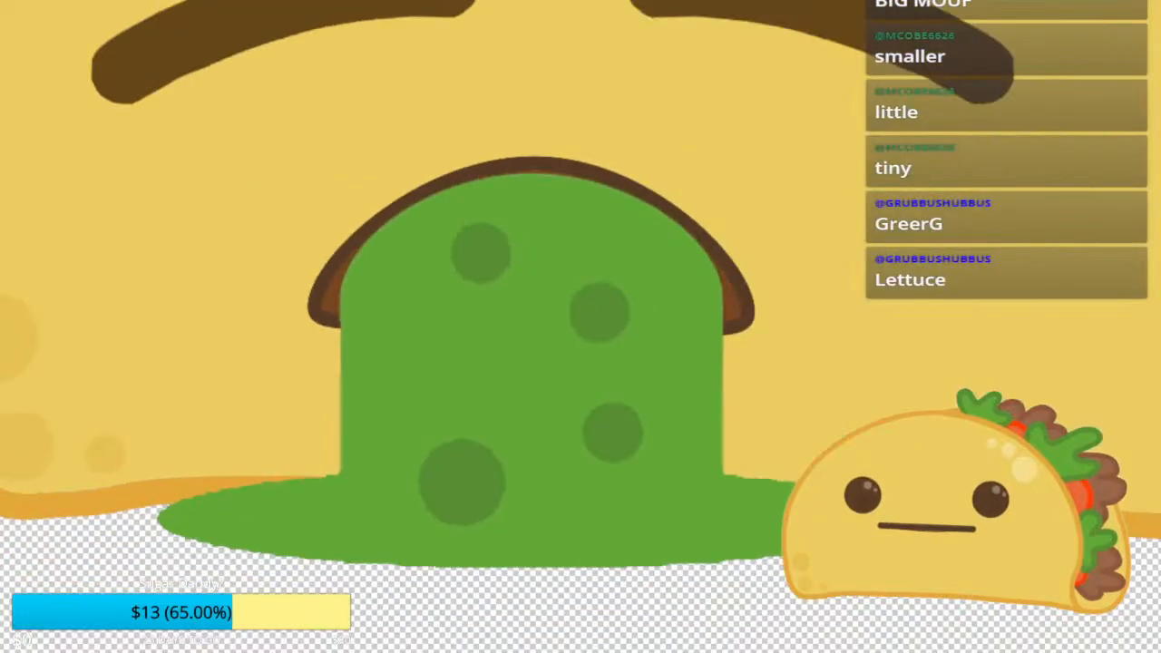
# Step: Smooth the jagged outline at the left tip of the green puddle with a short stroke
pyautogui.scroll(-2, 358, 359)
pyautogui.scroll(6, 390, 430)
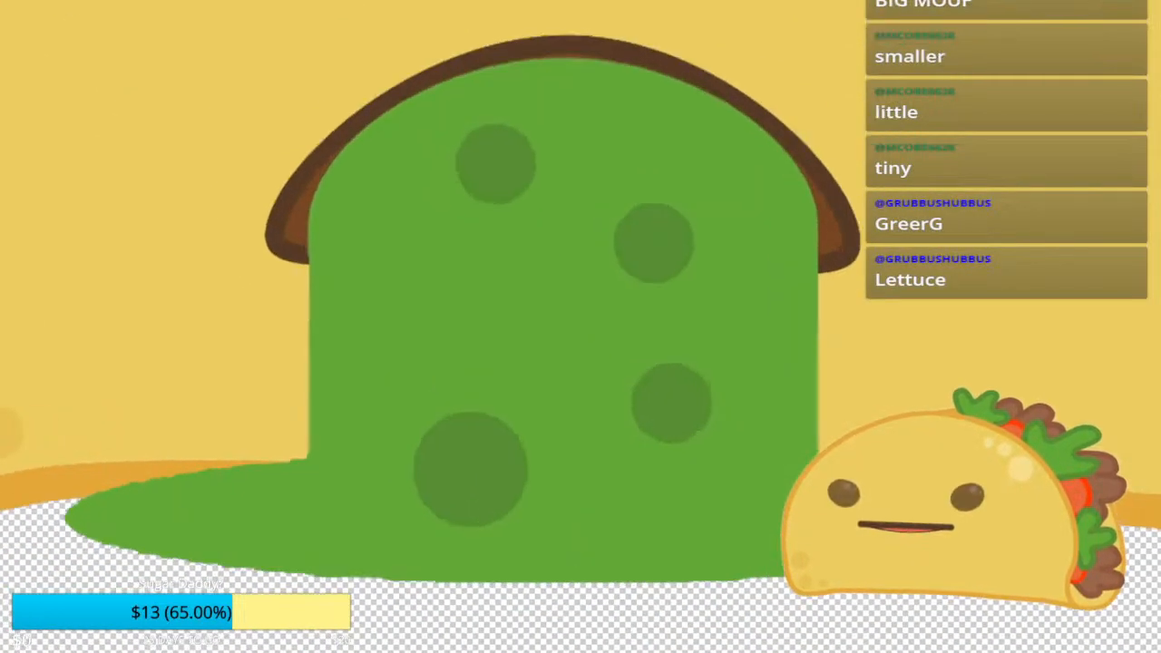
pyautogui.moveTo(885, 468); pyautogui.dragTo(562, 402)
pyautogui.scroll(5, 353, 432)
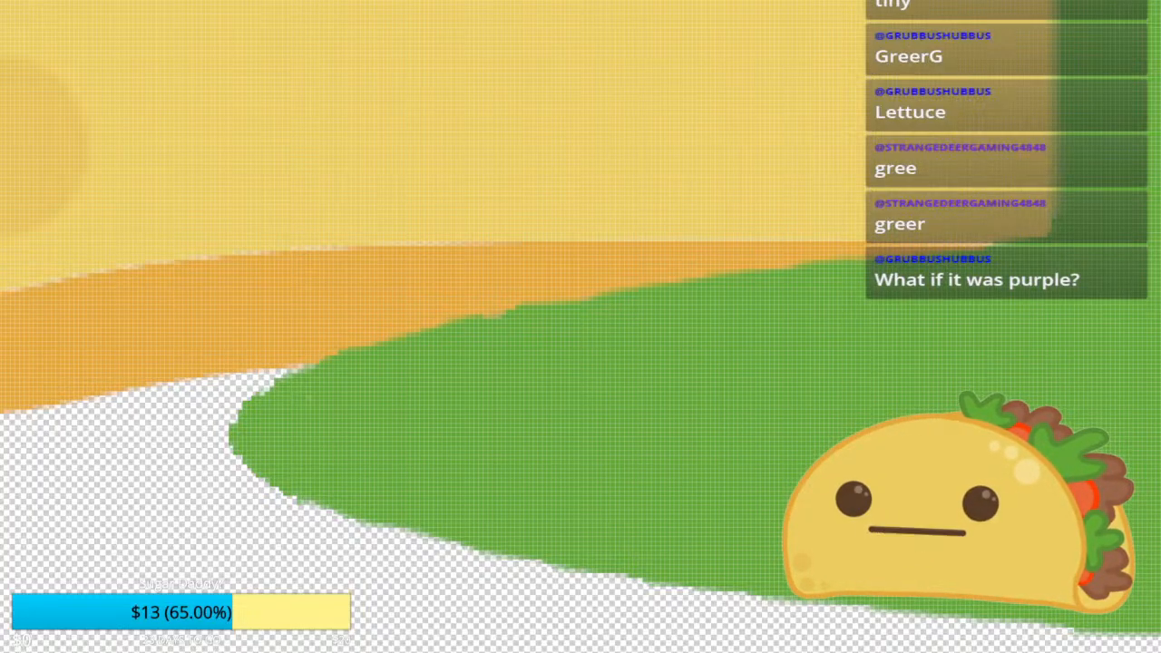
pyautogui.moveTo(260, 392); pyautogui.dragTo(241, 410)
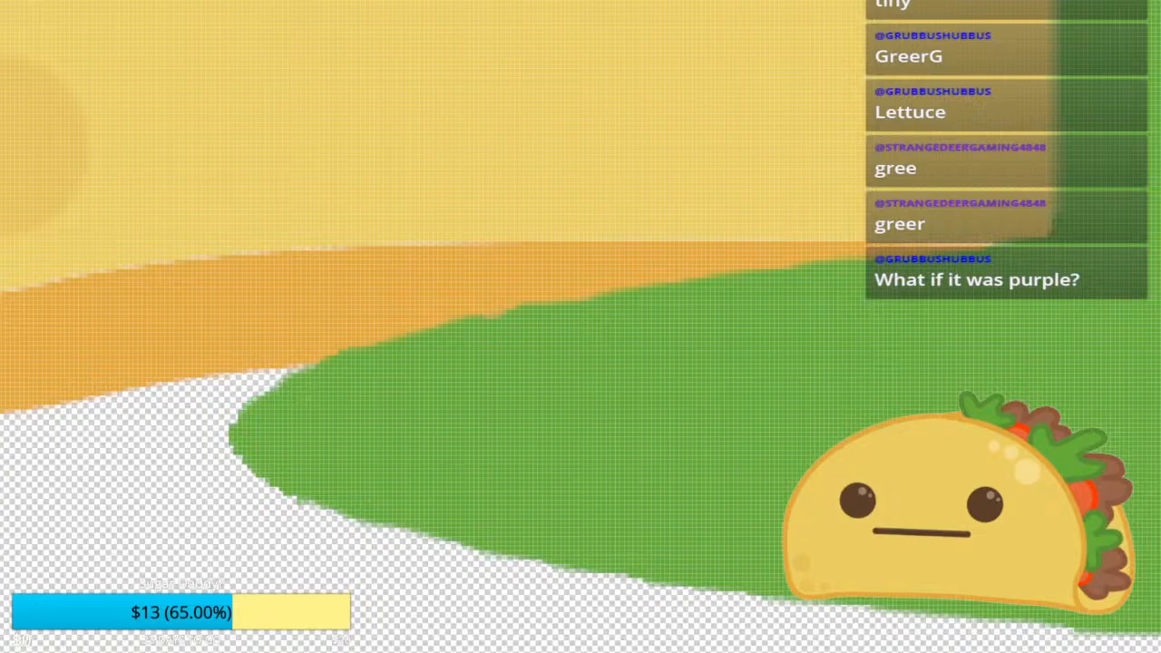
pyautogui.scroll(-1, 170, 411)
pyautogui.scroll(-2, 181, 408)
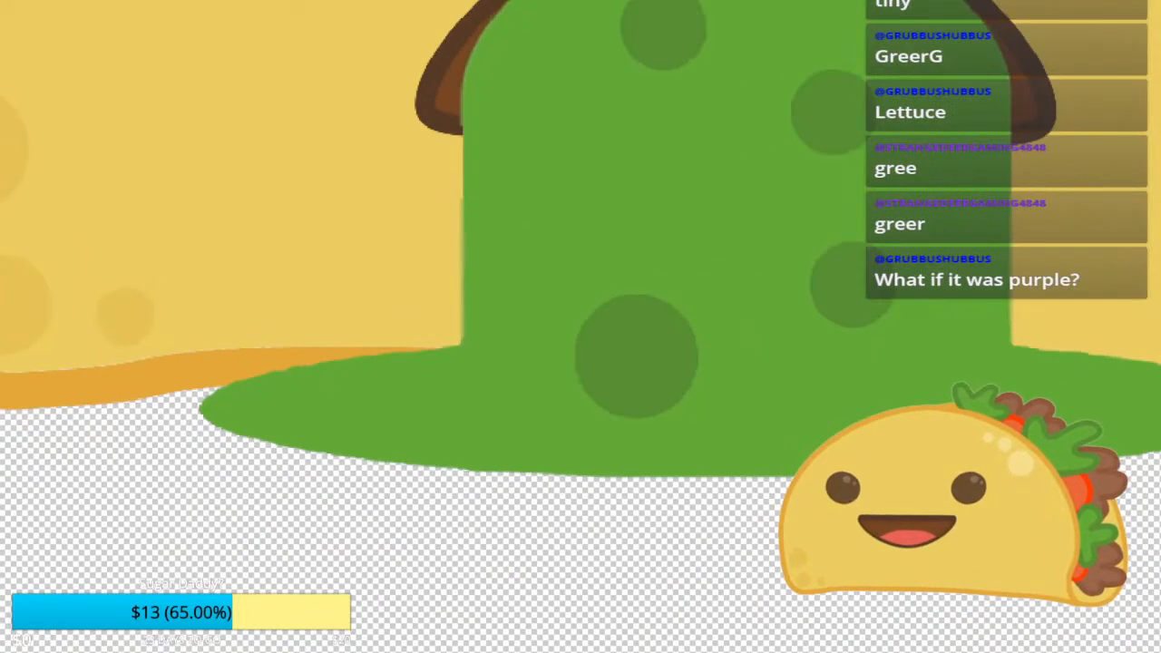
# Step: Examine the vomit's left edge, its joint with the puddle and its border beneath the upper lip for rough spots
pyautogui.scroll(-1, 181, 408)
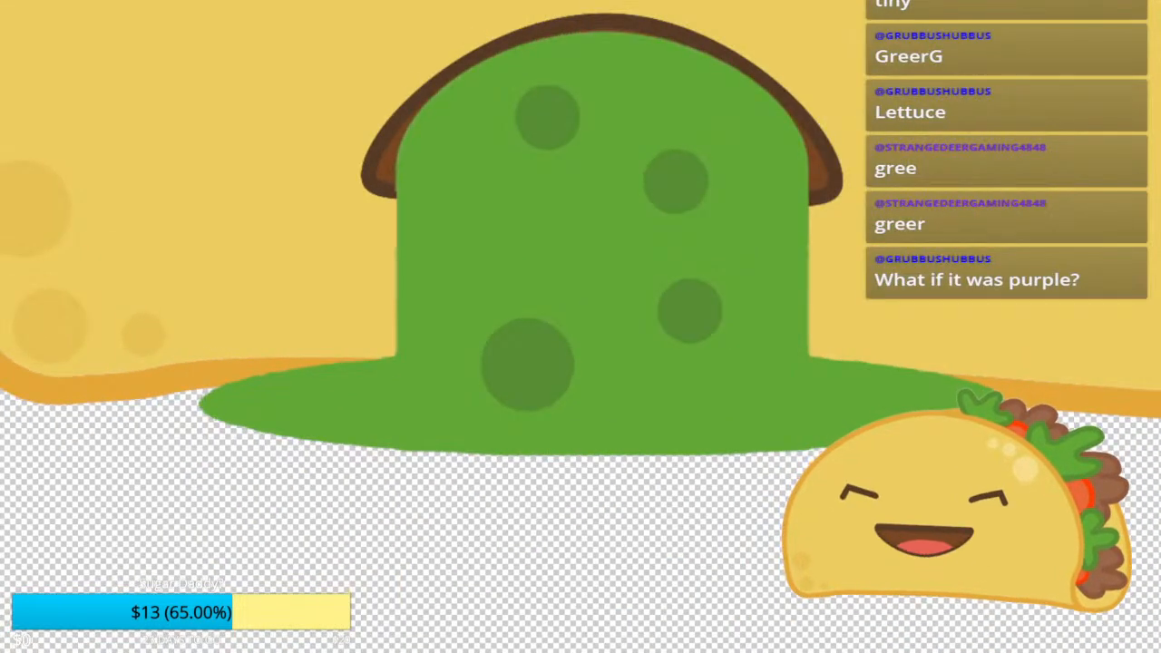
pyautogui.scroll(2, 293, 402)
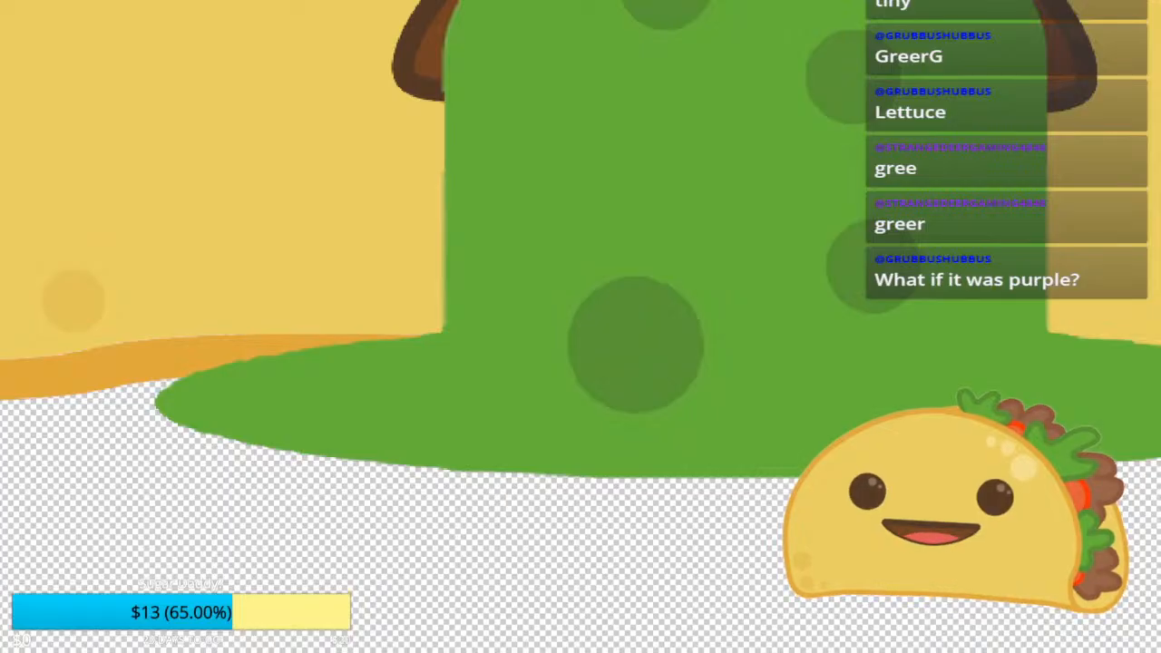
pyautogui.moveTo(293, 402); pyautogui.dragTo(311, 439)
pyautogui.moveTo(480, 360); pyautogui.dragTo(433, 423)
pyautogui.scroll(2, 434, 423)
pyautogui.scroll(3, 447, 422)
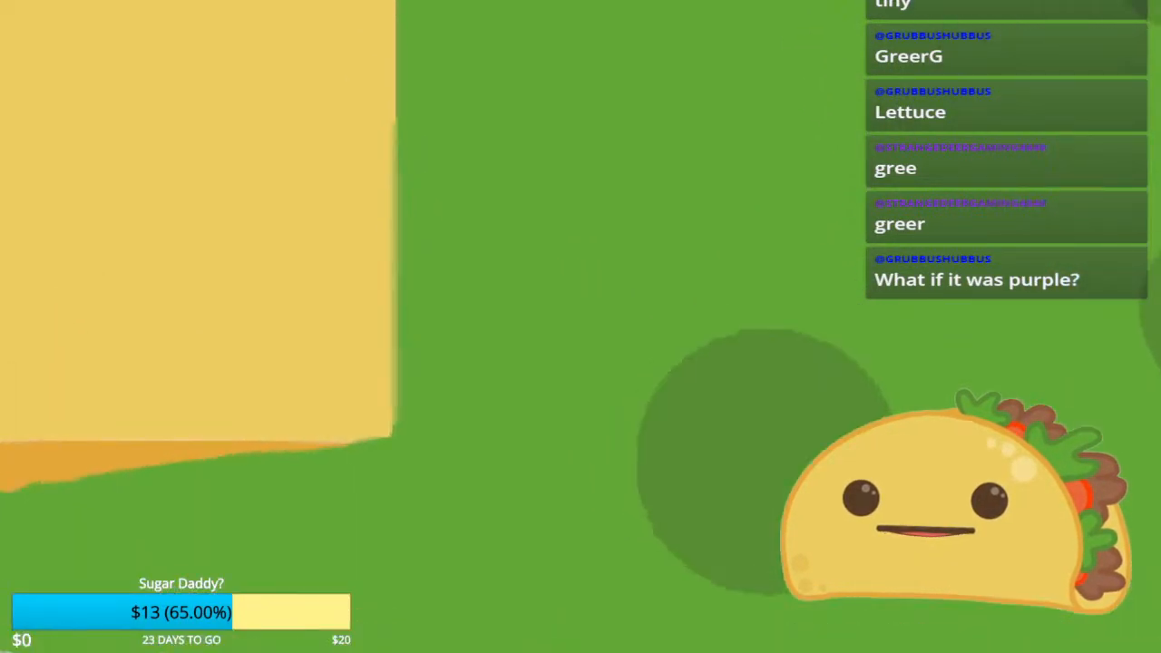
pyautogui.scroll(3, 202, 288)
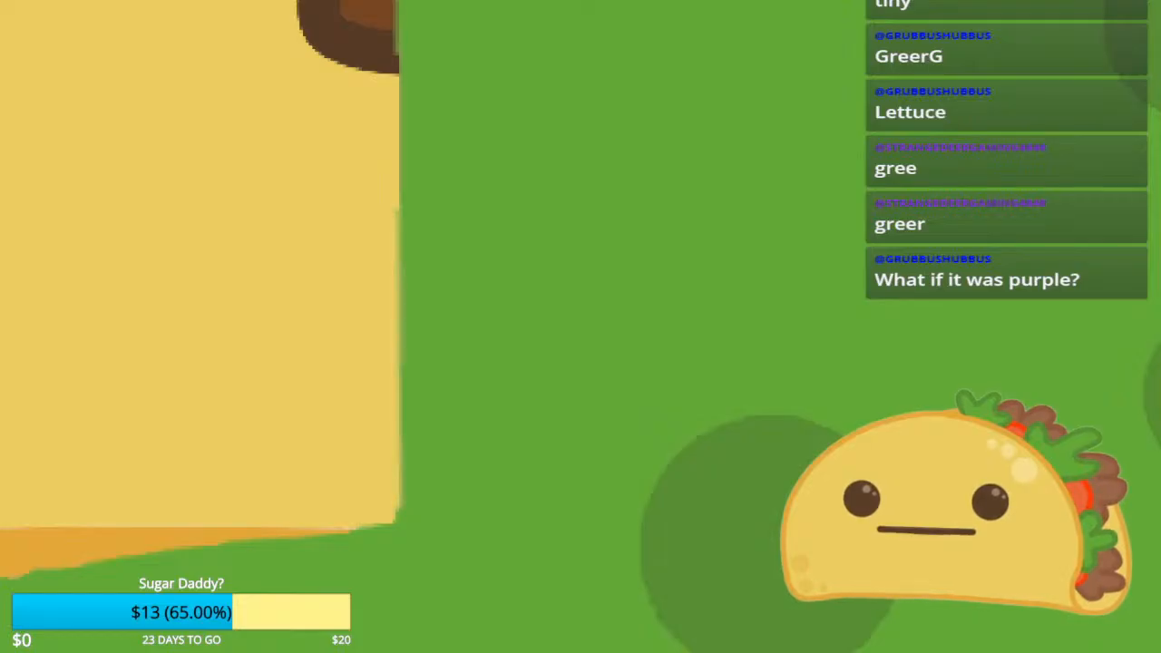
pyautogui.moveTo(446, 272); pyautogui.dragTo(459, 486)
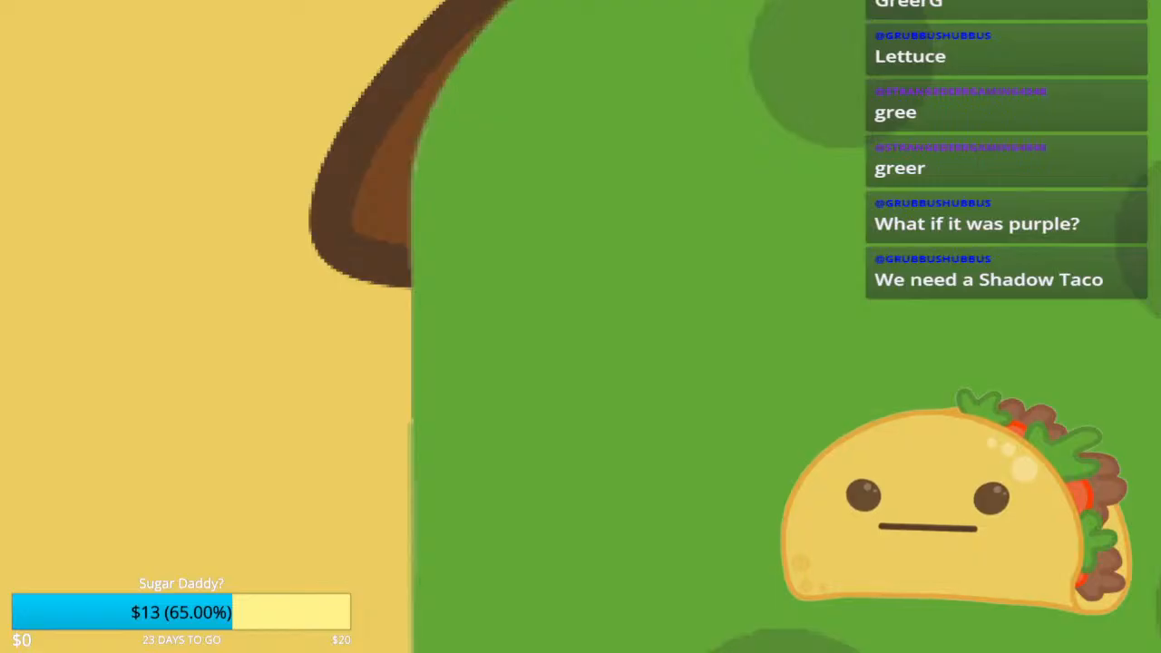
pyautogui.scroll(-3, 508, 69)
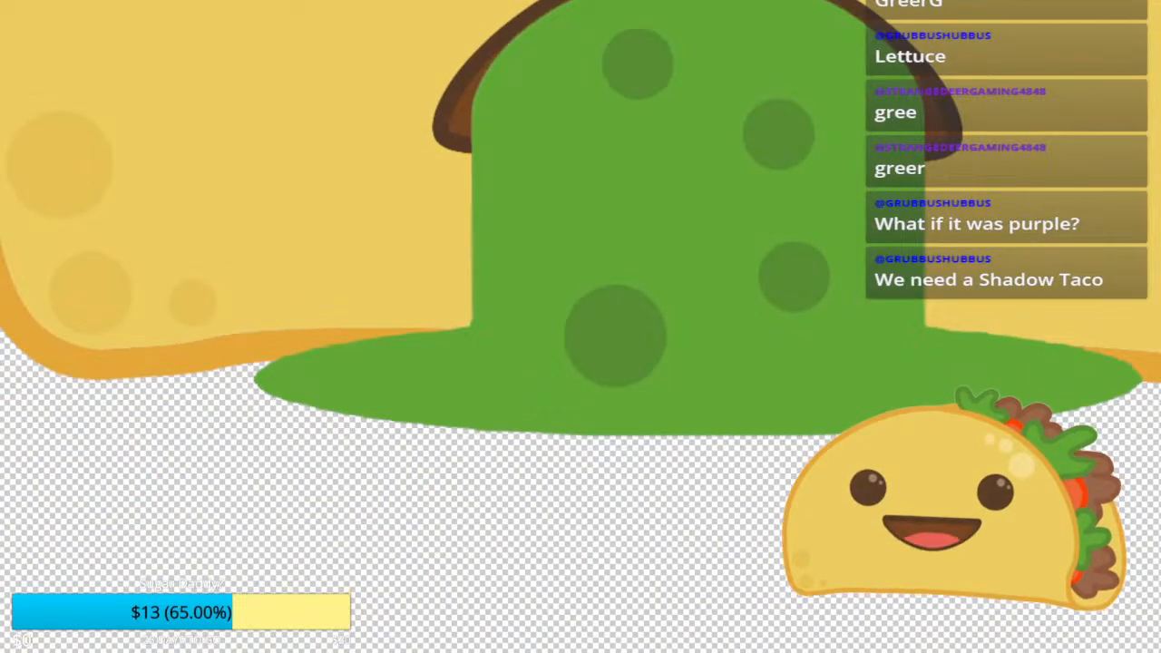
pyautogui.scroll(-2, 508, 69)
pyautogui.scroll(5, 580, 272)
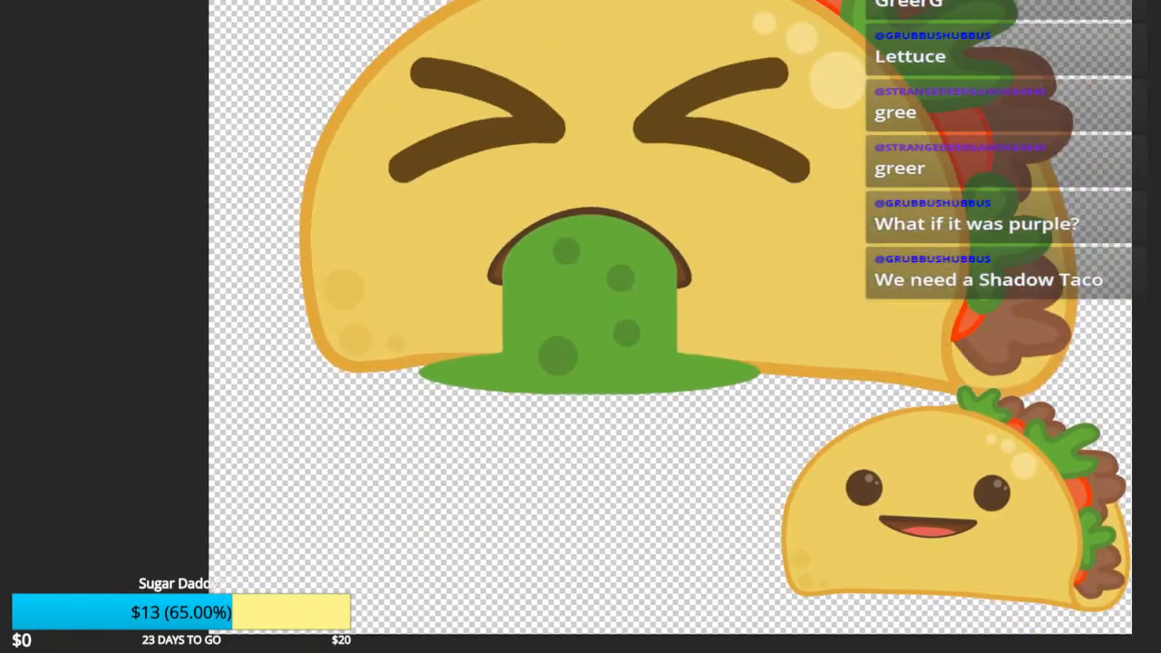
pyautogui.scroll(3, 580, 272)
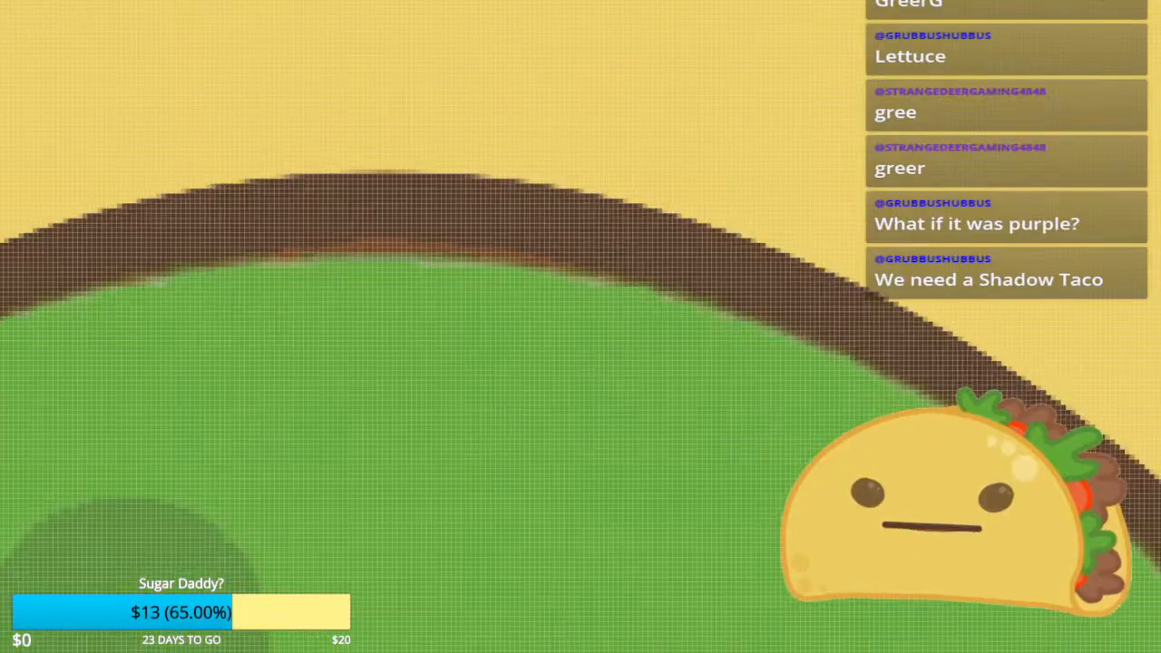
# Step: Try to enlarge the selected green vomit and reposition it over the mouth, and undo both changes
pyautogui.scroll(-6, 580, 272)
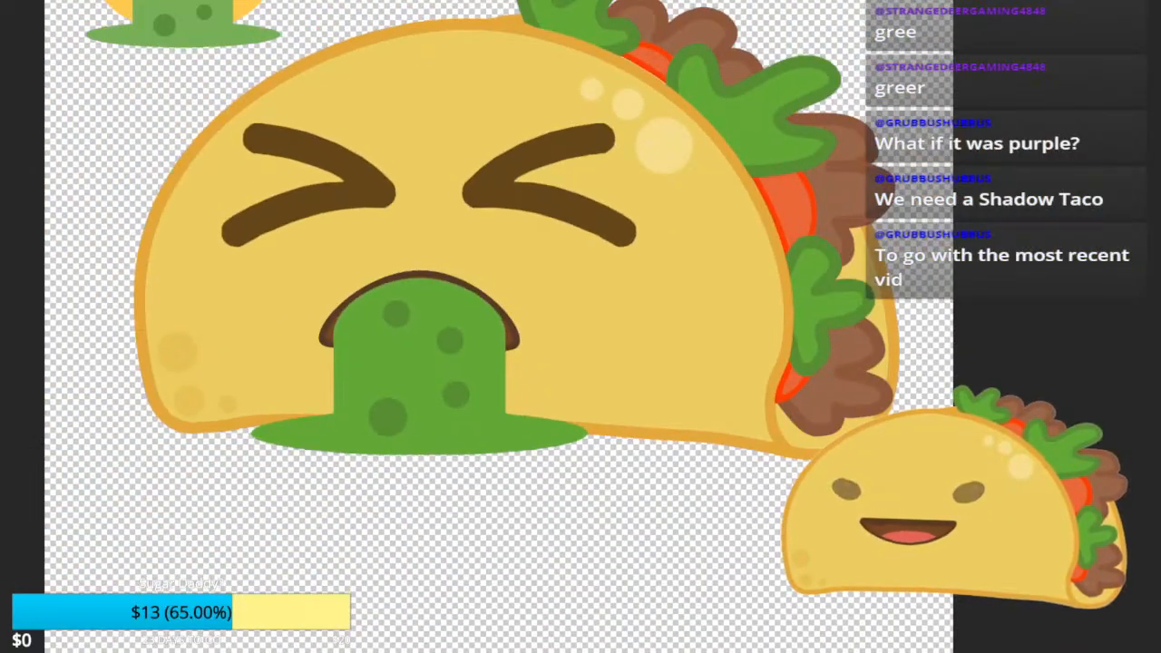
pyautogui.moveTo(508, 290); pyautogui.dragTo(598, 358)
pyautogui.scroll(-5, 580, 272)
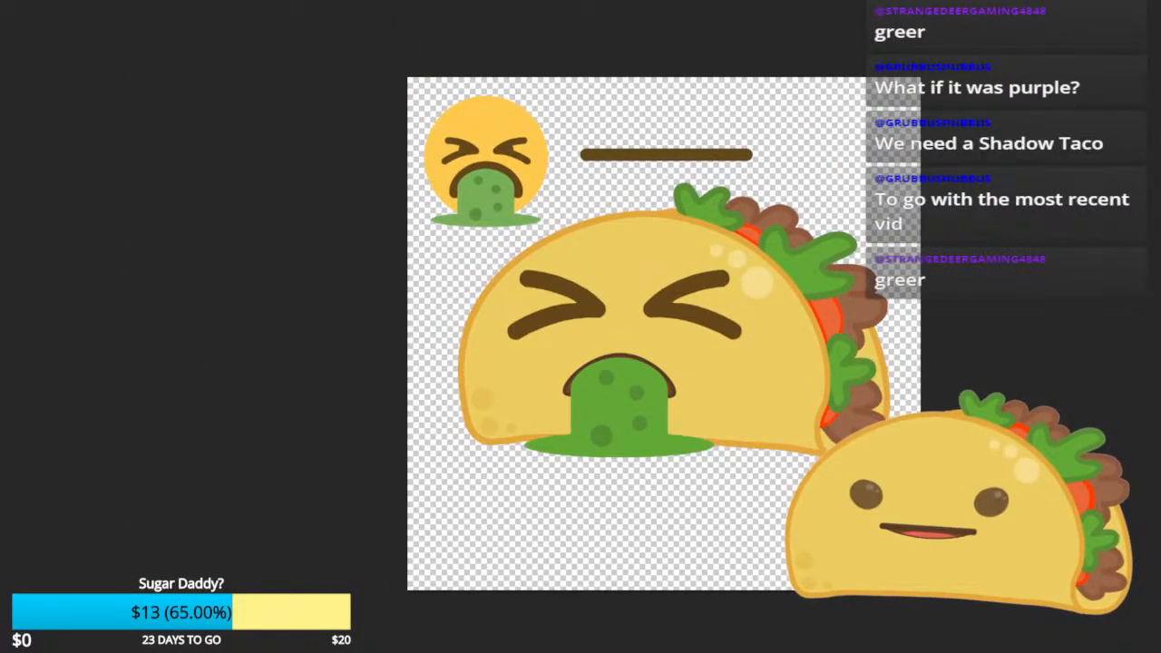
pyautogui.moveTo(635, 408); pyautogui.dragTo(599, 345)
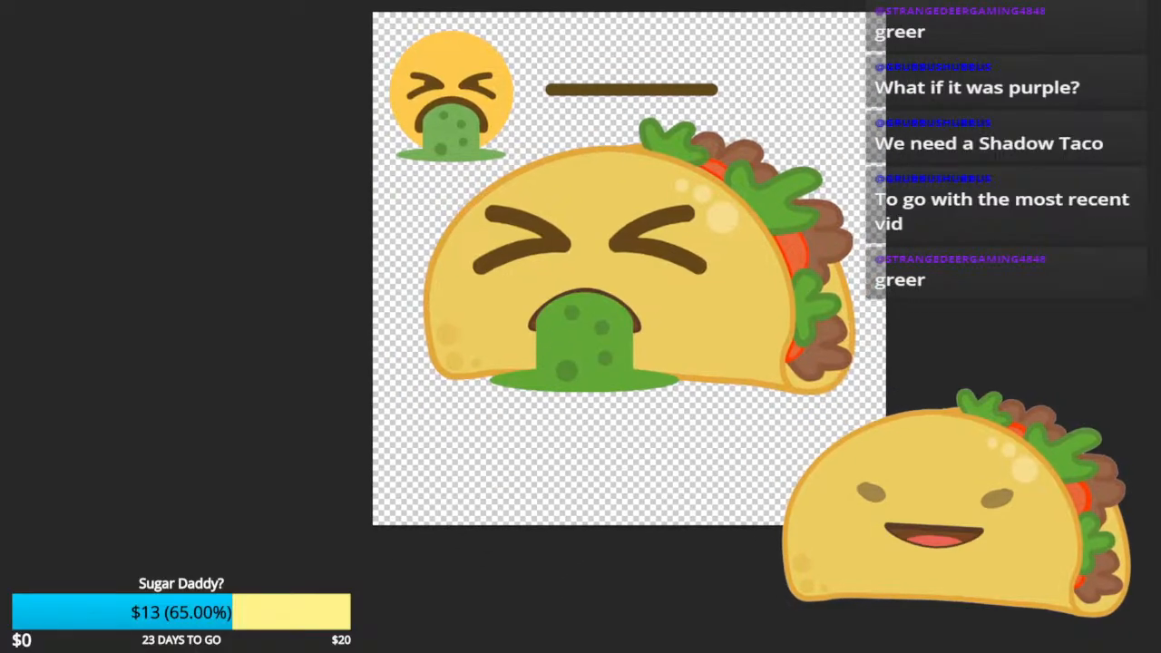
pyautogui.scroll(5, 662, 434)
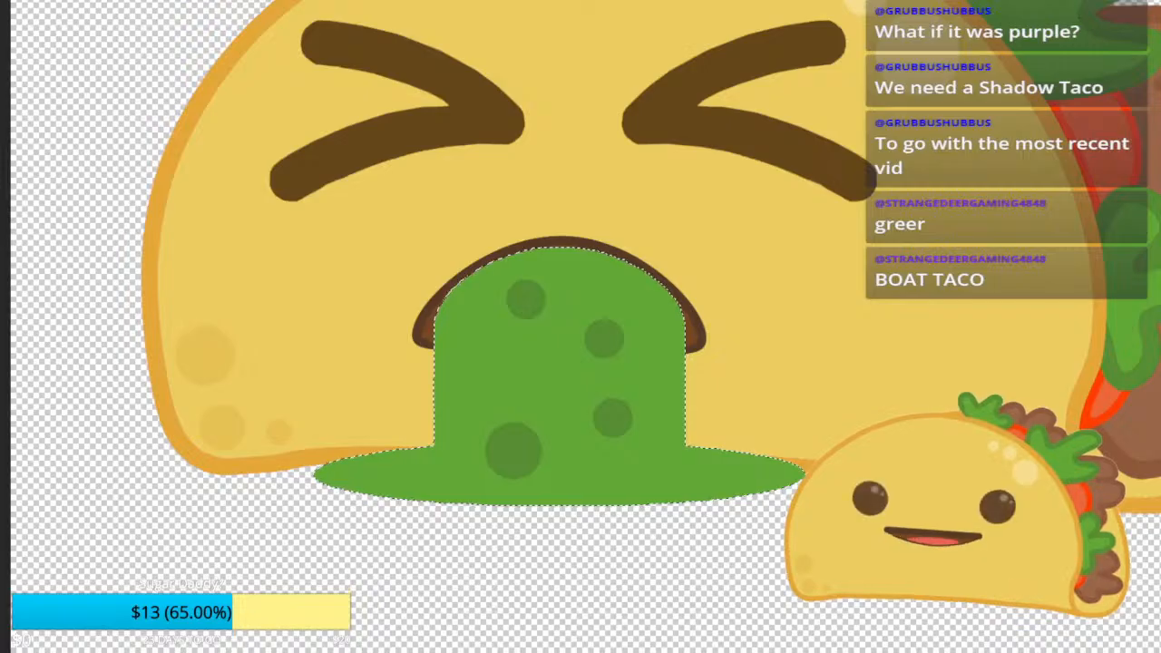
pyautogui.hotkey('ctrl', 't')
pyautogui.moveTo(805, 506); pyautogui.dragTo(833, 521)
pyautogui.moveTo(573, 381); pyautogui.dragTo(565, 386)
pyautogui.moveTo(559, 386); pyautogui.dragTo(560, 384)
pyautogui.hotkey('ctrl', 'z')
pyautogui.hotkey('ctrl', 'z')
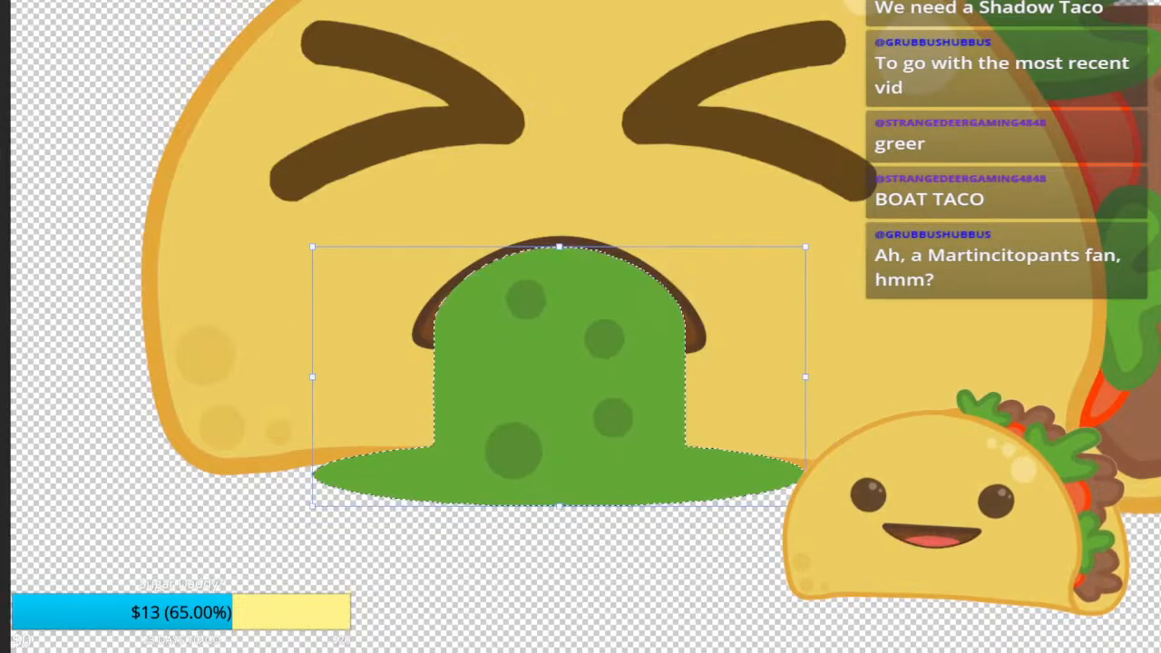
# Step: Try stretching the vomit downward below the taco's bottom edge, revert the stretch and deselect it
pyautogui.moveTo(560, 505); pyautogui.dragTo(559, 553)
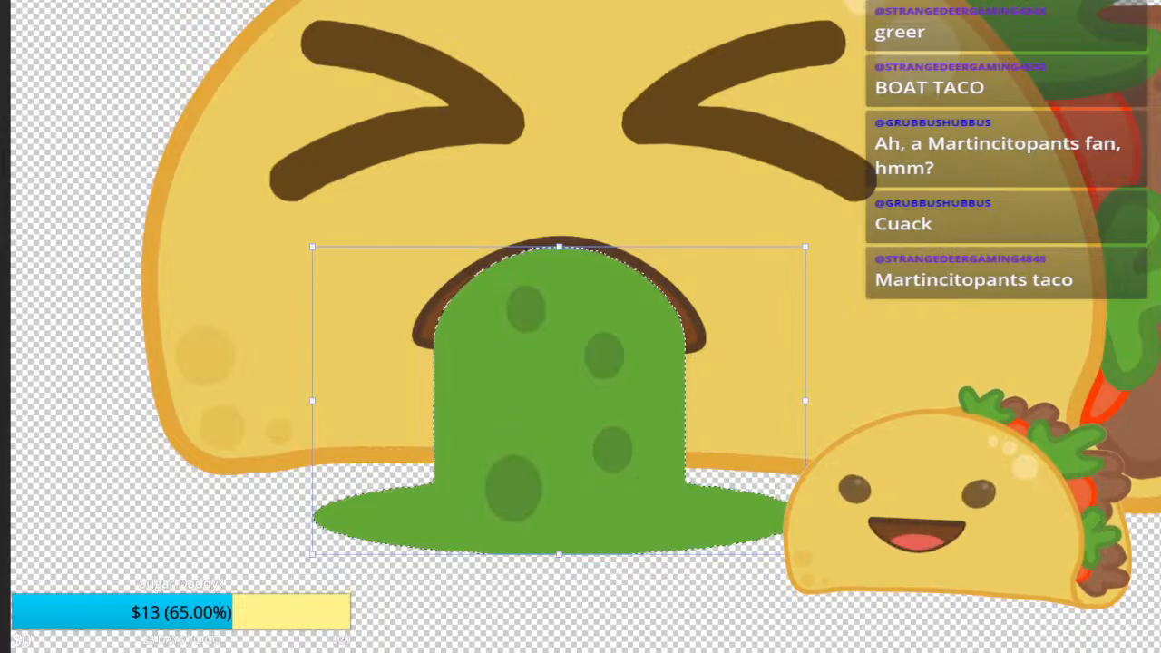
pyautogui.hotkey('ctrl', 'z')
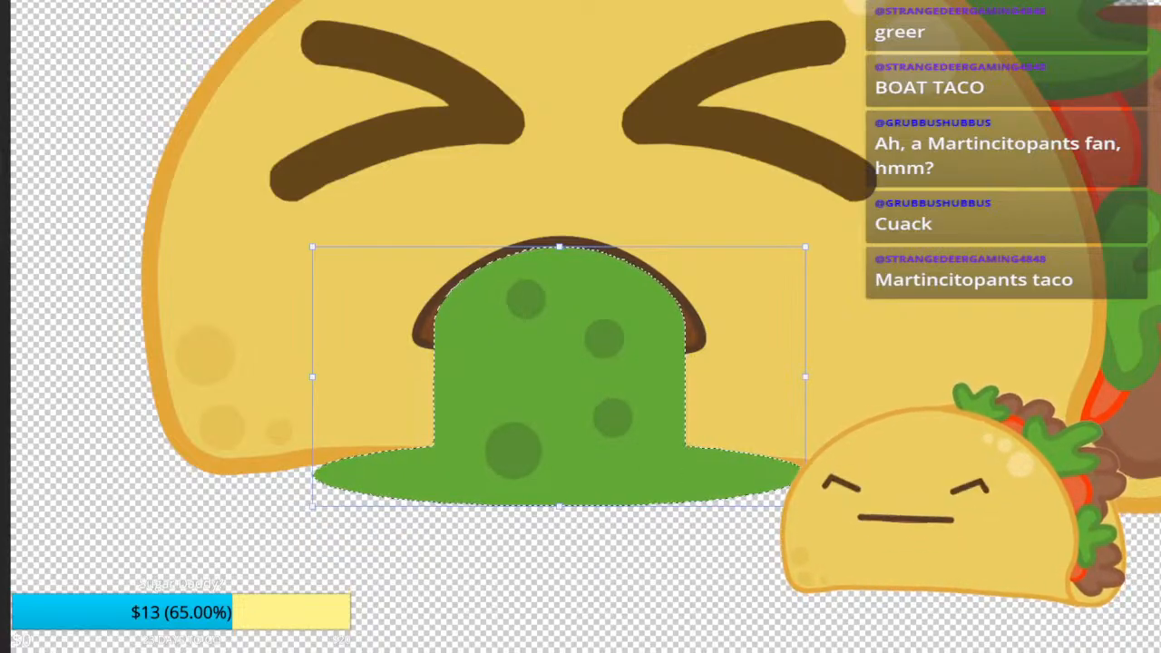
pyautogui.press('Return')
pyautogui.hotkey('ctrl', '+')
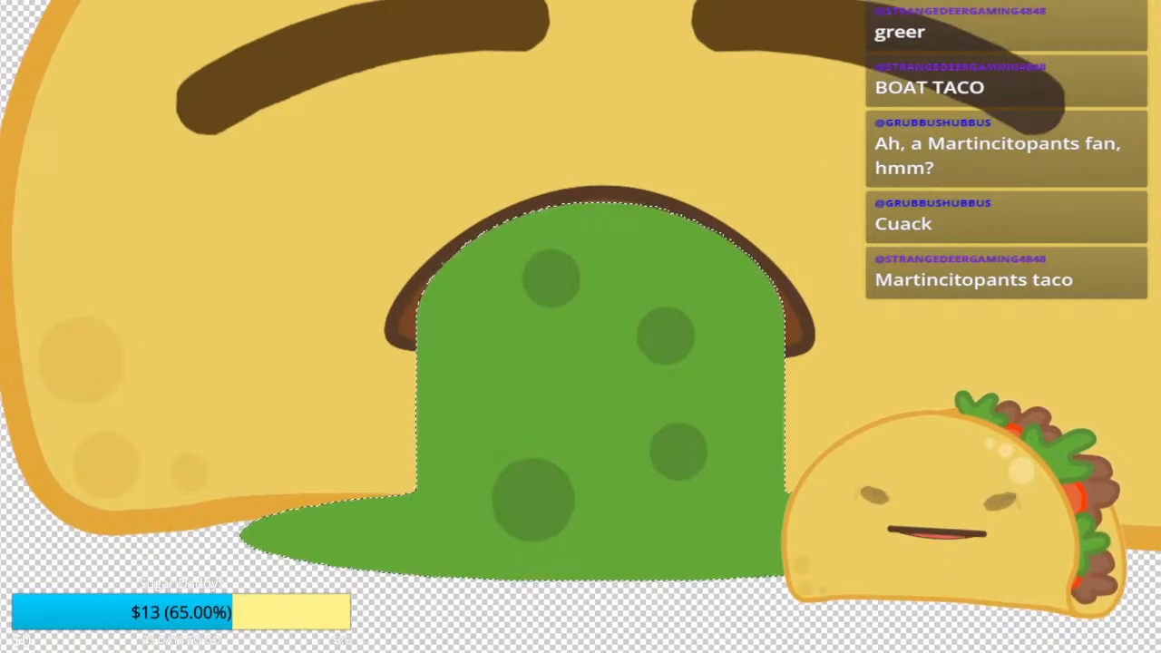
pyautogui.hotkey('ctrl', 'd')
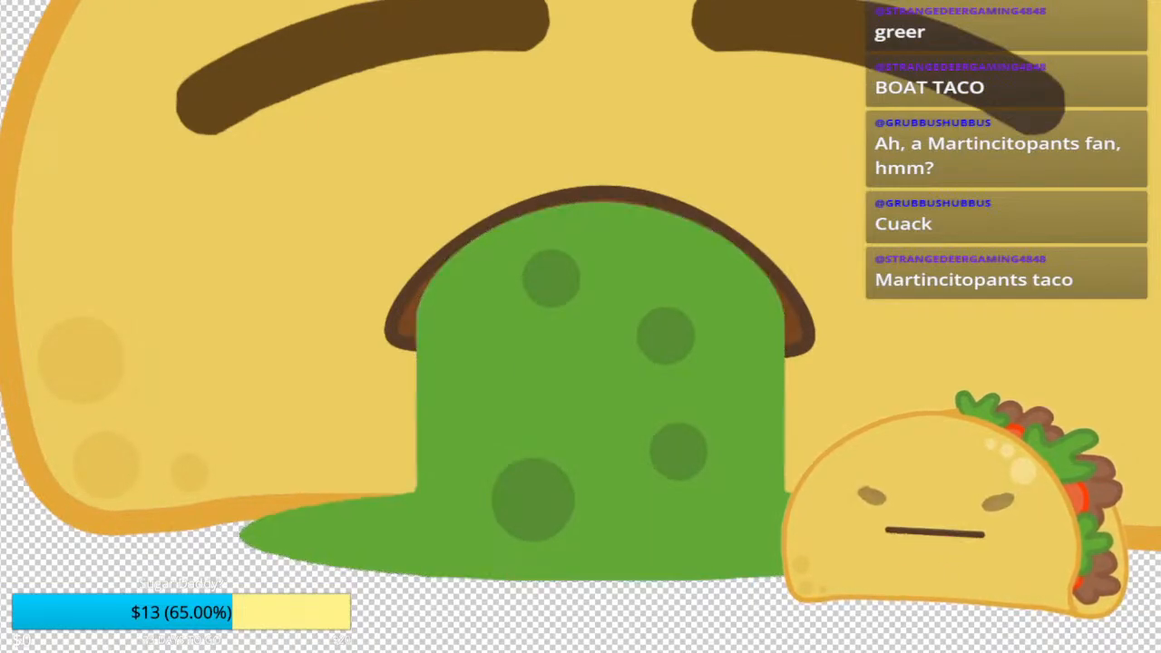
pyautogui.hotkey('ctrl', '-')
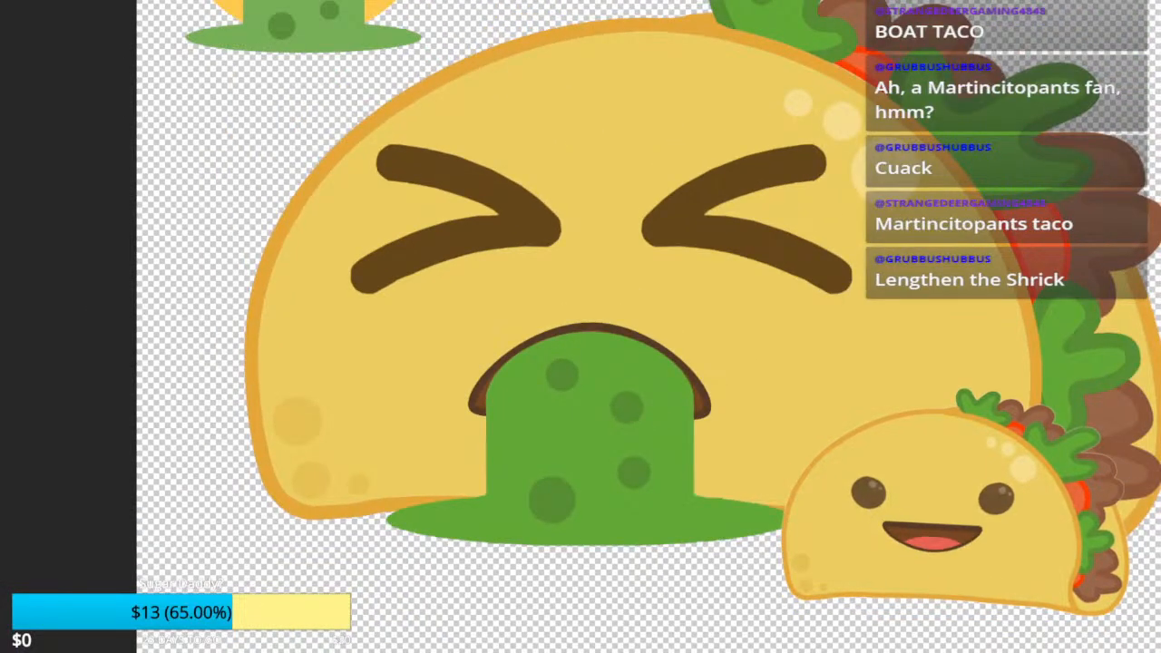
# Step: Stretch the selected vomit downward so its puddle sits below the taco's bottom edge, and clear the selection
pyautogui.hotkey('ctrl', '+')
pyautogui.hotkey('ctrl', '+')
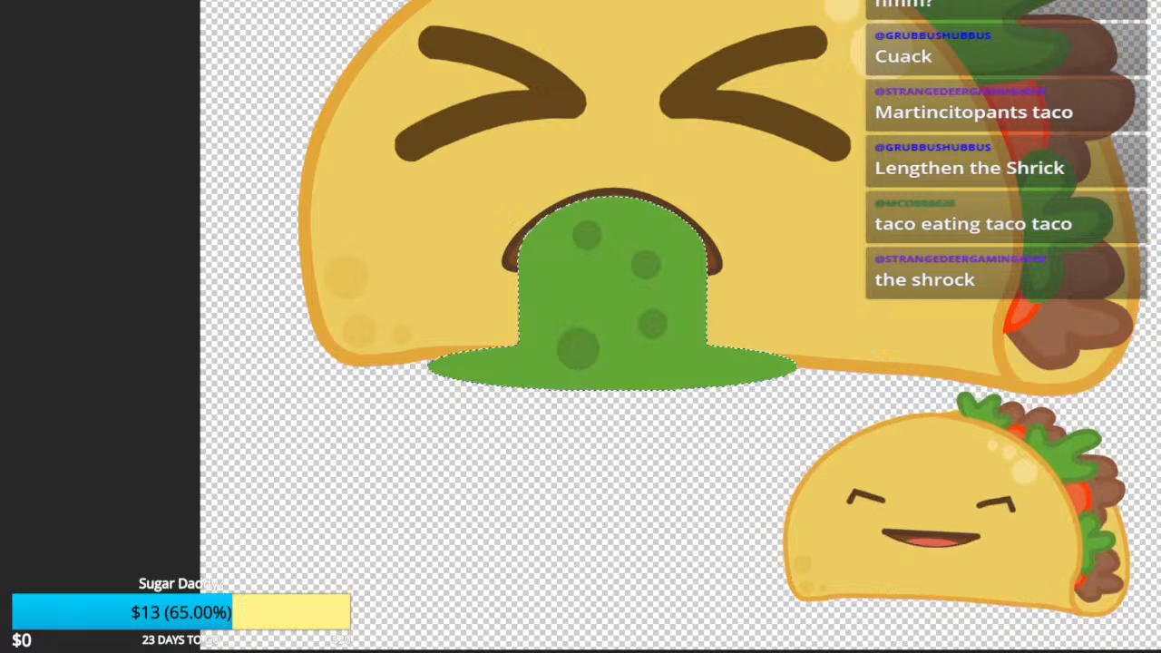
pyautogui.hotkey('ctrl', 't')
pyautogui.moveTo(613, 391); pyautogui.dragTo(612, 421)
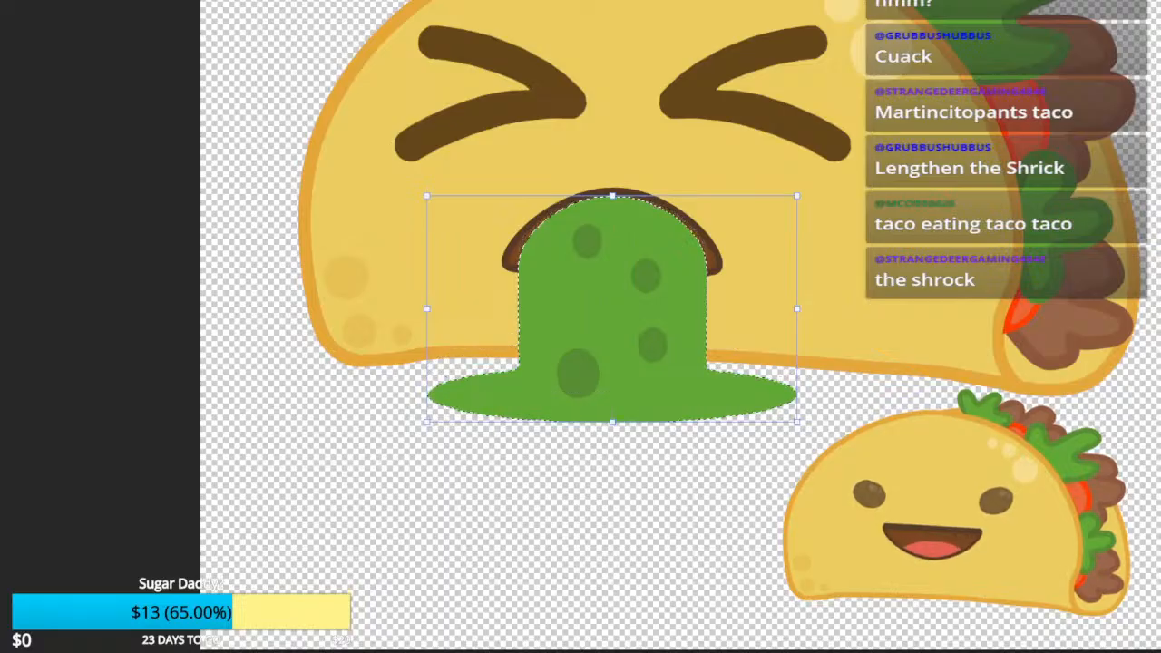
pyautogui.press('Return')
pyautogui.hotkey('ctrl', 'd')
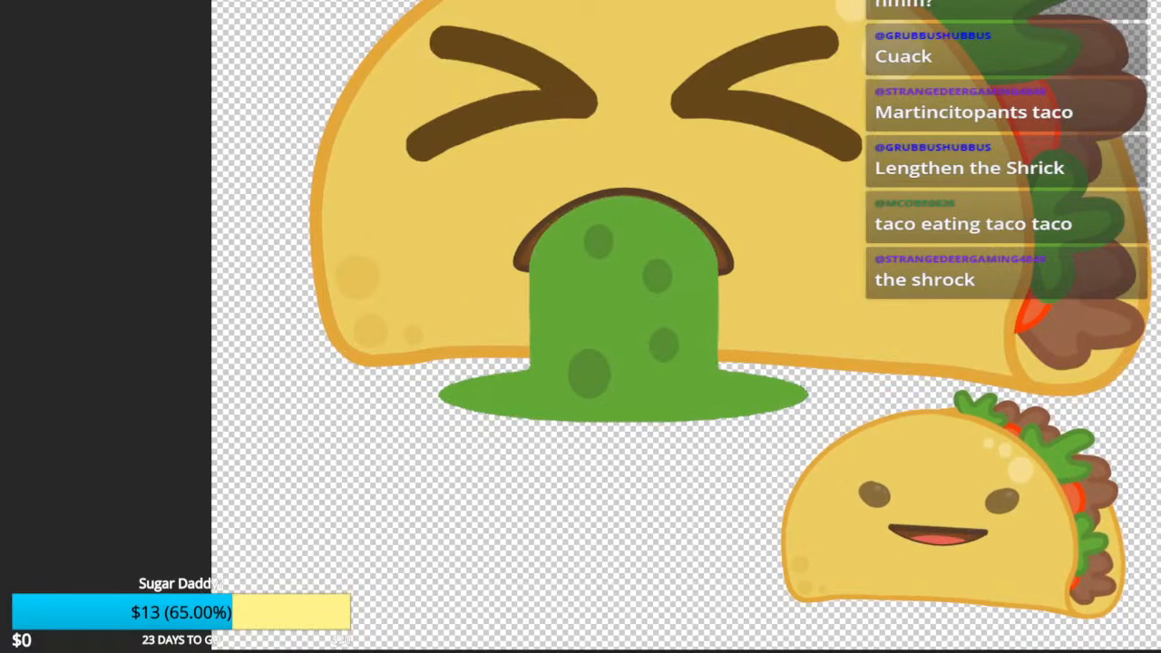
# Step: Sample the vomit's green and paint over its four stretched oval spots
pyautogui.scroll(5, 634, 395)
pyautogui.moveTo(633, 395); pyautogui.dragTo(617, 467)
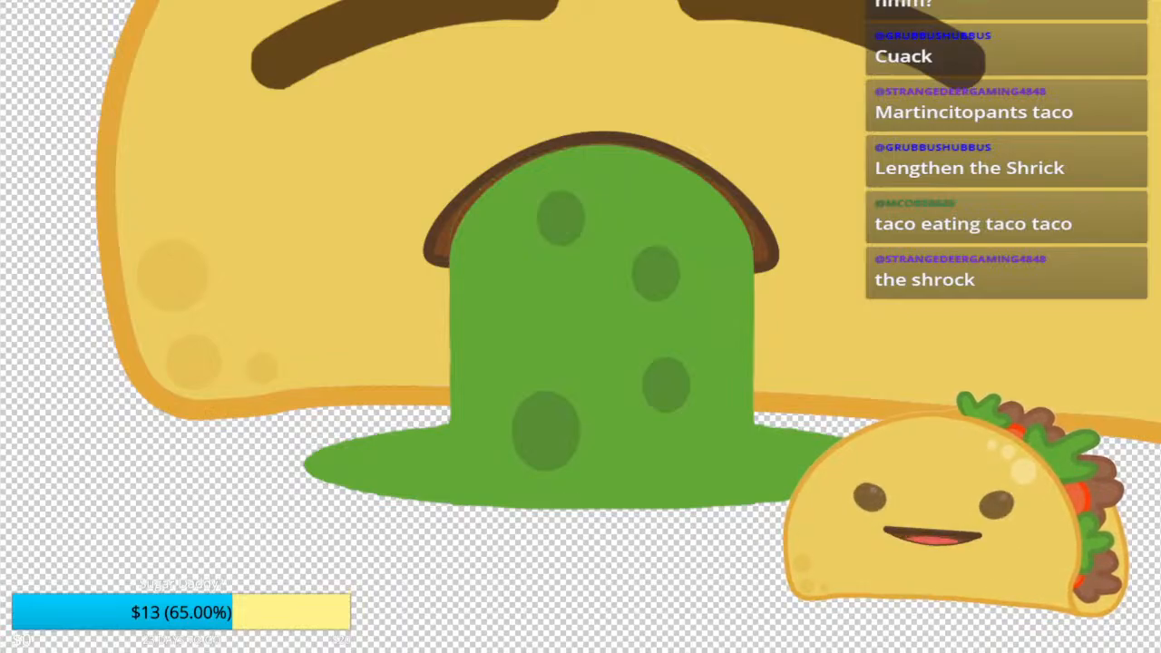
pyautogui.keyDown('alt'); pyautogui.click(591, 377); pyautogui.keyUp('alt')
pyautogui.moveTo(557, 414); pyautogui.dragTo(552, 452)
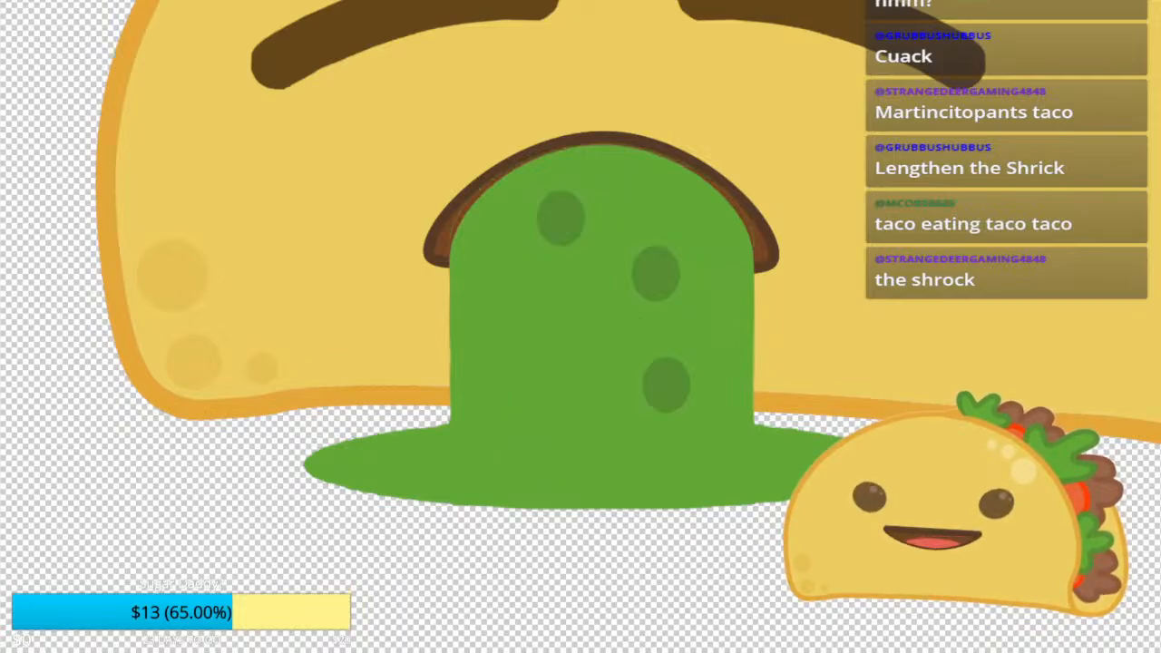
pyautogui.moveTo(668, 374); pyautogui.dragTo(665, 397)
pyautogui.moveTo(664, 288); pyautogui.dragTo(653, 261)
pyautogui.moveTo(564, 209); pyautogui.dragTo(556, 232)
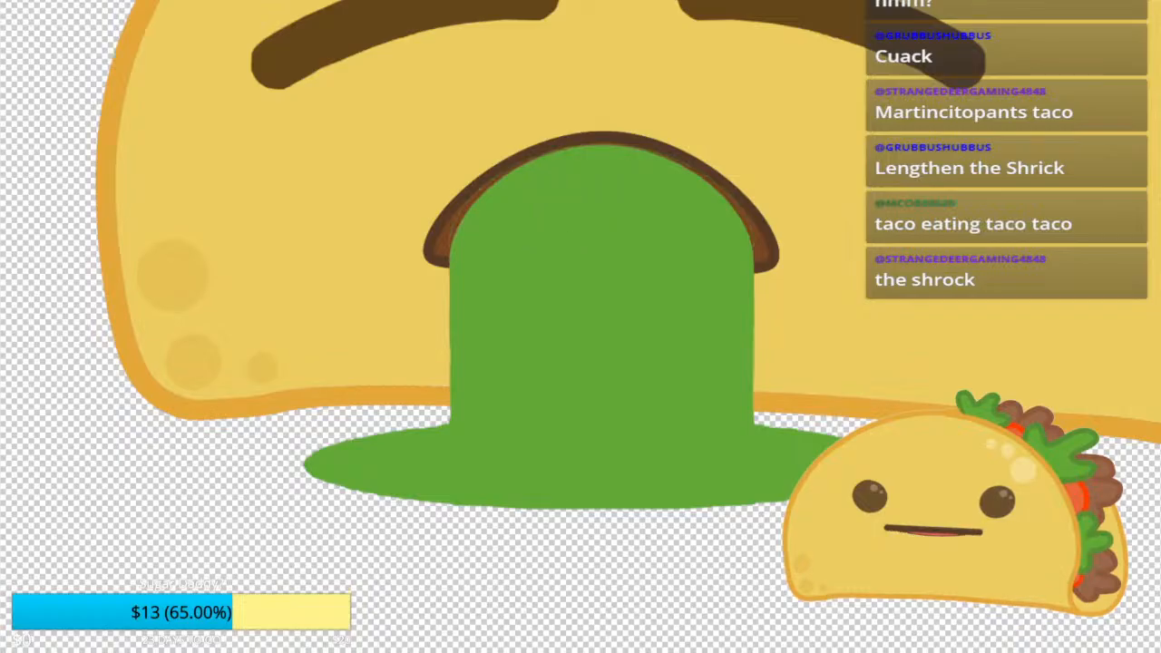
# Step: Undo the green strokes over the four oval spots while keeping the vomit stretched
pyautogui.hotkey('ctrl', 'z')
pyautogui.hotkey('ctrl', 'z')
pyautogui.hotkey('ctrl', 'z')
pyautogui.hotkey('ctrl', 'z')
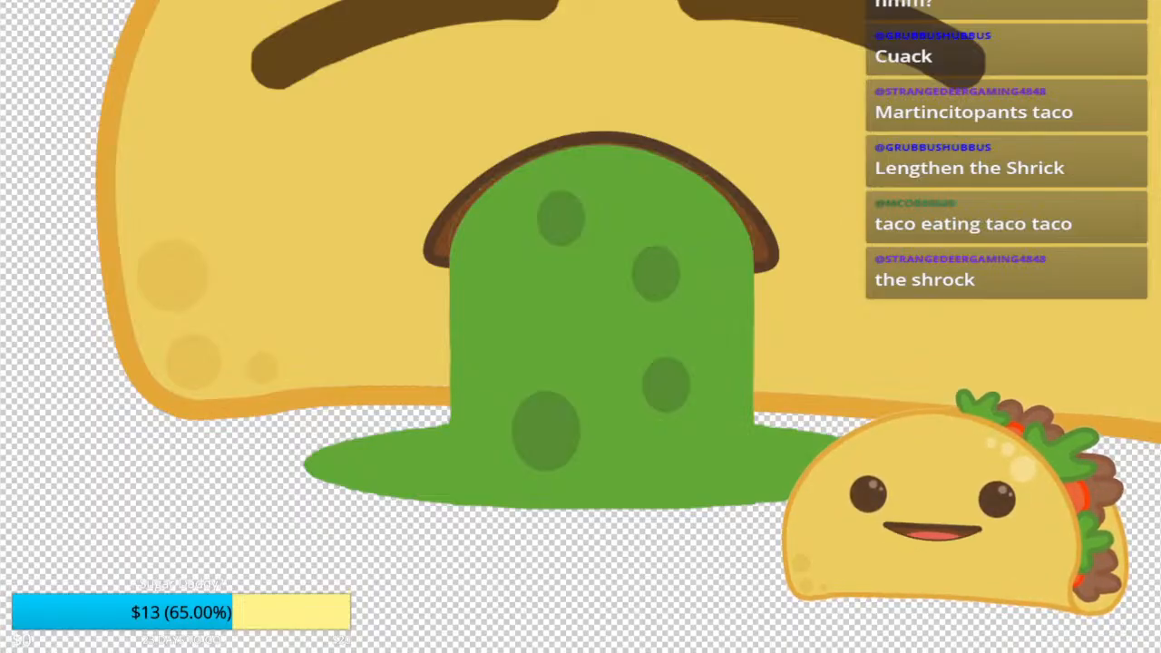
pyautogui.hotkey('ctrl', 'z')
pyautogui.hotkey('ctrl', 'y')
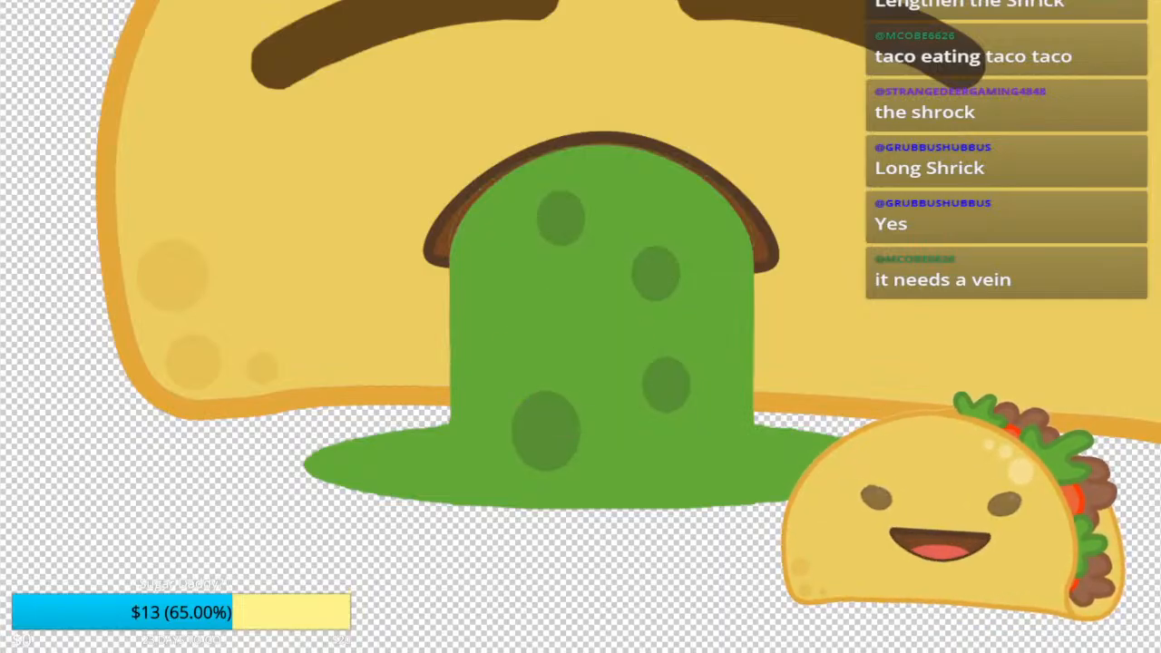
# Step: Cover the four oval spots on the vomit with its green and bring them back as round spots
pyautogui.moveTo(546, 415)
pyautogui.mouseDown()
pyautogui.moveTo(559, 439)
pyautogui.moveTo(537, 448)
pyautogui.mouseUp()
pyautogui.click(667, 385)
pyautogui.click(656, 274)
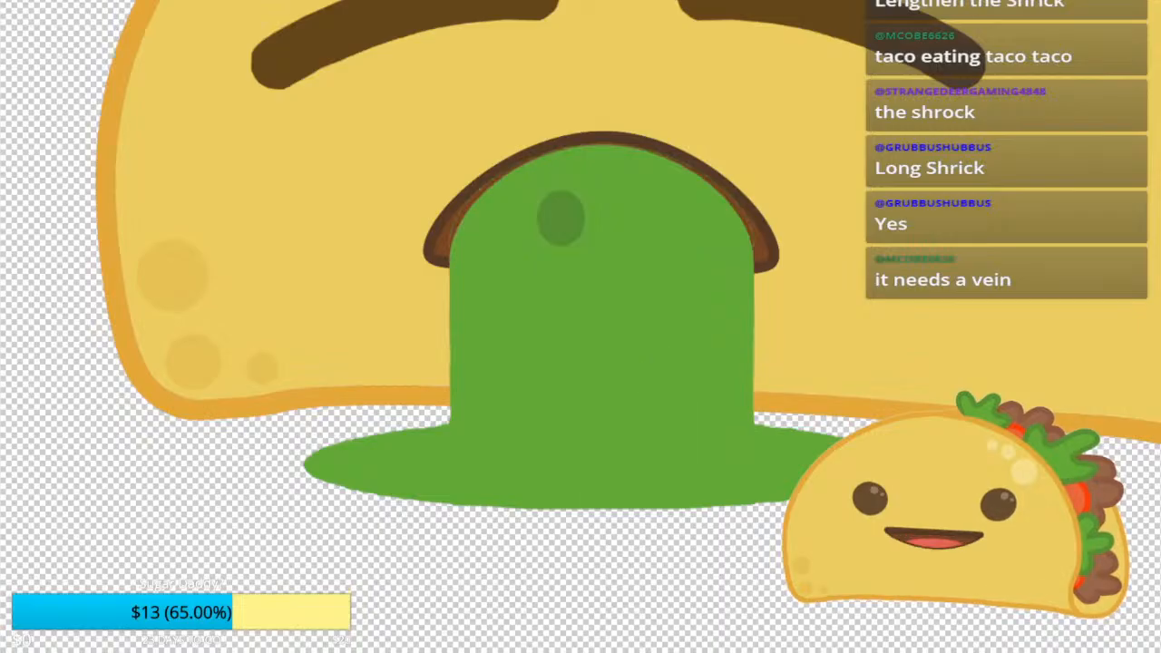
pyautogui.click(564, 221)
pyautogui.click(553, 199)
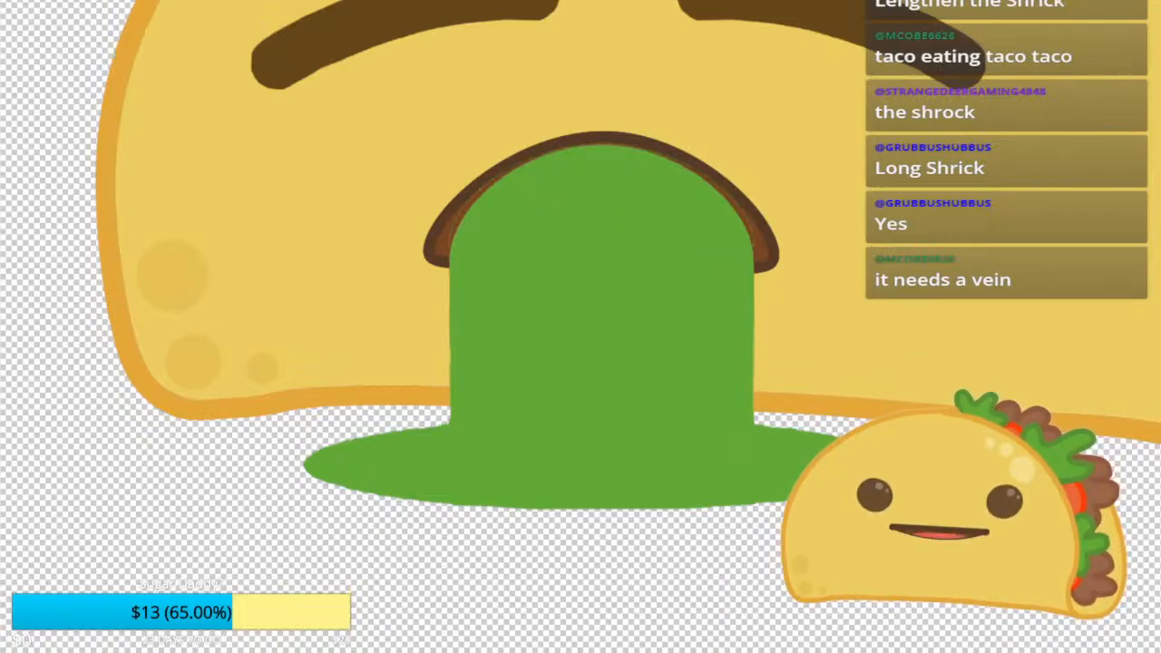
pyautogui.hotkey('ctrl', 'z')
pyautogui.hotkey('ctrl', 'z')
pyautogui.hotkey('ctrl', 'z')
pyautogui.hotkey('ctrl', 'z')
pyautogui.hotkey('ctrl', 'z')
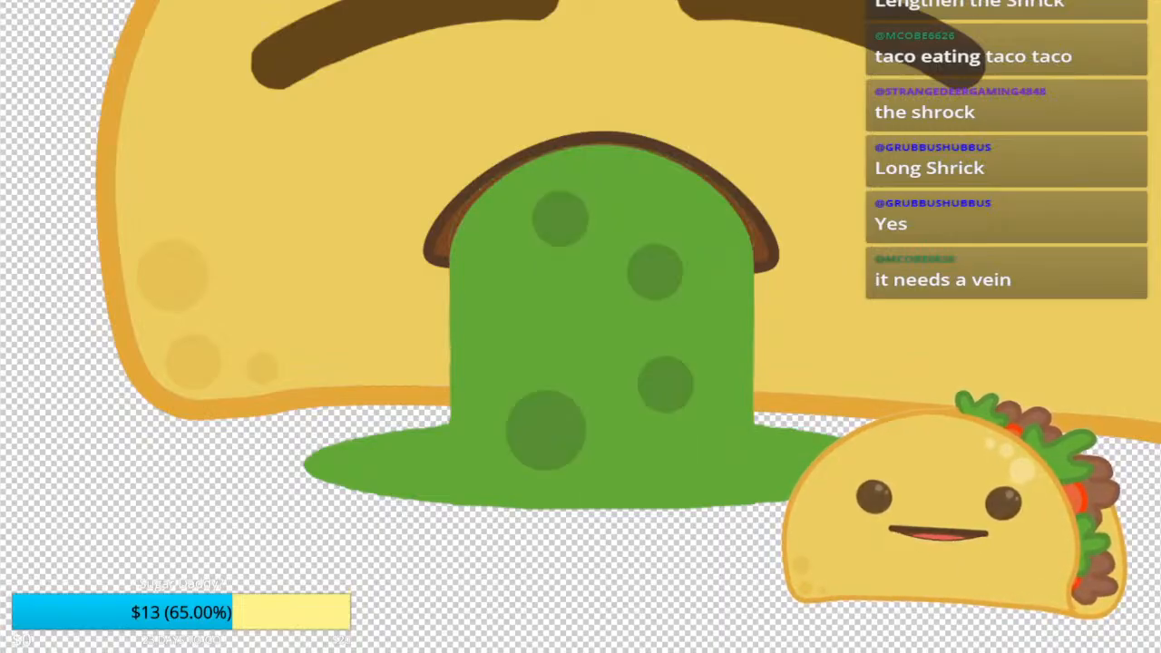
# Step: Examine the lengthened vomit, its round spots and the puddle against the whole taco at several magnifications
pyautogui.scroll(4, 562, 248)
pyautogui.scroll(-3, 563, 249)
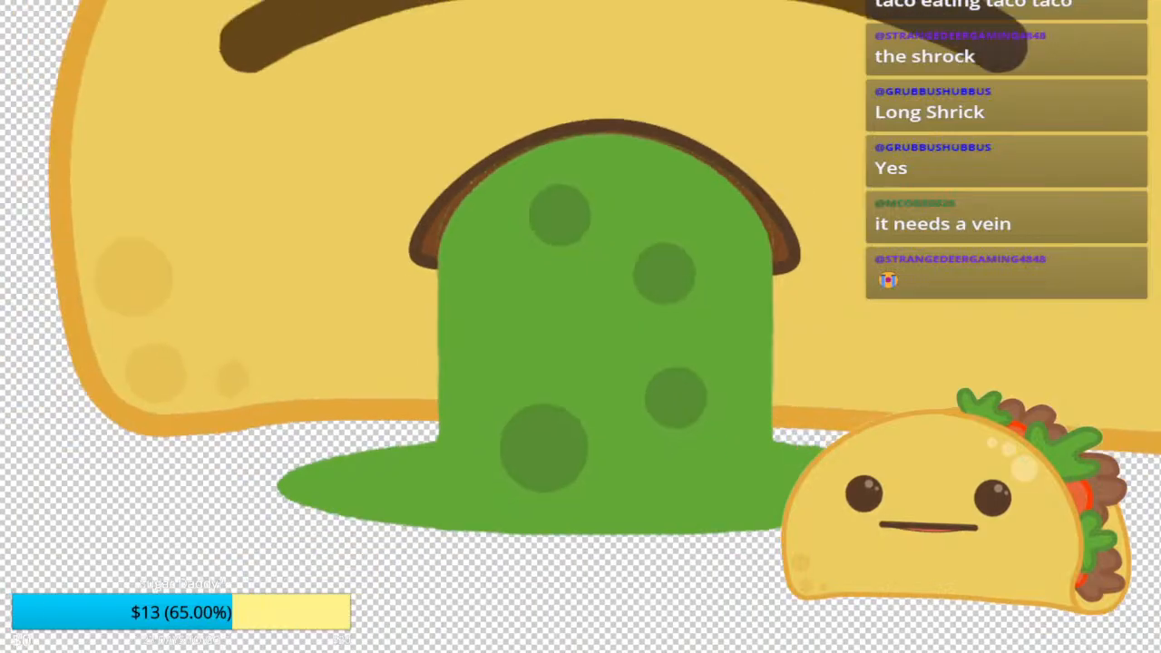
pyautogui.scroll(-5, 552, 250)
pyautogui.scroll(-3, 580, 322)
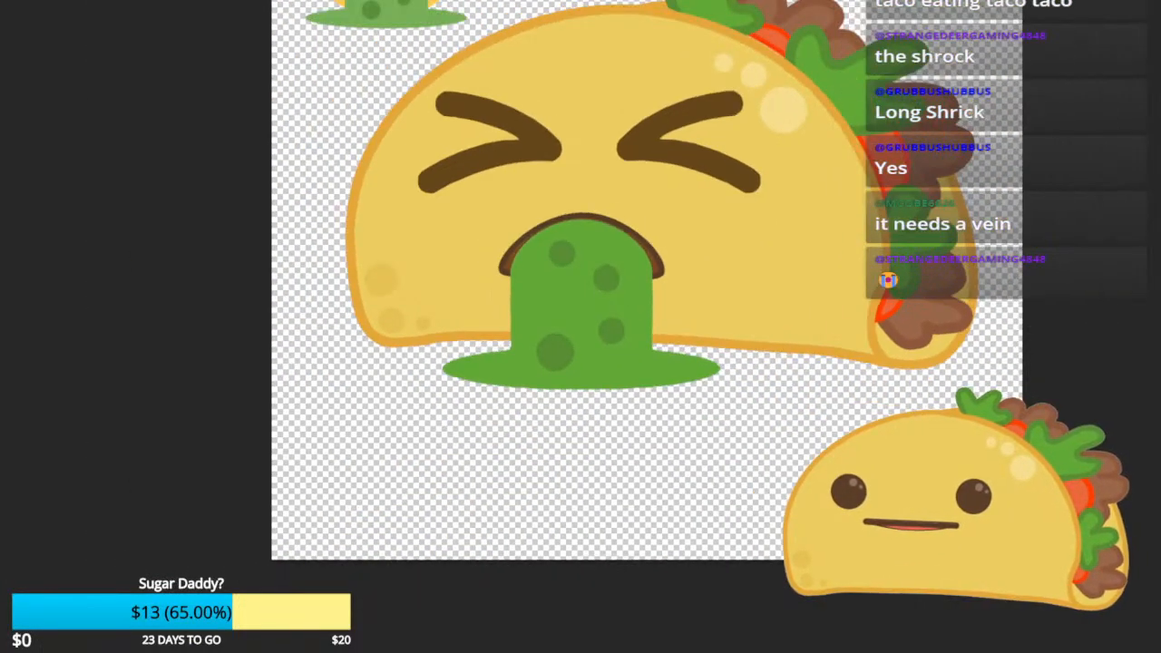
pyautogui.scroll(2, 599, 349)
pyautogui.scroll(-2, 599, 349)
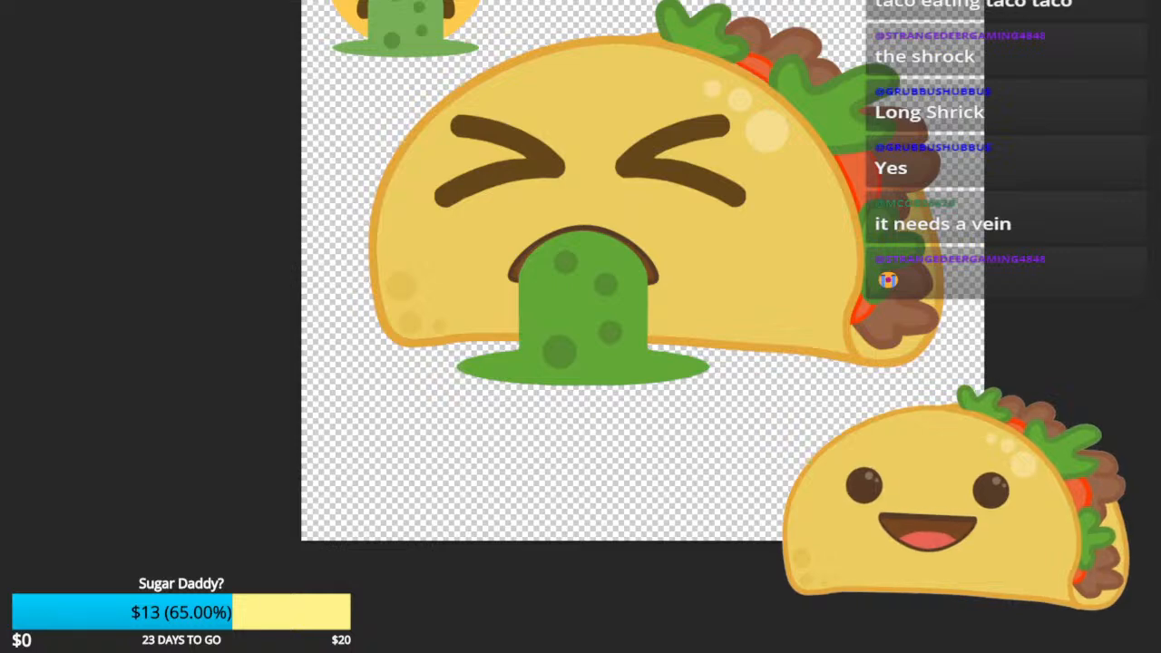
pyautogui.scroll(4, 495, 381)
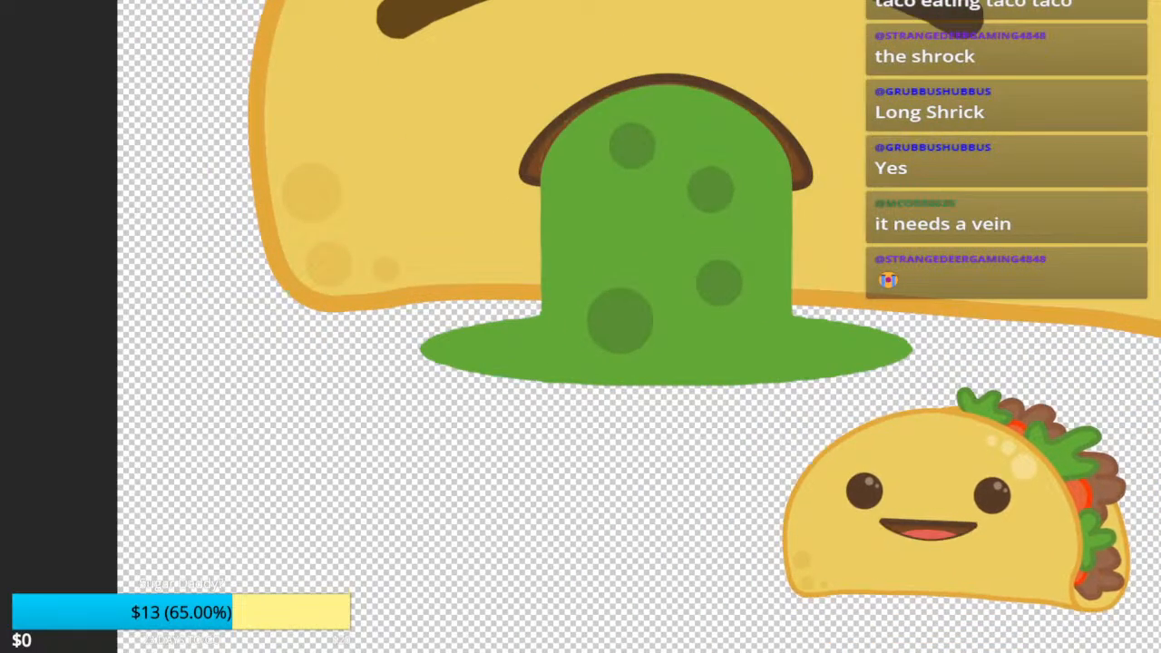
pyautogui.scroll(-4, 580, 327)
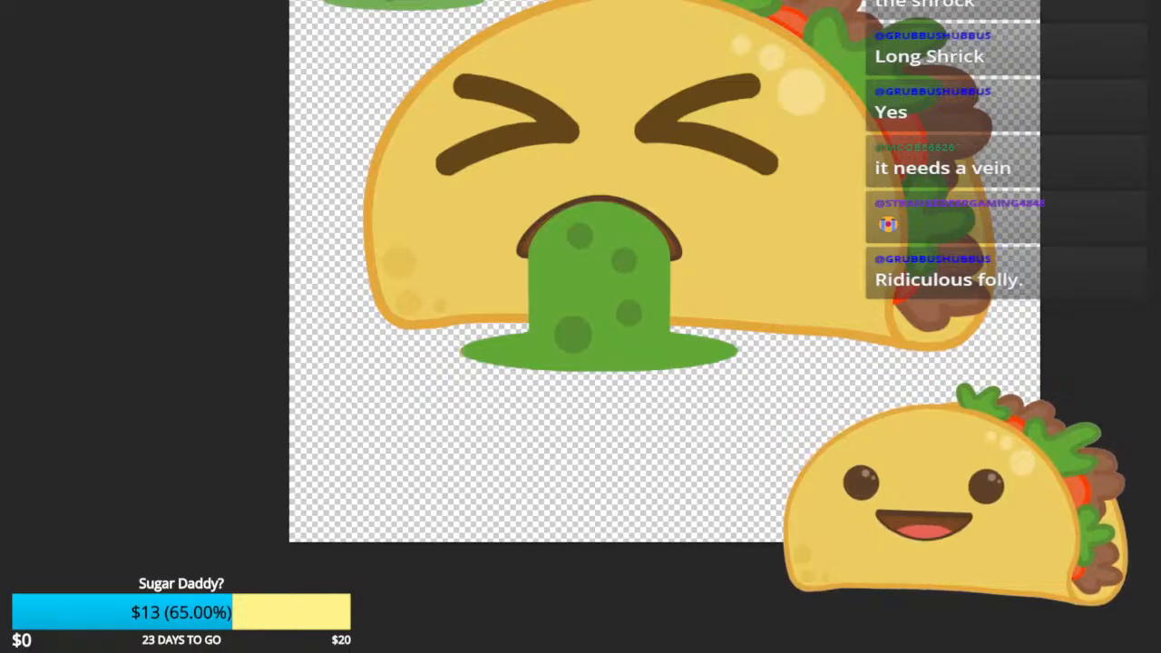
pyautogui.scroll(-1, 635, 372)
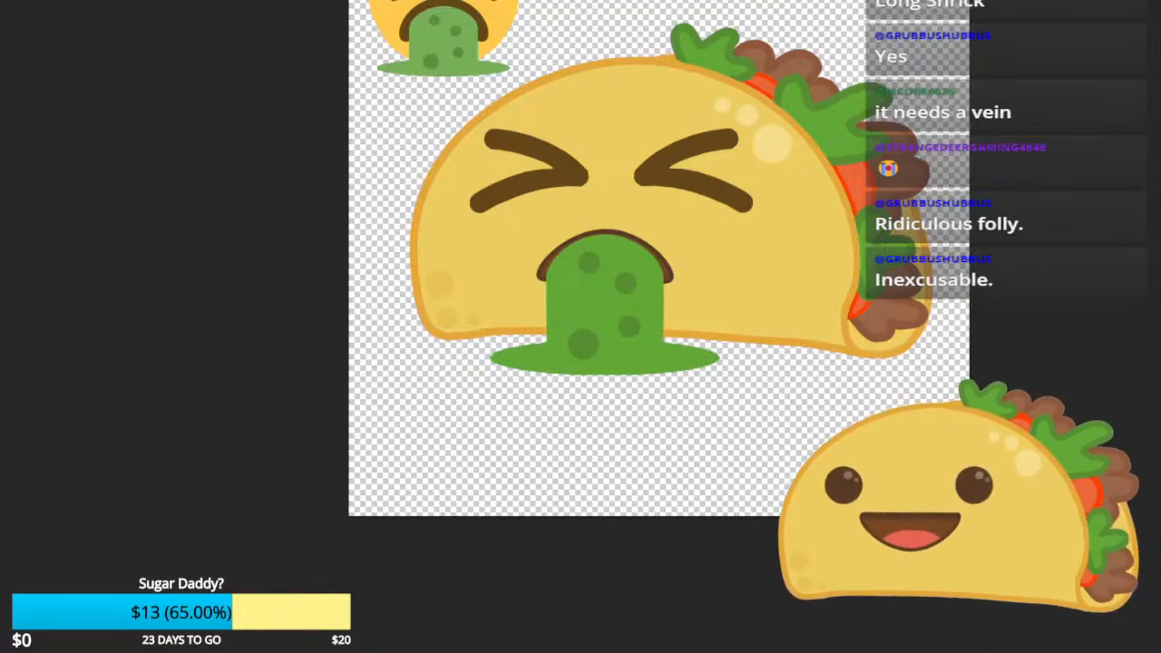
# Step: Clean away the stray green line and specks along the brown inner edge of the mouth's left side
pyautogui.scroll(11, 553, 264)
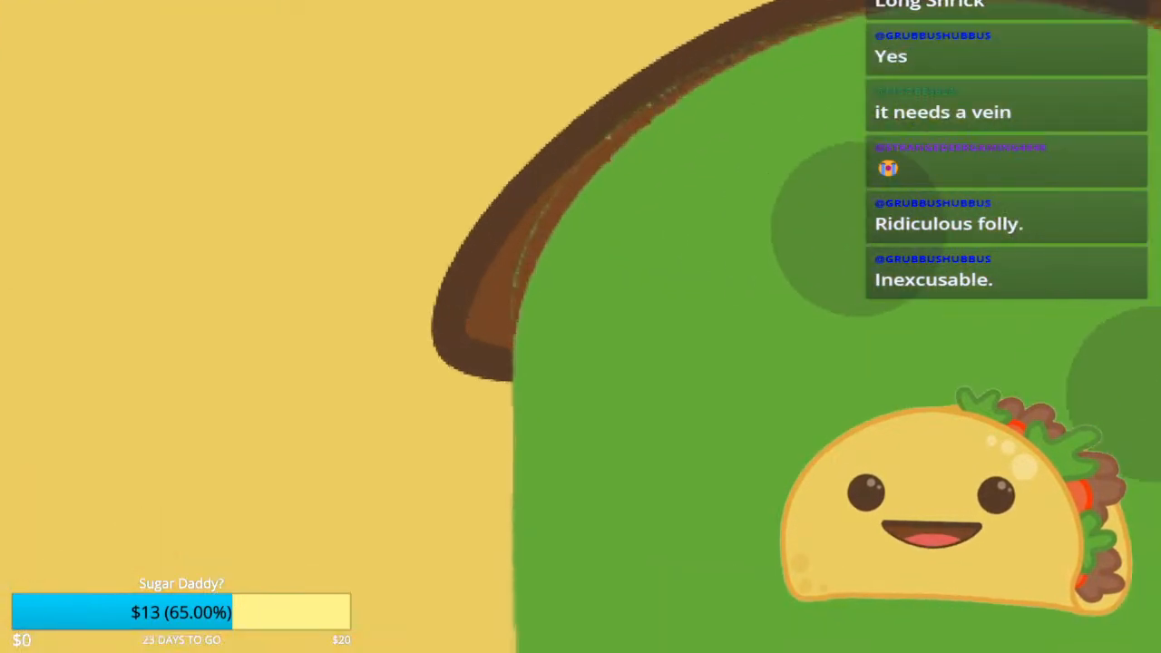
pyautogui.scroll(2, 853, 230)
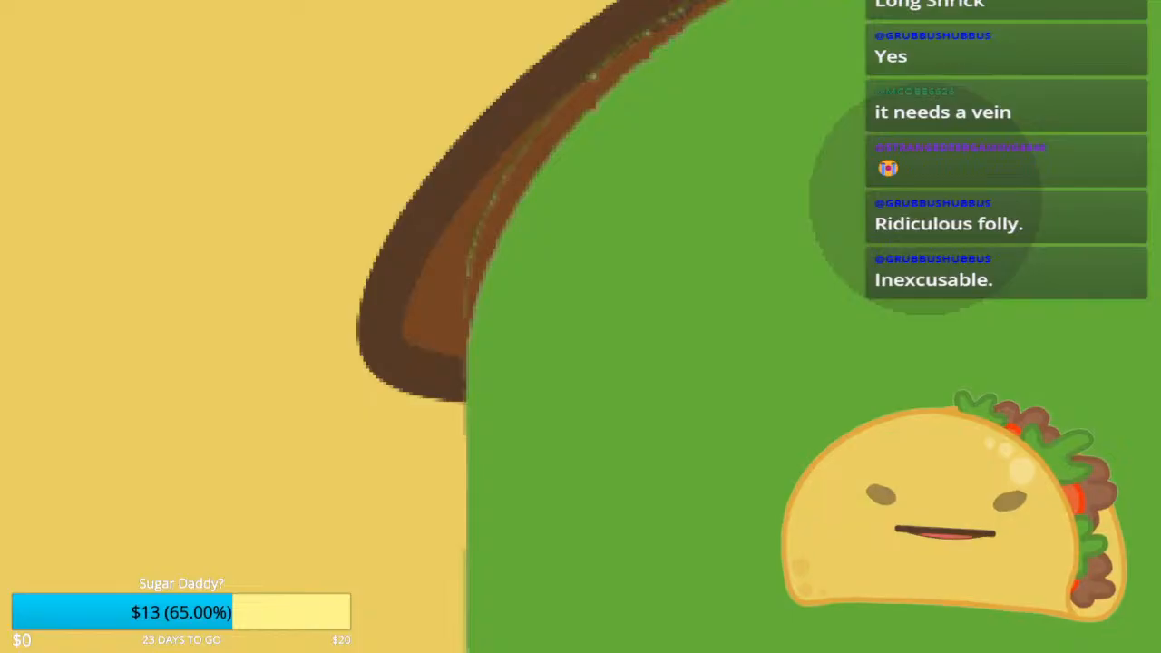
pyautogui.scroll(2, 998, 173)
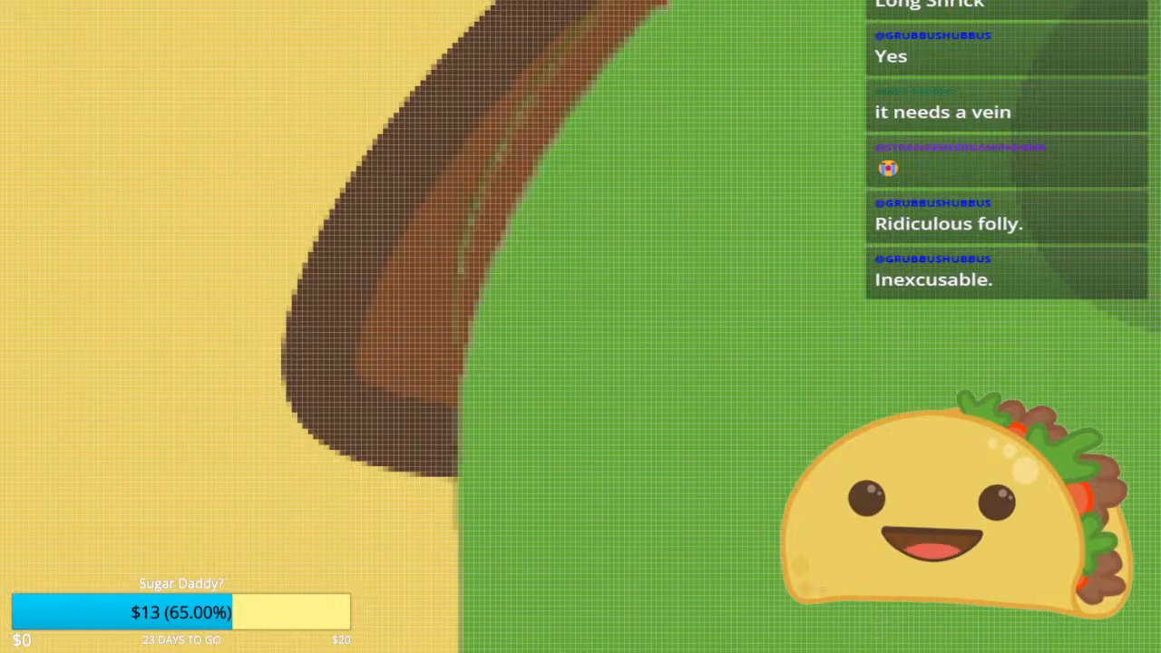
pyautogui.moveTo(456, 344)
pyautogui.mouseDown()
pyautogui.moveTo(485, 186)
pyautogui.moveTo(518, 117)
pyautogui.moveTo(588, 24)
pyautogui.moveTo(376, 393)
pyautogui.mouseUp()
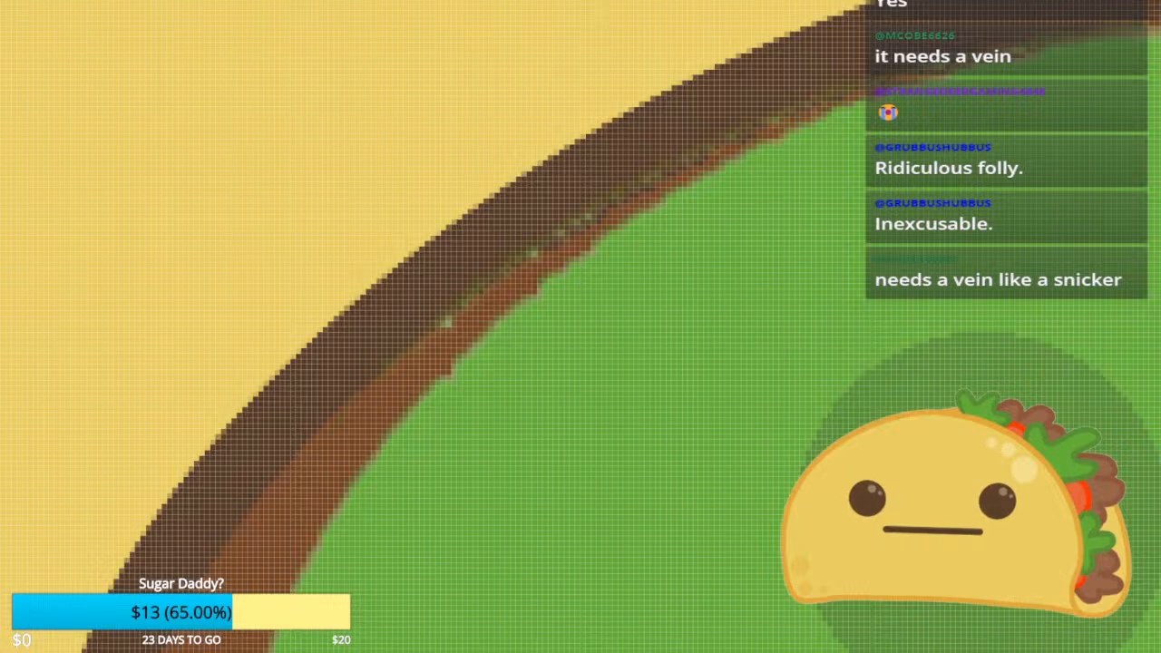
pyautogui.moveTo(446, 325); pyautogui.dragTo(648, 191)
pyautogui.moveTo(773, 123)
pyautogui.mouseDown()
pyautogui.moveTo(1026, 49)
pyautogui.moveTo(1160, 31)
pyautogui.mouseUp()
# Step: Try a pale yellow stroke over the remaining specks along the mouth's upper-left inner edge, and undo it
pyautogui.scroll(-1, 707, 99)
pyautogui.scroll(-3, 680, 158)
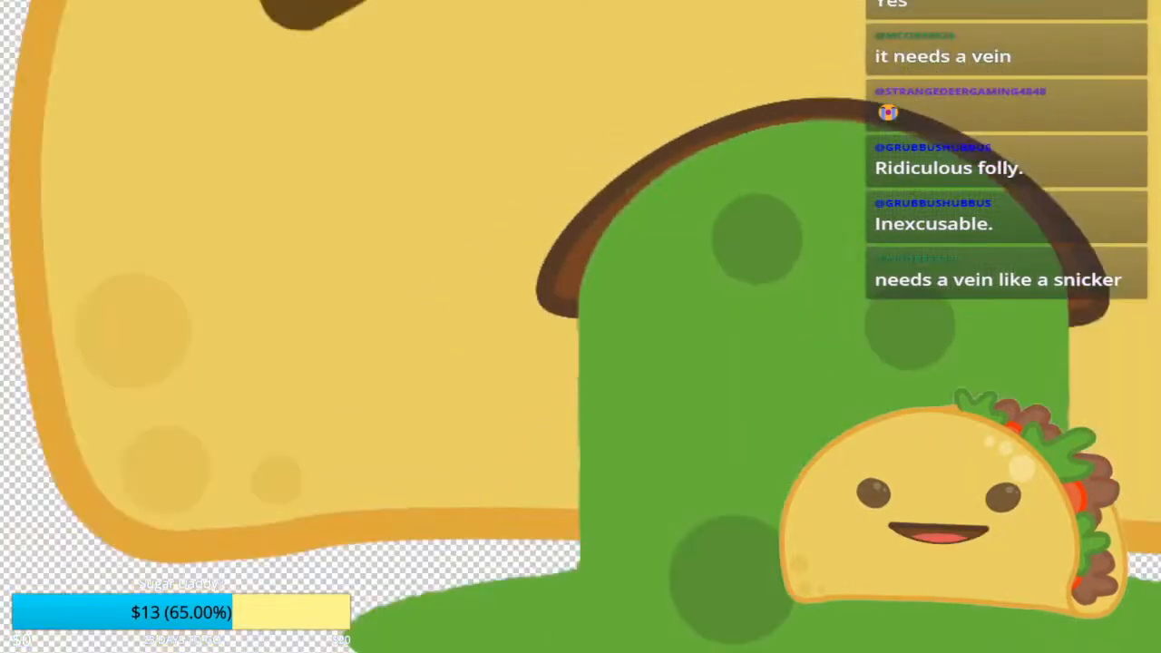
pyautogui.moveTo(795, 122); pyautogui.dragTo(710, 143)
pyautogui.scroll(5, 699, 182)
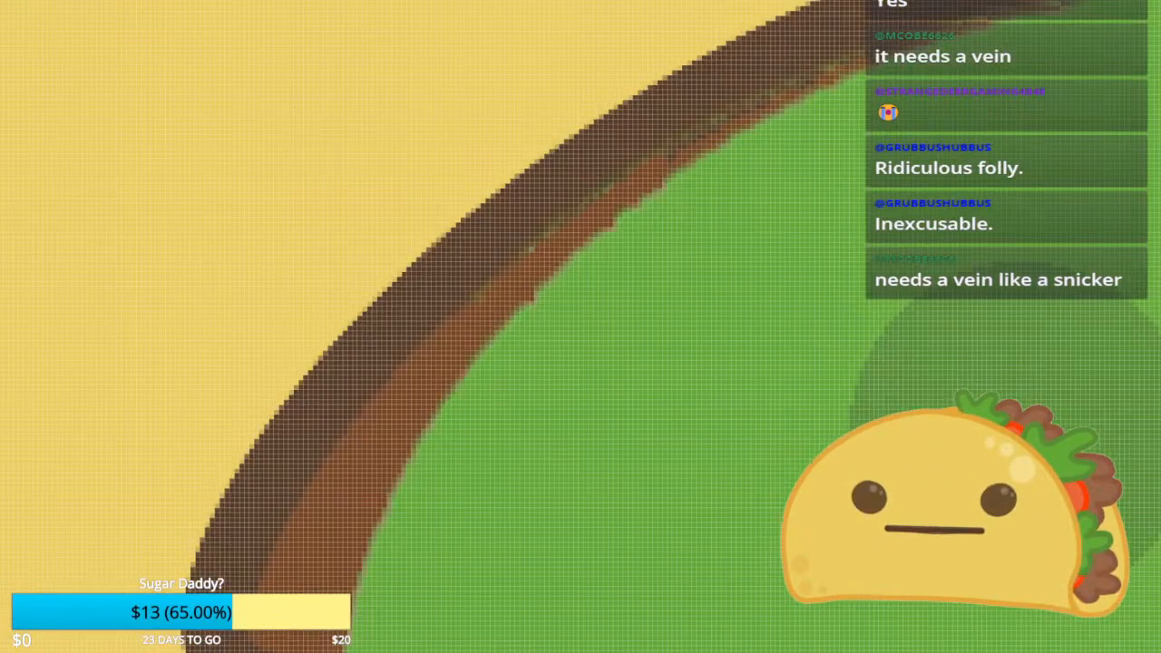
pyautogui.moveTo(746, 99); pyautogui.dragTo(469, 292)
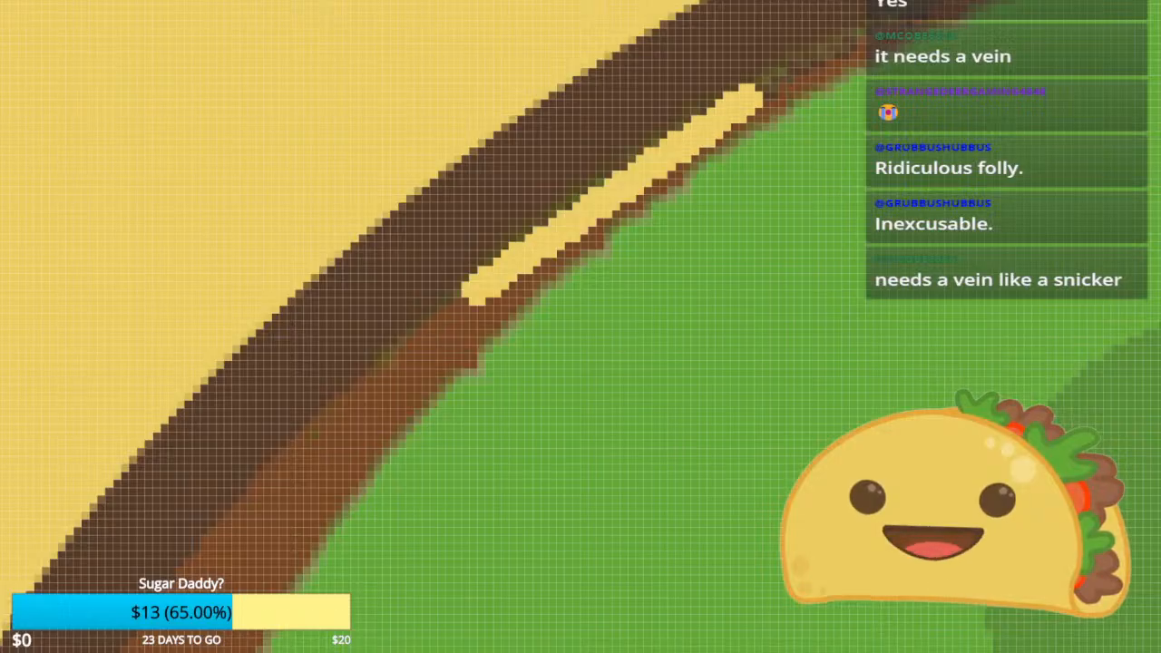
pyautogui.hotkey('ctrl', 'z')
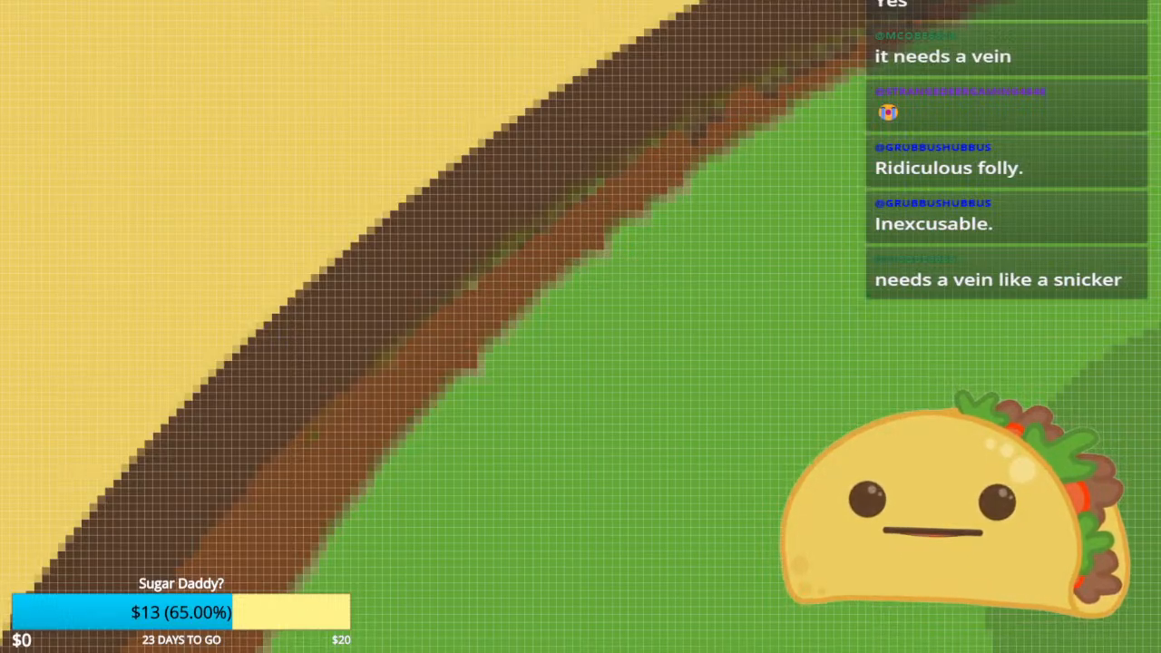
# Step: Paint brown over the green and dark specks along the mouth's upper-left inner edge
pyautogui.moveTo(751, 79); pyautogui.dragTo(703, 107)
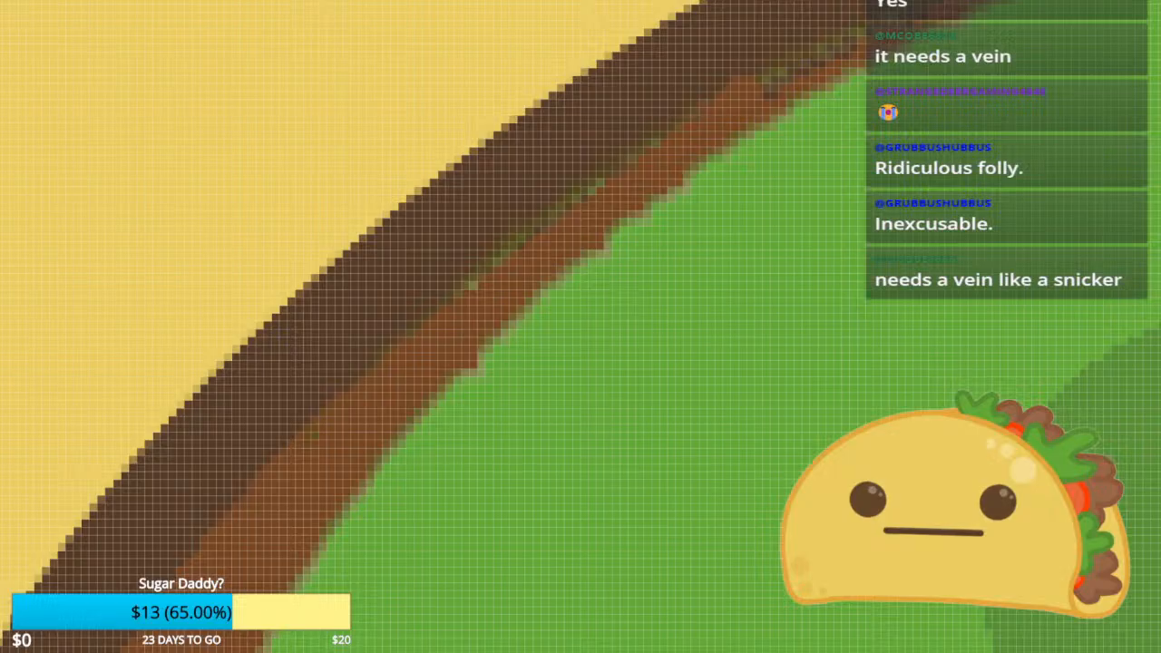
pyautogui.moveTo(628, 167); pyautogui.dragTo(594, 191)
pyautogui.moveTo(510, 250); pyautogui.dragTo(472, 285)
pyautogui.moveTo(635, 227); pyautogui.dragTo(243, 466)
pyautogui.moveTo(396, 307); pyautogui.dragTo(379, 333)
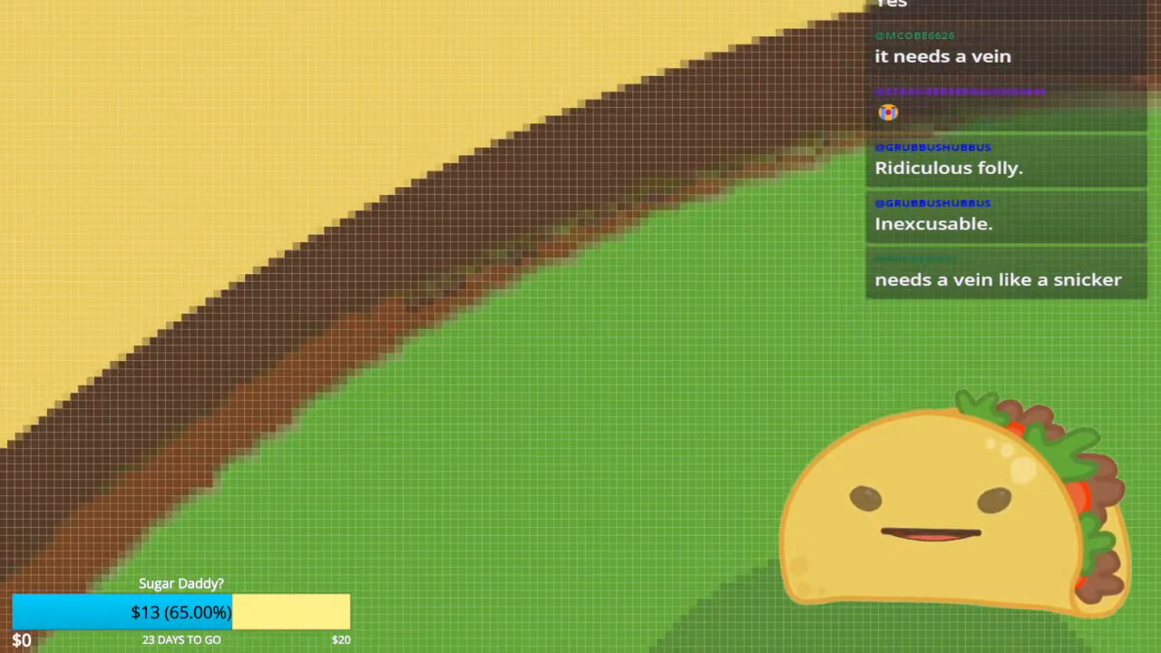
# Step: Examine the brown inner edge of the mouth on both sides for remaining green specks
pyautogui.scroll(-6, 378, 338)
pyautogui.scroll(6, 726, 437)
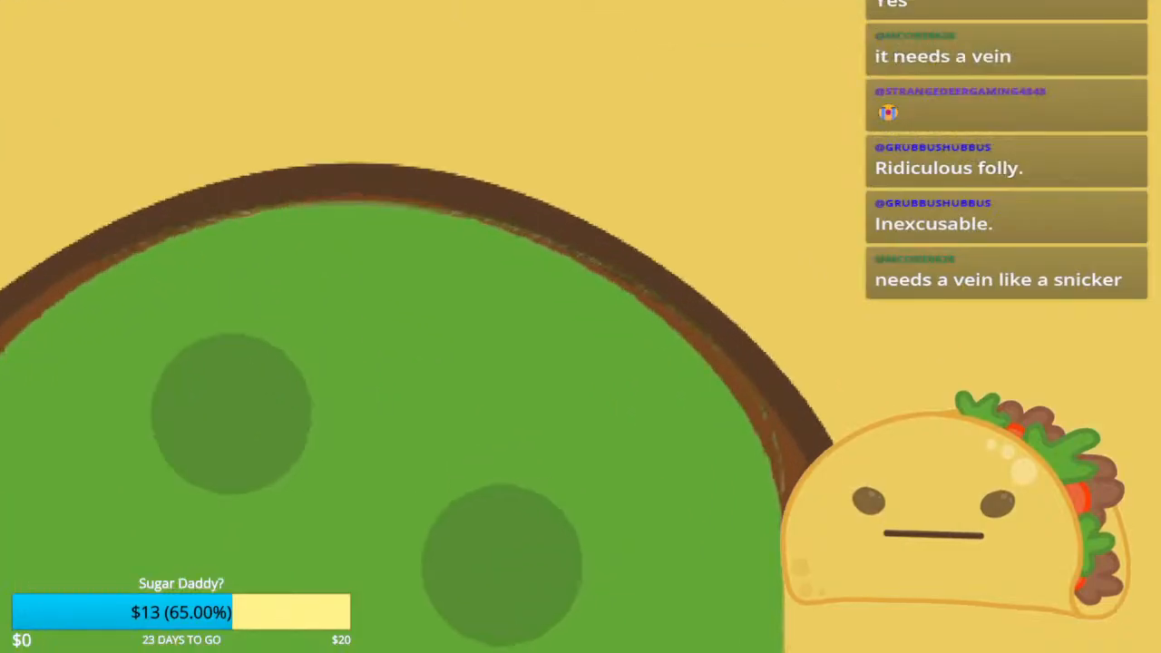
pyautogui.moveTo(775, 468)
pyautogui.mouseDown()
pyautogui.moveTo(715, 299)
pyautogui.moveTo(667, 242)
pyautogui.mouseUp()
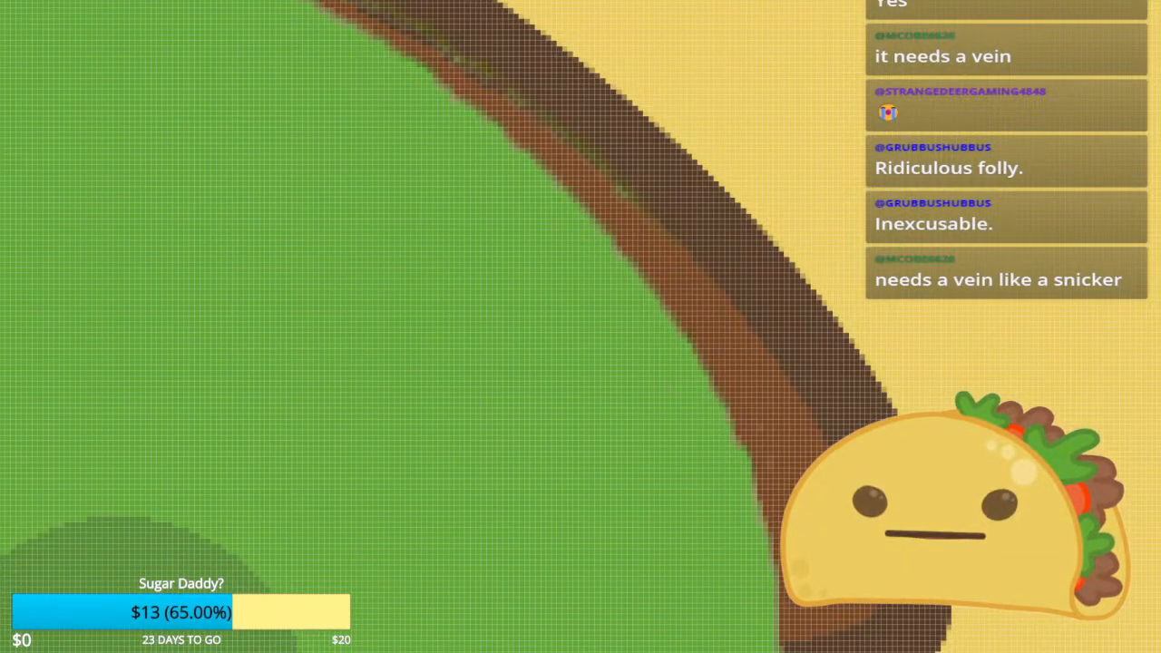
pyautogui.scroll(-6, 263, 508)
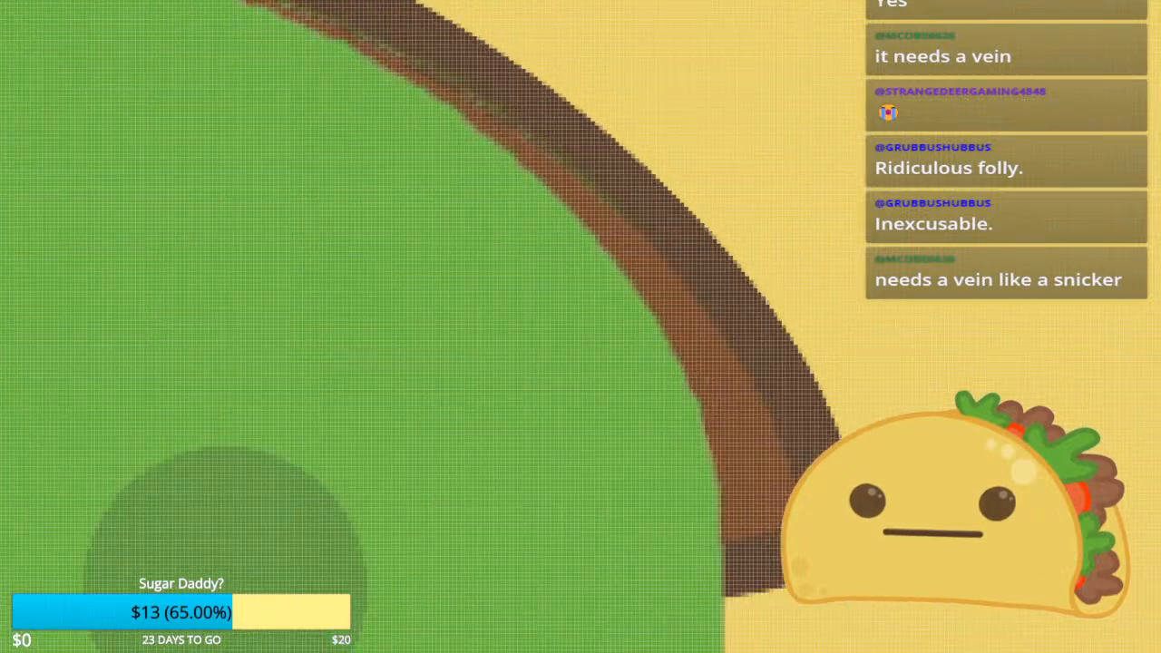
pyautogui.moveTo(308, 363); pyautogui.dragTo(527, 354)
pyautogui.scroll(-3, 386, 225)
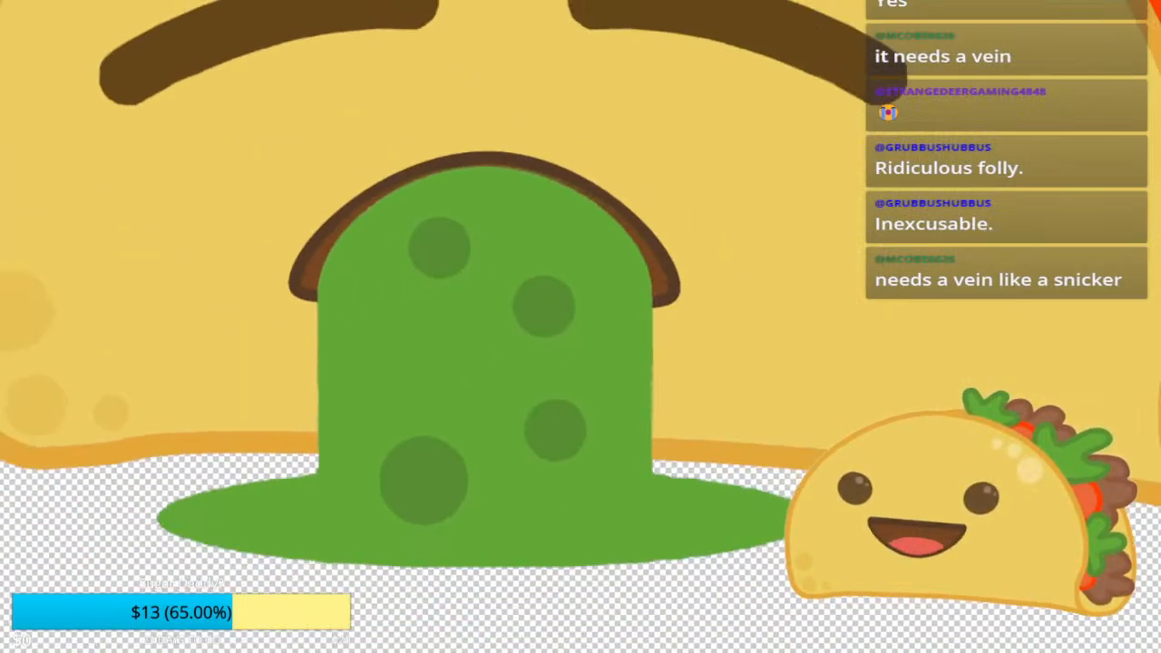
# Step: Select the mouth's brown interior and fill it with the vomit's green beneath the round spots, undoing a fill that covers them
pyautogui.scroll(4, 494, 223)
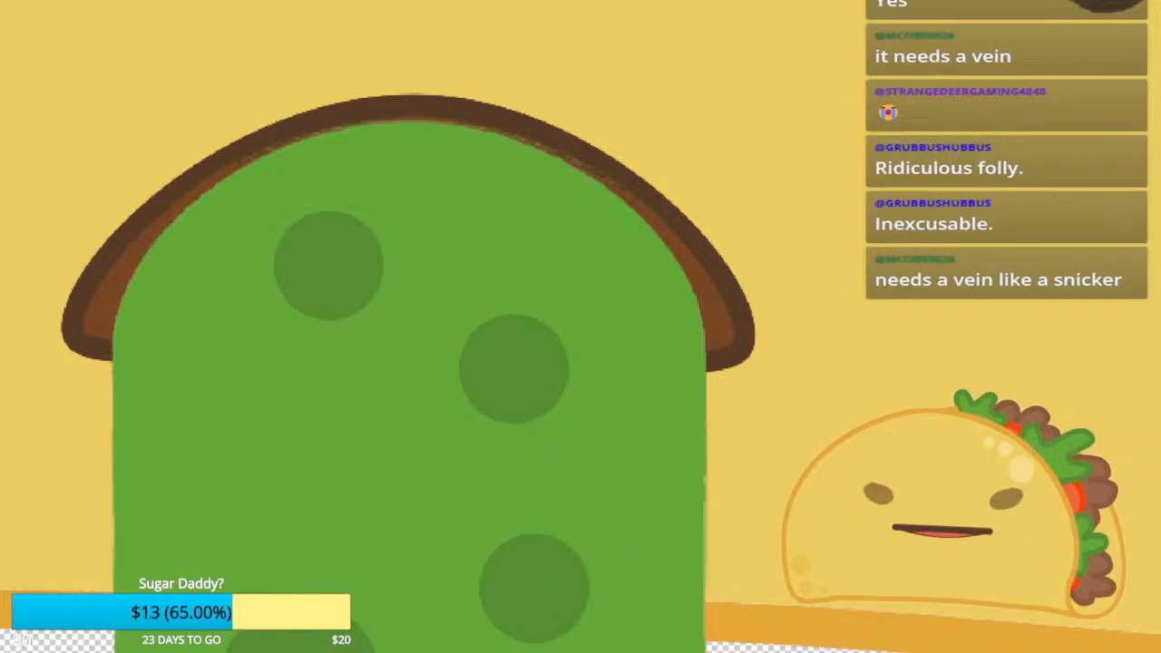
pyautogui.click(717, 313)
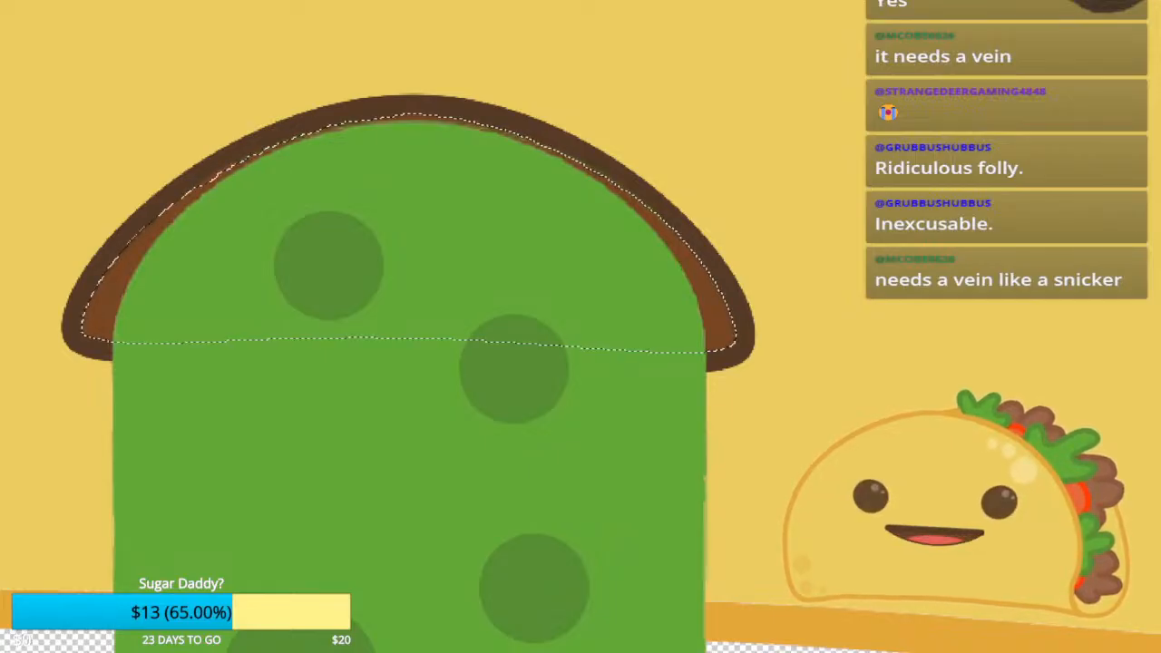
pyautogui.hotkey('alt', 'BackSpace')
pyautogui.hotkey('ctrl', 'd')
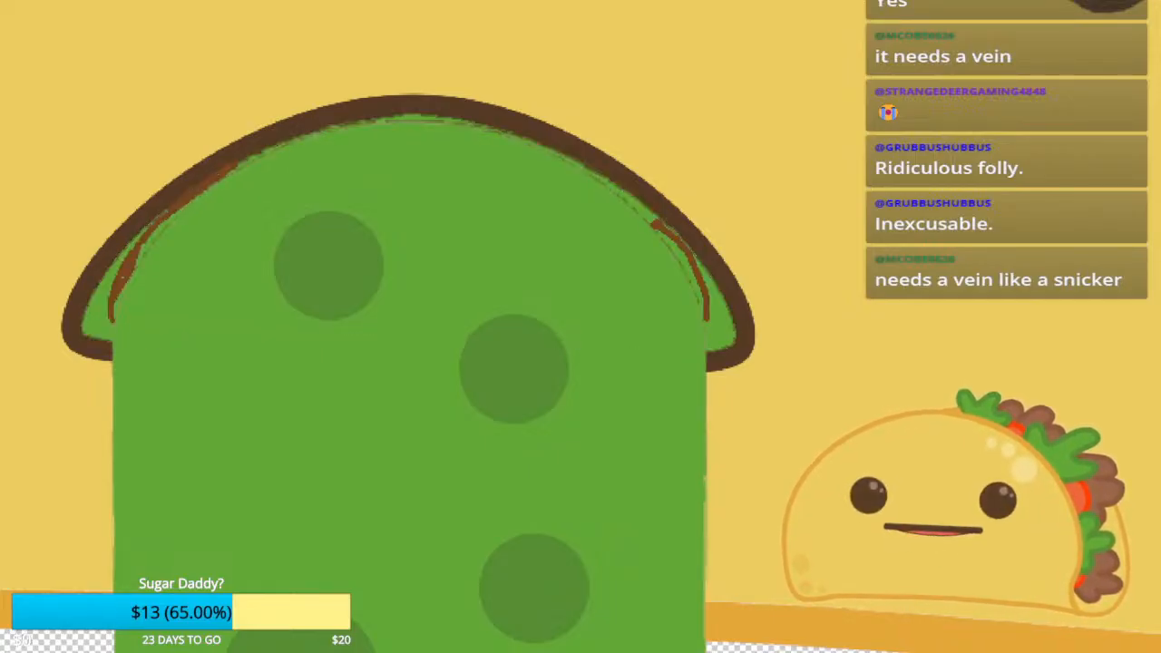
pyautogui.scroll(-6, 666, 312)
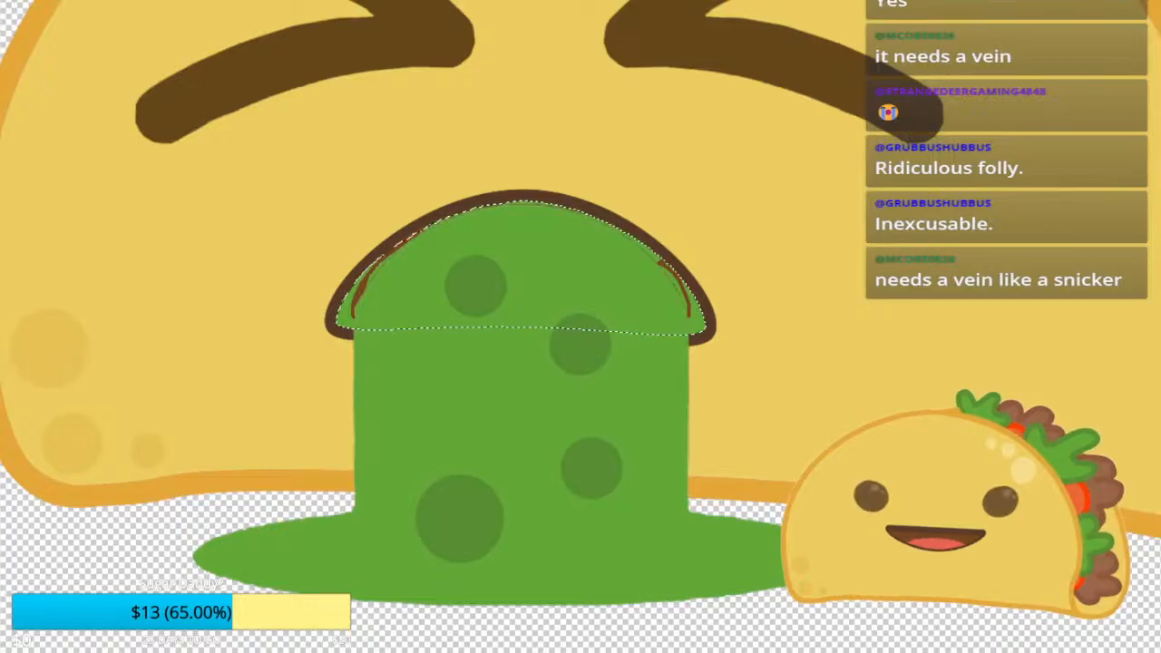
pyautogui.hotkey('alt', 'BackSpace')
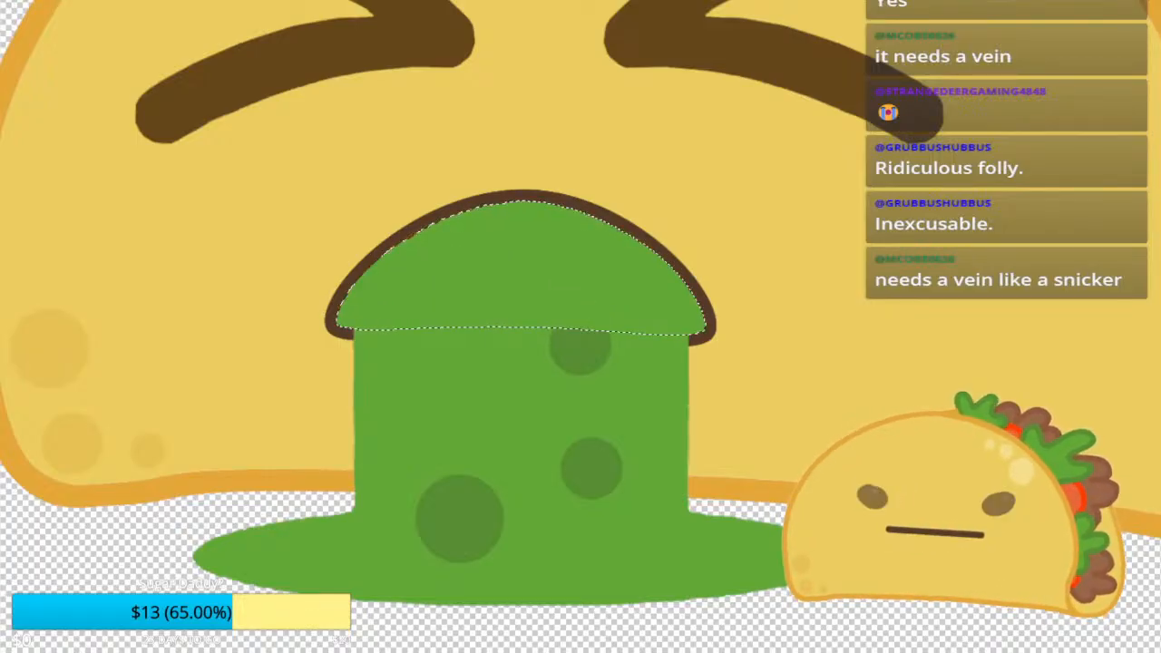
pyautogui.hotkey('ctrl', 'z')
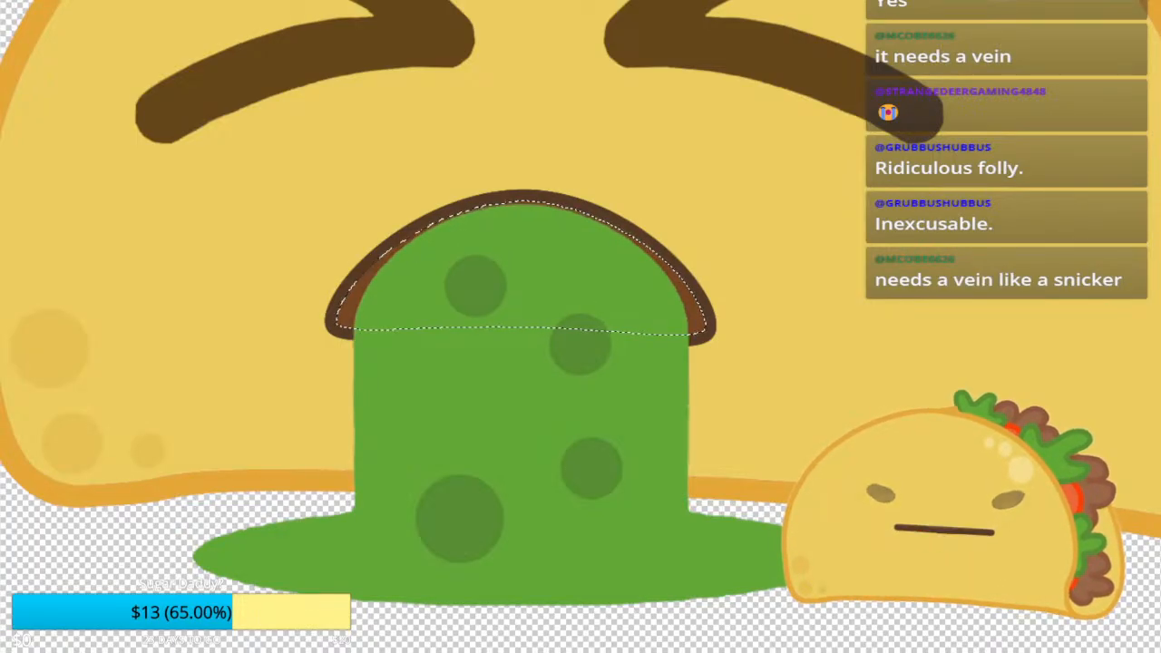
pyautogui.hotkey('alt', 'BackSpace')
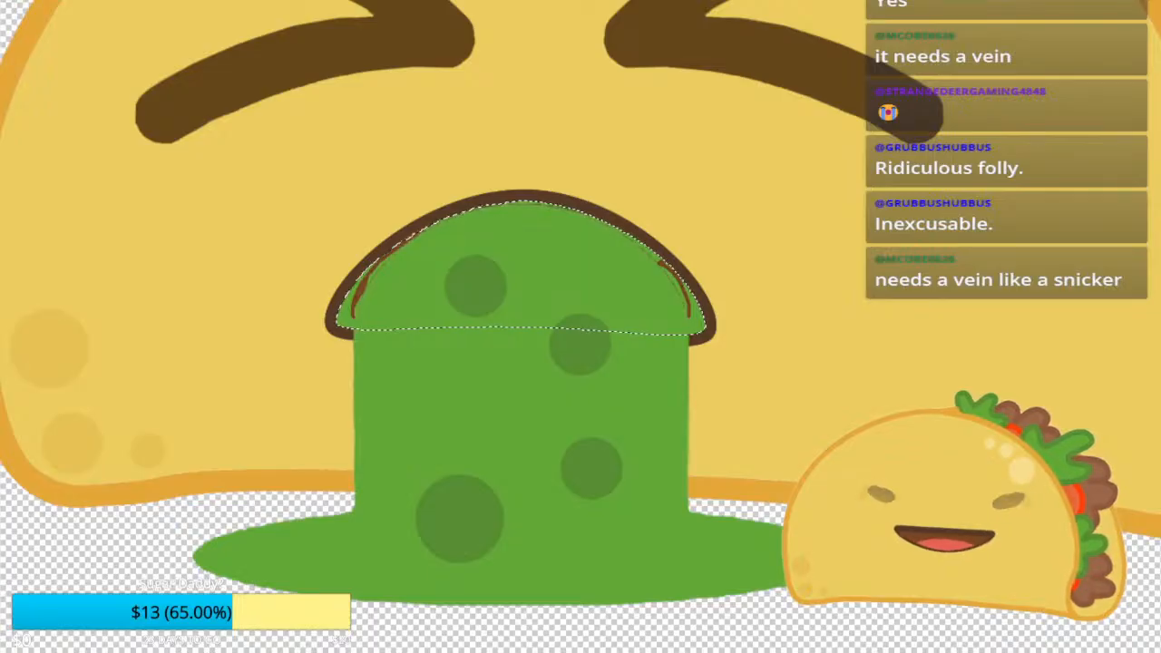
pyautogui.hotkey('ctrl', ',')
pyautogui.hotkey('ctrl', ',')
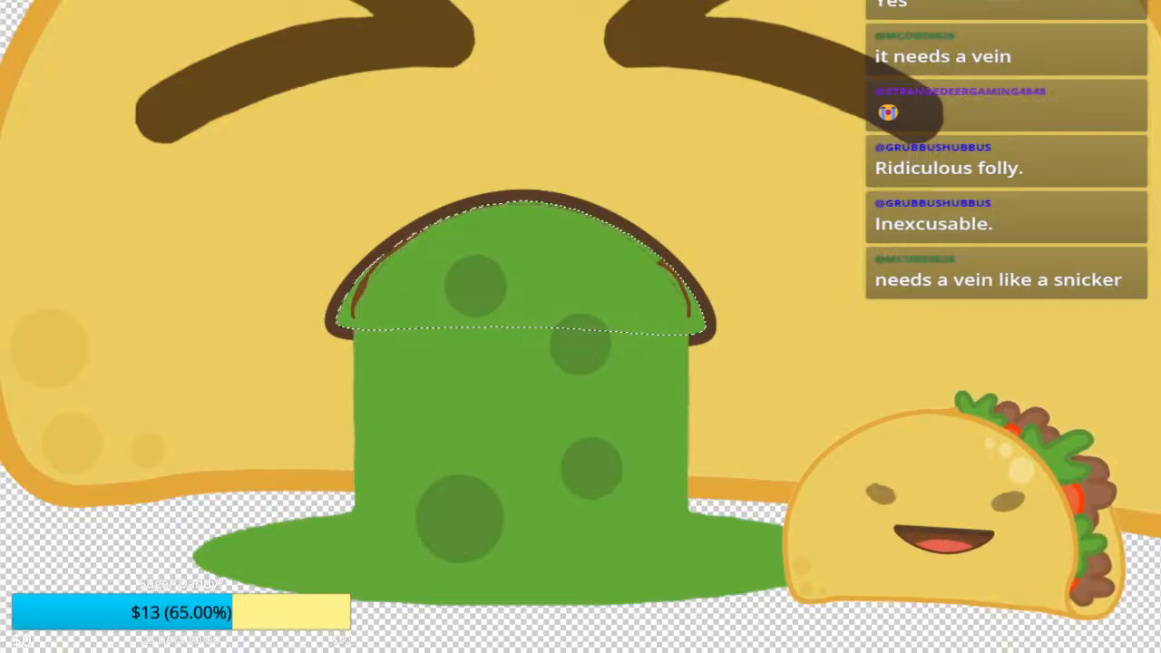
pyautogui.hotkey('ctrl', ',')
pyautogui.hotkey('ctrl', ',')
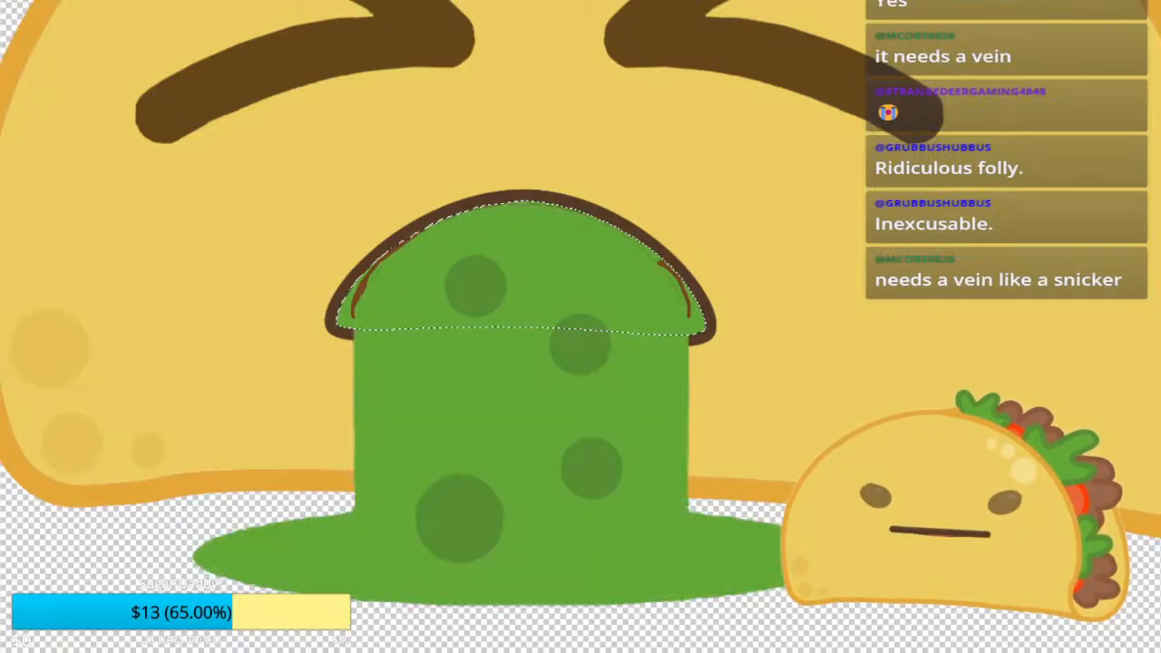
pyautogui.hotkey('ctrl', ',')
pyautogui.hotkey('ctrl', ',')
pyautogui.hotkey('ctrl', ',')
pyautogui.hotkey('ctrl', ',')
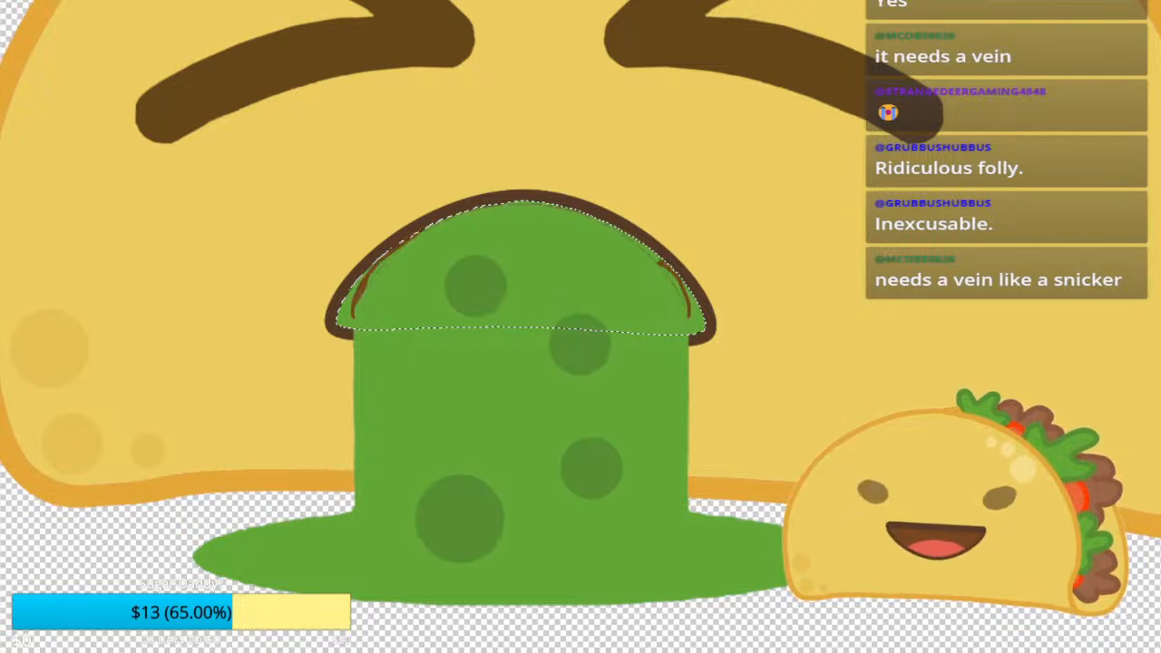
# Step: Clear the selection and remove the leftover brown lines inside the mouth's right and left edges
pyautogui.hotkey('ctrl', 'shift', 'a')
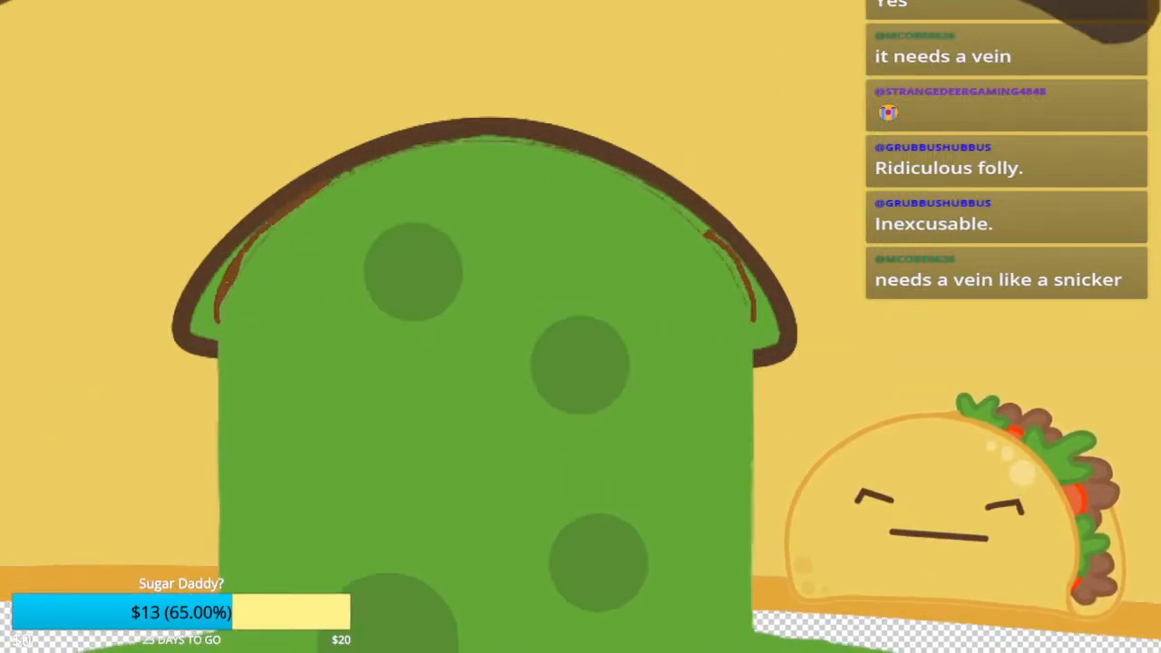
pyautogui.moveTo(745, 277); pyautogui.dragTo(753, 321)
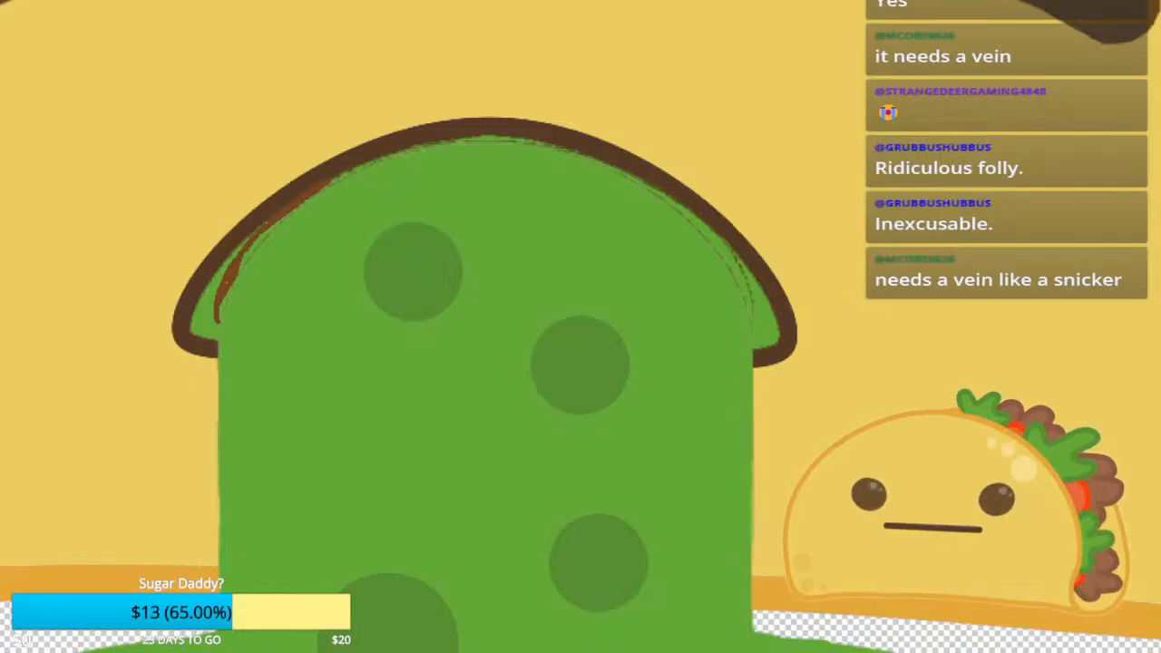
pyautogui.moveTo(328, 182)
pyautogui.mouseDown()
pyautogui.moveTo(223, 290)
pyautogui.moveTo(218, 322)
pyautogui.mouseUp()
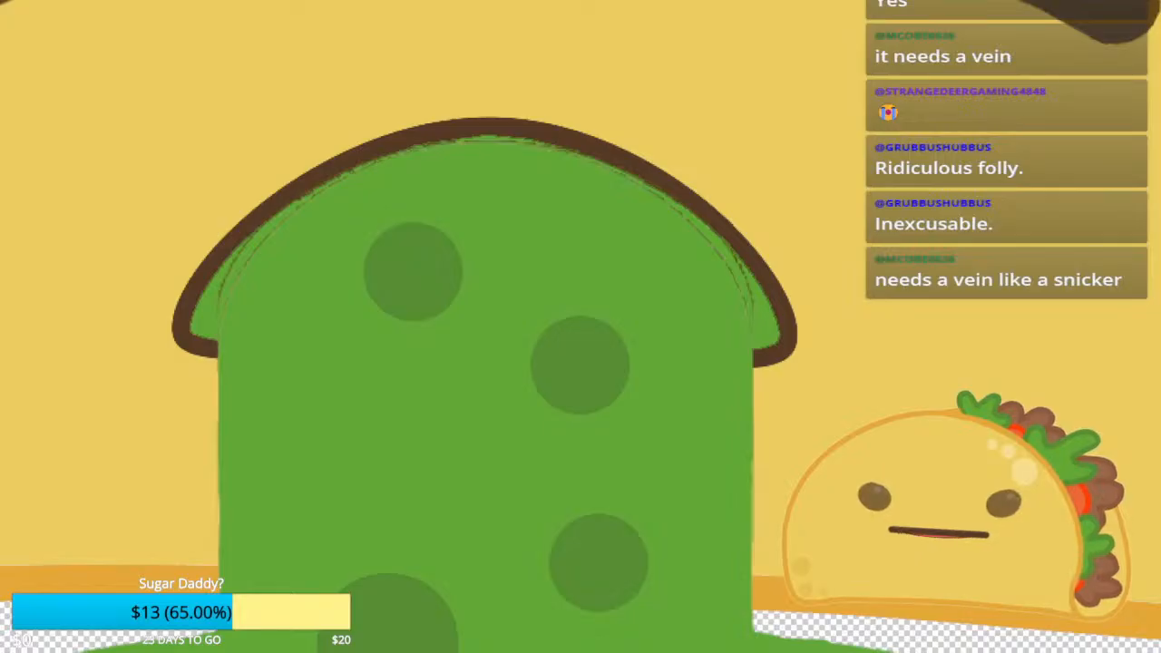
# Step: Undo the green fill of the mouth interior, restore it and clear the selection
pyautogui.hotkey('ctrl', 'z')
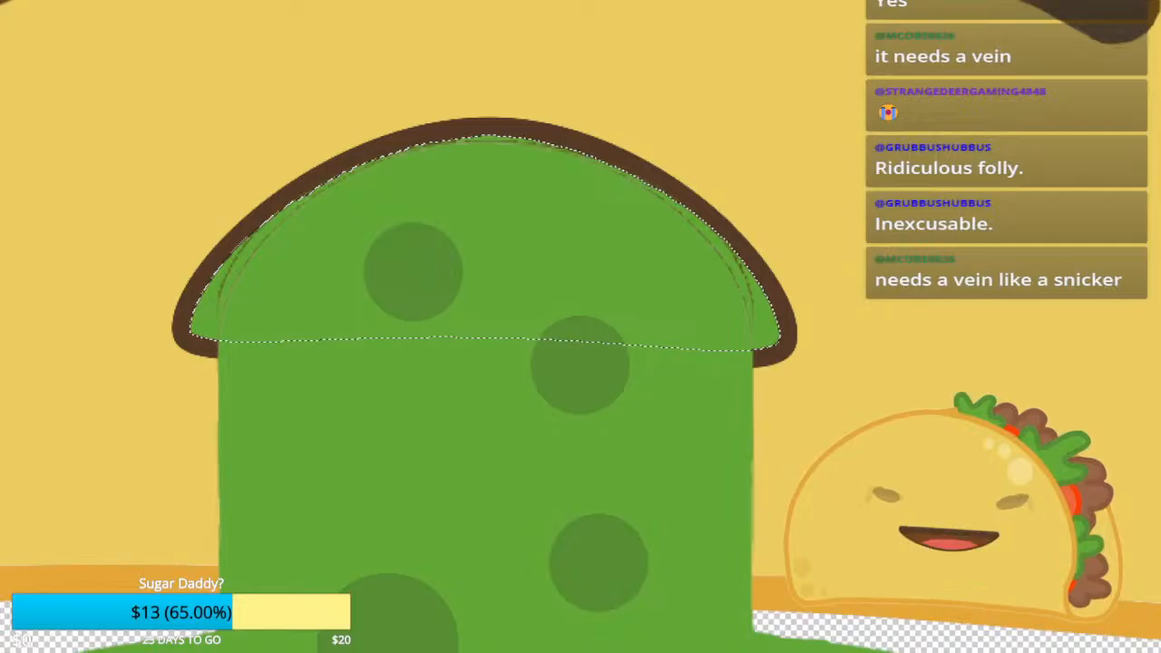
pyautogui.hotkey('ctrl', 'z')
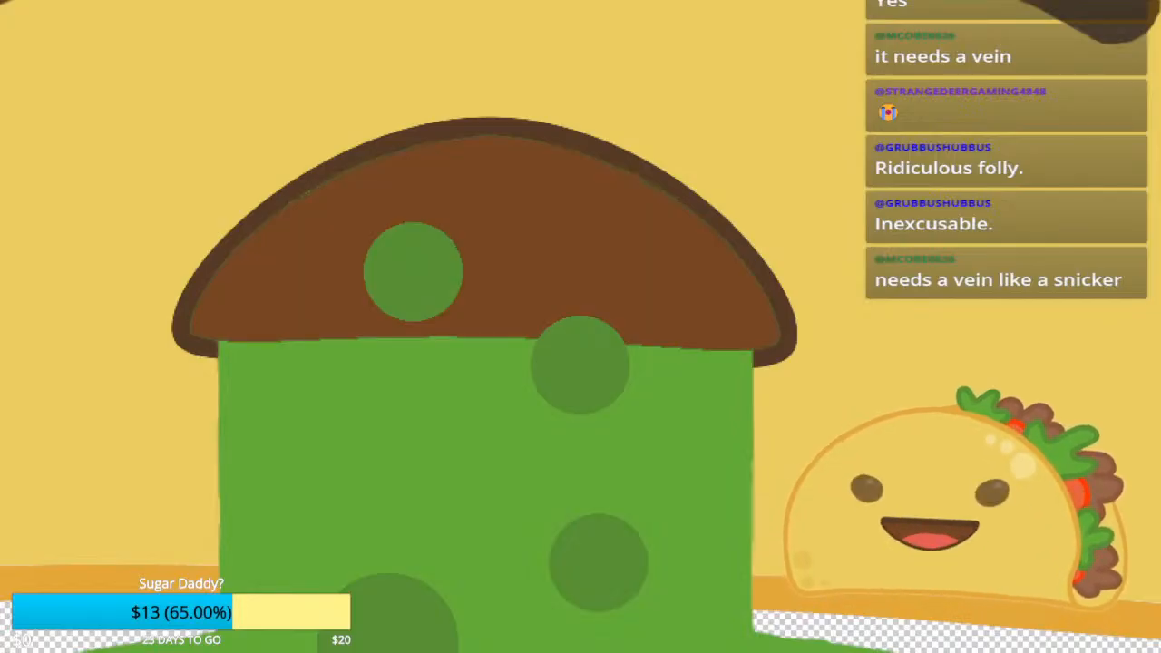
pyautogui.hotkey('ctrl', 'shift', 'z')
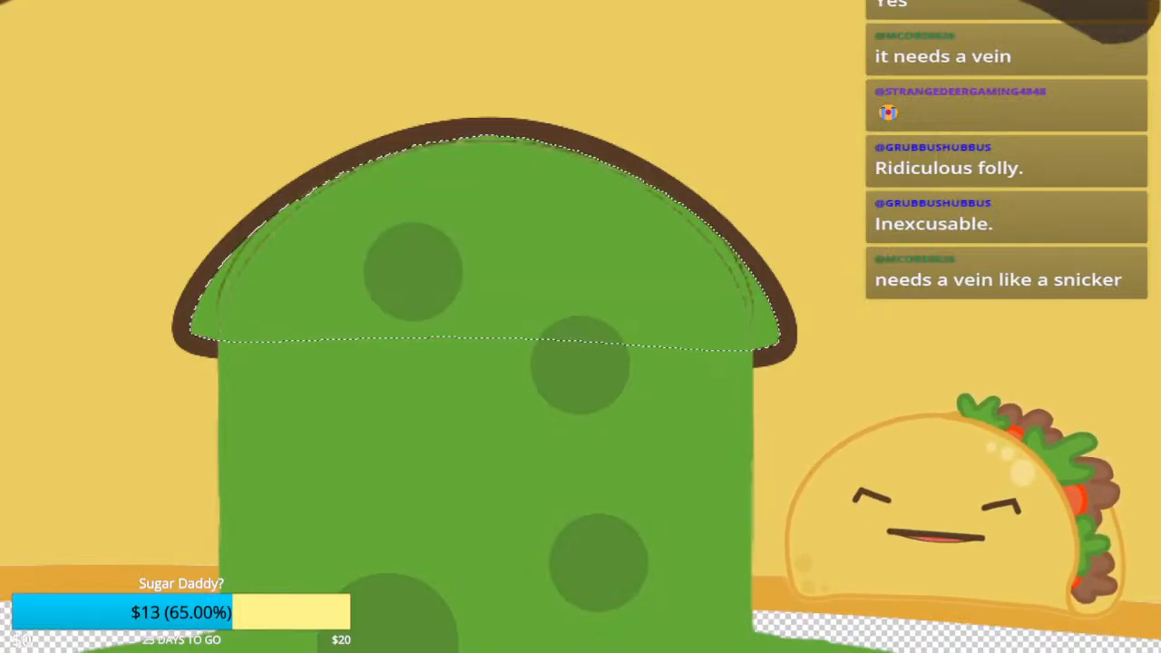
pyautogui.hotkey('ctrl', 'd')
# Step: Examine the green-filled mouth and the vomit against the whole taco and the reference emoji
pyautogui.scroll(-4, 440, 490)
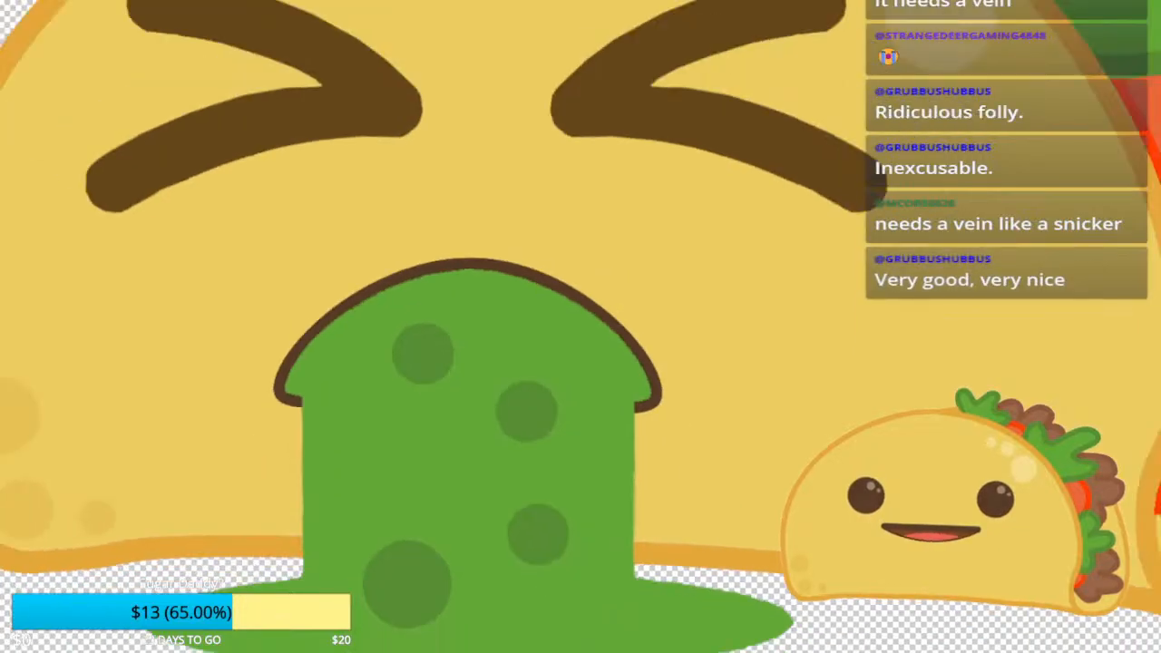
pyautogui.scroll(-6, 440, 490)
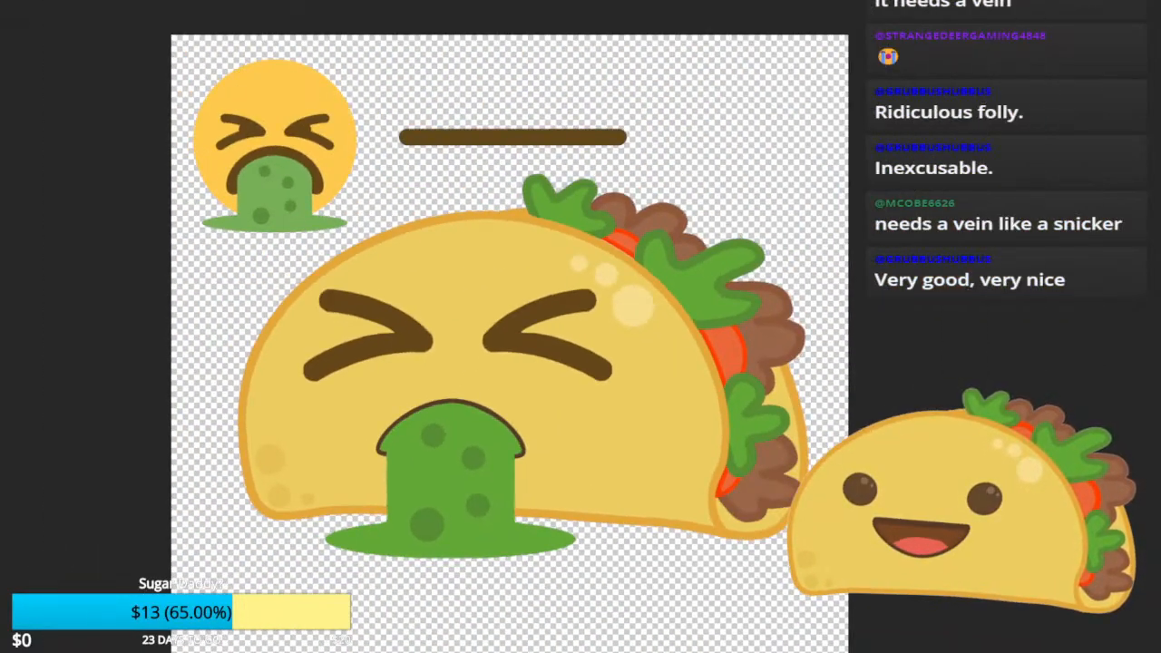
pyautogui.moveTo(453, 436); pyautogui.dragTo(586, 334)
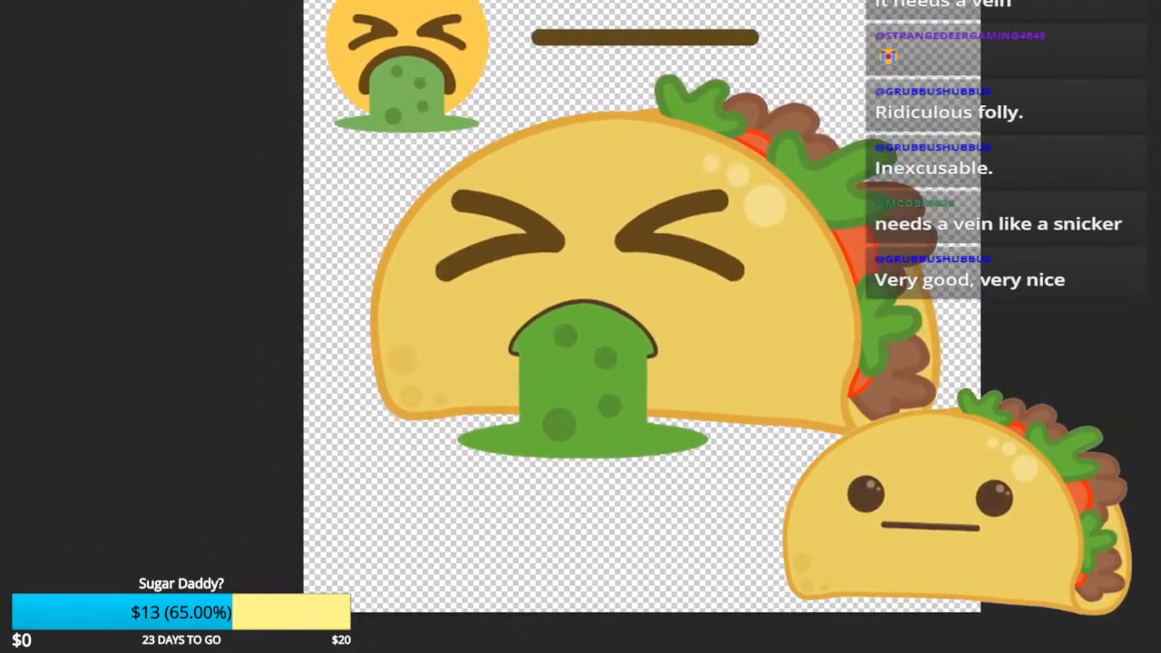
pyautogui.scroll(2, 626, 309)
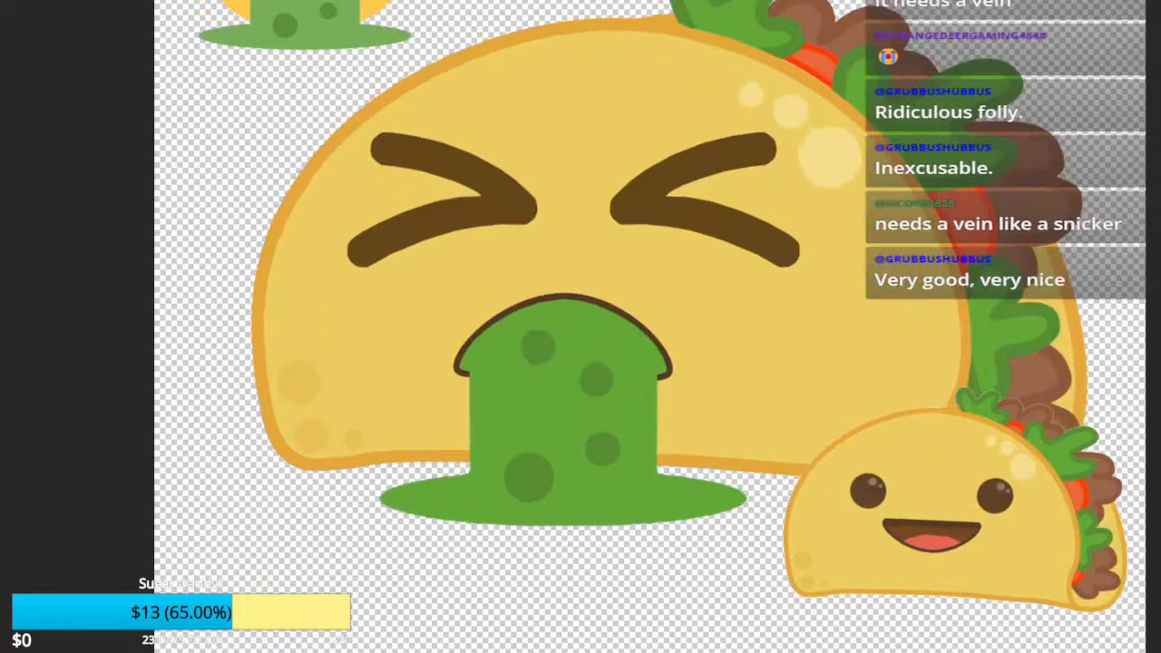
pyautogui.scroll(-2, 626, 309)
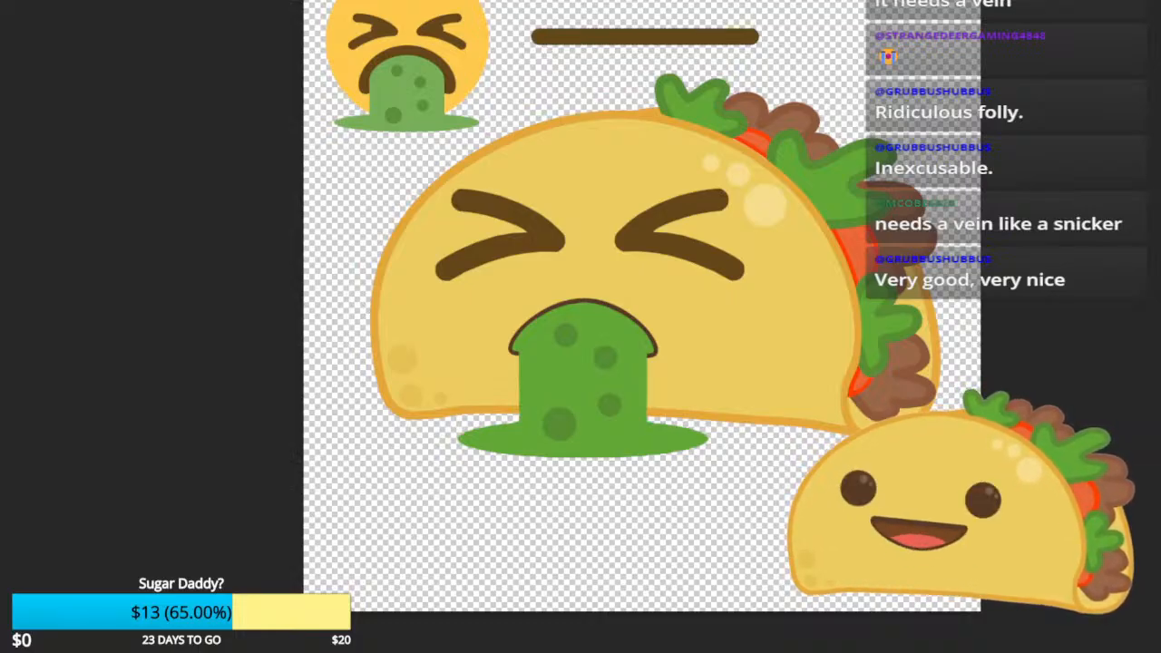
# Step: Try a thick, winding darker-green vein up the left part of the vomit, and undo it
pyautogui.scroll(3, 621, 311)
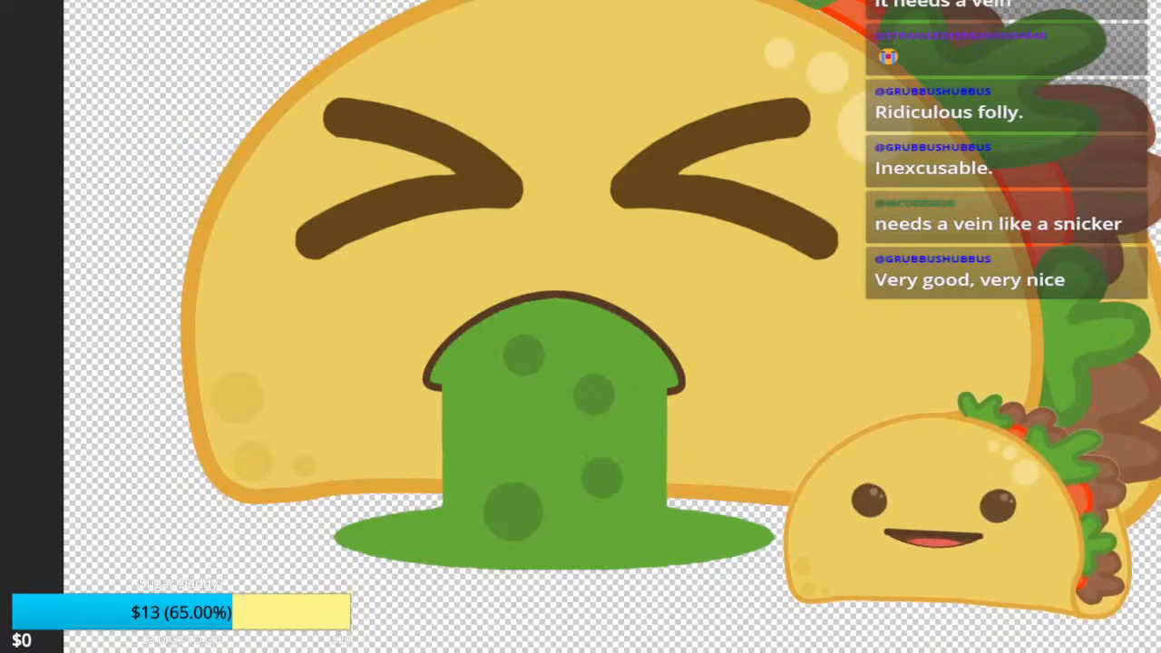
pyautogui.moveTo(478, 565)
pyautogui.mouseDown()
pyautogui.moveTo(458, 490)
pyautogui.moveTo(510, 447)
pyautogui.moveTo(527, 414)
pyautogui.moveTo(514, 402)
pyautogui.mouseUp()
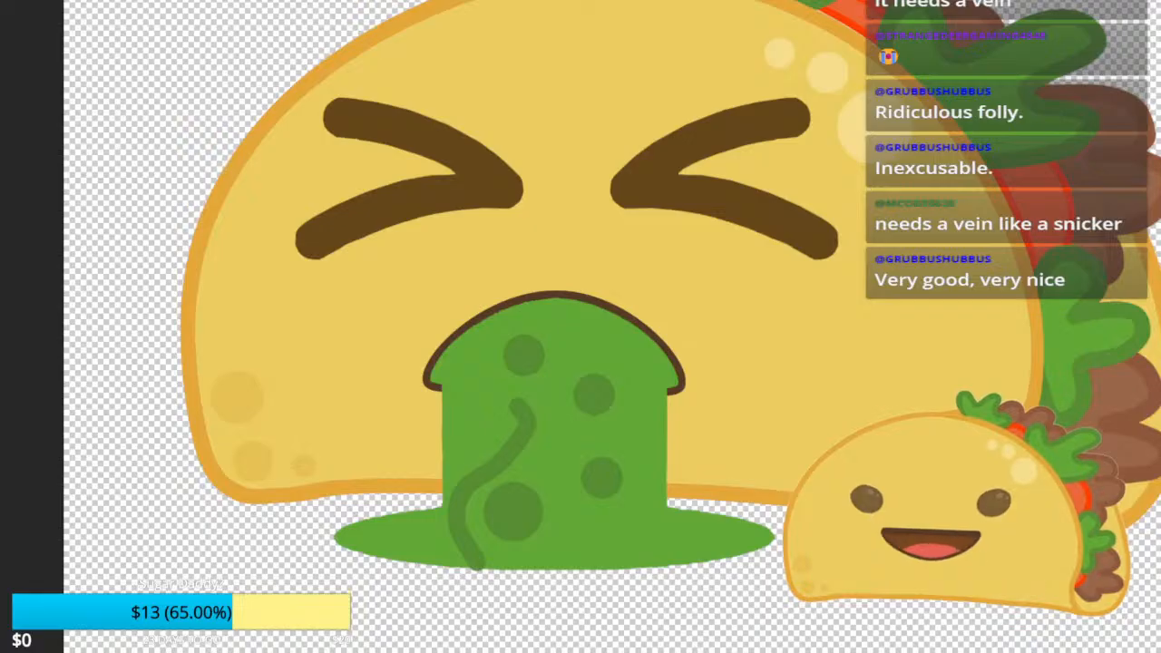
pyautogui.hotkey('ctrl', 'z')
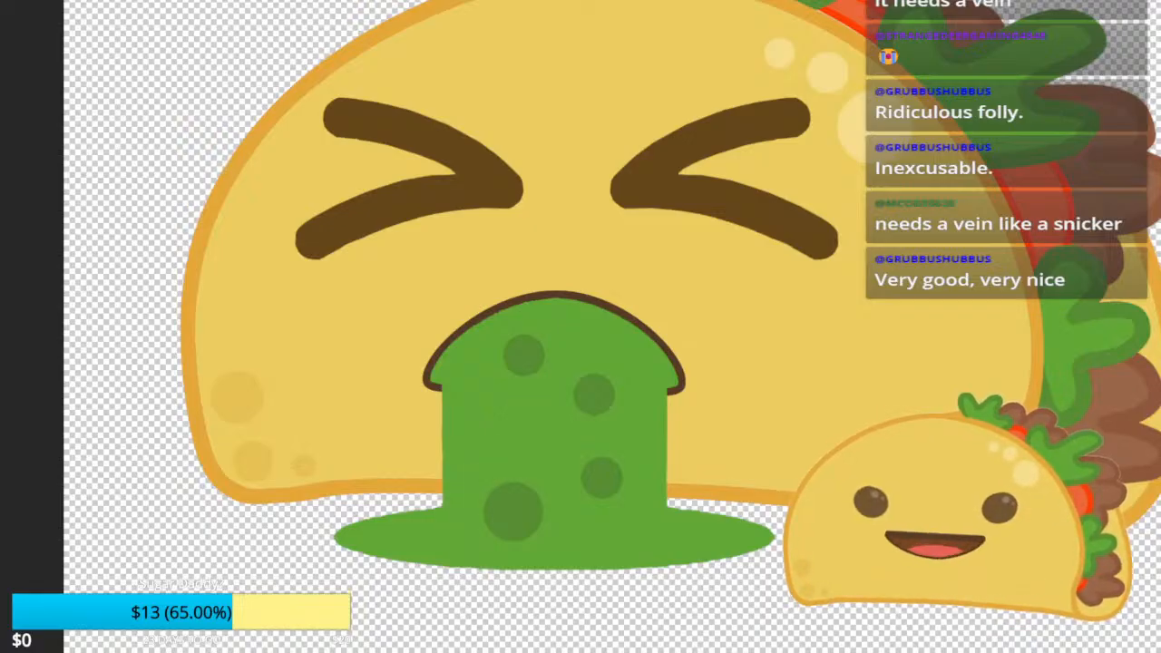
# Step: Draw thinner, branching darker-green veins over the left part of the vomit, undoing and redrawing unsatisfactory strokes
pyautogui.moveTo(471, 566)
pyautogui.mouseDown()
pyautogui.moveTo(473, 490)
pyautogui.moveTo(548, 395)
pyautogui.moveTo(512, 410)
pyautogui.moveTo(468, 370)
pyautogui.mouseUp()
pyautogui.hotkey('ctrl', 'z')
pyautogui.moveTo(504, 444)
pyautogui.mouseDown()
pyautogui.moveTo(470, 401)
pyautogui.moveTo(466, 368)
pyautogui.mouseUp()
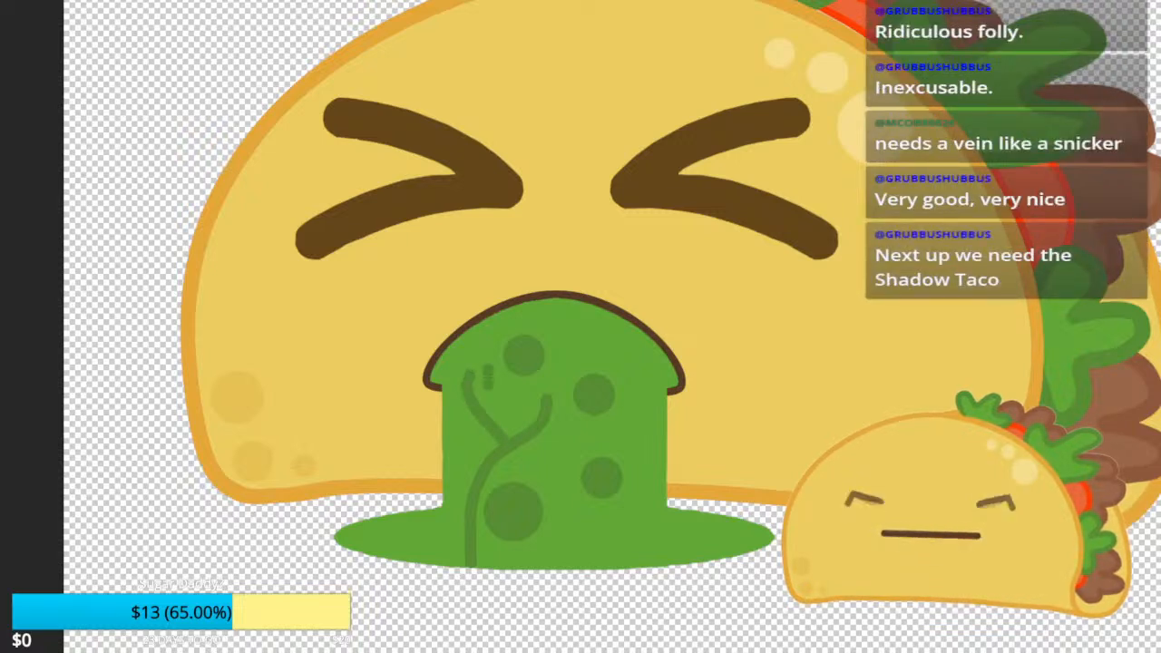
pyautogui.hotkey('ctrl', 'z')
pyautogui.moveTo(488, 434)
pyautogui.mouseDown()
pyautogui.moveTo(471, 398)
pyautogui.moveTo(481, 358)
pyautogui.moveTo(499, 419)
pyautogui.moveTo(533, 404)
pyautogui.moveTo(537, 390)
pyautogui.moveTo(441, 492)
pyautogui.mouseUp()
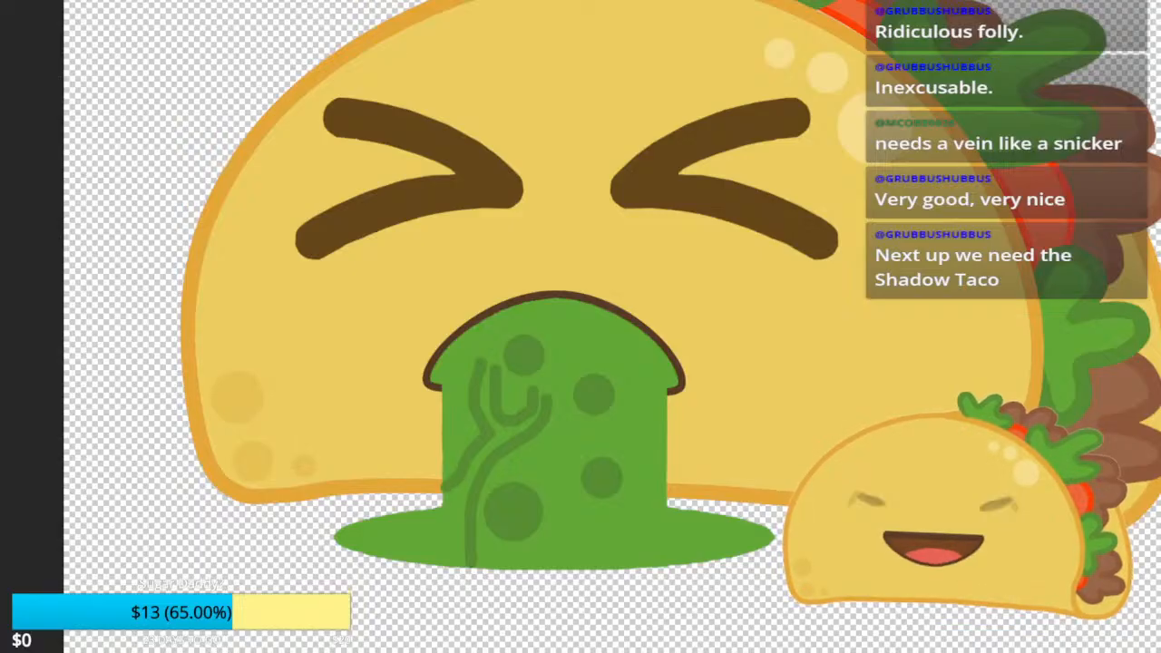
# Step: Add branching darker-green veins to the vomit's lower right part and short ones below the mouth's upper-right edge
pyautogui.moveTo(669, 413)
pyautogui.mouseDown()
pyautogui.moveTo(591, 446)
pyautogui.moveTo(560, 486)
pyautogui.moveTo(571, 525)
pyautogui.moveTo(552, 571)
pyautogui.mouseUp()
pyautogui.moveTo(603, 537)
pyautogui.mouseDown()
pyautogui.moveTo(580, 575)
pyautogui.moveTo(609, 548)
pyautogui.moveTo(617, 570)
pyautogui.moveTo(633, 559)
pyautogui.moveTo(597, 506)
pyautogui.moveTo(637, 481)
pyautogui.moveTo(670, 434)
pyautogui.mouseUp()
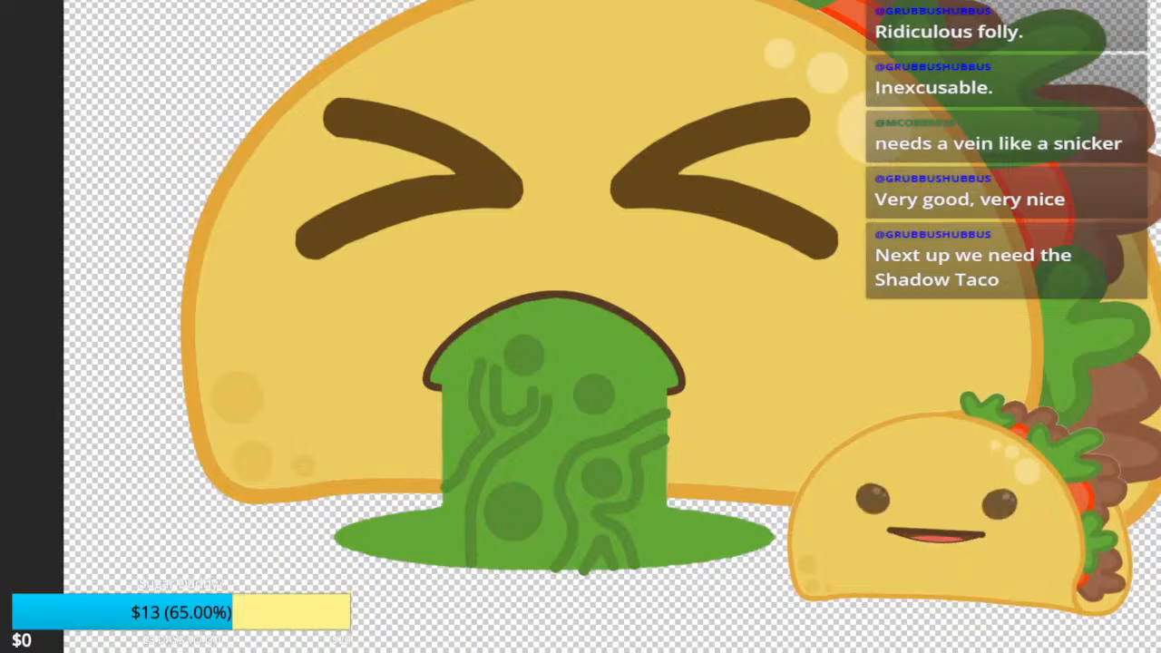
pyautogui.moveTo(563, 297)
pyautogui.mouseDown()
pyautogui.moveTo(562, 372)
pyautogui.moveTo(582, 359)
pyautogui.moveTo(577, 298)
pyautogui.mouseUp()
pyautogui.moveTo(645, 330); pyautogui.dragTo(623, 412)
pyautogui.moveTo(624, 324); pyautogui.dragTo(607, 366)
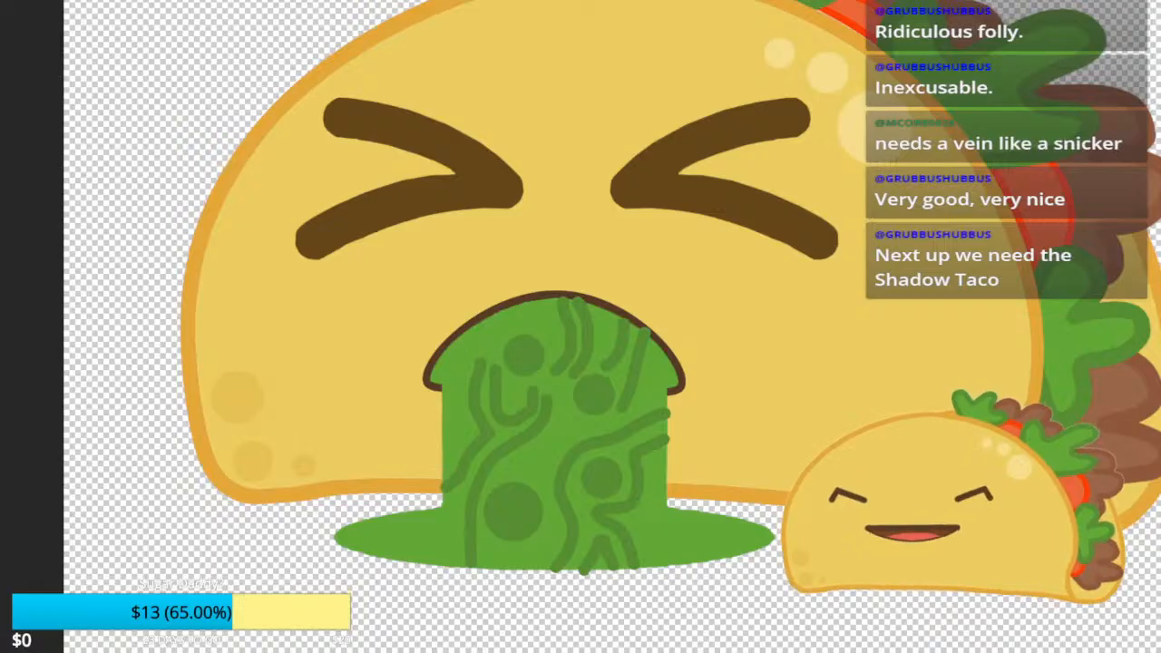
pyautogui.scroll(-5, 671, 384)
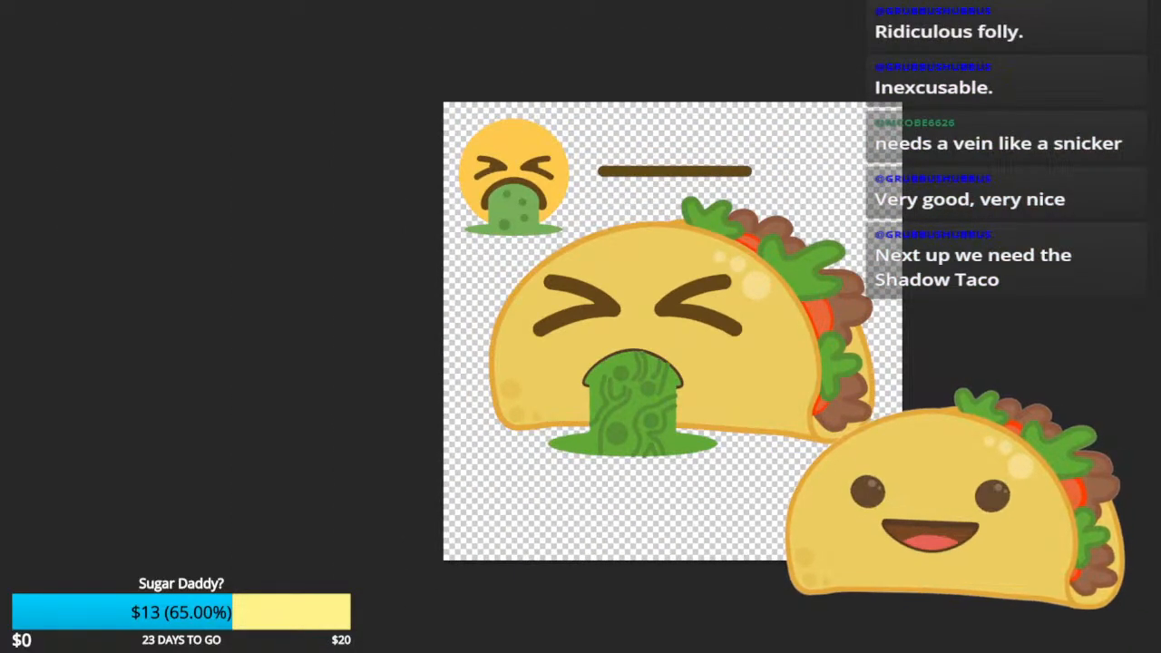
# Step: Undo all the darker-green vein strokes drawn over the vomit
pyautogui.scroll(3, 883, 395)
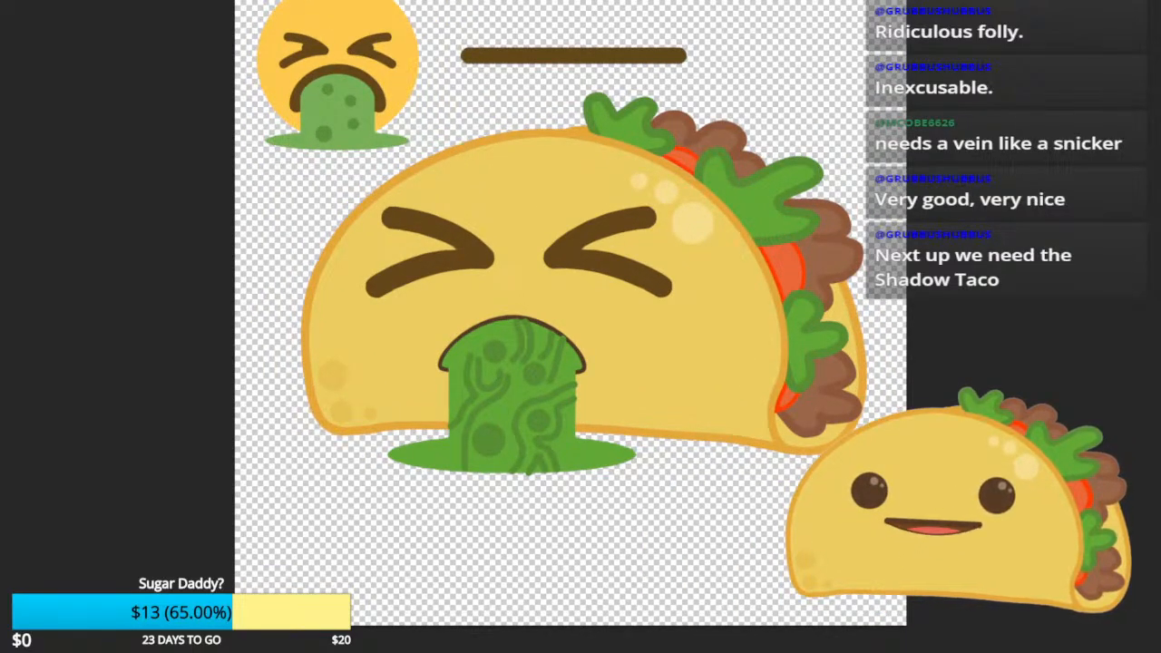
pyautogui.scroll(2, 470, 412)
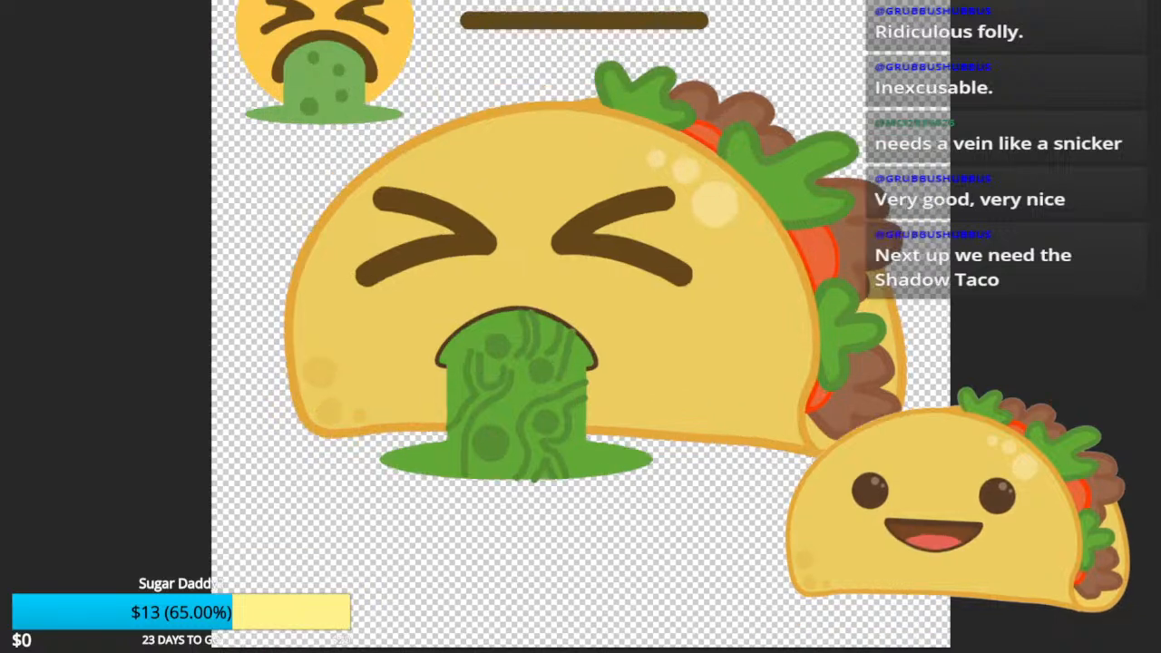
pyautogui.hotkey('ctrl', 'z')
pyautogui.hotkey('ctrl', 'z')
pyautogui.hotkey('ctrl', 'z')
pyautogui.hotkey('ctrl', 'z')
pyautogui.hotkey('ctrl', 'z')
pyautogui.hotkey('ctrl', 'z')
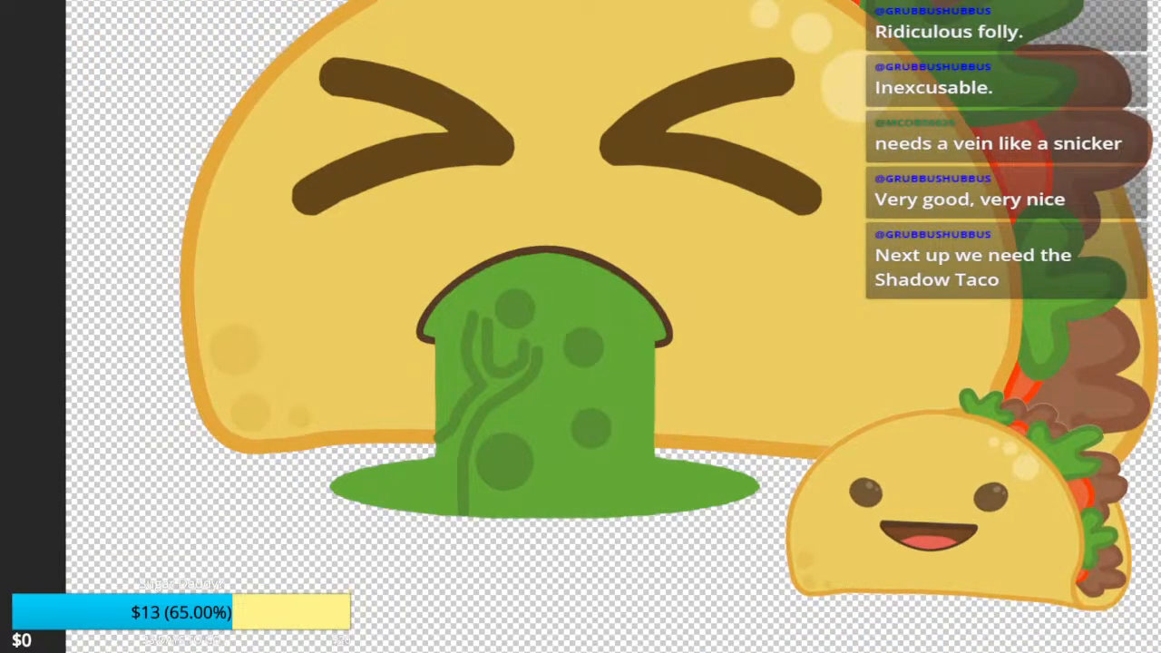
pyautogui.scroll(-2, 526, 428)
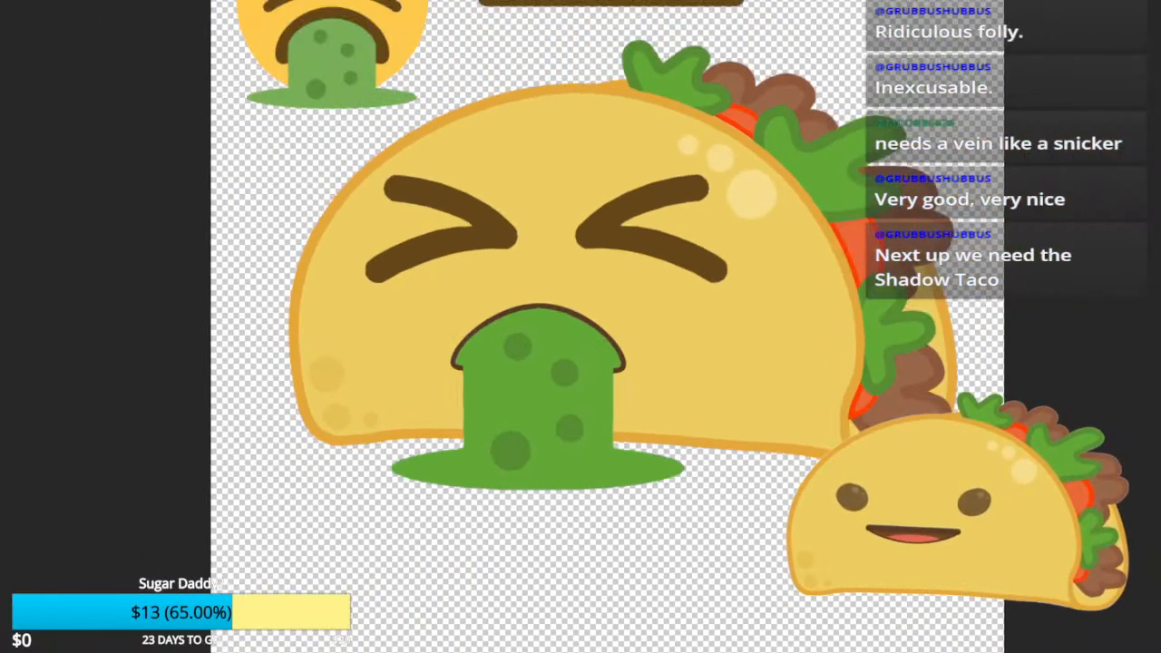
# Step: Examine the spotted vomit against the whole taco and the reference emoji
pyautogui.scroll(2, 526, 428)
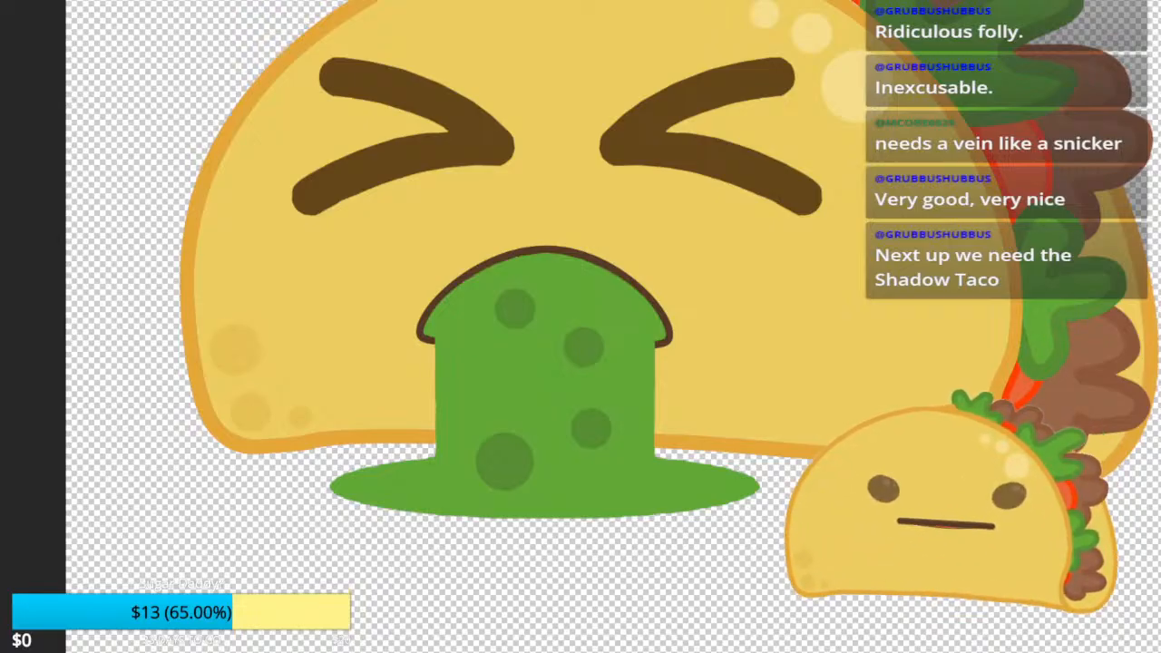
pyautogui.scroll(-3, 544, 363)
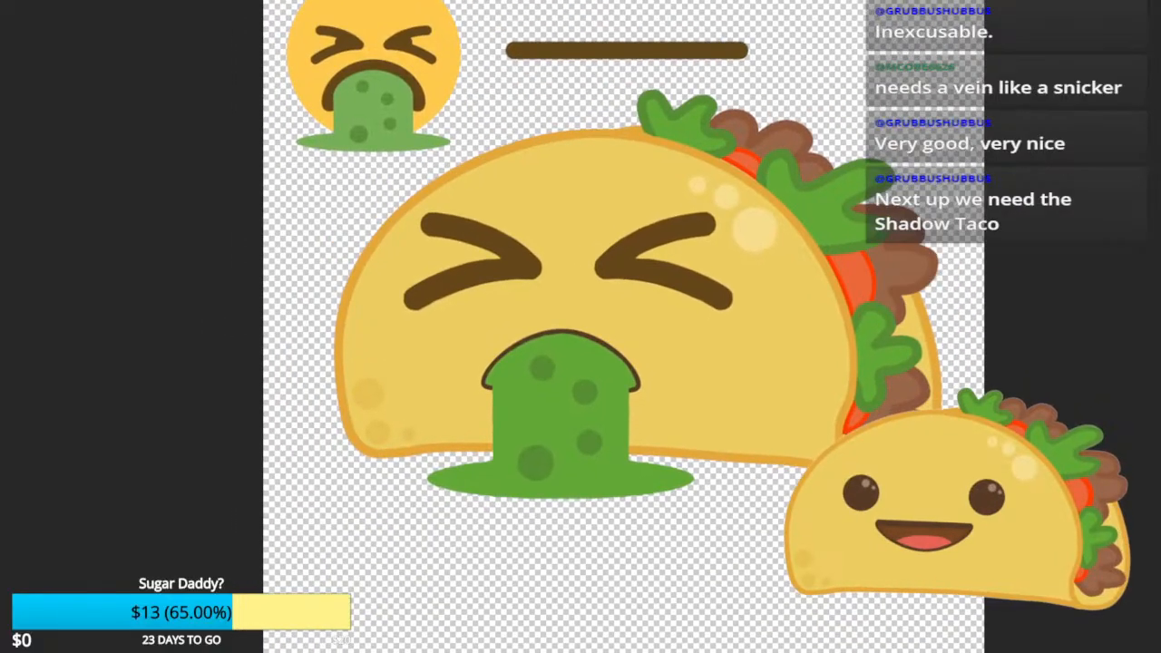
pyautogui.moveTo(562, 363); pyautogui.dragTo(528, 354)
pyautogui.scroll(-1, 580, 327)
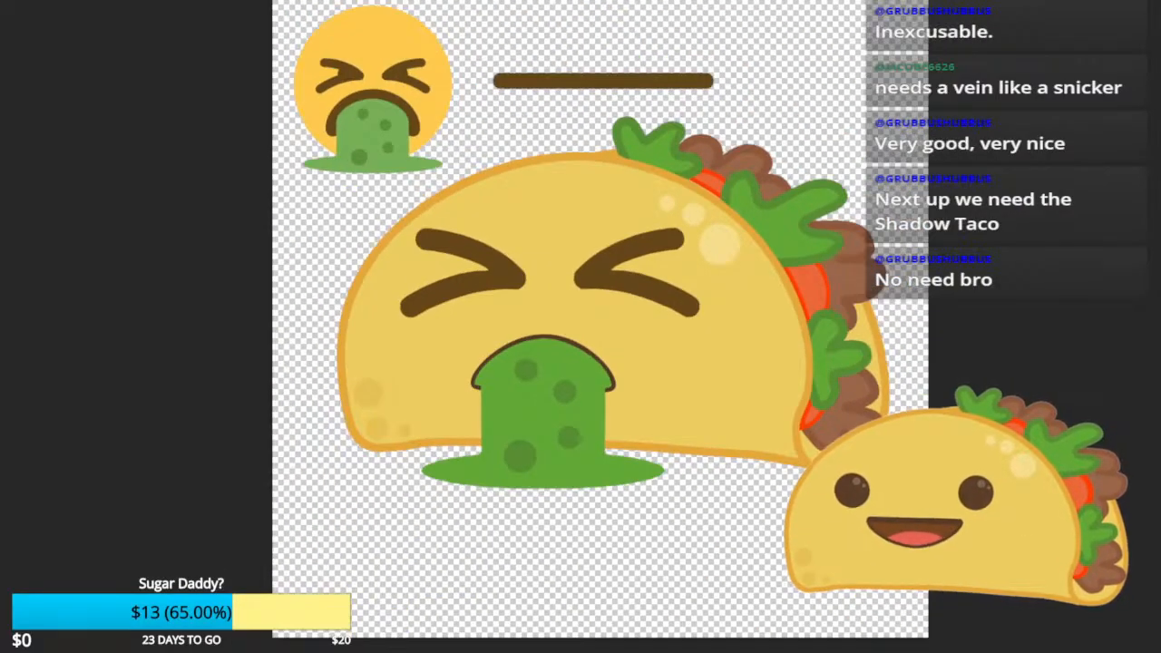
pyautogui.scroll(1, 704, 463)
pyautogui.moveTo(690, 463); pyautogui.dragTo(687, 490)
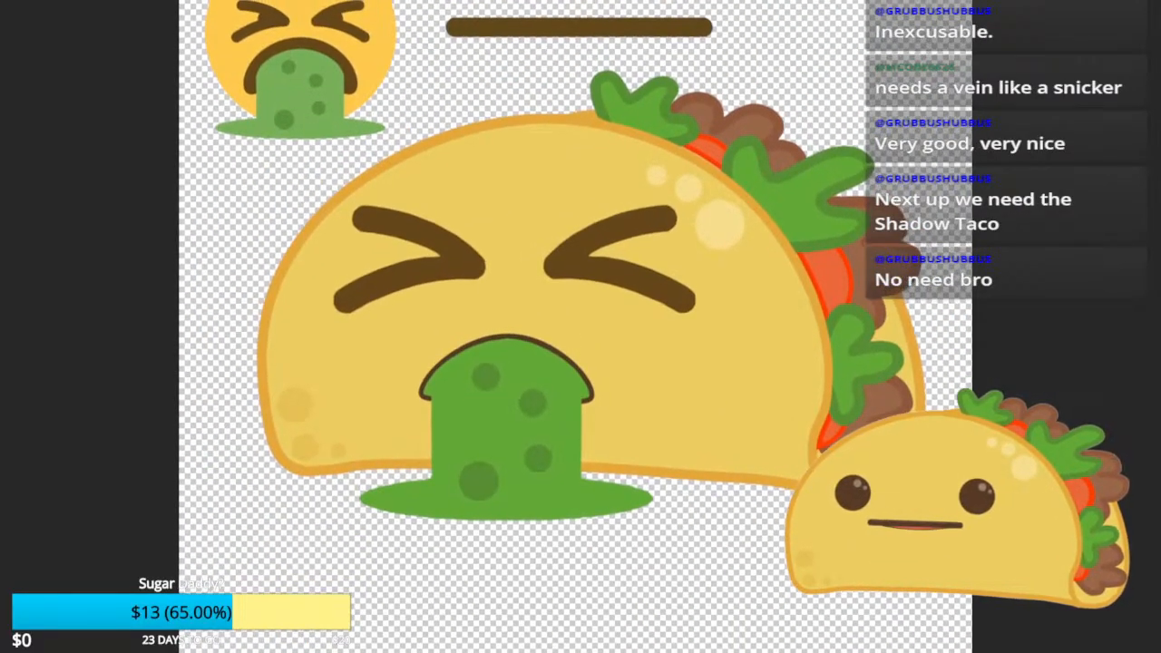
pyautogui.scroll(1, 687, 489)
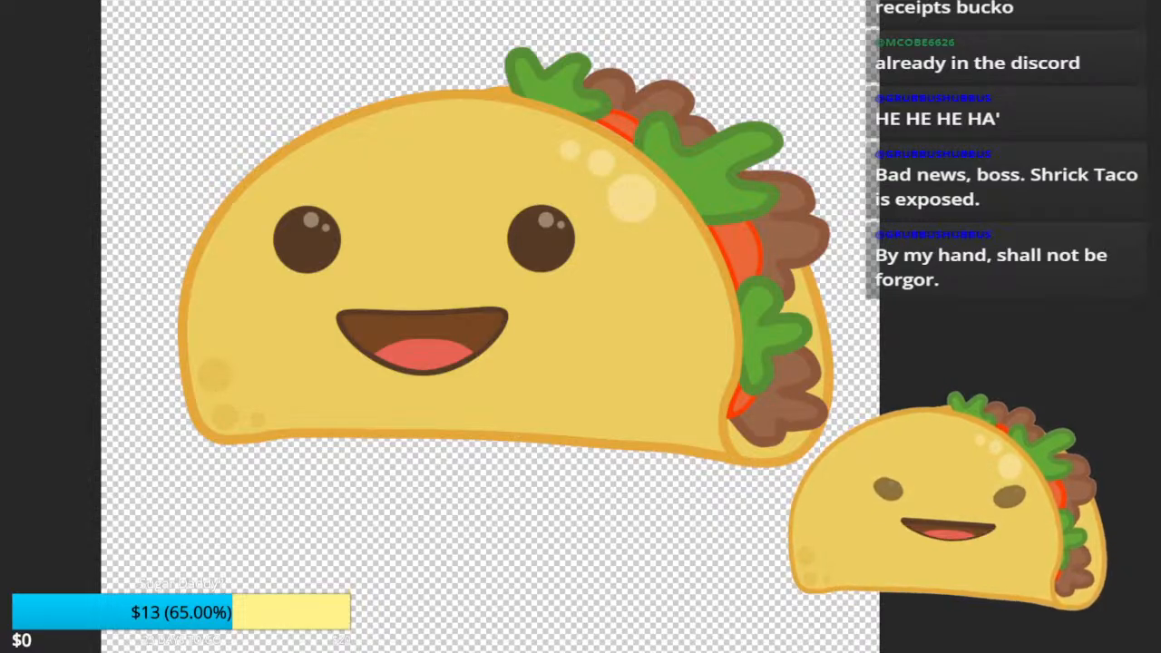
# Step: Paste the Shadow the Hedgehog picture onto the happy taco and enlarge it over the taco's left part
pyautogui.hotkey('ctrl', 'v')
pyautogui.hotkey('ctrl', 't')
pyautogui.moveTo(490, 276); pyautogui.dragTo(417, 356)
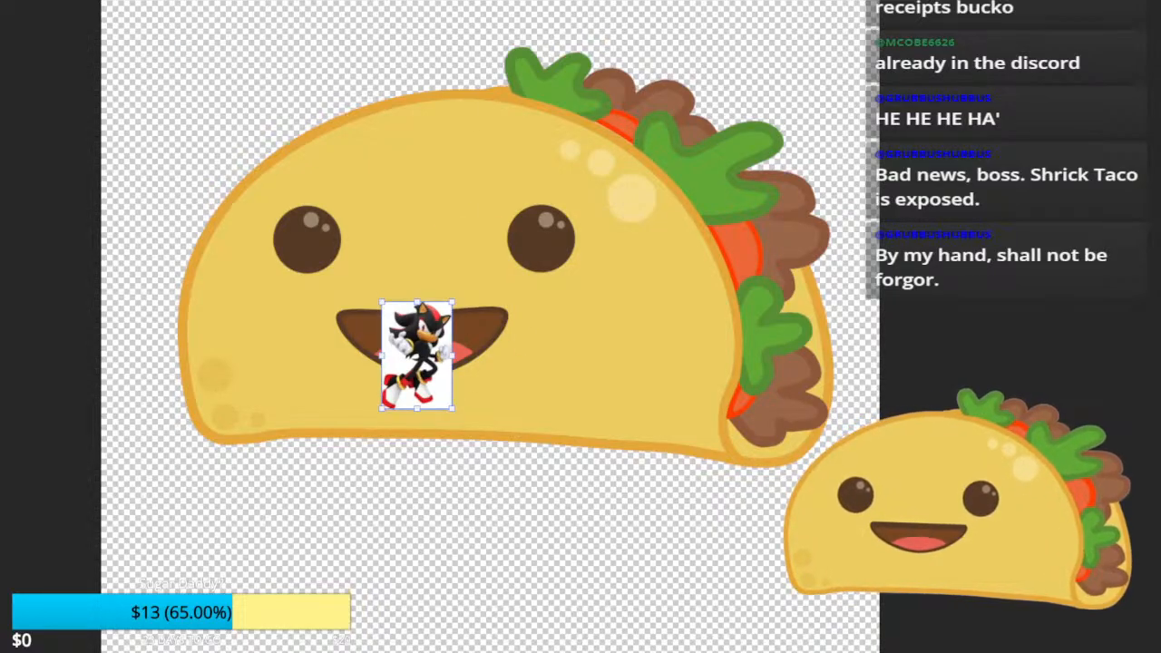
pyautogui.moveTo(452, 303); pyautogui.dragTo(680, 0)
pyautogui.moveTo(531, 183); pyautogui.dragTo(275, 133)
pyautogui.press('Return')
# Step: Shift the Shadow the Hedgehog picture slightly and delete it from the happy taco's canvas
pyautogui.hotkey('ctrl', 't')
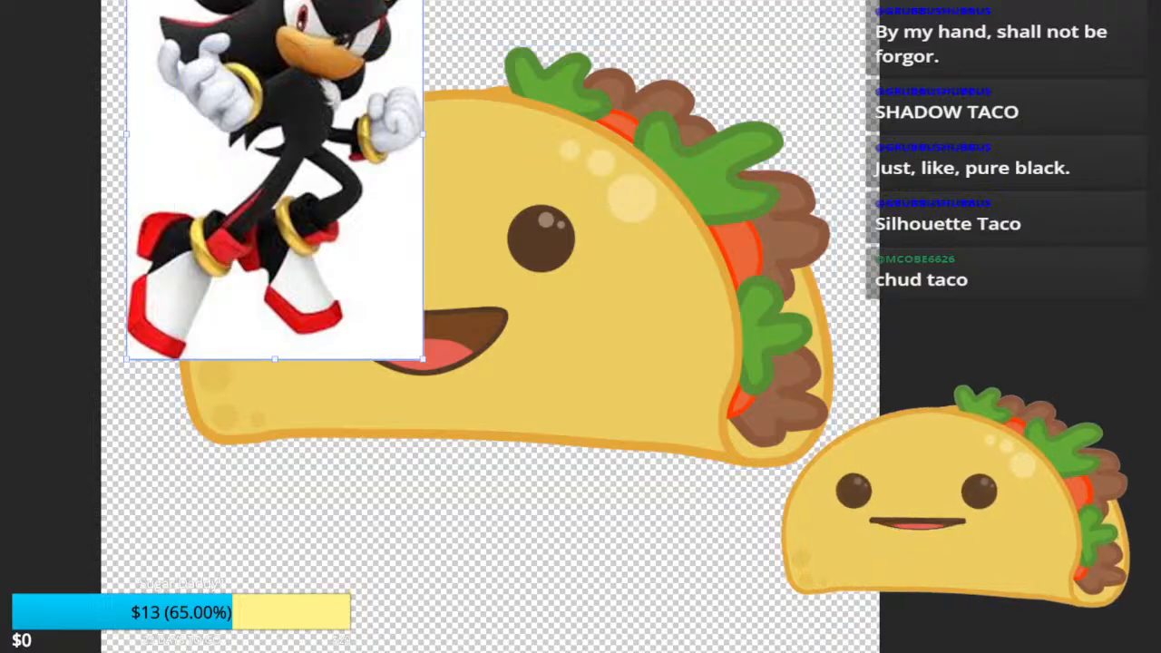
pyautogui.moveTo(275, 181); pyautogui.dragTo(289, 193)
pyautogui.press('Delete')
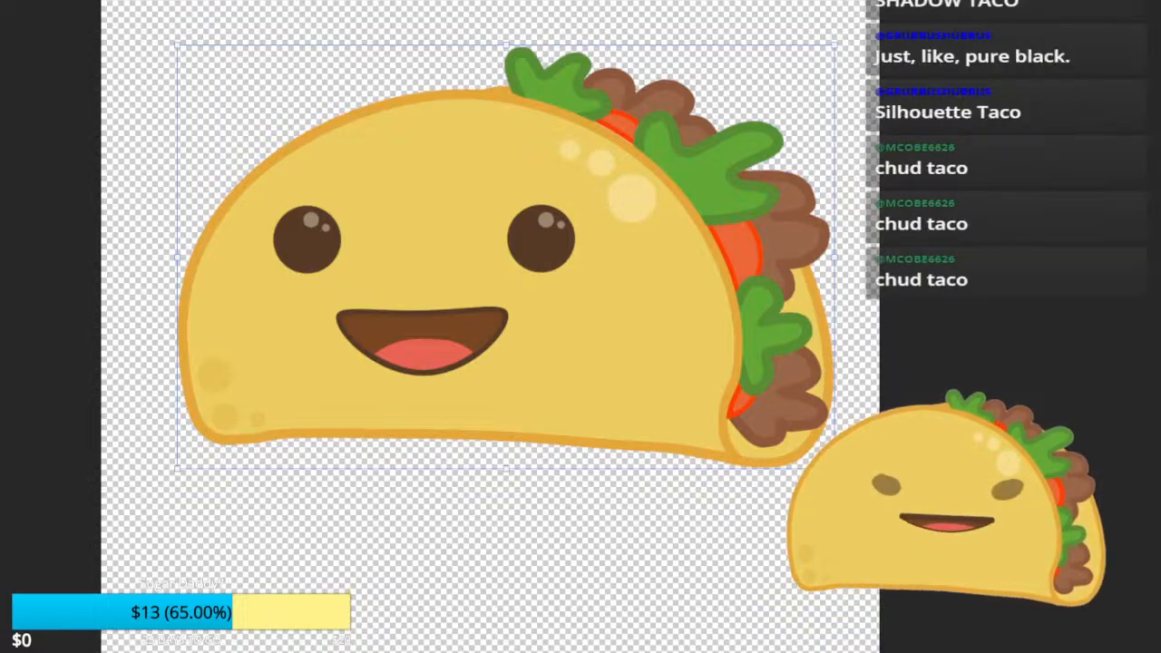
# Step: Place the black line-art taco with the open mouth over the colour taco and move it slightly upward
pyautogui.hotkey('ctrl', 'v')
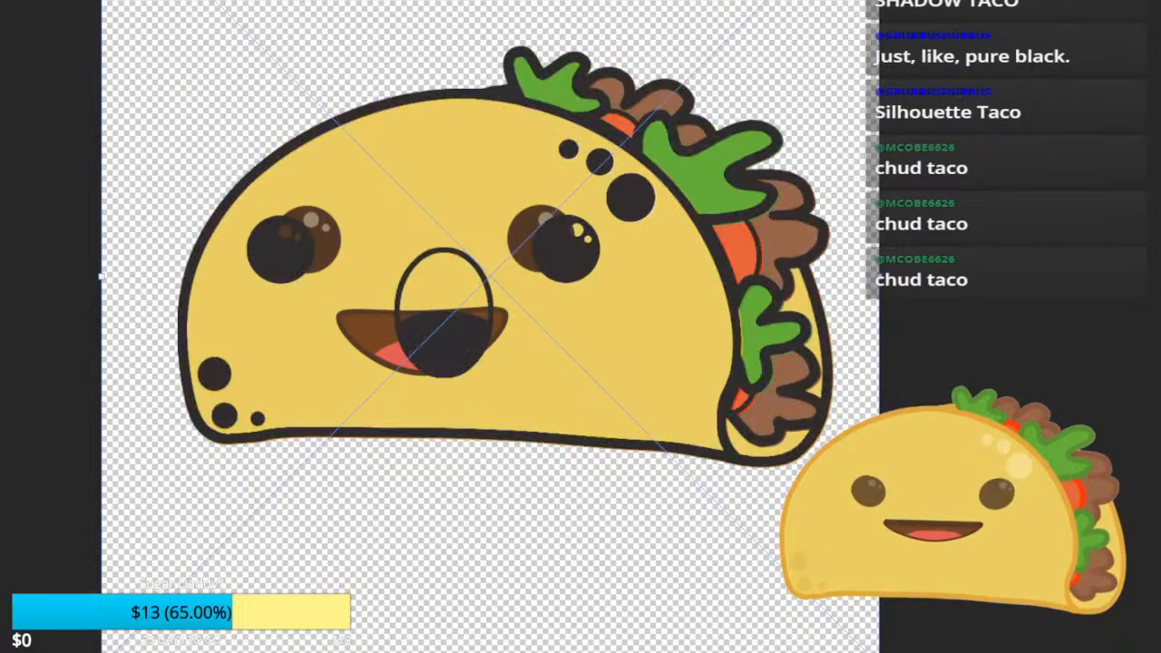
pyautogui.press('Return')
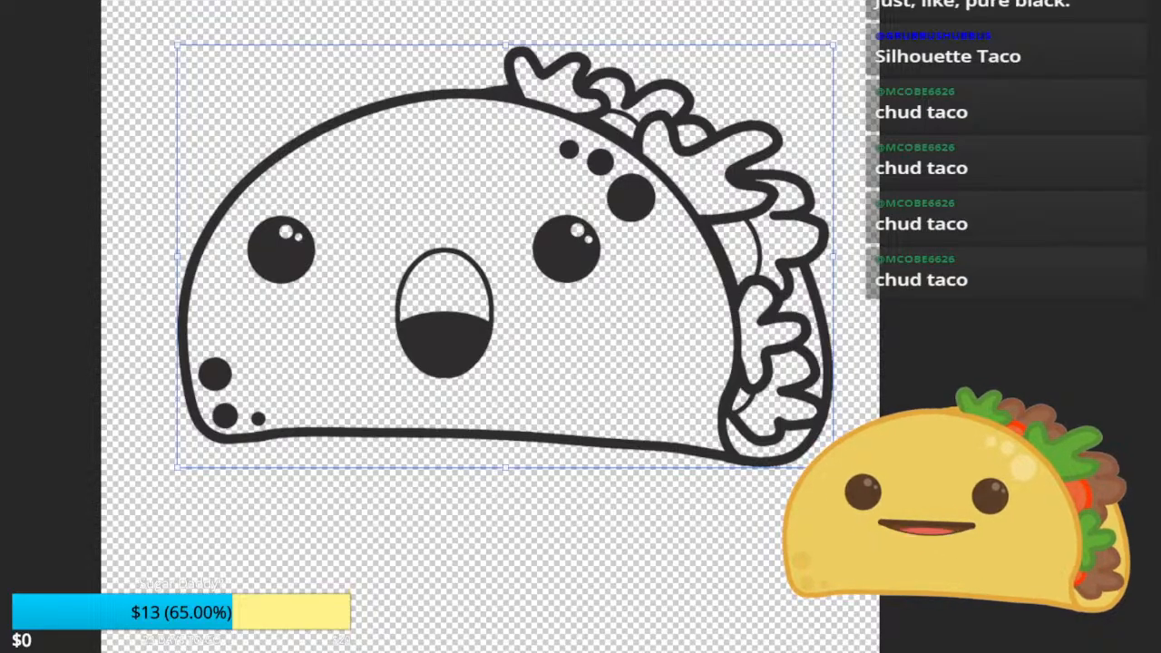
pyautogui.moveTo(505, 257)
pyautogui.mouseDown()
pyautogui.moveTo(490, 217)
pyautogui.moveTo(508, 245)
pyautogui.moveTo(511, 220)
pyautogui.moveTo(510, 235)
pyautogui.mouseUp()
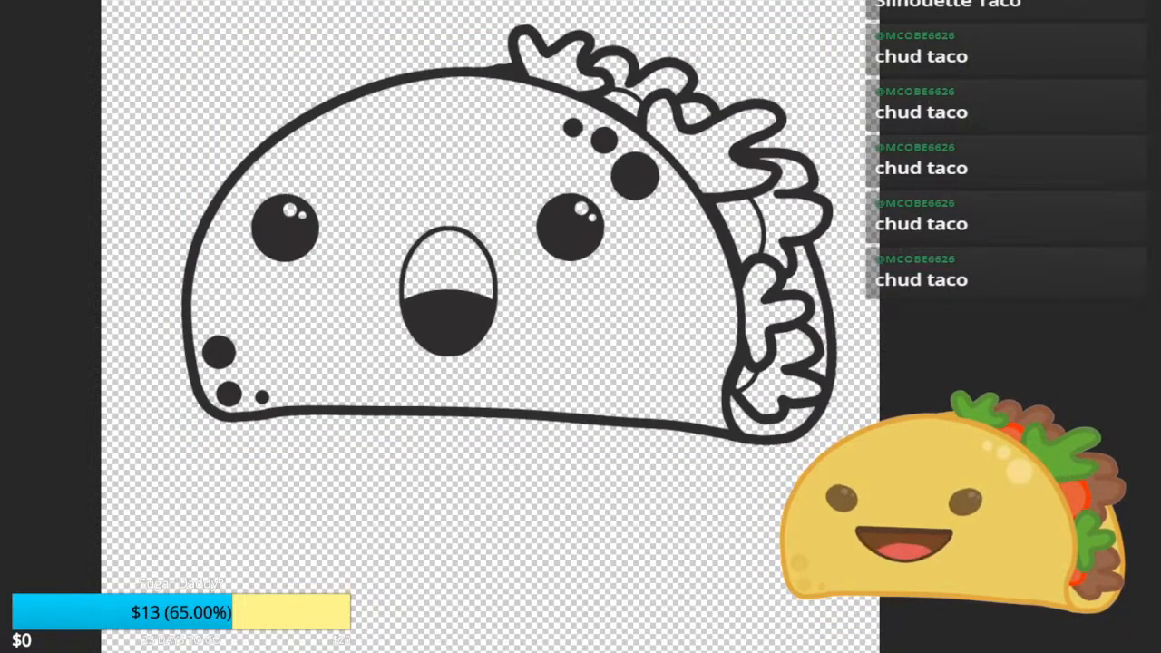
# Step: Examine the line-art taco's outline, eyes, mouth and filling at different magnifications
pyautogui.moveTo(614, 311); pyautogui.dragTo(614, 313)
pyautogui.scroll(3, 615, 313)
pyautogui.scroll(-2, 614, 313)
pyautogui.scroll(2, 614, 313)
pyautogui.scroll(-1, 614, 313)
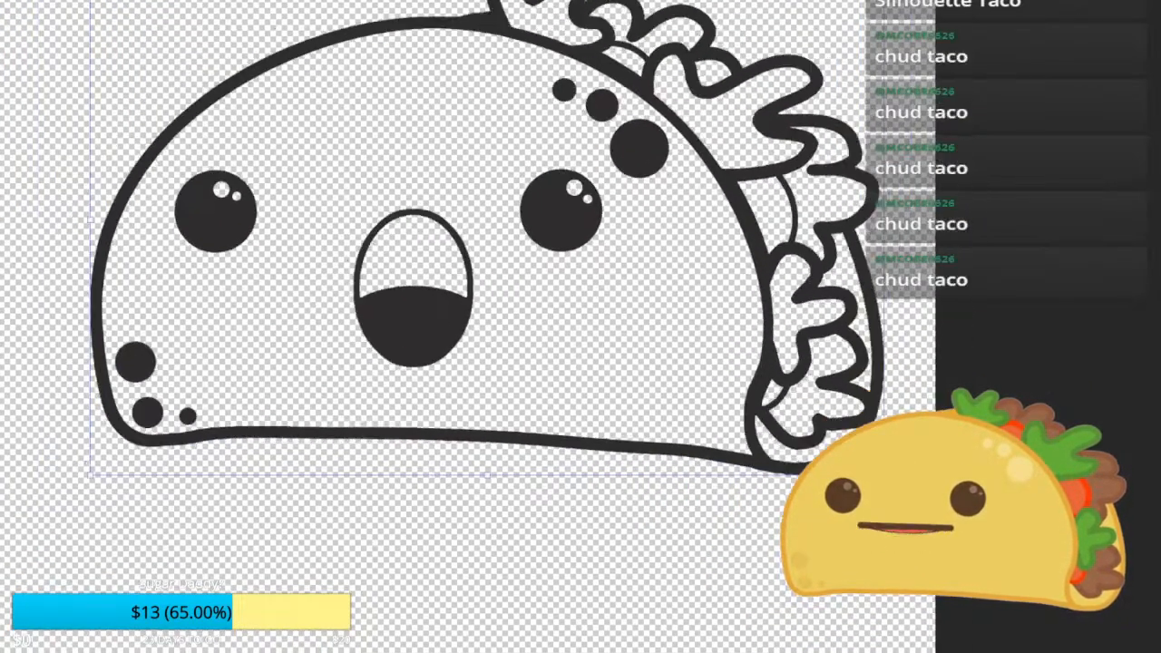
pyautogui.scroll(-1, 614, 313)
pyautogui.scroll(2, 615, 313)
pyautogui.scroll(-2, 614, 313)
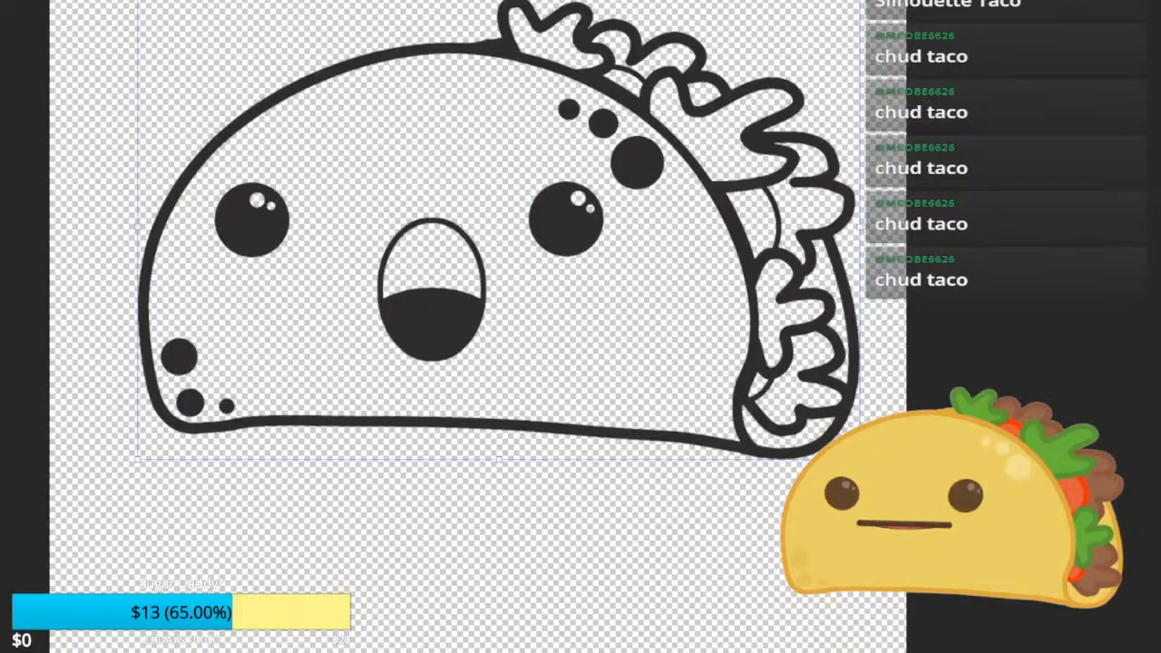
pyautogui.moveTo(614, 313); pyautogui.dragTo(678, 289)
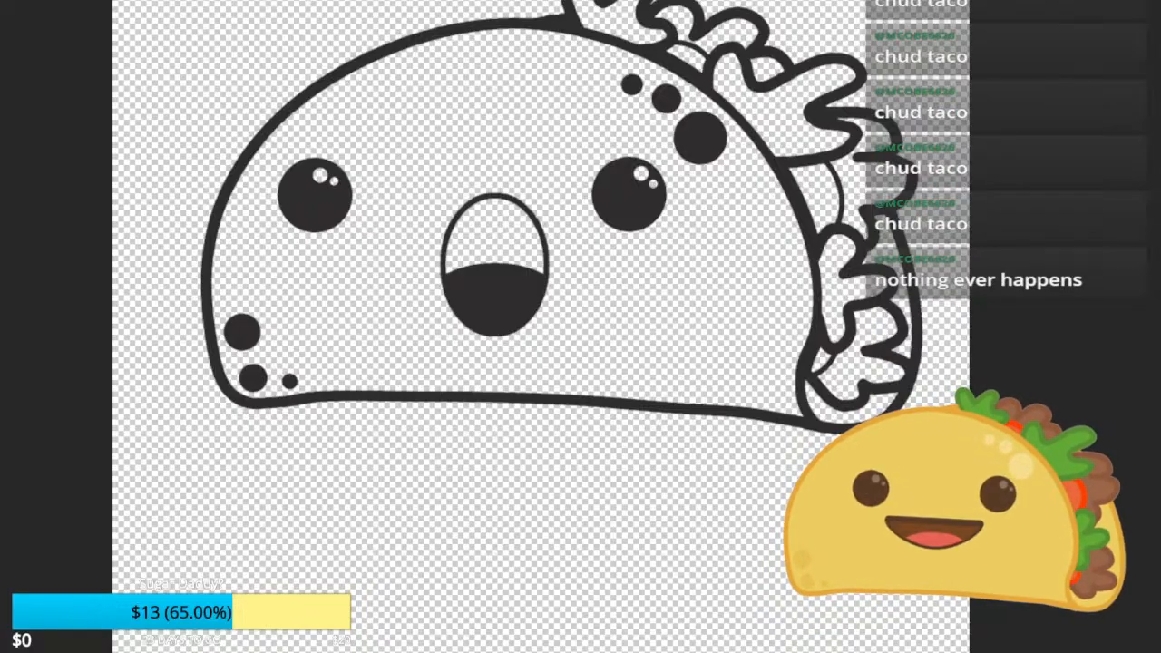
# Step: Place the sheet of line-art taco faces with the Tosty Taco lettering, inspect it and delete it
pyautogui.press('Return')
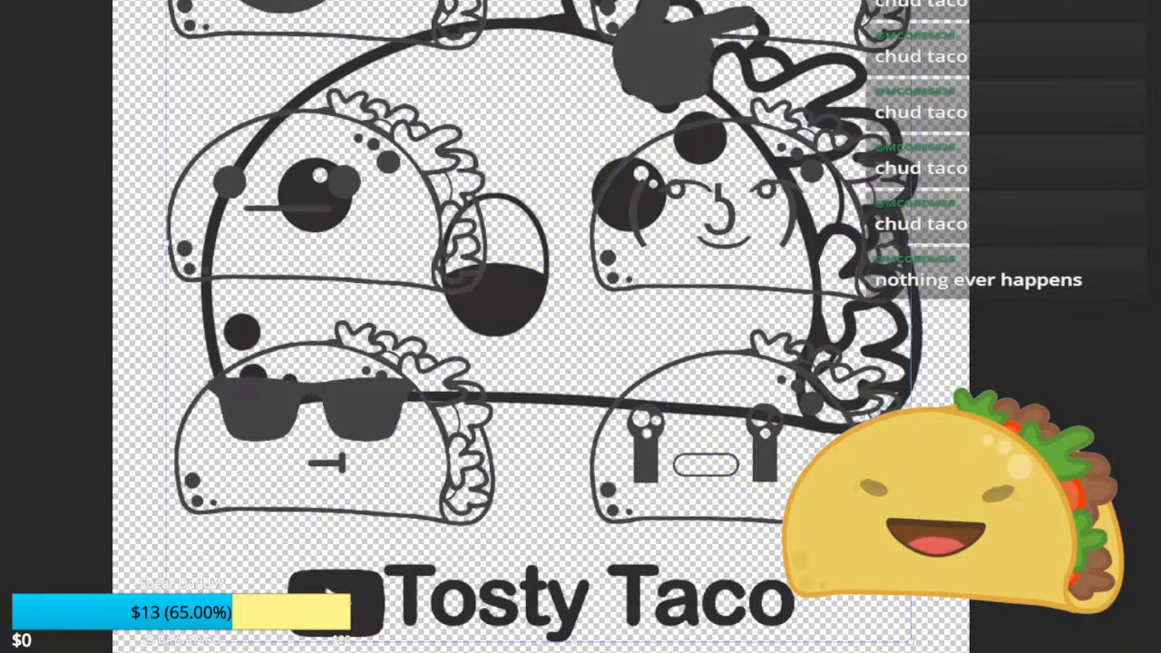
pyautogui.scroll(-3, 813, 272)
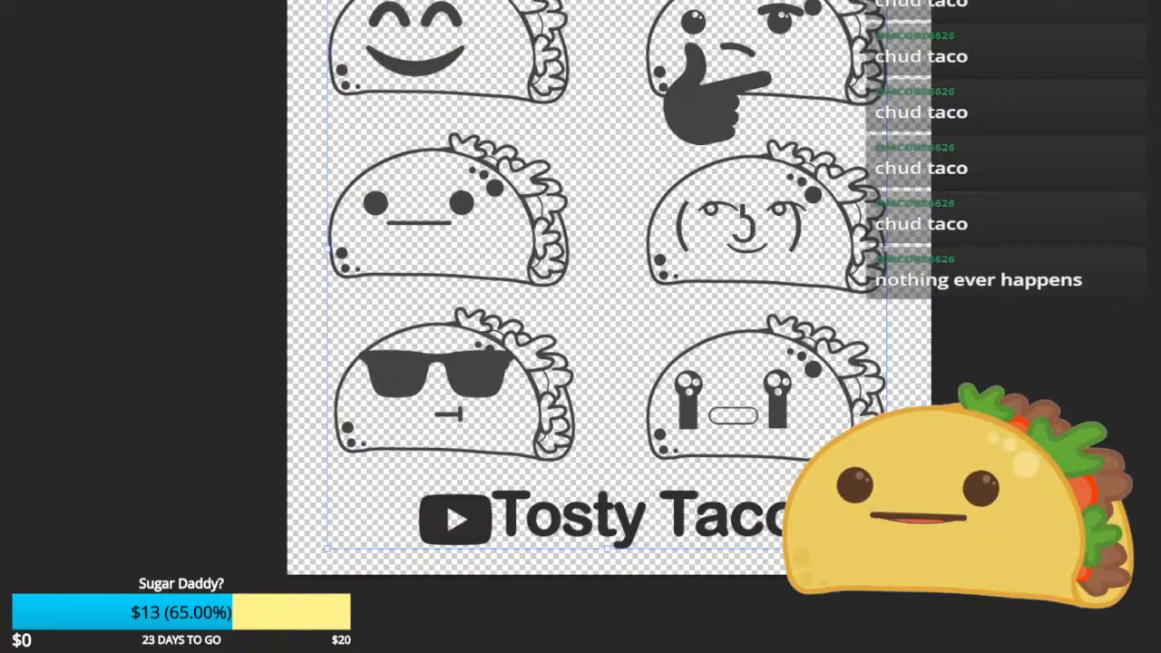
pyautogui.scroll(2, 688, 244)
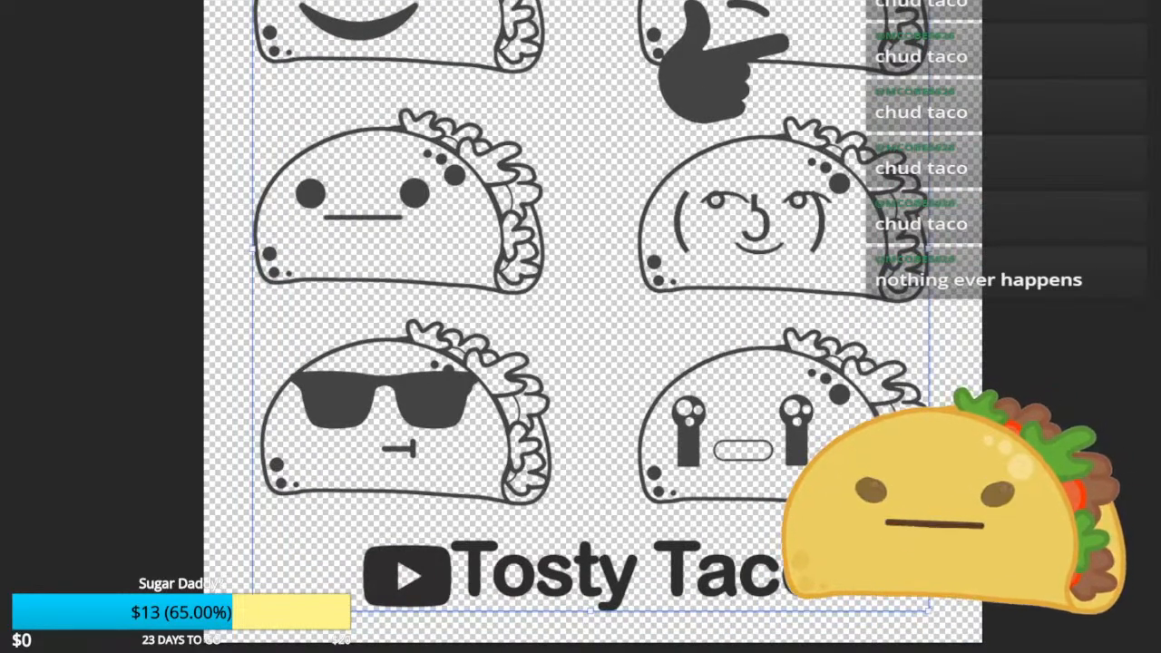
pyautogui.press('Delete')
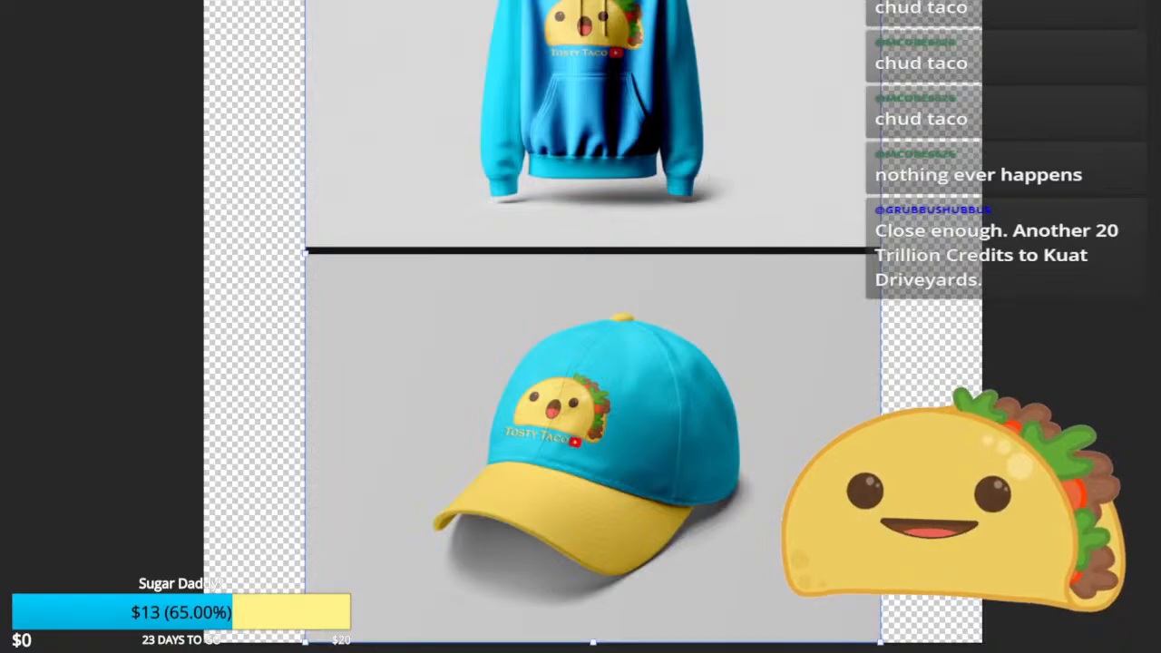
# Step: Examine the taco artwork on the blue hoodie and cap mockups, close up and as a whole
pyautogui.moveTo(607, 39); pyautogui.dragTo(568, 204)
pyautogui.scroll(8, 569, 204)
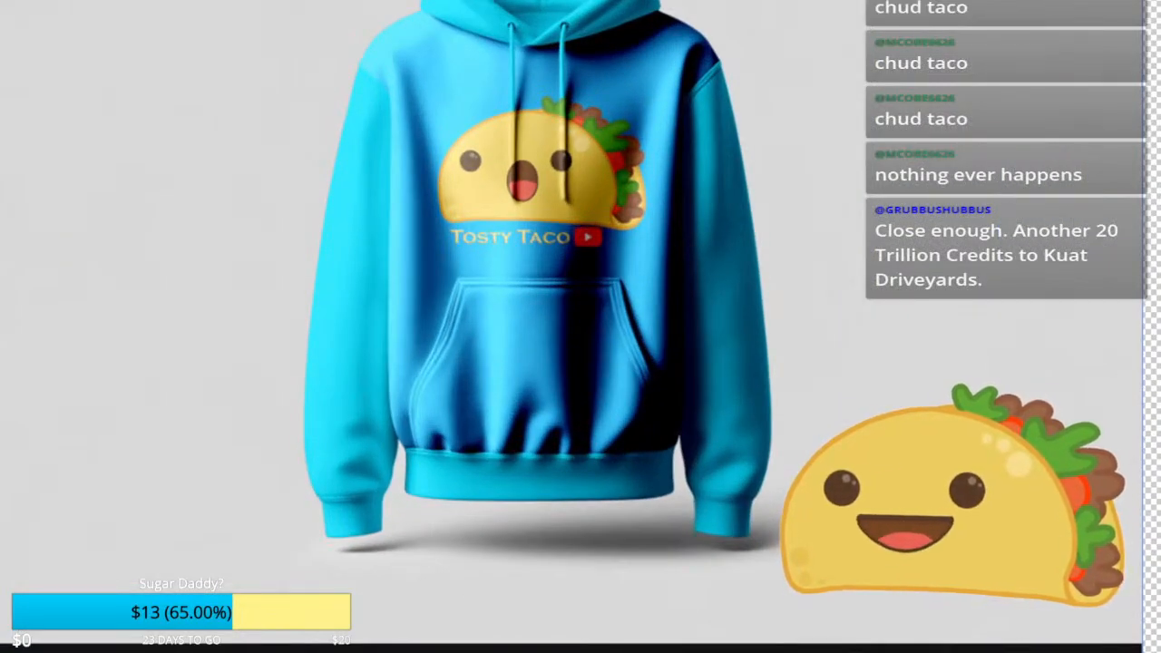
pyautogui.scroll(3, 451, 186)
pyautogui.scroll(-4, 451, 186)
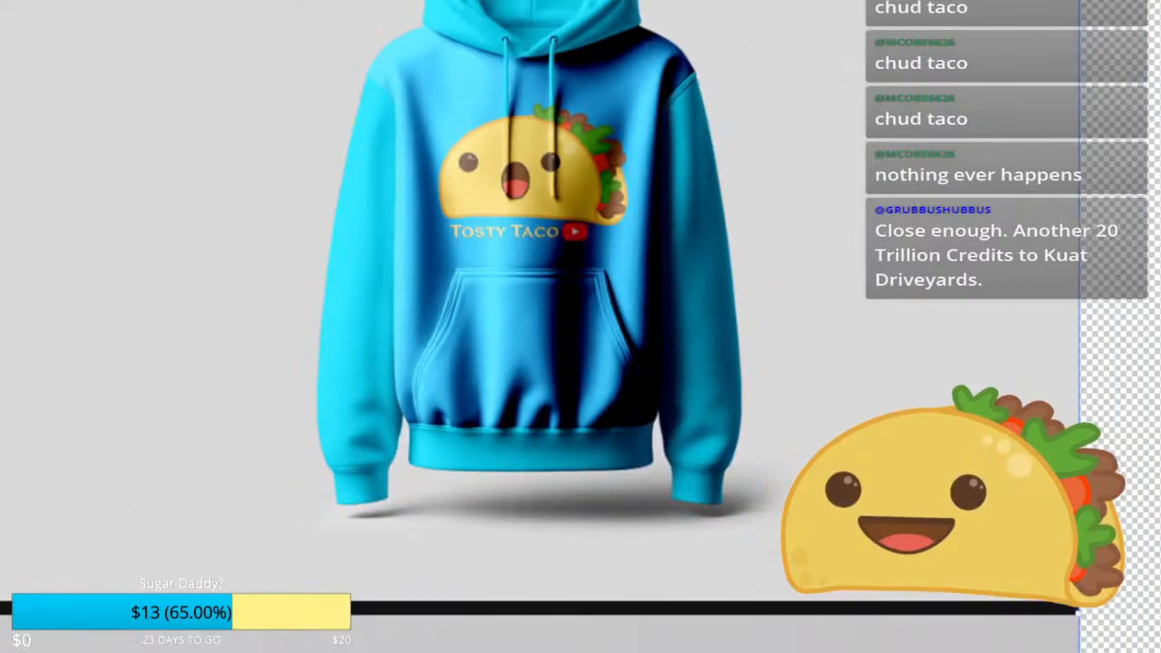
pyautogui.scroll(2, 565, 256)
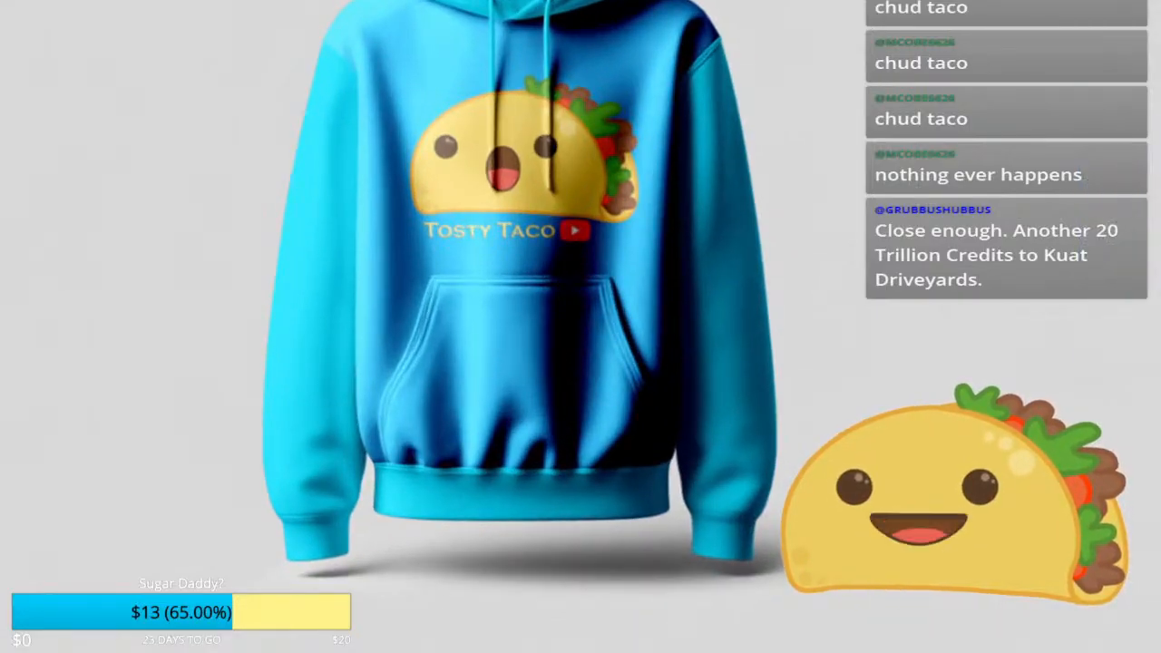
pyautogui.scroll(-5, 508, 272)
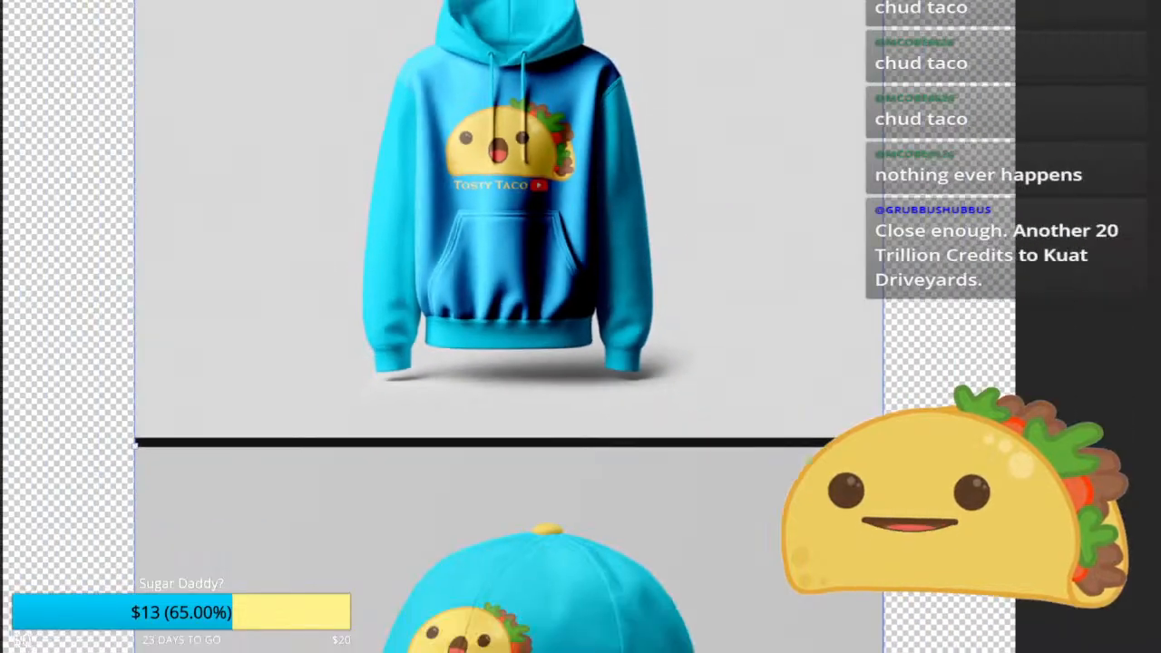
pyautogui.scroll(1, 503, 273)
pyautogui.scroll(2, 505, 261)
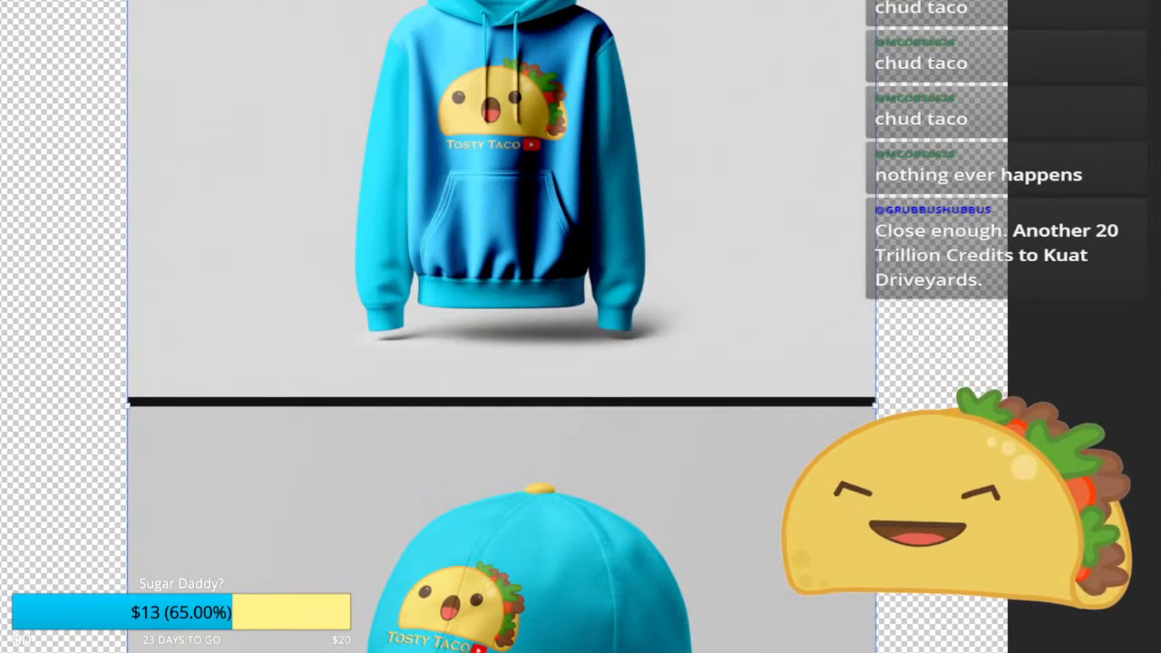
pyautogui.scroll(-2, 617, 229)
pyautogui.moveTo(617, 229); pyautogui.dragTo(663, 159)
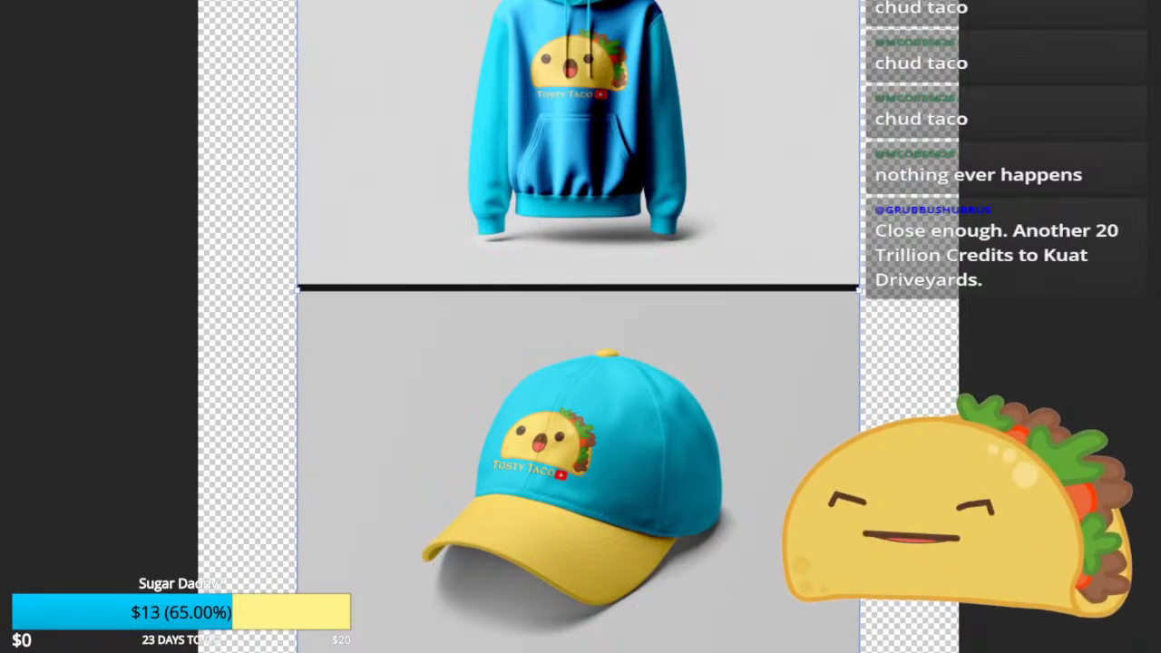
# Step: Delete the hoodie and cap mockup picture and paste the full-colour happy taco onto the canvas
pyautogui.press('Delete')
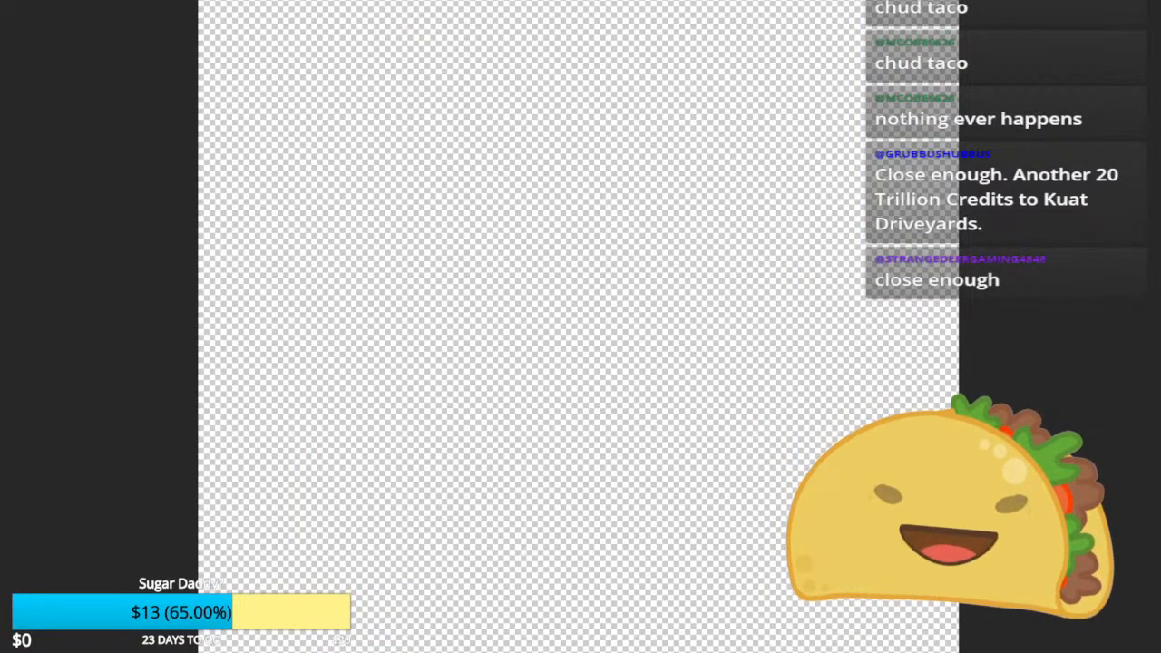
pyautogui.hotkey('ctrl', 'v')
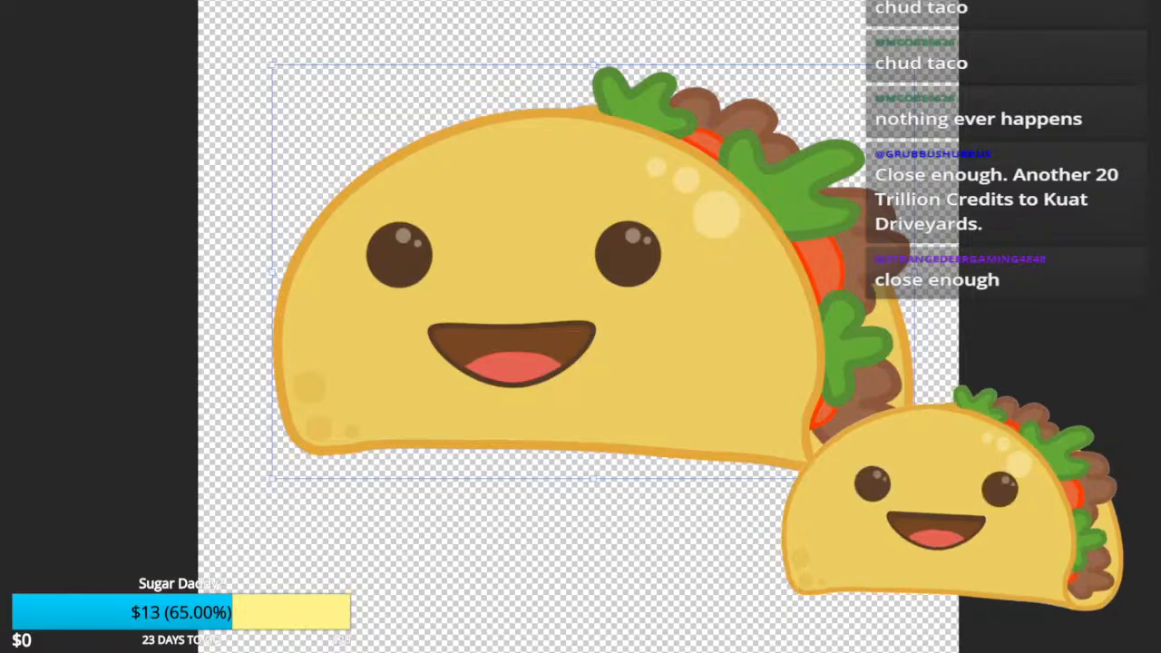
pyautogui.scroll(1, 501, 304)
# Step: Fill the whole taco silhouette, selected along its outer edge, with dark grey and deselect it
pyautogui.press('b')
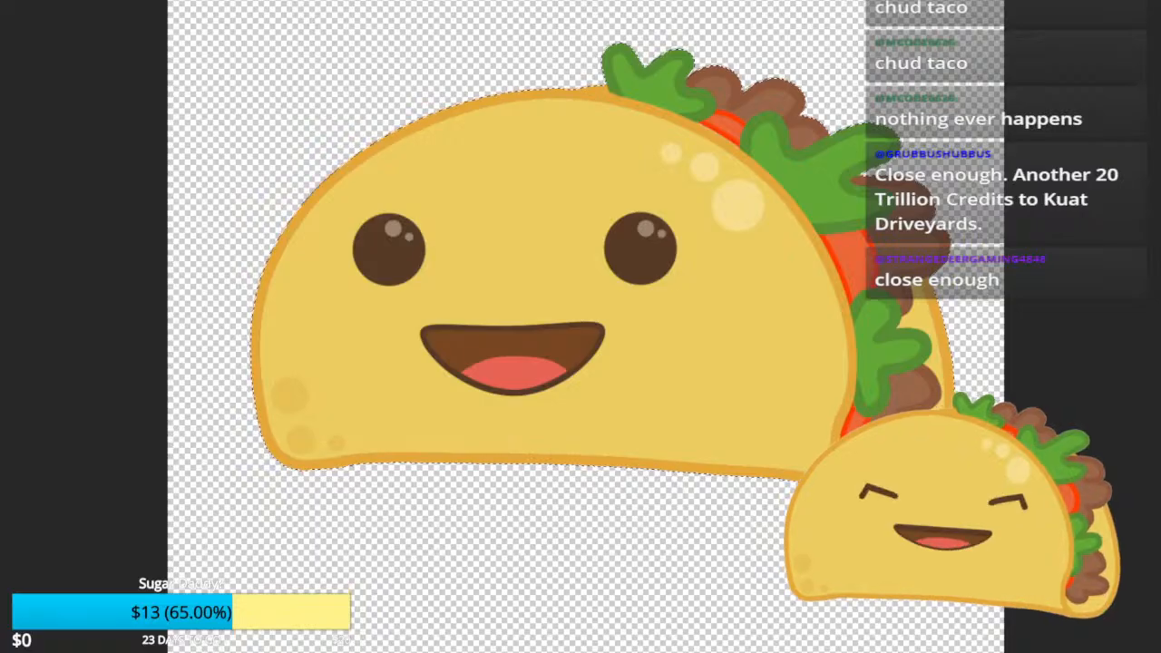
pyautogui.hotkey('alt', 'BackSpace')
pyautogui.hotkey('ctrl', 'd')
pyautogui.scroll(-2, 796, 334)
pyautogui.scroll(-1, 790, 310)
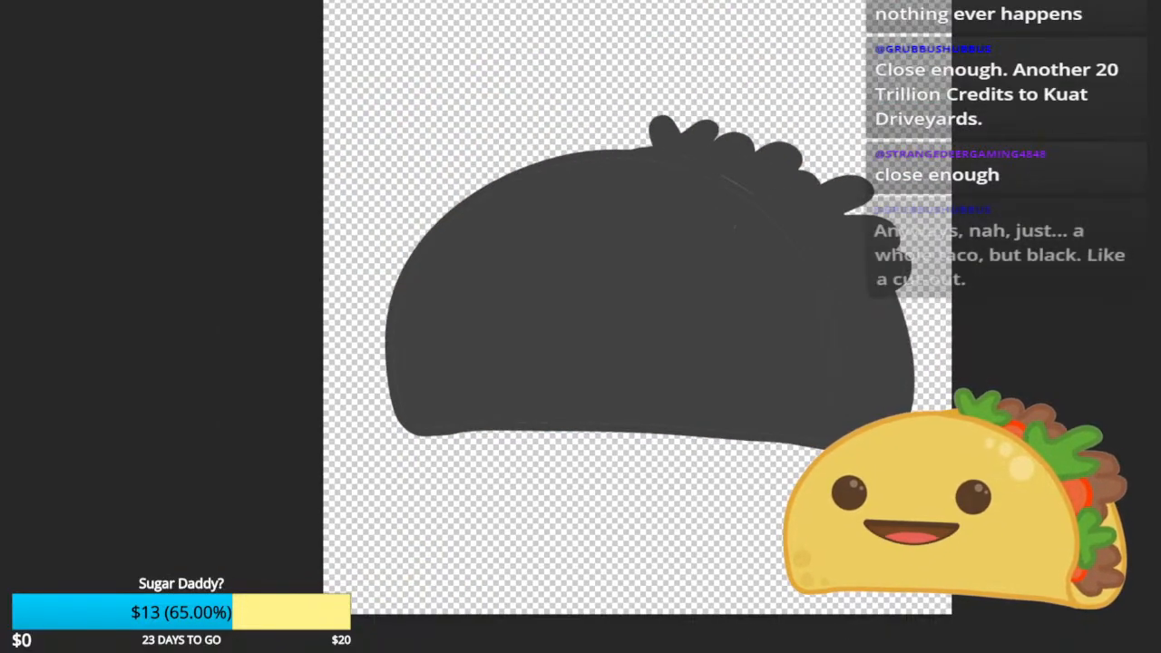
# Step: Clean up the faint leftover outline marks inside the gray taco silhouette
pyautogui.scroll(3, 801, 312)
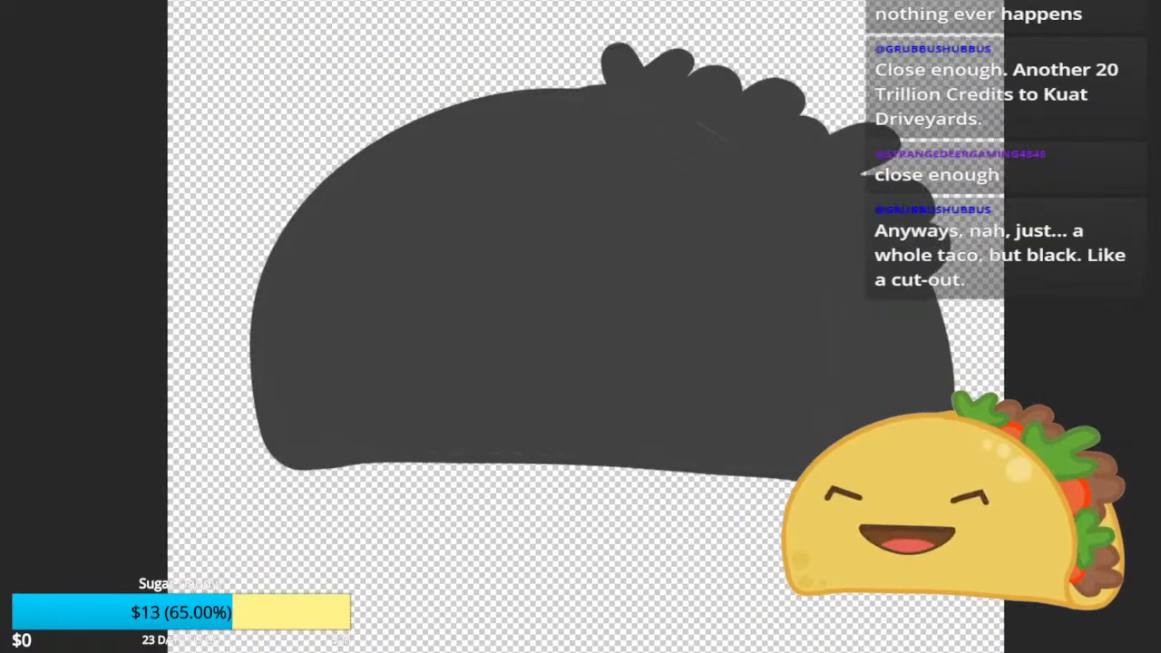
pyautogui.scroll(1, 785, 316)
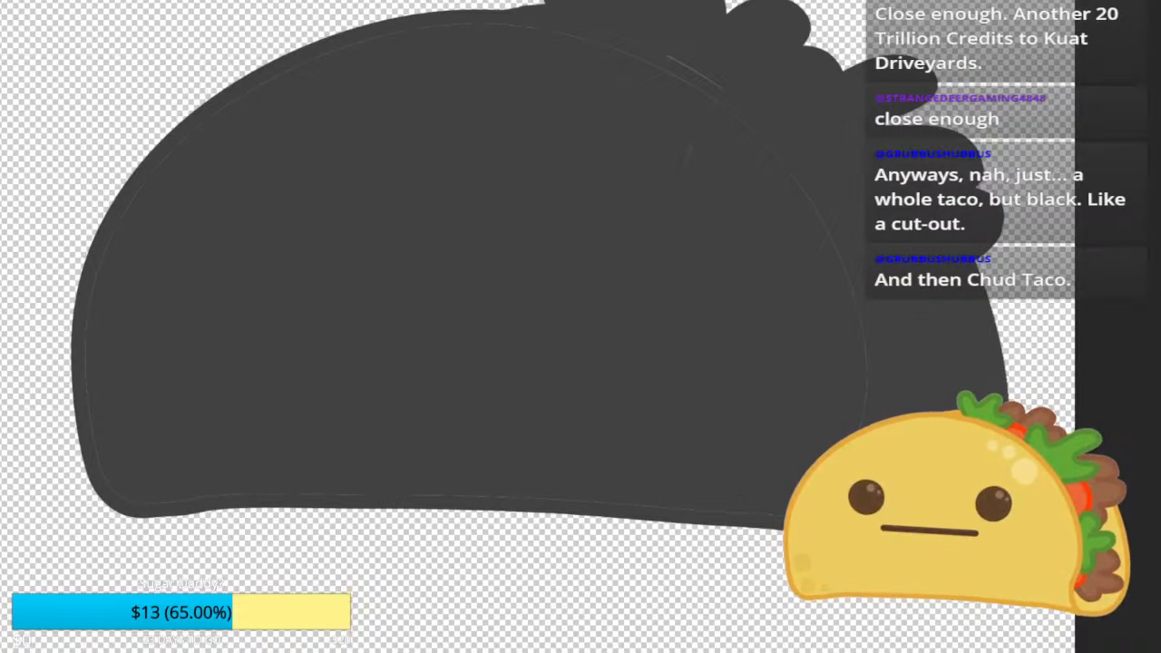
pyautogui.scroll(2, 786, 316)
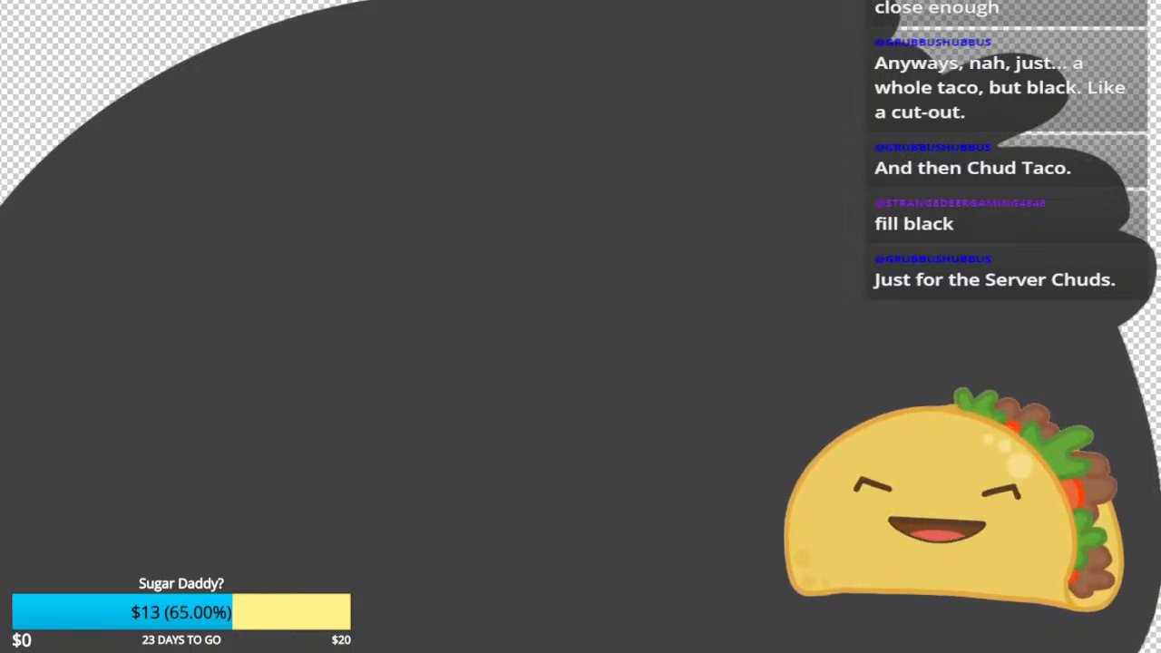
pyautogui.scroll(-6, 417, 300)
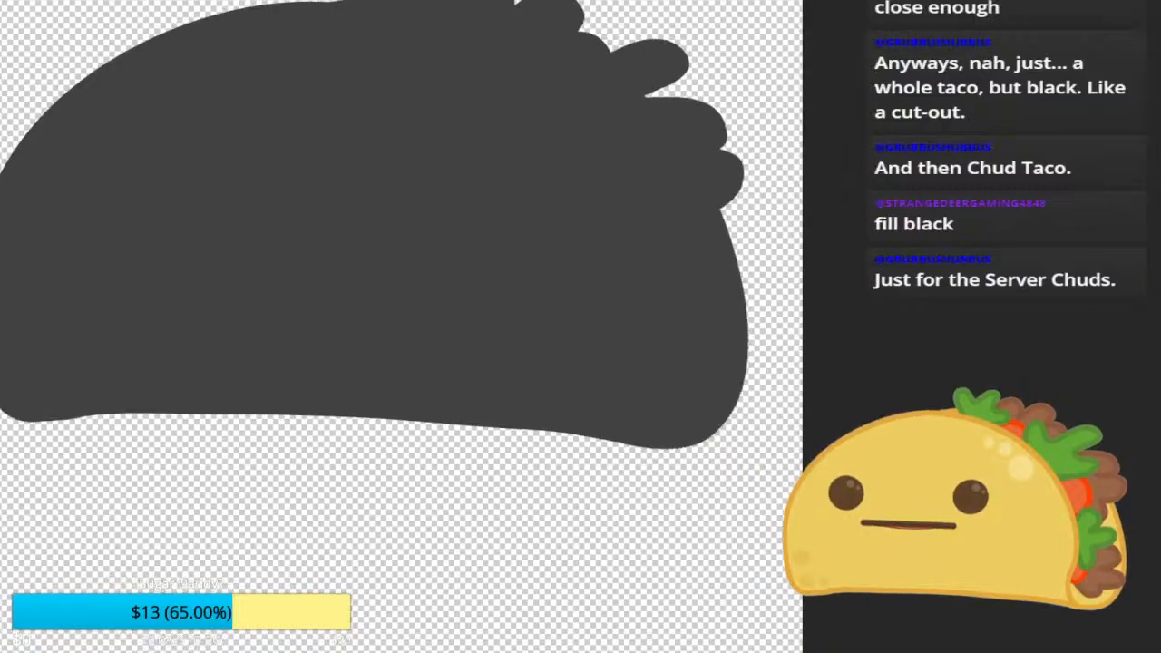
pyautogui.scroll(-5, 417, 299)
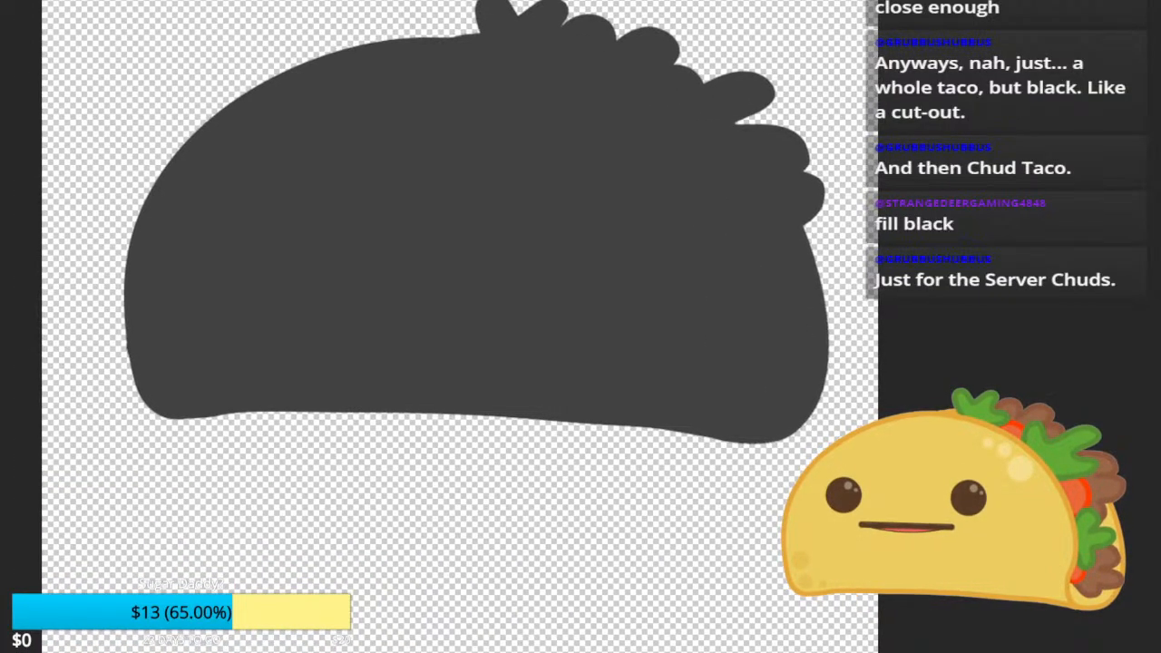
pyautogui.scroll(-1, 522, 218)
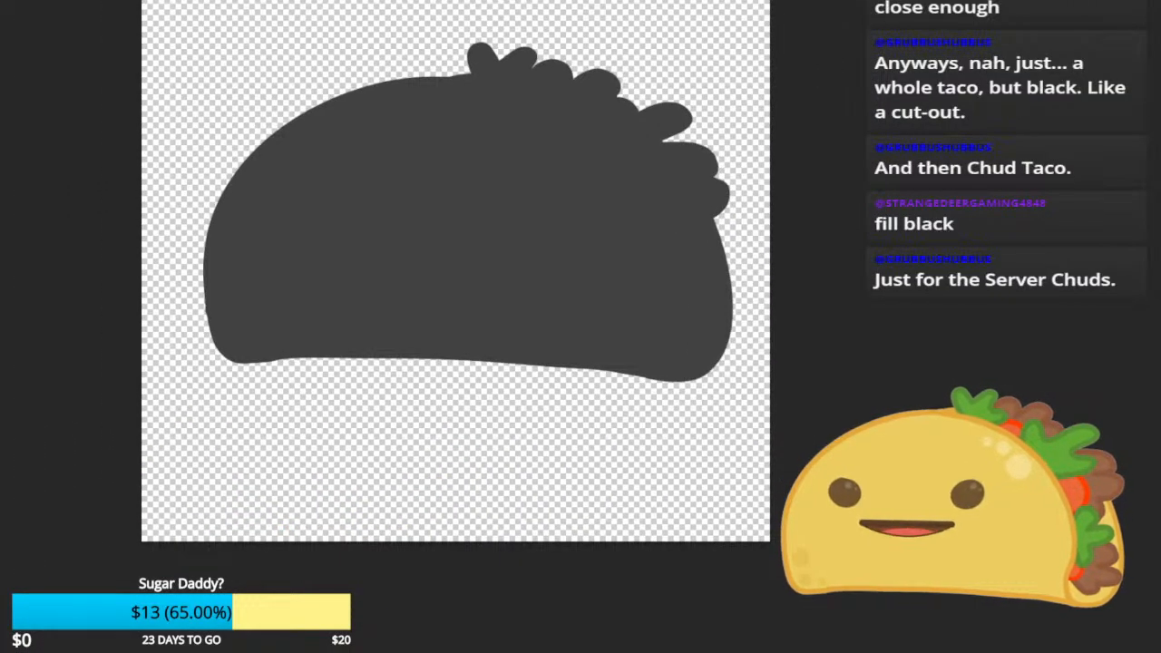
# Step: Select the whole taco silhouette, fill it with a darker gray, and clear the selection
pyautogui.scroll(4, 536, 273)
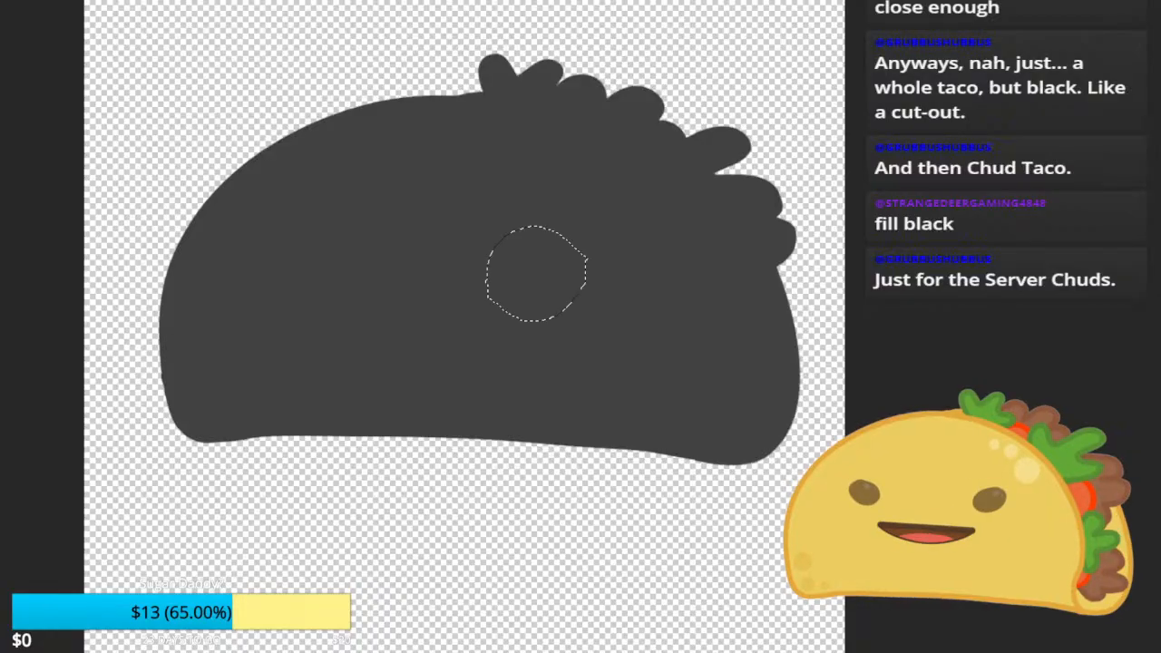
pyautogui.hotkey('ctrl', 'd')
pyautogui.click(536, 272)
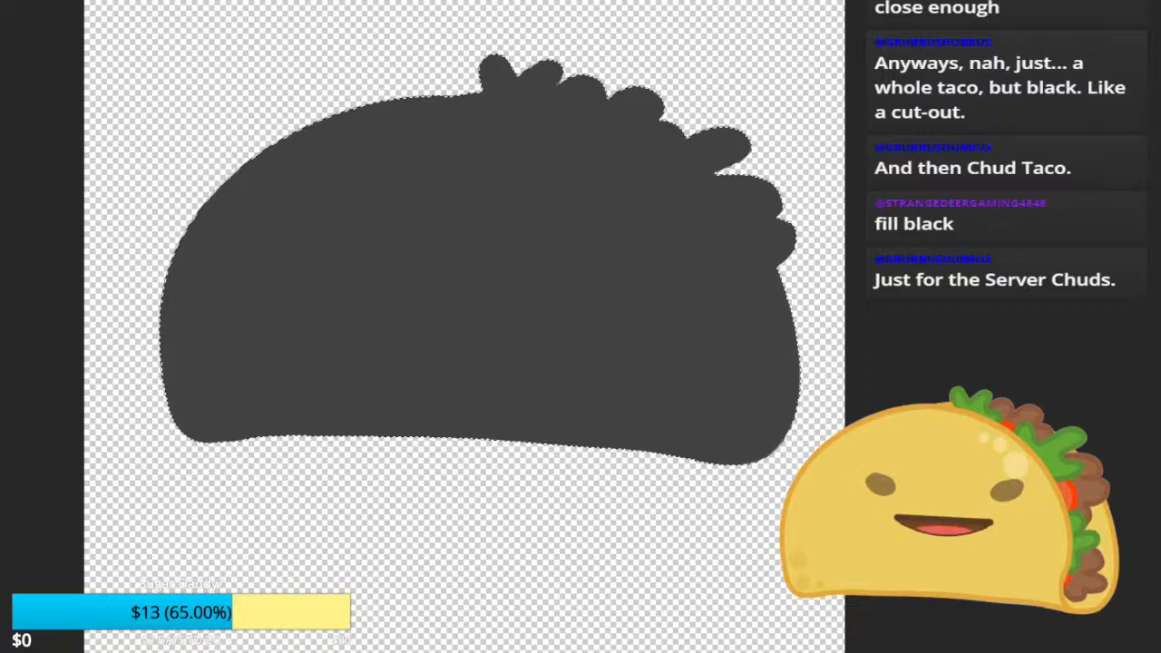
pyautogui.hotkey('alt', 'BackSpace')
pyautogui.hotkey('ctrl', 'd')
pyautogui.scroll(-5, 836, 100)
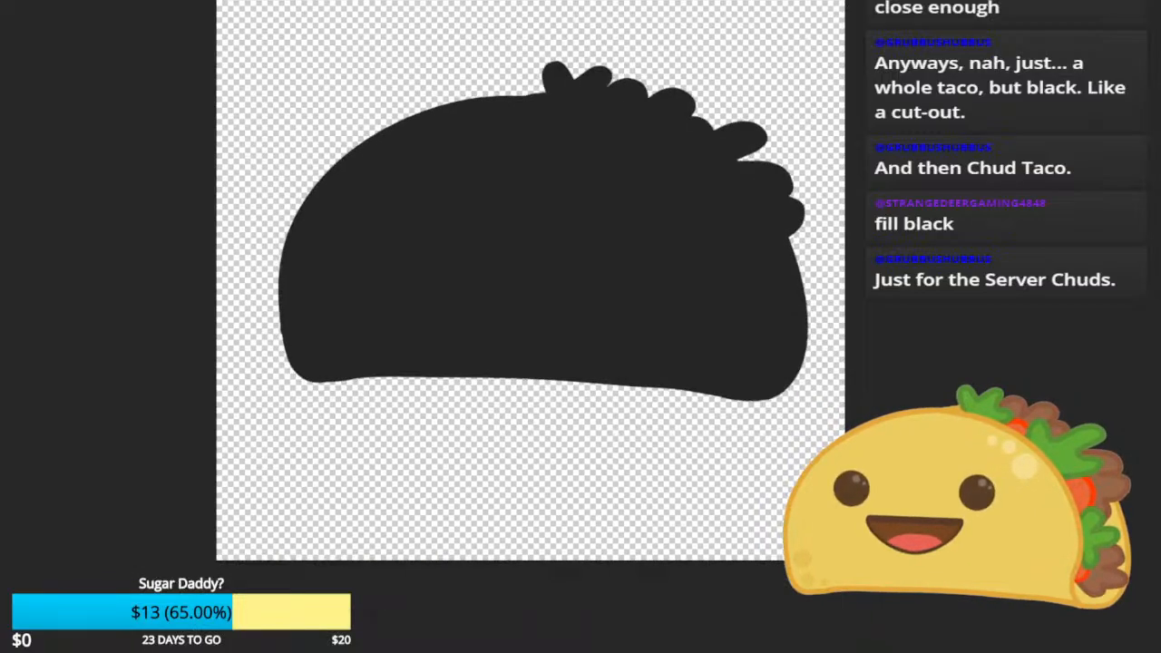
pyautogui.moveTo(837, 99); pyautogui.dragTo(756, 172)
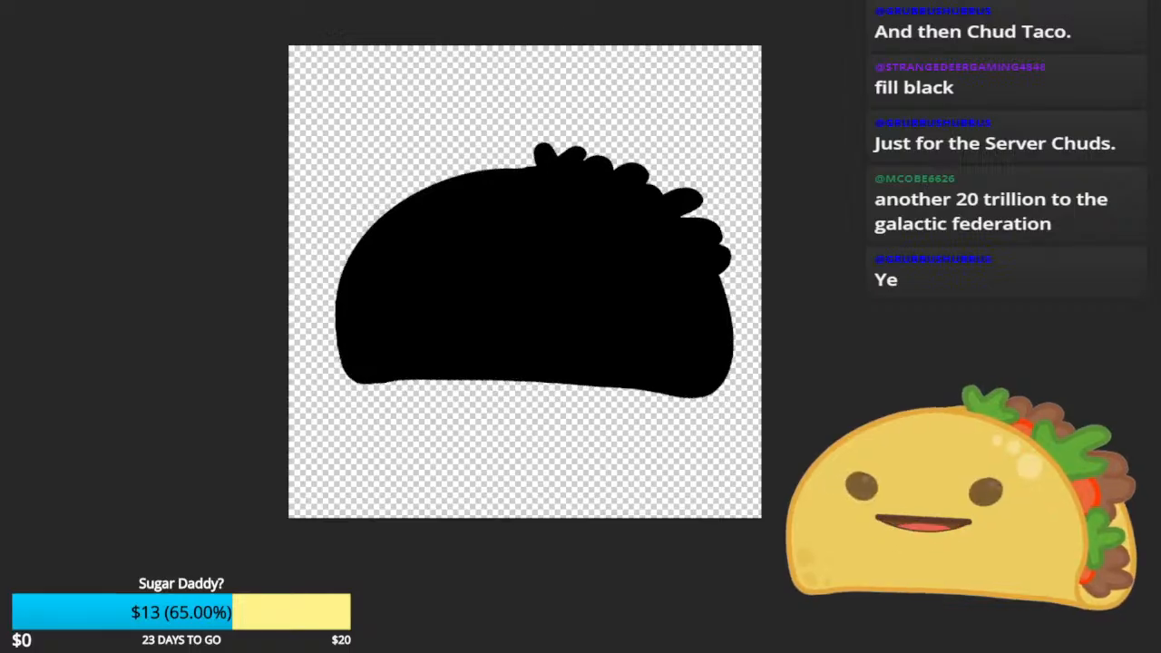
# Step: Undo the pure black fill of the taco silhouette and deselect it
pyautogui.hotkey('ctrl', 'z')
pyautogui.hotkey('ctrl', 'z')
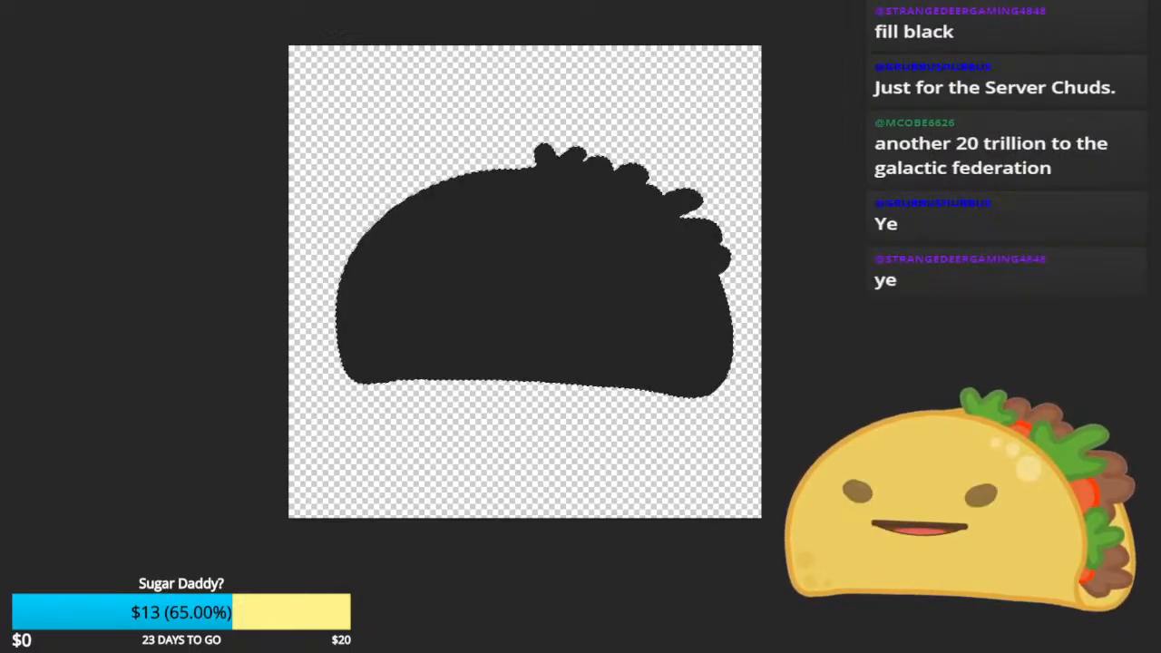
pyautogui.scroll(5, 501, 283)
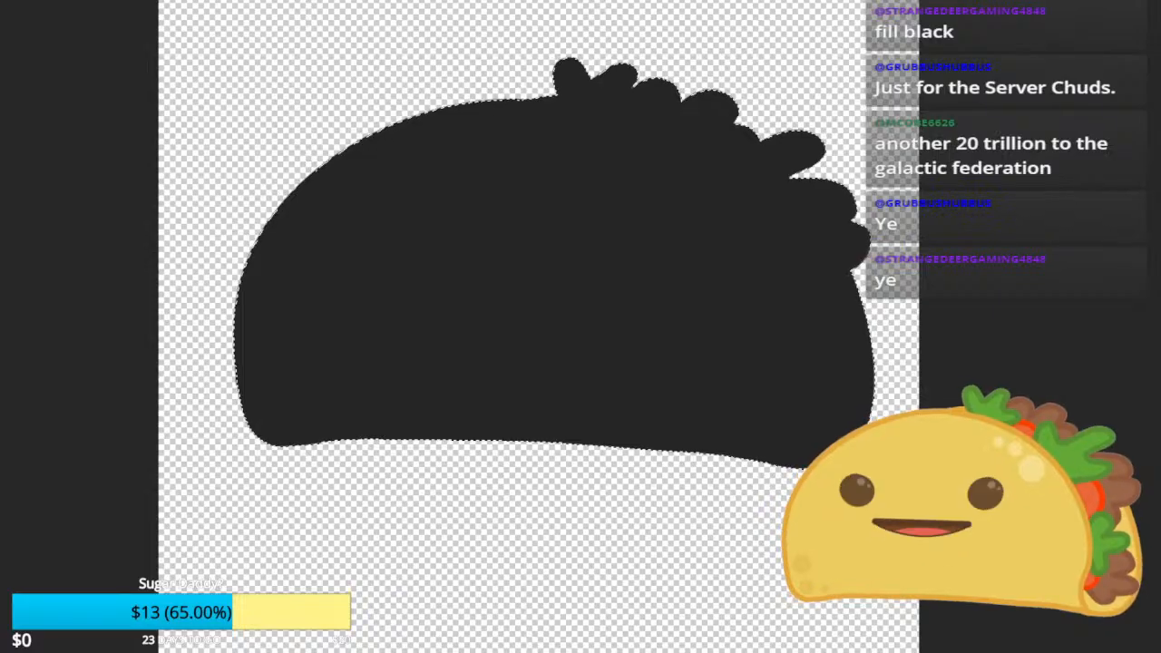
pyautogui.hotkey('ctrl', 'd')
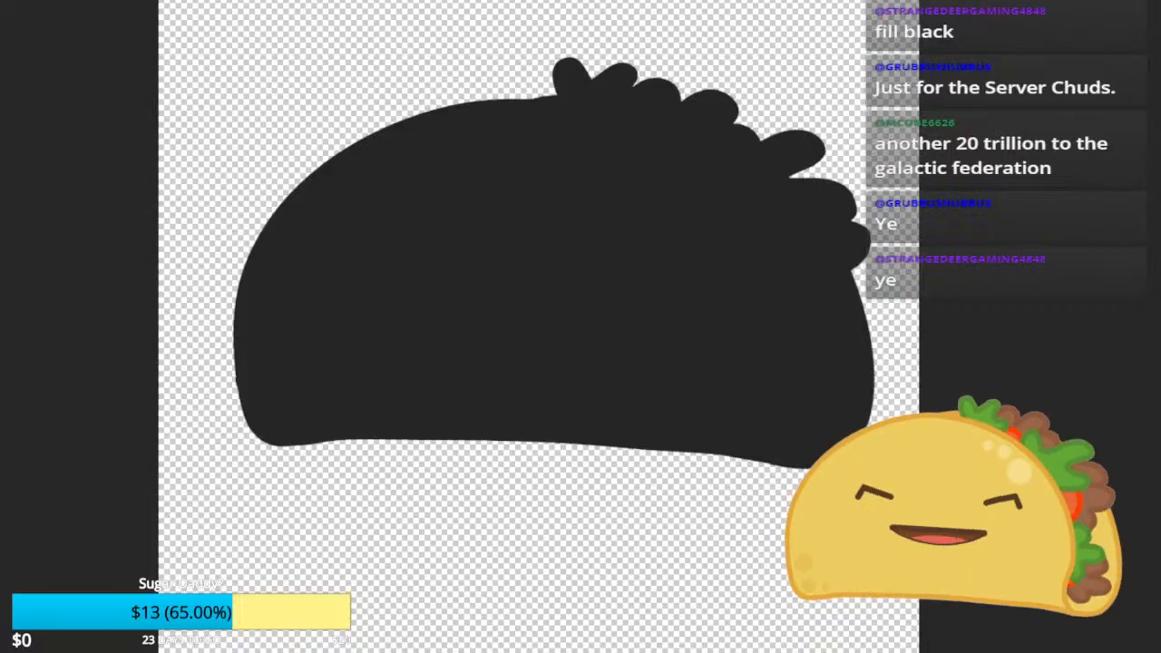
# Step: Paste the small near-black colour swatch and move it onto the left part of the silhouette
pyautogui.hotkey('ctrl', 'v')
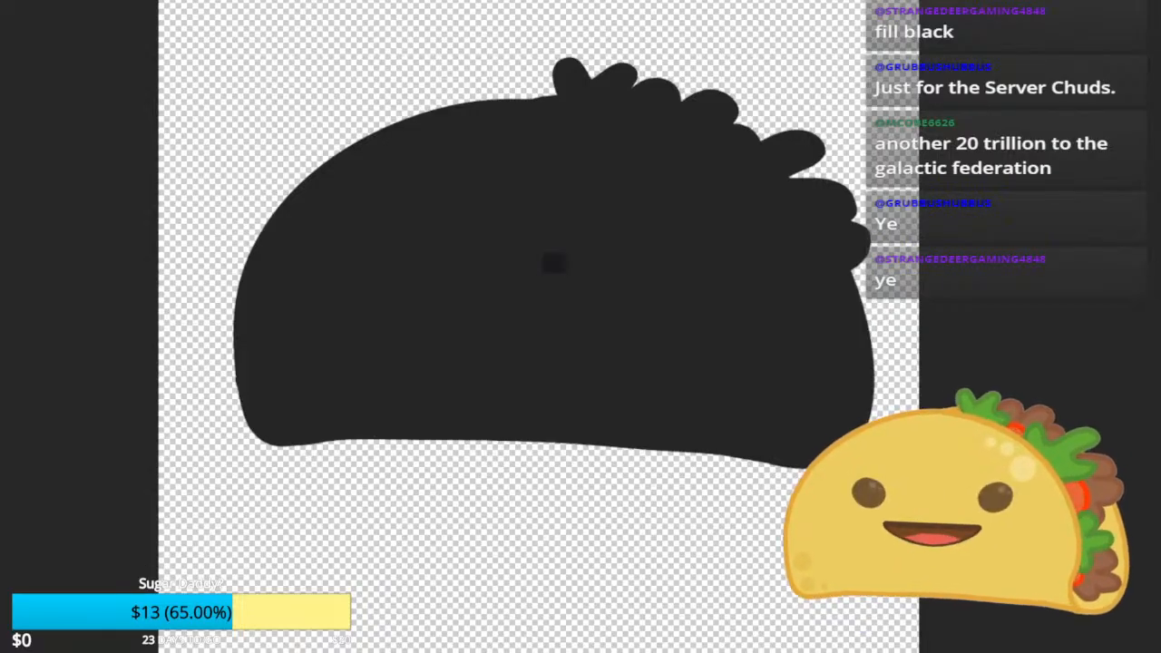
pyautogui.press('v')
pyautogui.moveTo(554, 263); pyautogui.dragTo(424, 253)
pyautogui.scroll(5, 424, 253)
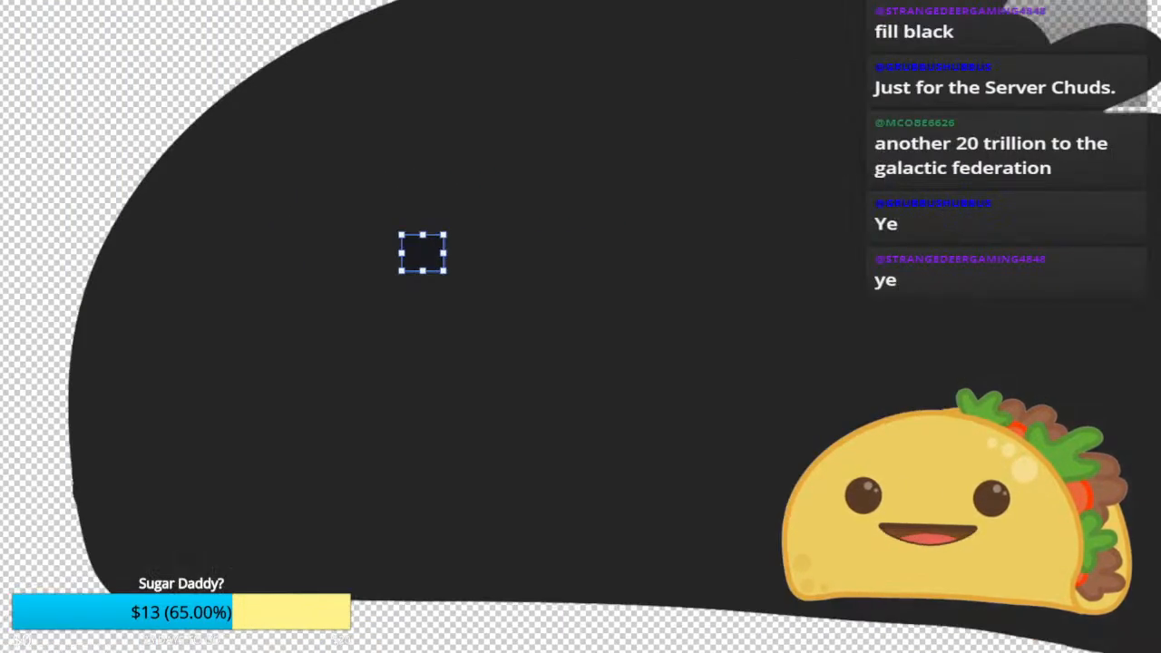
pyautogui.scroll(-3, 595, 259)
pyautogui.scroll(-2, 603, 261)
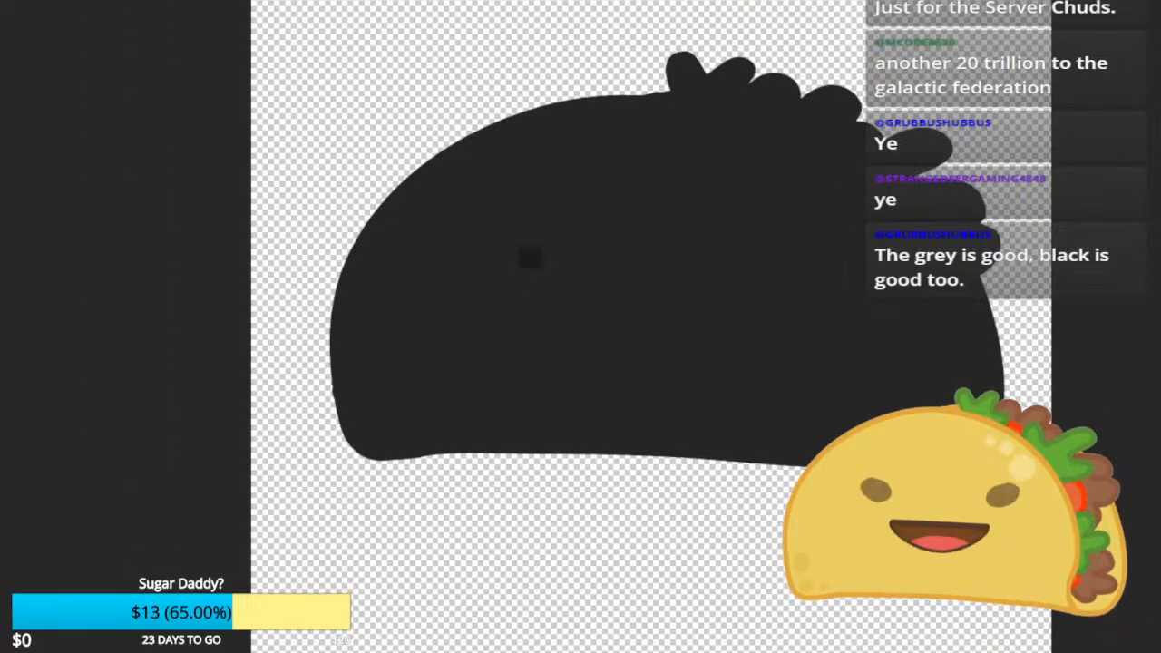
# Step: Select the whole taco silhouette, fill it with the pasted swatch's near-black colour, and clear the selection
pyautogui.click(544, 234)
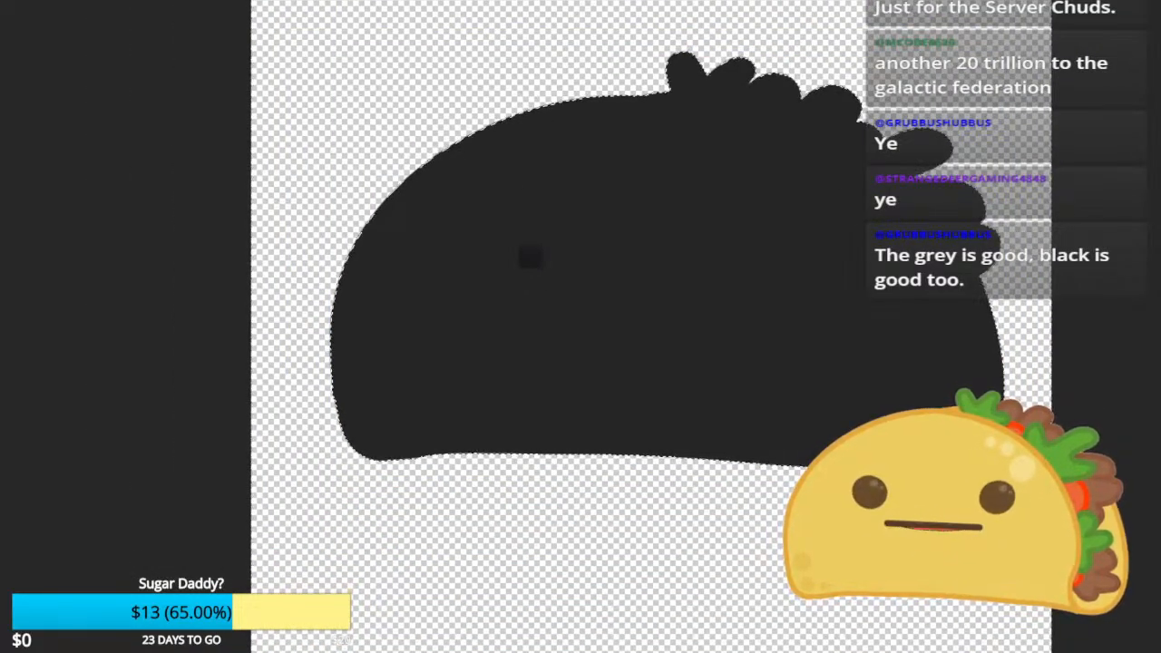
pyautogui.scroll(2, 625, 258)
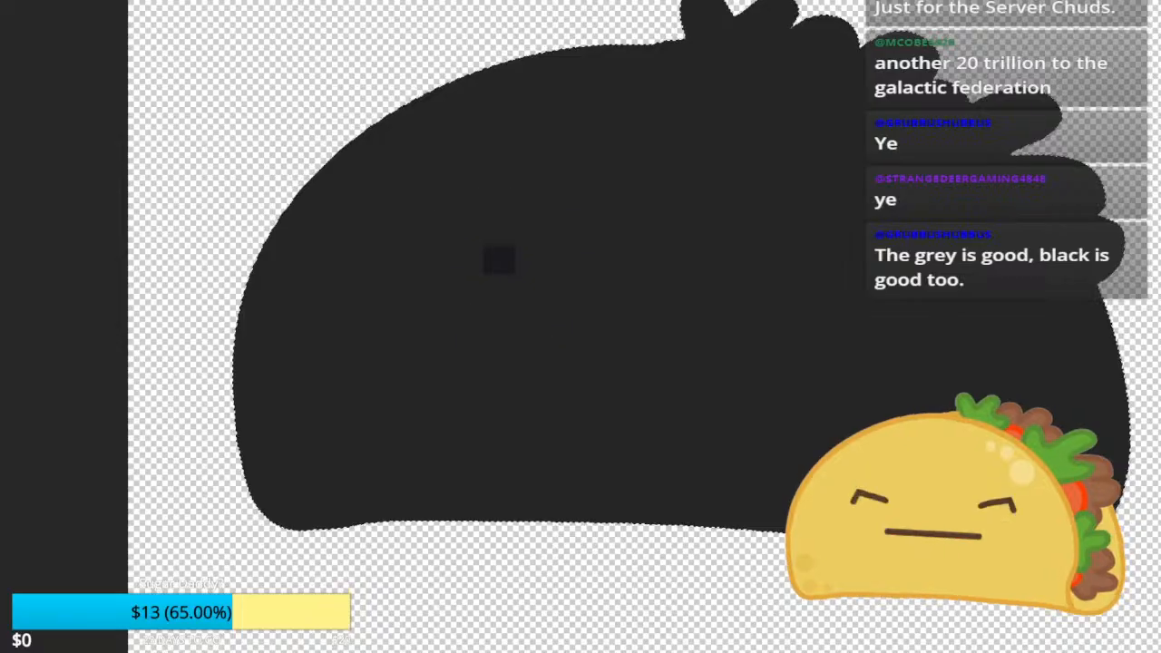
pyautogui.hotkey('alt', 'BackSpace')
pyautogui.hotkey('ctrl', 'd')
pyautogui.scroll(-5, 610, 324)
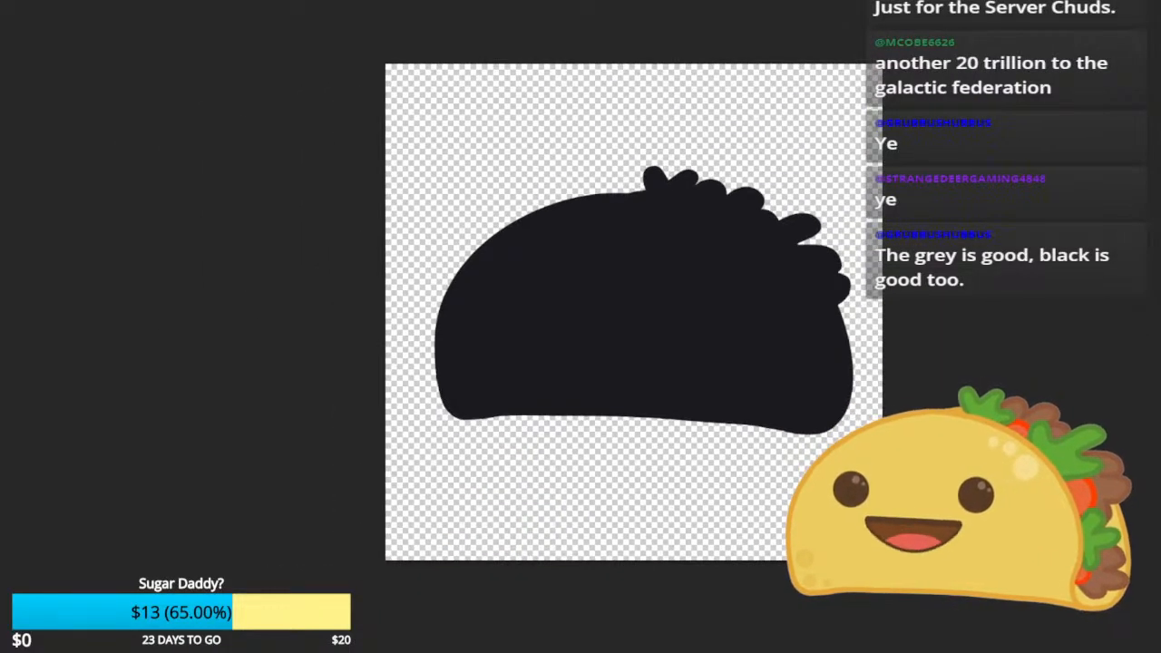
pyautogui.scroll(1, 673, 329)
pyautogui.moveTo(673, 330); pyautogui.dragTo(566, 349)
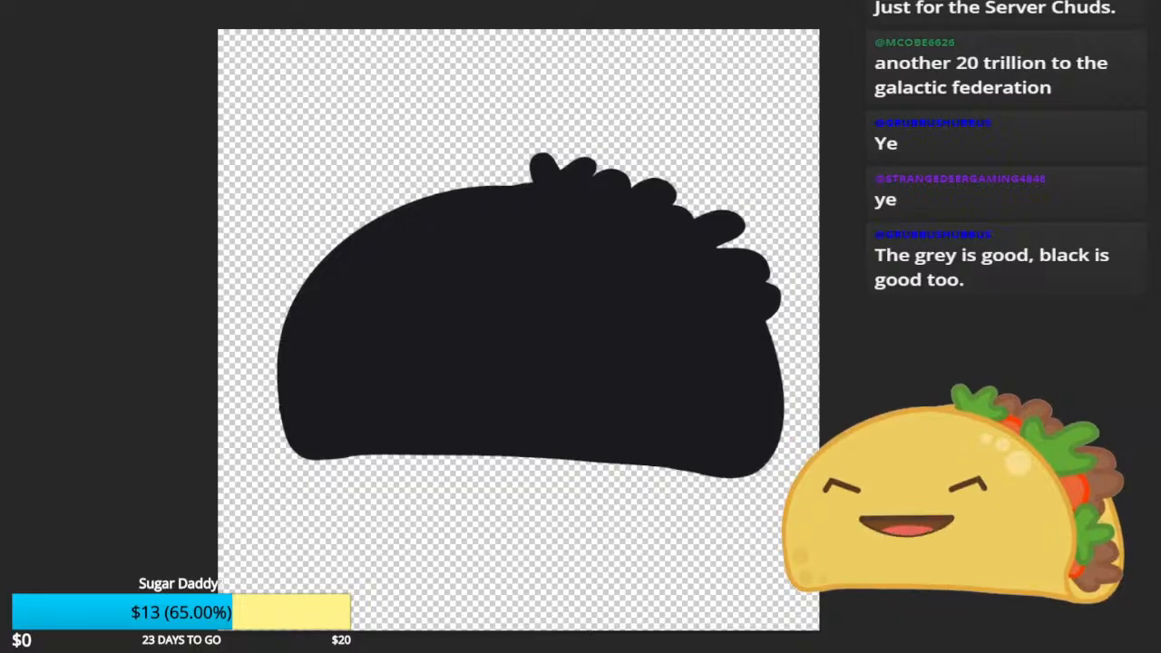
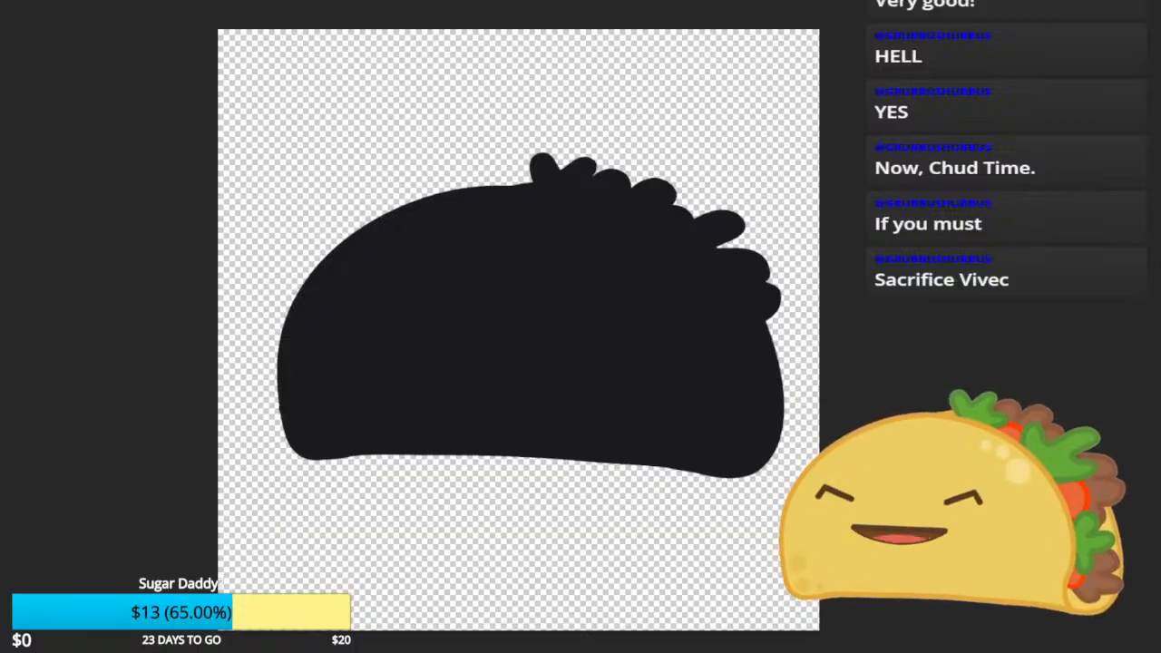
pyautogui.scroll(1, 502, 303)
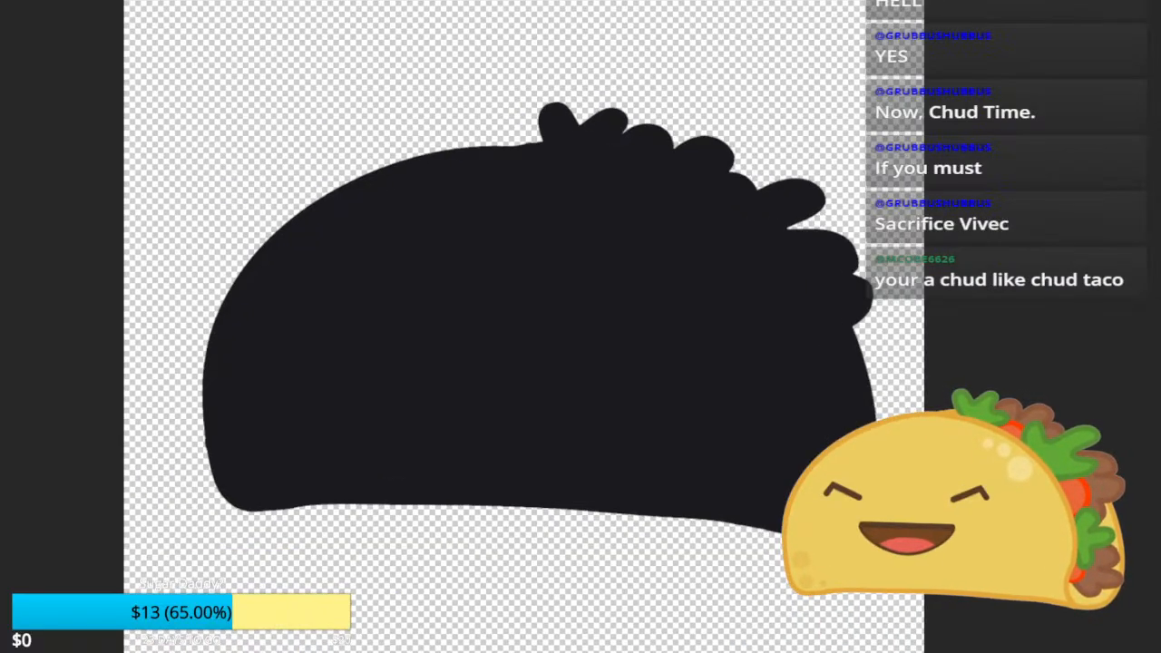
pyautogui.scroll(1, 386, 408)
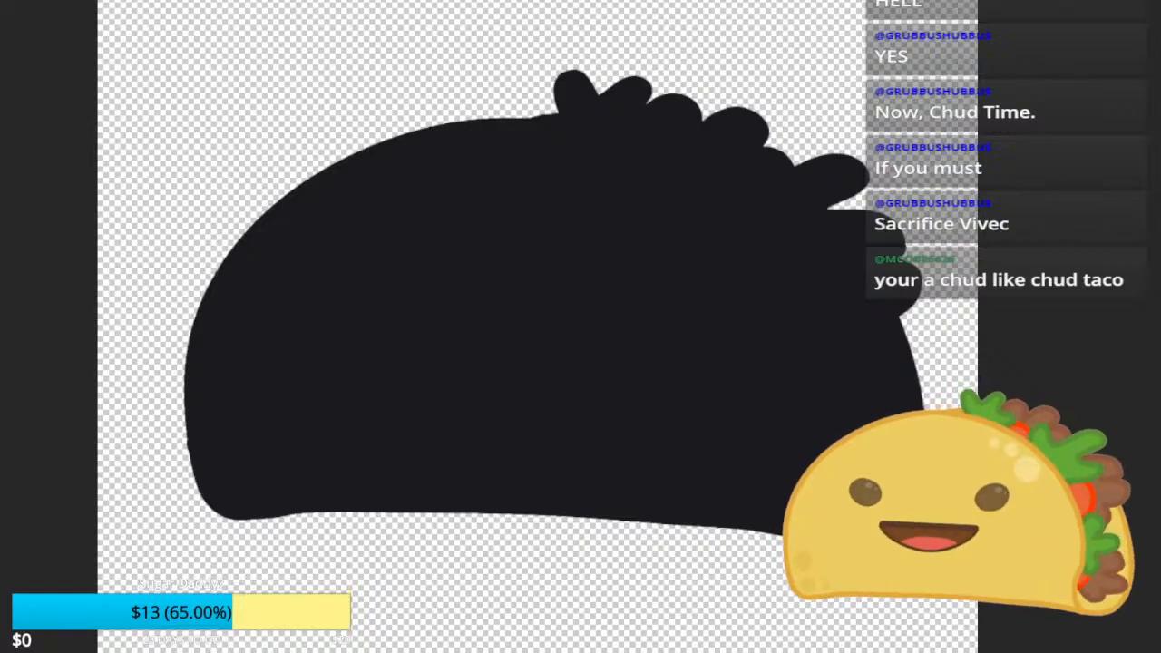
pyautogui.scroll(-3, 839, 447)
pyautogui.scroll(1, 840, 448)
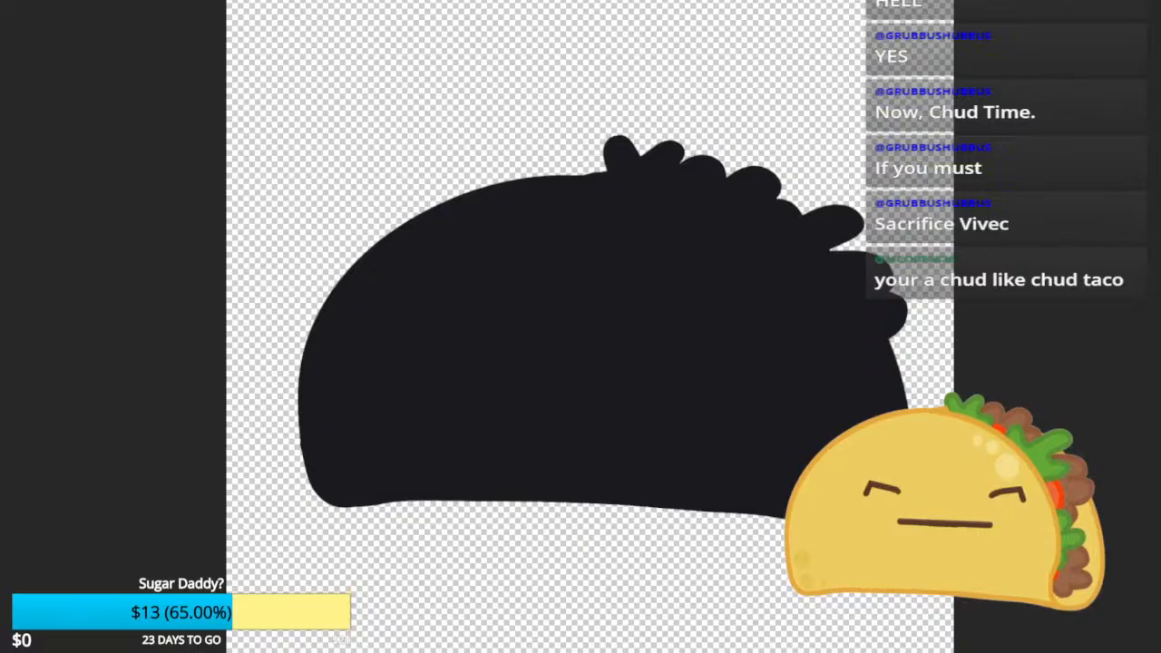
pyautogui.scroll(-4, 502, 307)
pyautogui.scroll(3, 502, 306)
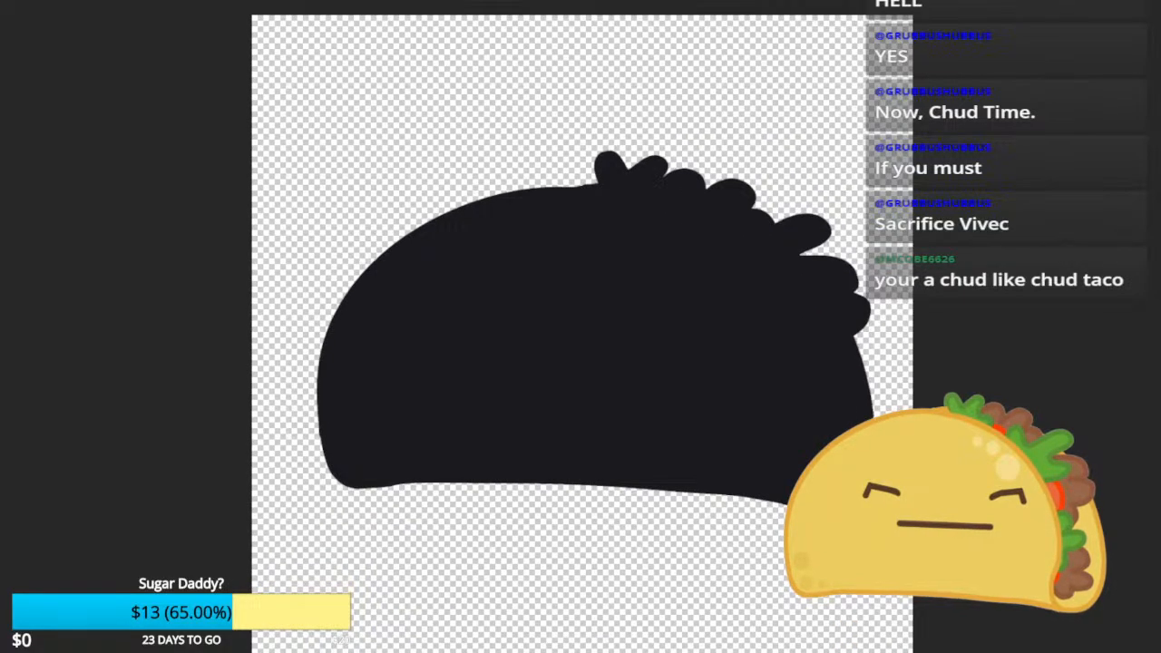
pyautogui.moveTo(501, 307); pyautogui.dragTo(520, 261)
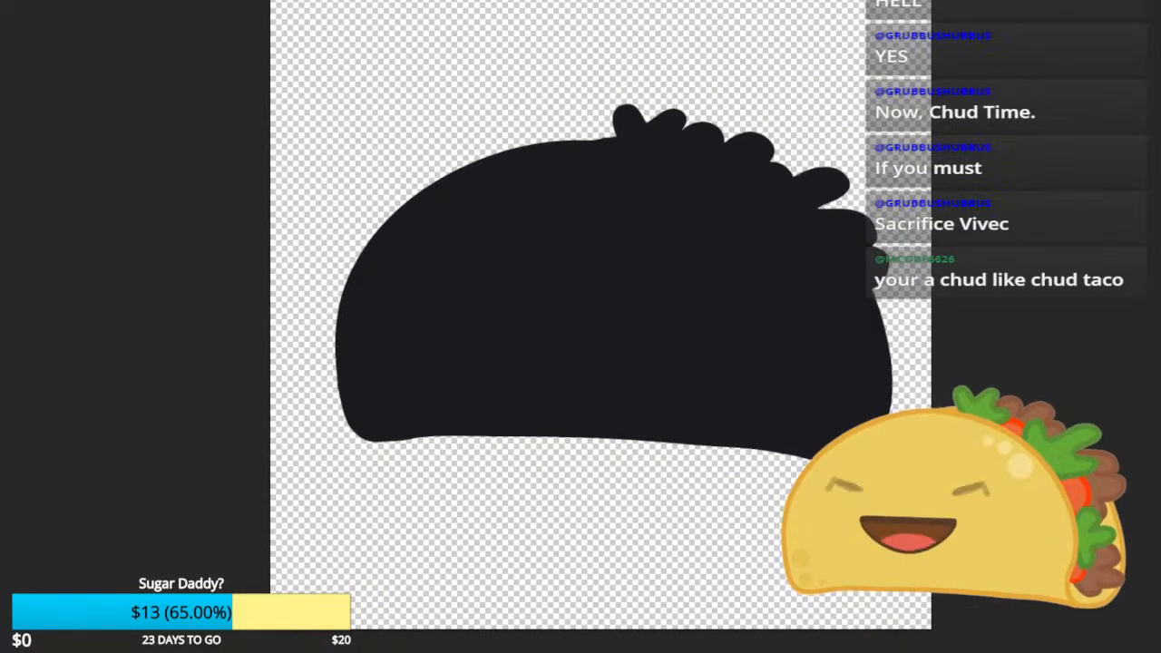
pyautogui.scroll(3, 520, 272)
pyautogui.scroll(-2, 519, 272)
pyautogui.scroll(4, 520, 272)
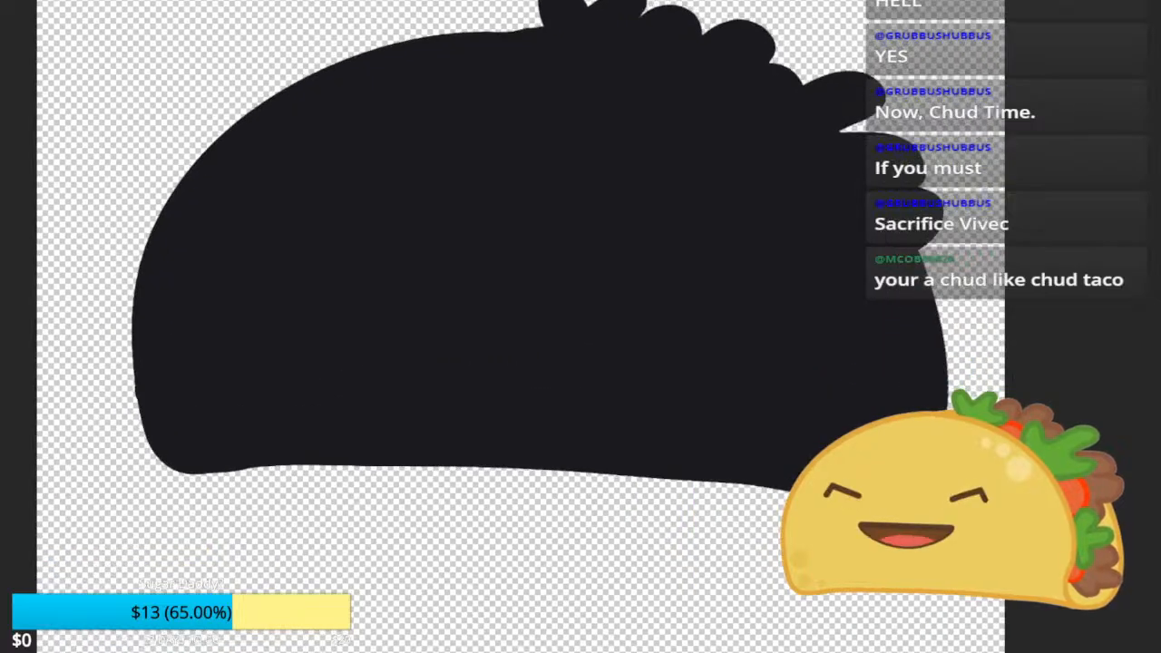
pyautogui.scroll(-4, 520, 272)
pyautogui.scroll(2, 520, 272)
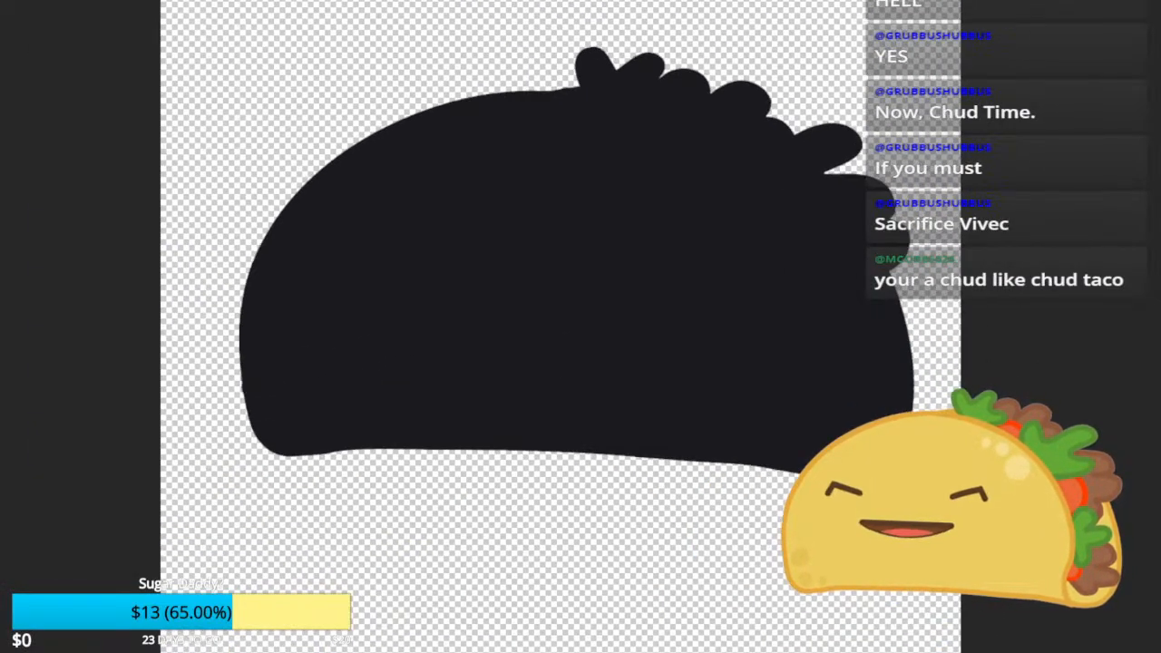
pyautogui.scroll(-3, 520, 272)
pyautogui.scroll(3, 520, 273)
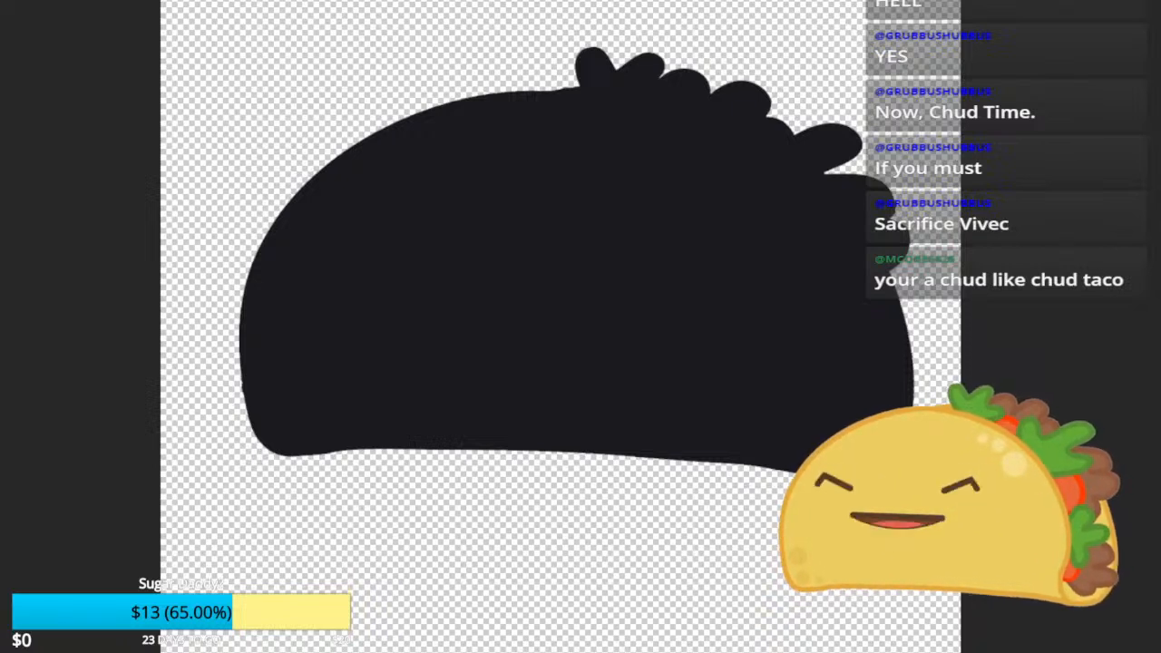
# Step: Remove the dark silhouette and the colour swatch covering the coloured taco, and select the taco artwork
pyautogui.hotkey('ctrl', 'z')
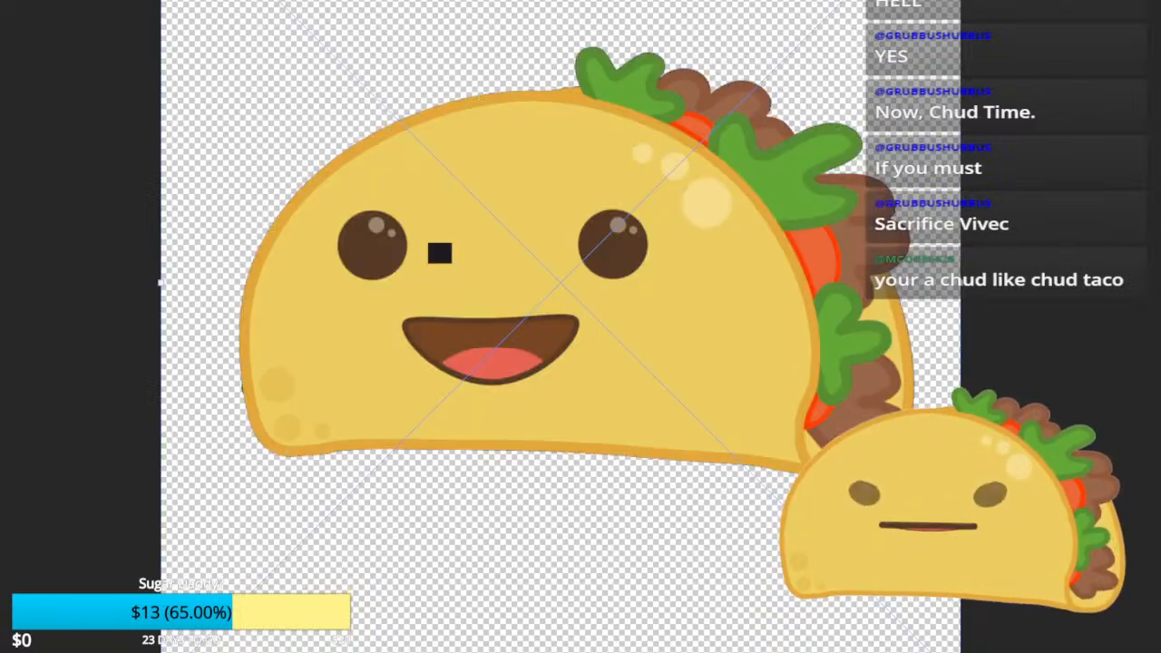
pyautogui.hotkey('ctrl', 'z')
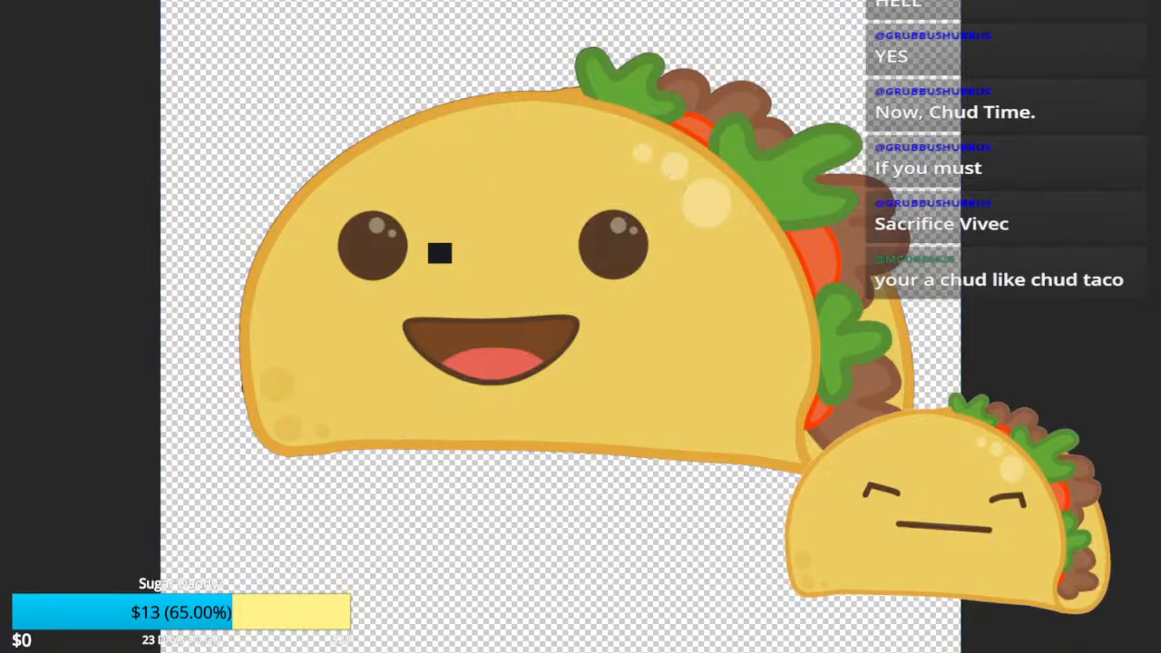
pyautogui.hotkey('ctrl', 'z')
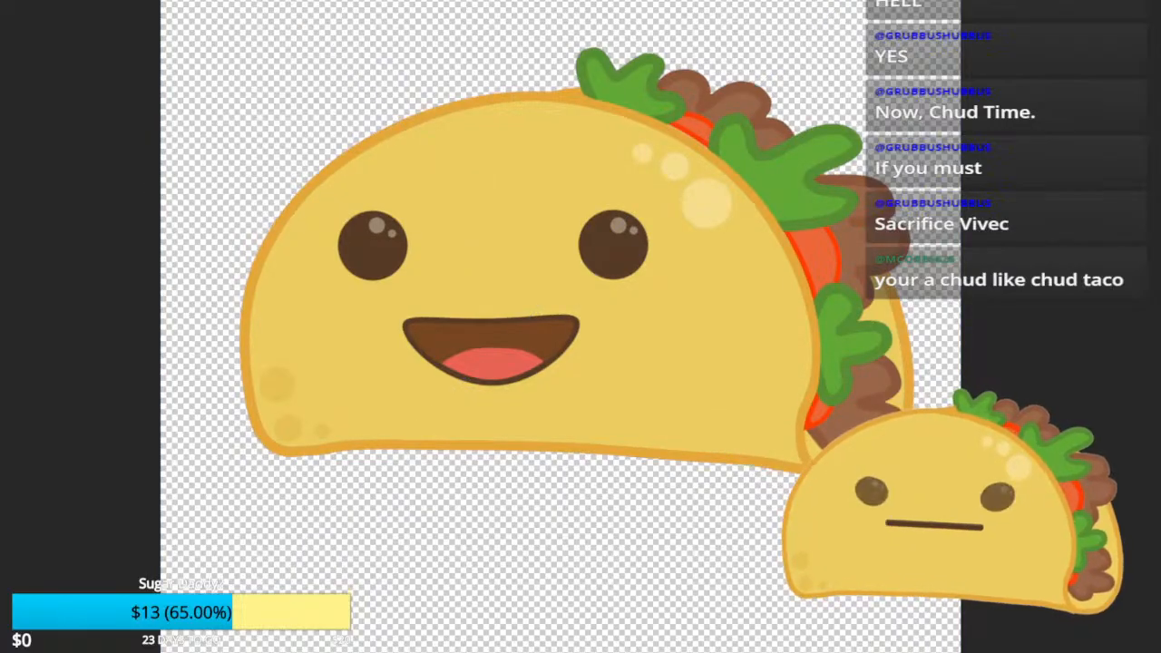
pyautogui.moveTo(544, 272)
pyautogui.mouseDown()
pyautogui.moveTo(544, 259)
pyautogui.moveTo(543, 271)
pyautogui.mouseUp()
pyautogui.scroll(4, 662, 346)
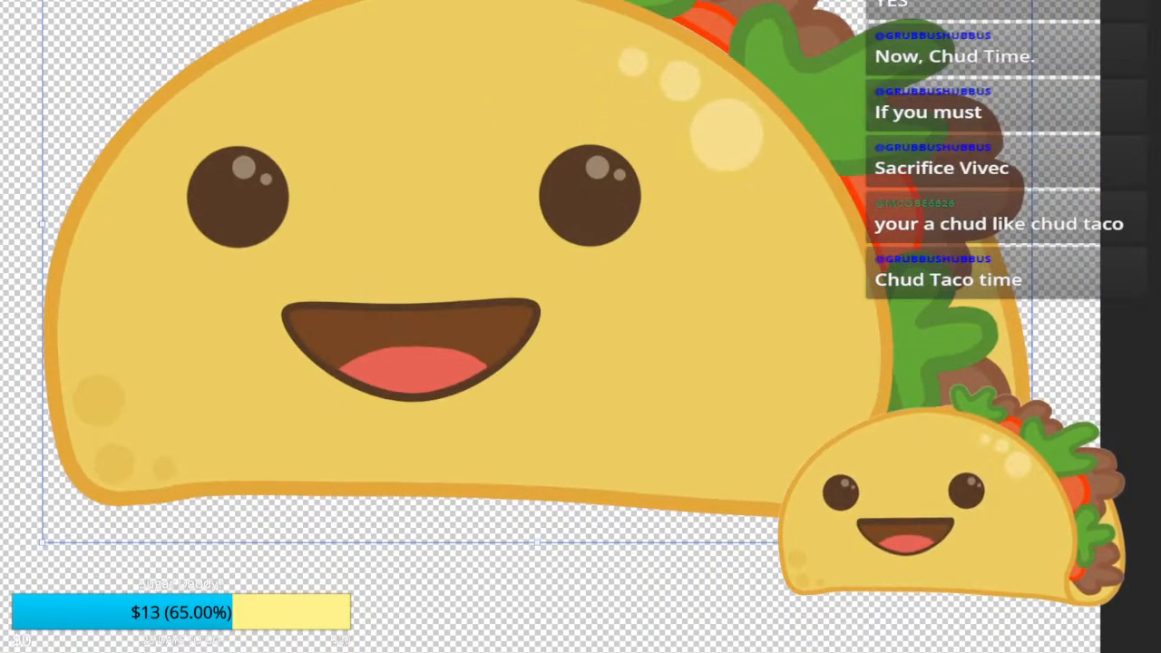
pyautogui.scroll(-2, 650, 346)
pyautogui.scroll(4, 651, 345)
pyautogui.hscroll(-2, 651, 345)
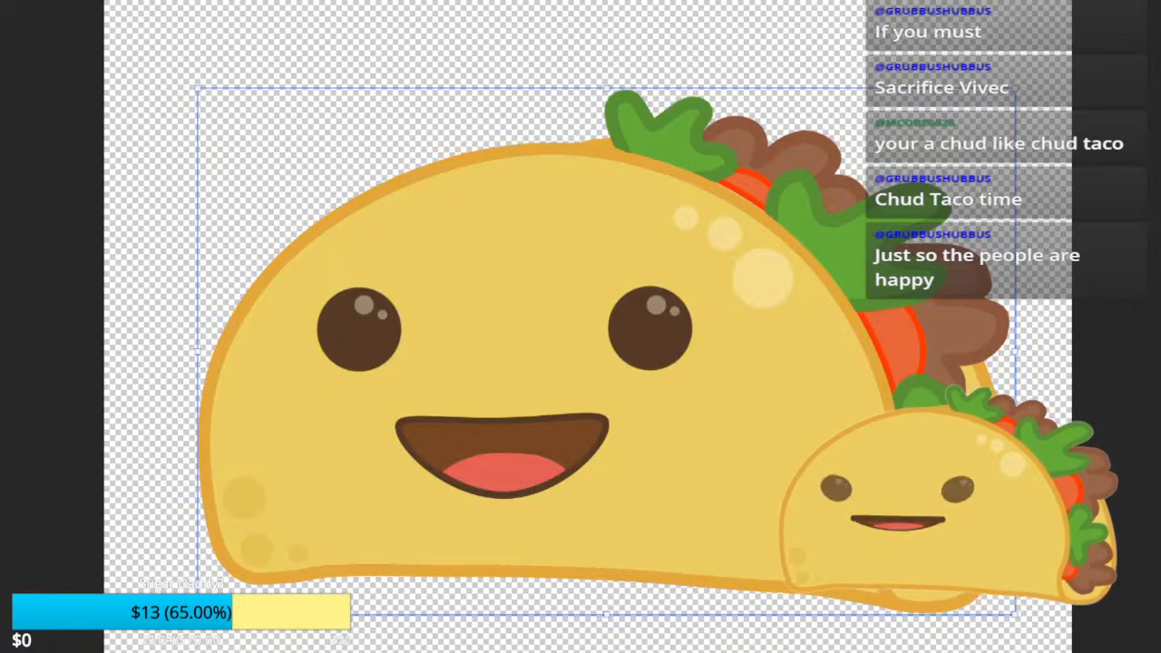
pyautogui.scroll(-4, 637, 328)
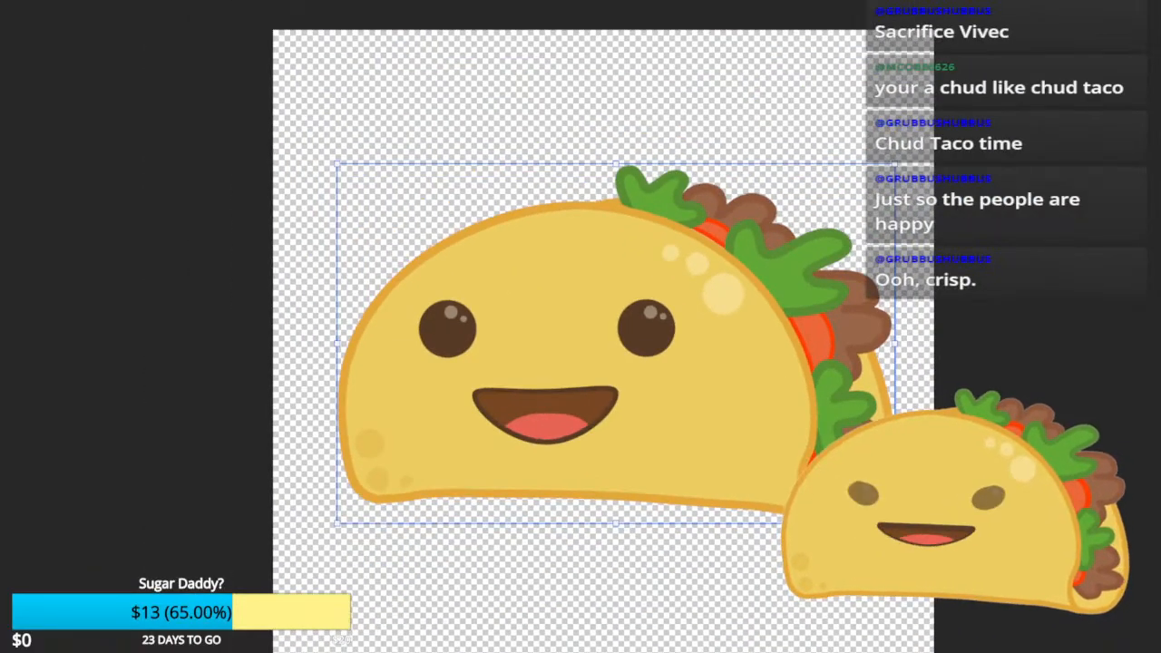
pyautogui.moveTo(581, 363); pyautogui.dragTo(541, 285)
pyautogui.moveTo(546, 234); pyautogui.dragTo(524, 278)
pyautogui.scroll(3, 525, 275)
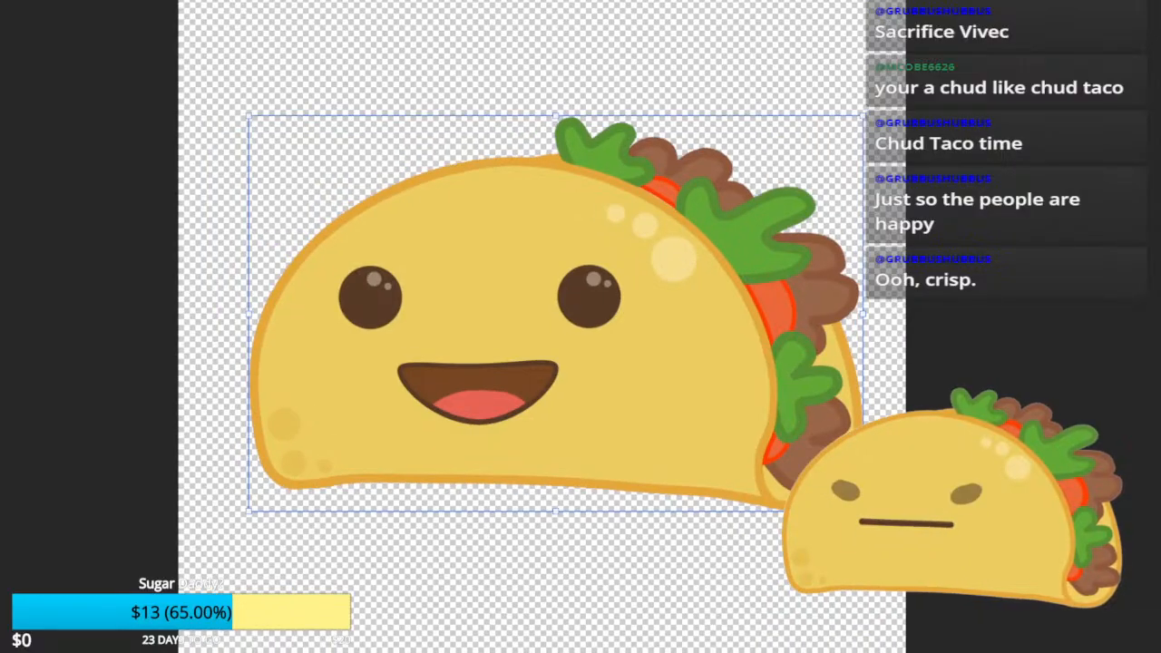
pyautogui.scroll(2, 567, 321)
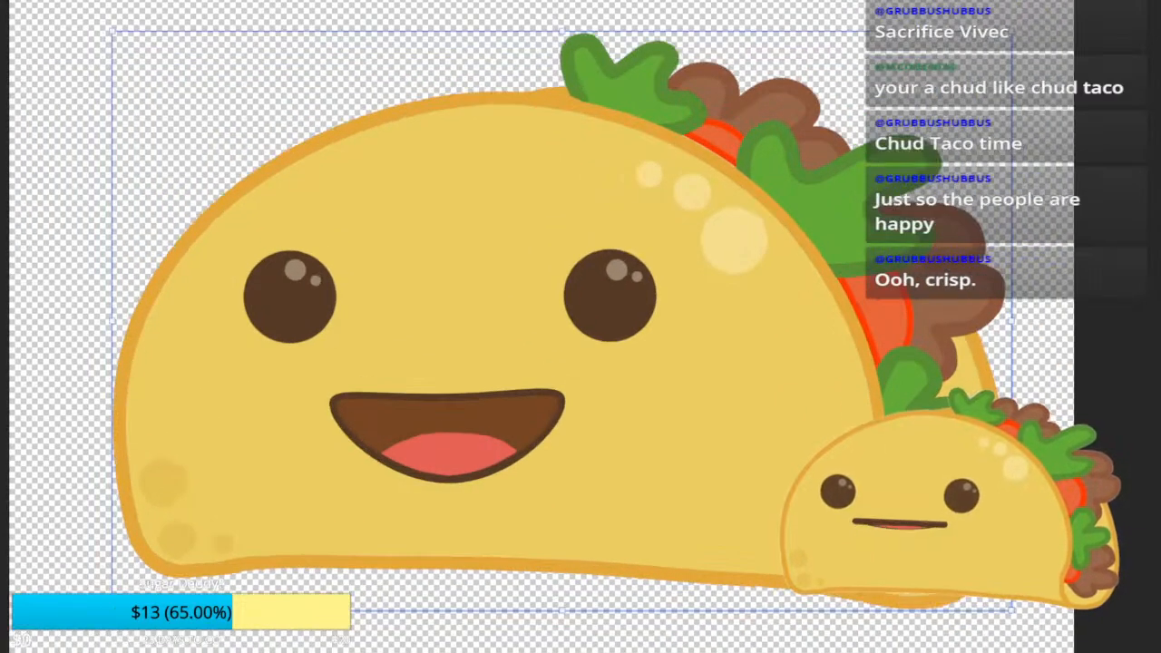
pyautogui.scroll(-1, 567, 321)
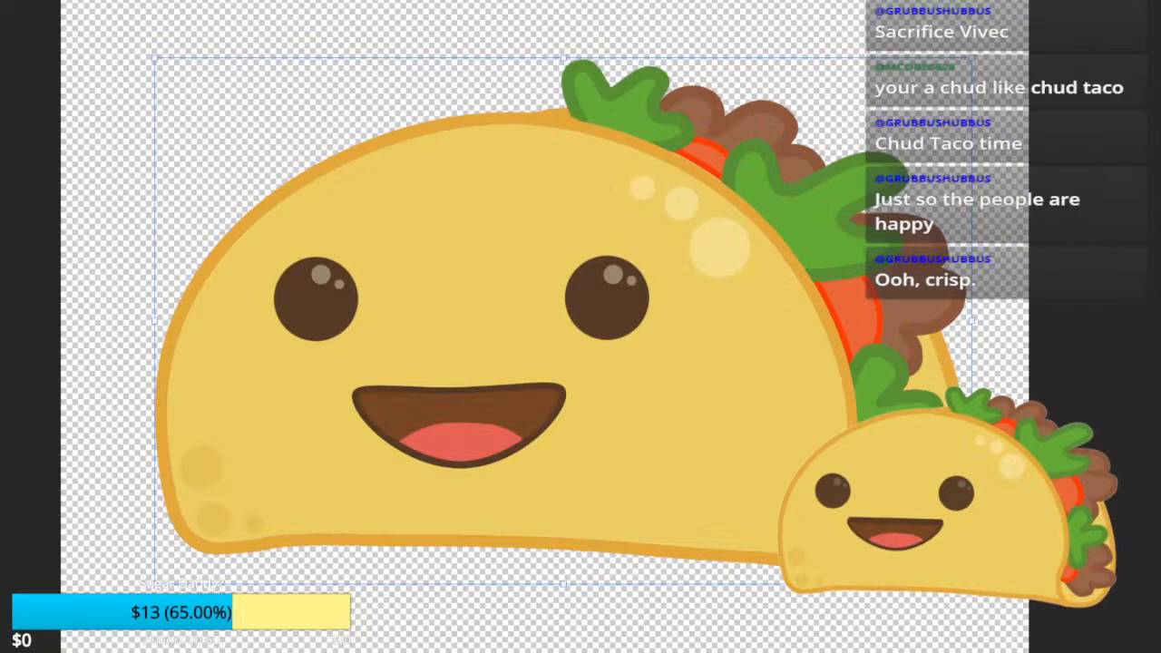
pyautogui.press('Escape')
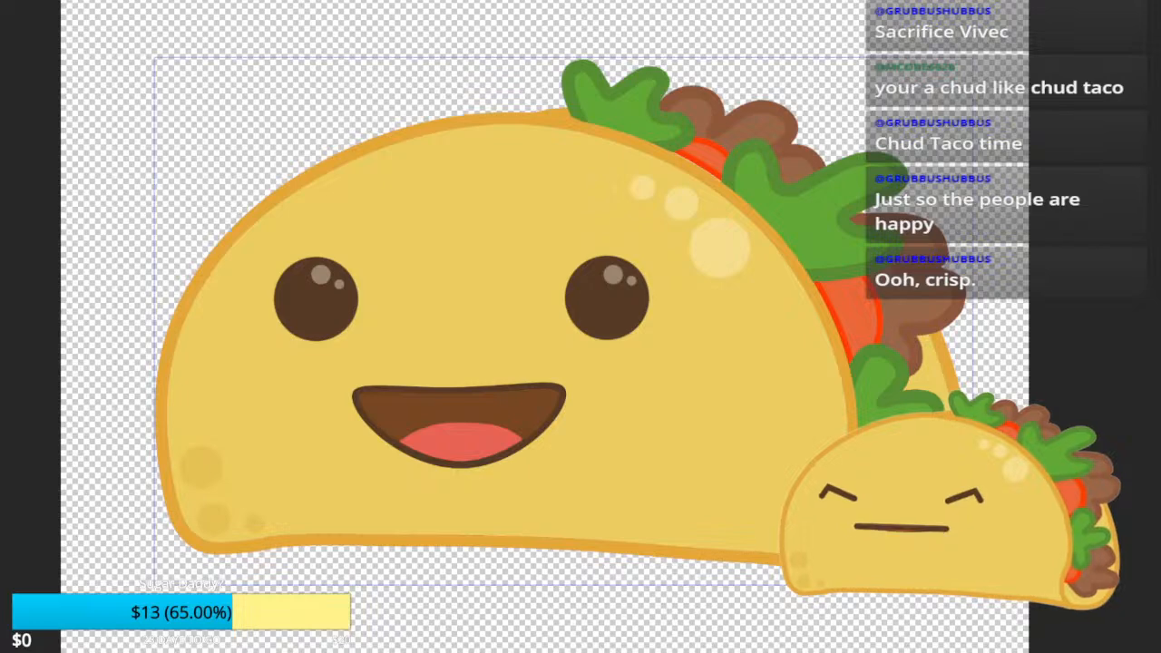
pyautogui.scroll(2, 277, 412)
pyautogui.scroll(-2, 277, 412)
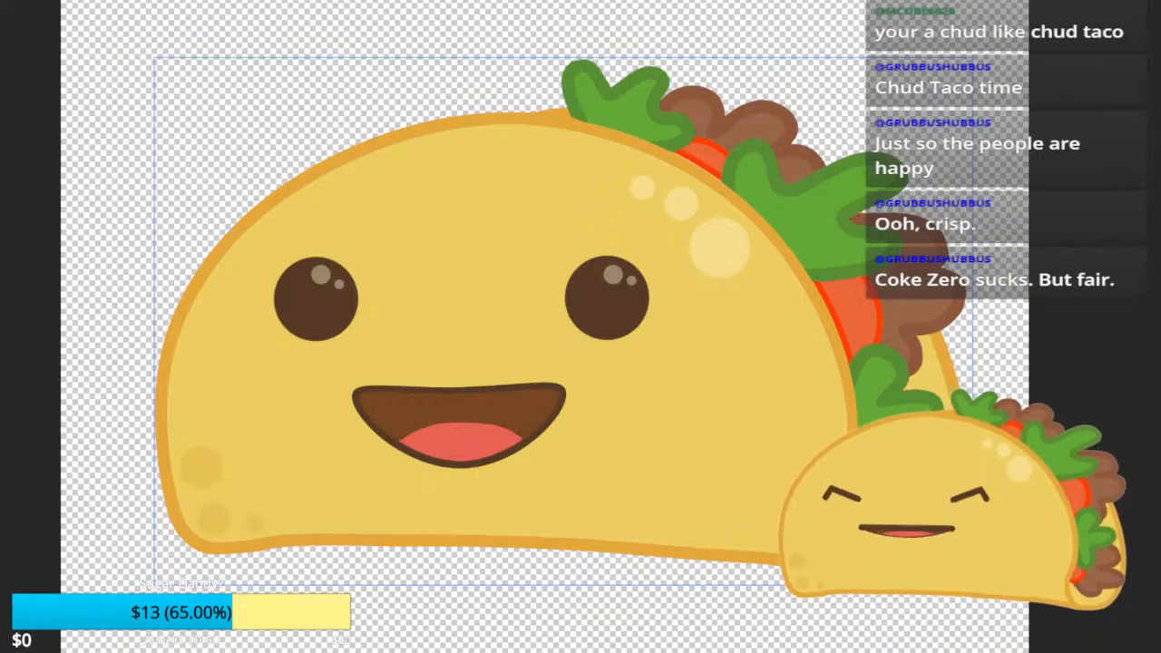
pyautogui.scroll(-1, 268, 454)
pyautogui.moveTo(268, 453); pyautogui.dragTo(378, 432)
pyautogui.scroll(2, 670, 434)
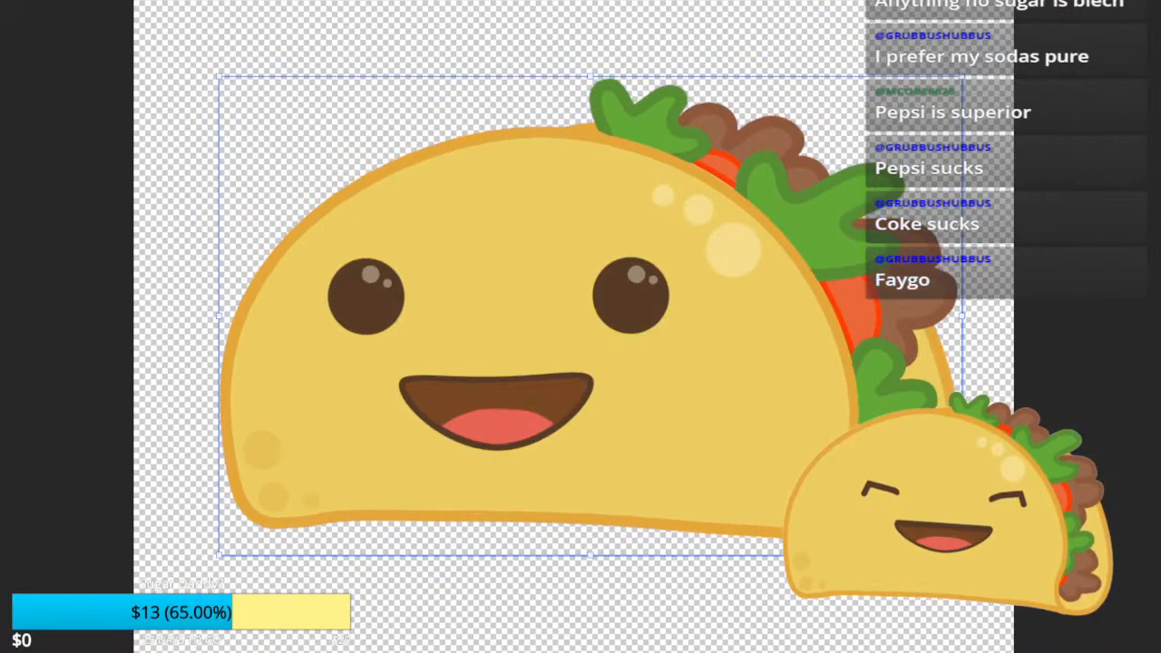
pyautogui.scroll(-1, 511, 455)
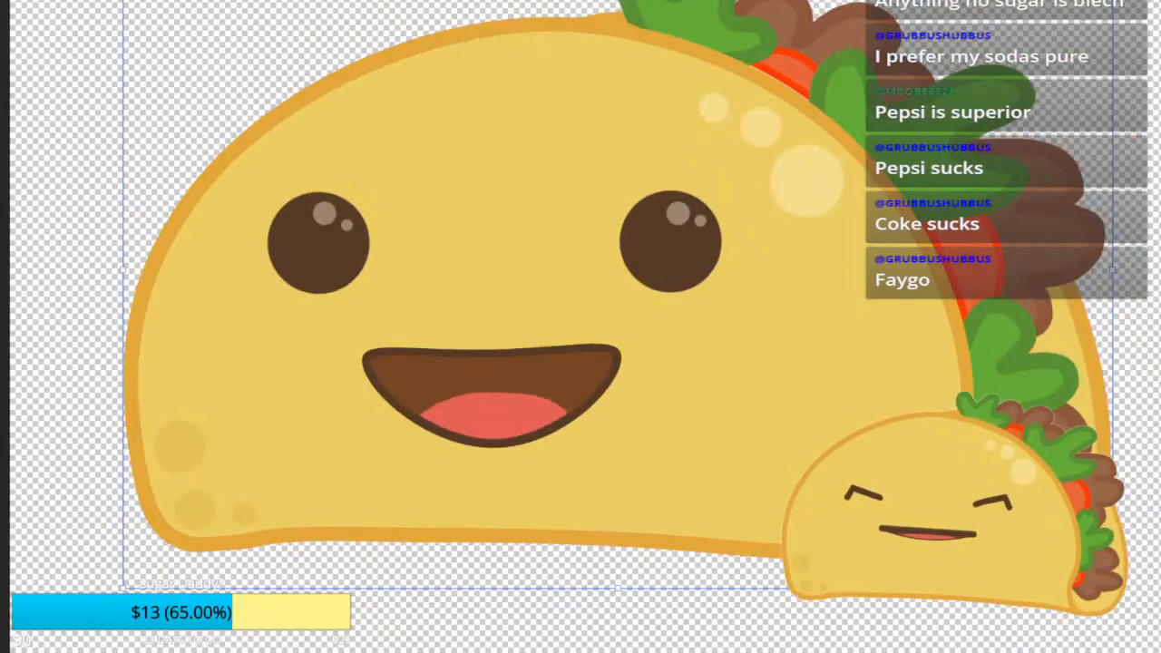
pyautogui.scroll(2, 511, 456)
pyautogui.scroll(-4, 511, 456)
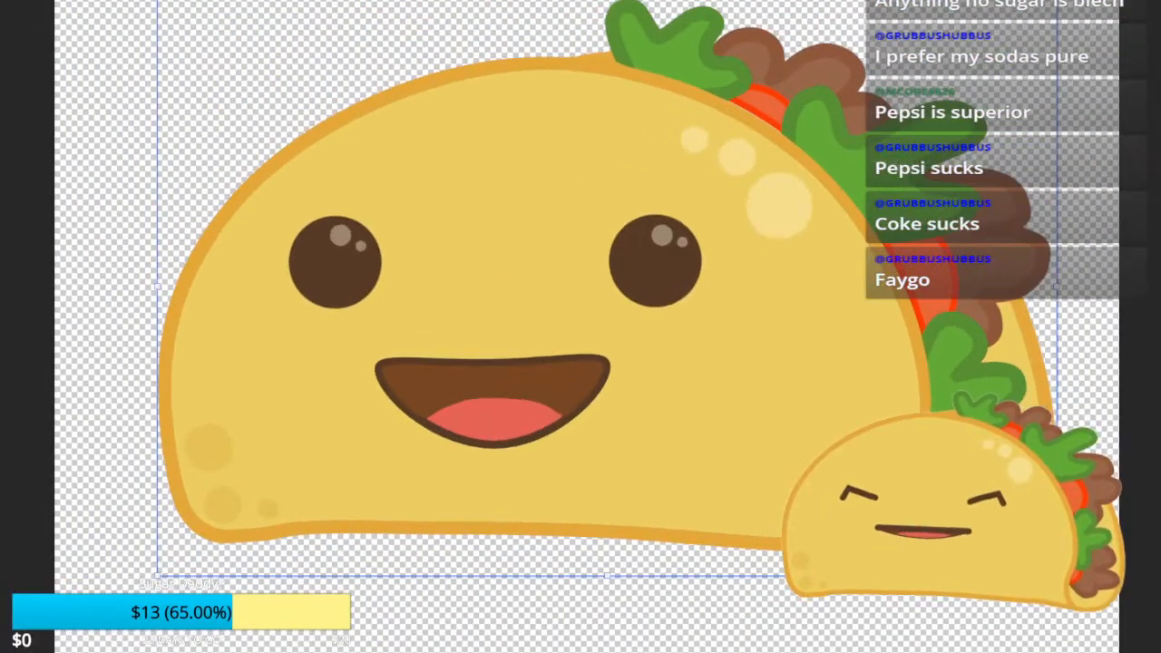
pyautogui.moveTo(576, 400); pyautogui.dragTo(418, 448)
pyautogui.scroll(1, 418, 447)
pyautogui.scroll(-1, 423, 461)
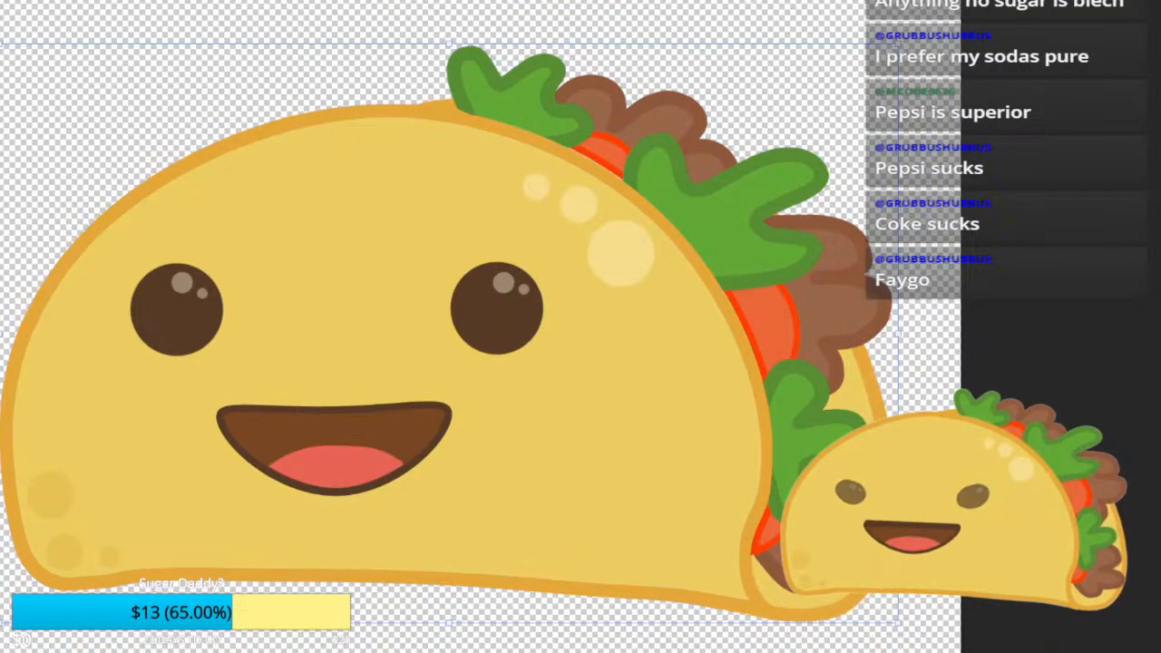
pyautogui.moveTo(423, 461); pyautogui.dragTo(487, 383)
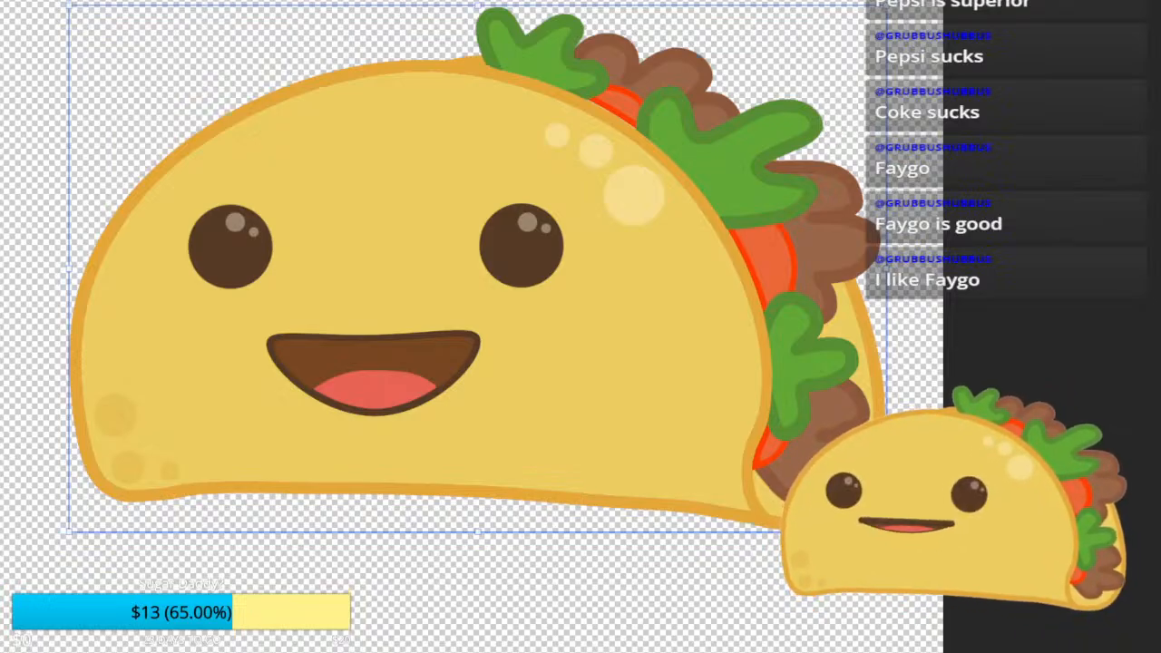
pyautogui.moveTo(472, 326); pyautogui.dragTo(548, 320)
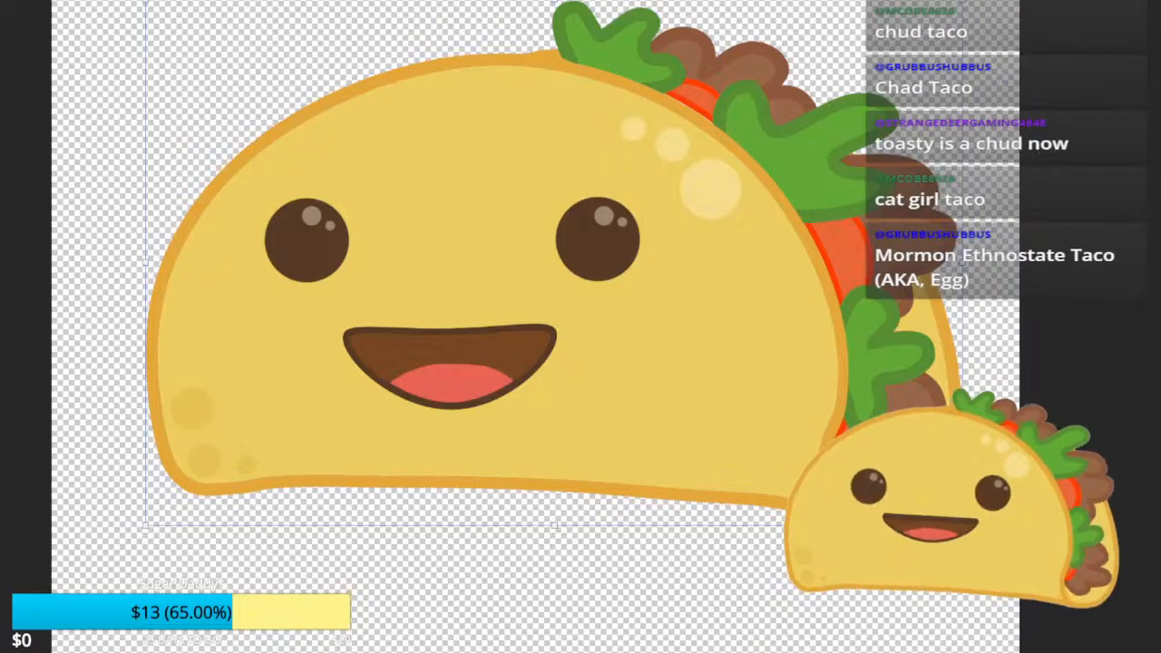
# Step: Paste the orange cat face, move it above the upper-left edge of the taco, and deselect it
pyautogui.hotkey('ctrl', 'v')
pyautogui.moveTo(536, 306); pyautogui.dragTo(303, 150)
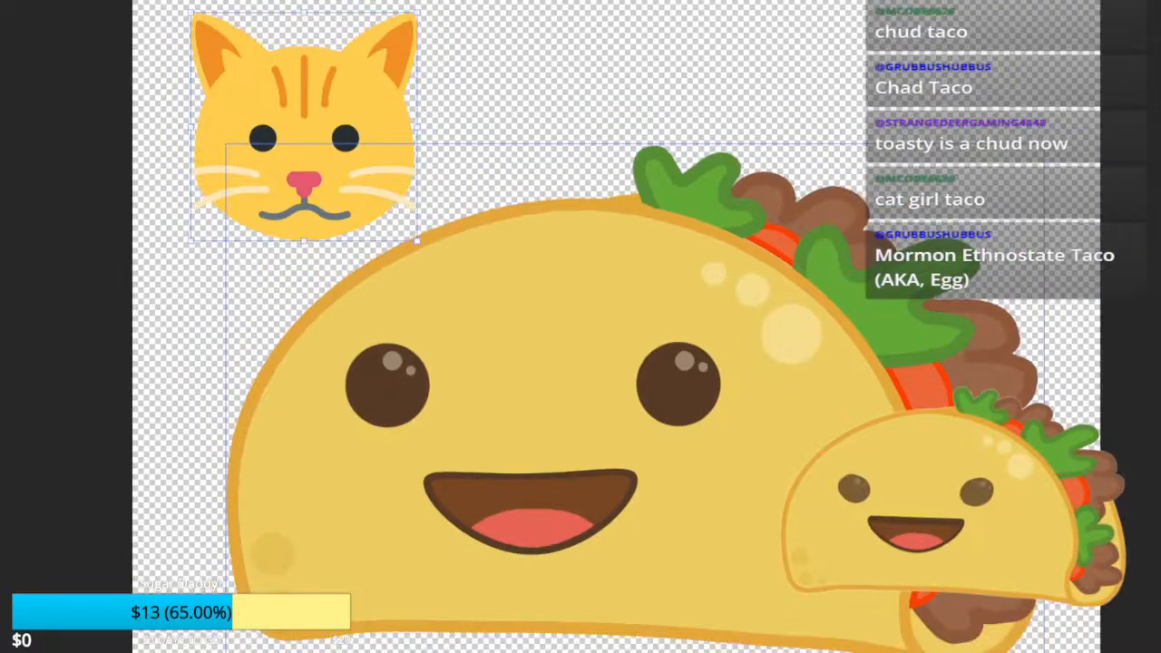
pyautogui.click(499, 91)
# Step: Select the cat's nose, mouth line and all four whiskers, and copy them to a new layer
pyautogui.scroll(2, 499, 91)
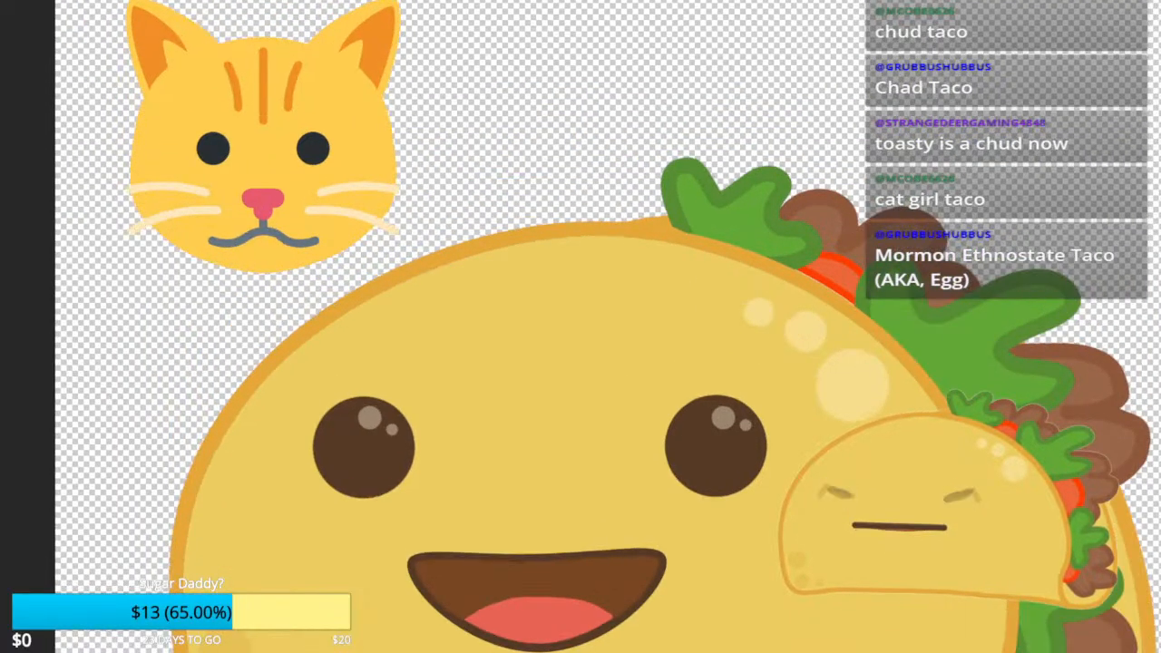
pyautogui.scroll(-1, 501, 95)
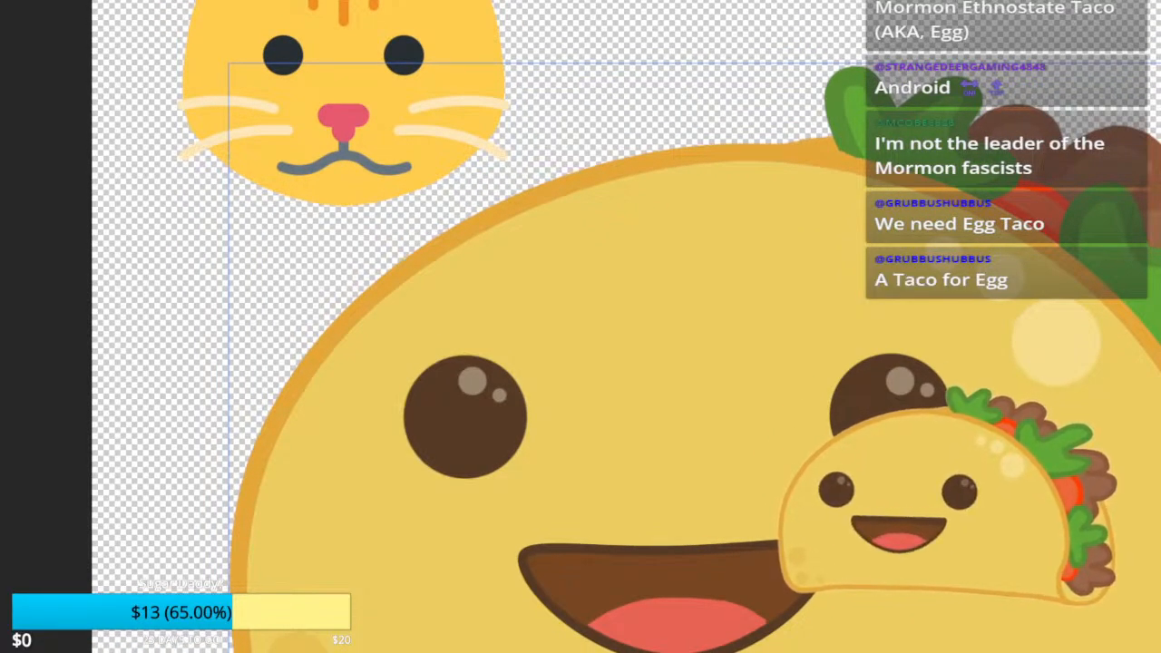
pyautogui.scroll(1, 626, 326)
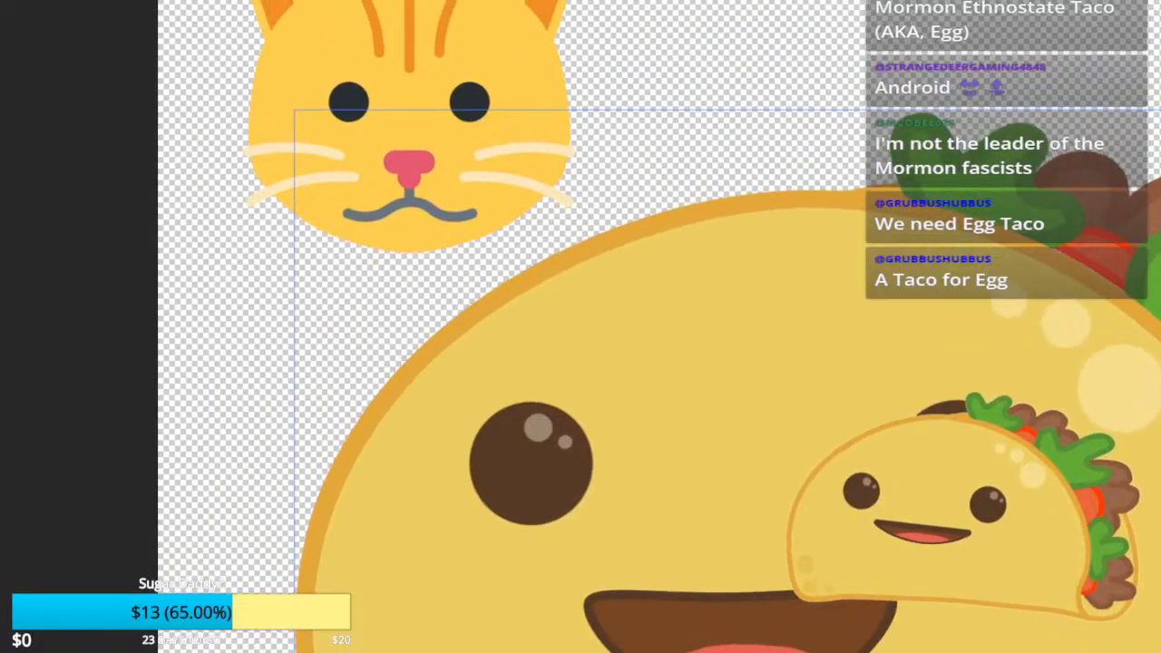
pyautogui.scroll(-3, 626, 326)
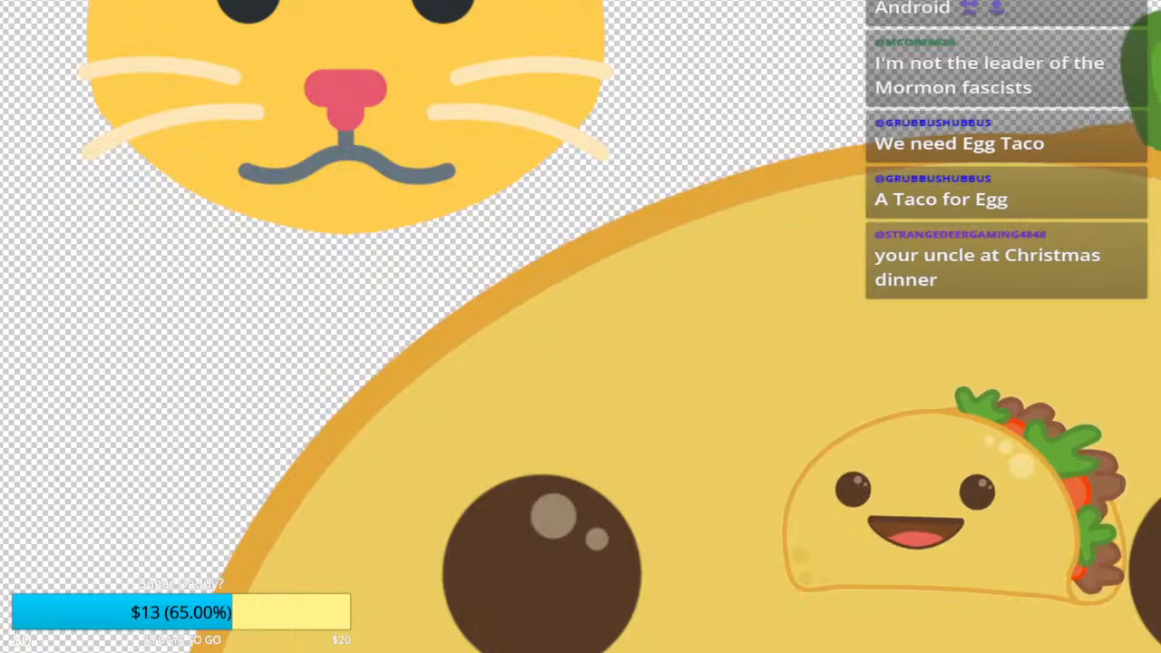
pyautogui.click(346, 97)
pyautogui.keyDown('shift'); pyautogui.click(346, 152); pyautogui.keyUp('shift')
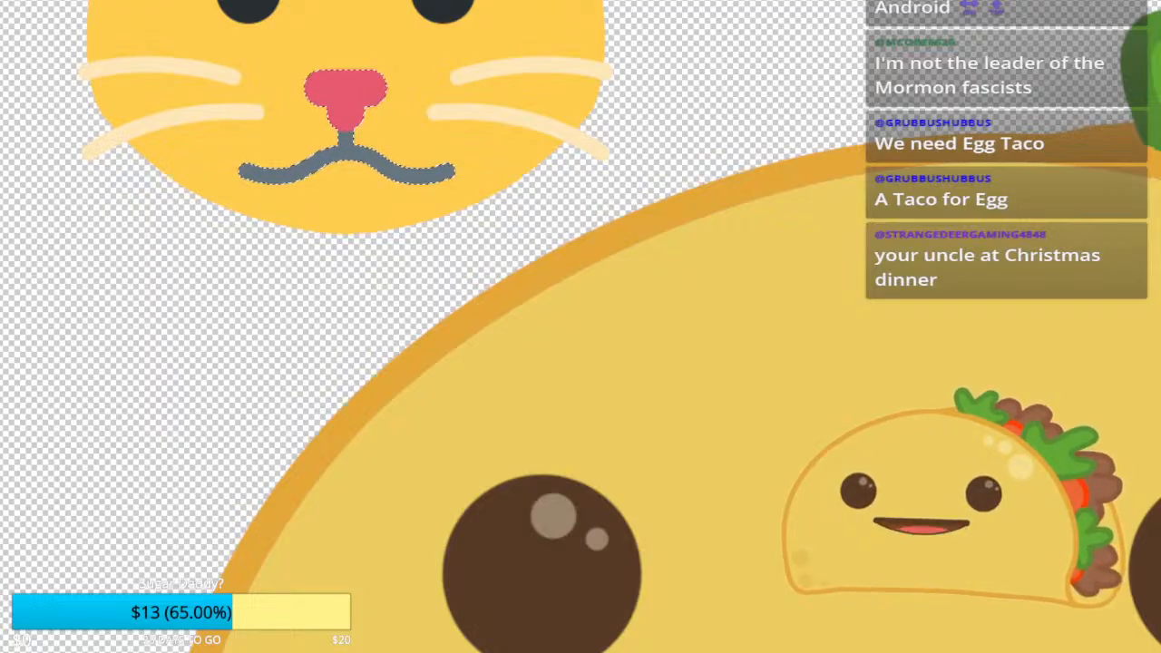
pyautogui.keyDown('shift'); pyautogui.click(510, 118); pyautogui.keyUp('shift')
pyautogui.keyDown('shift'); pyautogui.click(527, 67); pyautogui.keyUp('shift')
pyautogui.keyDown('shift'); pyautogui.click(173, 66); pyautogui.keyUp('shift')
pyautogui.keyDown('shift'); pyautogui.click(186, 117); pyautogui.keyUp('shift')
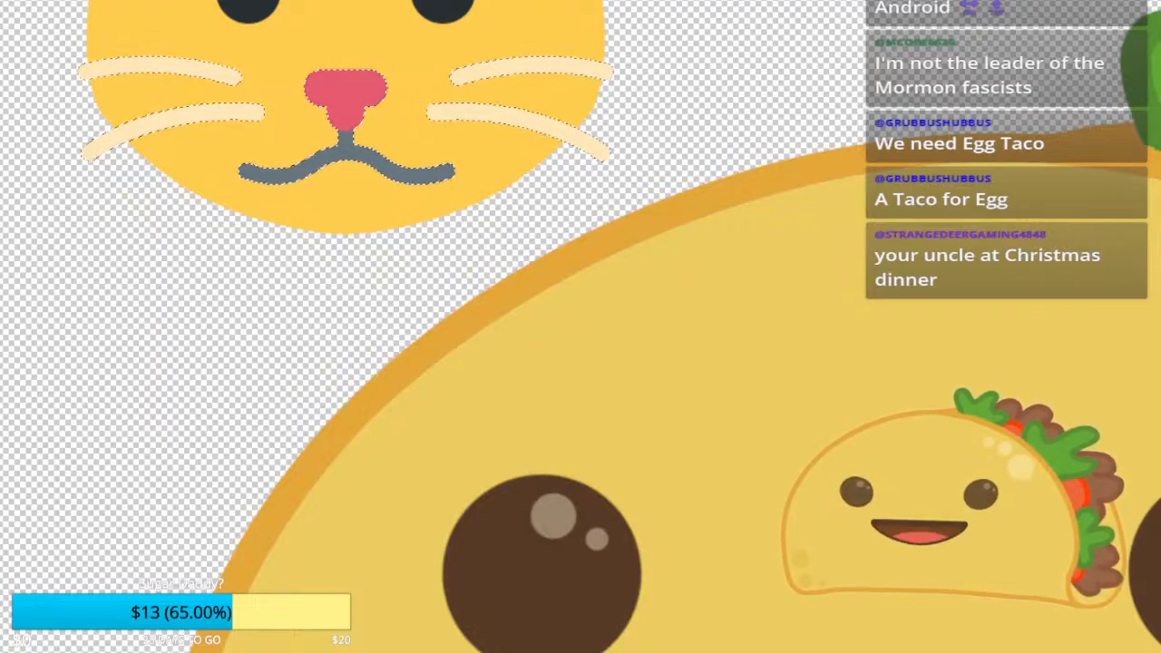
pyautogui.hotkey('ctrl', 'j')
# Step: Move the copied cat features onto the taco's face, enlarge them proportionally, and centre them over its mouth
pyautogui.scroll(-3, 715, 279)
pyautogui.moveTo(715, 280); pyautogui.dragTo(485, 89)
pyautogui.hotkey('ctrl', 't')
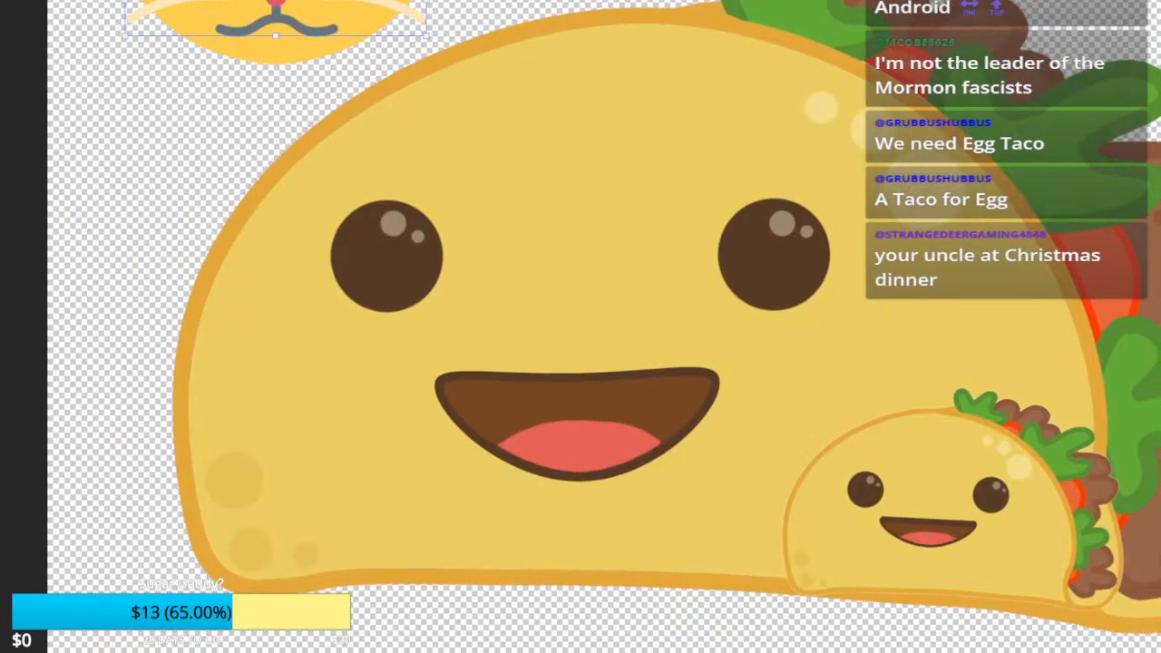
pyautogui.moveTo(275, 18); pyautogui.dragTo(655, 422)
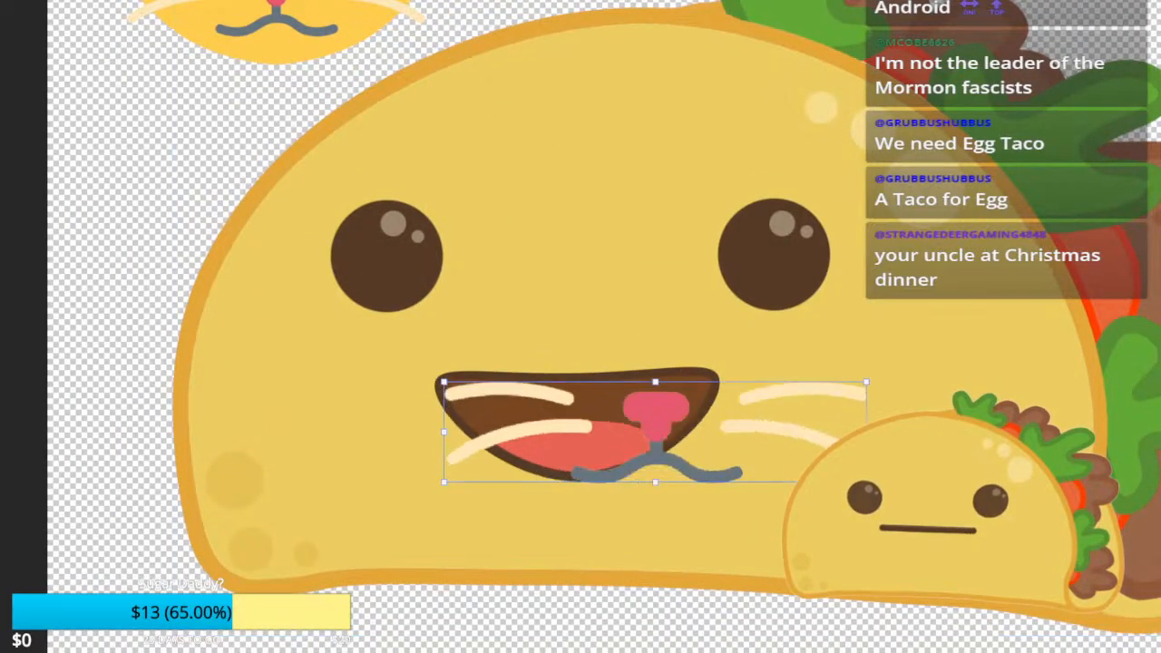
pyautogui.moveTo(867, 382); pyautogui.dragTo(1148, 315)
pyautogui.moveTo(796, 399); pyautogui.dragTo(594, 441)
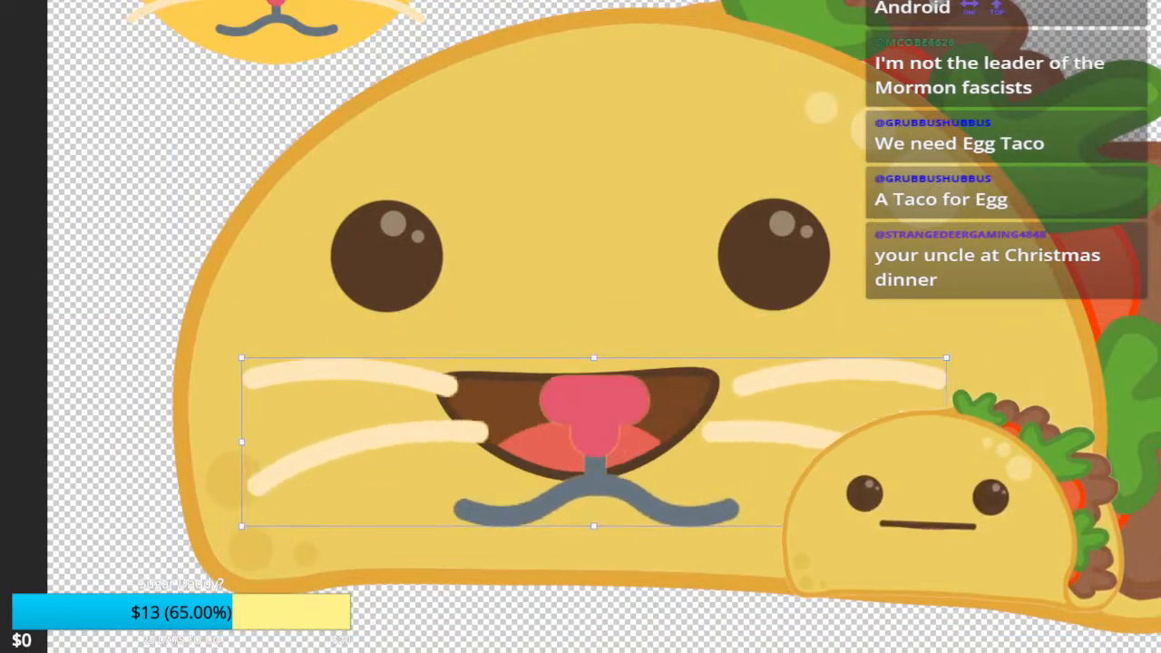
# Step: Enlarge the cat features further so the whiskers extend past the taco's left edge, keeping the nose over the mouth
pyautogui.scroll(-3, 581, 326)
pyautogui.scroll(2, 544, 391)
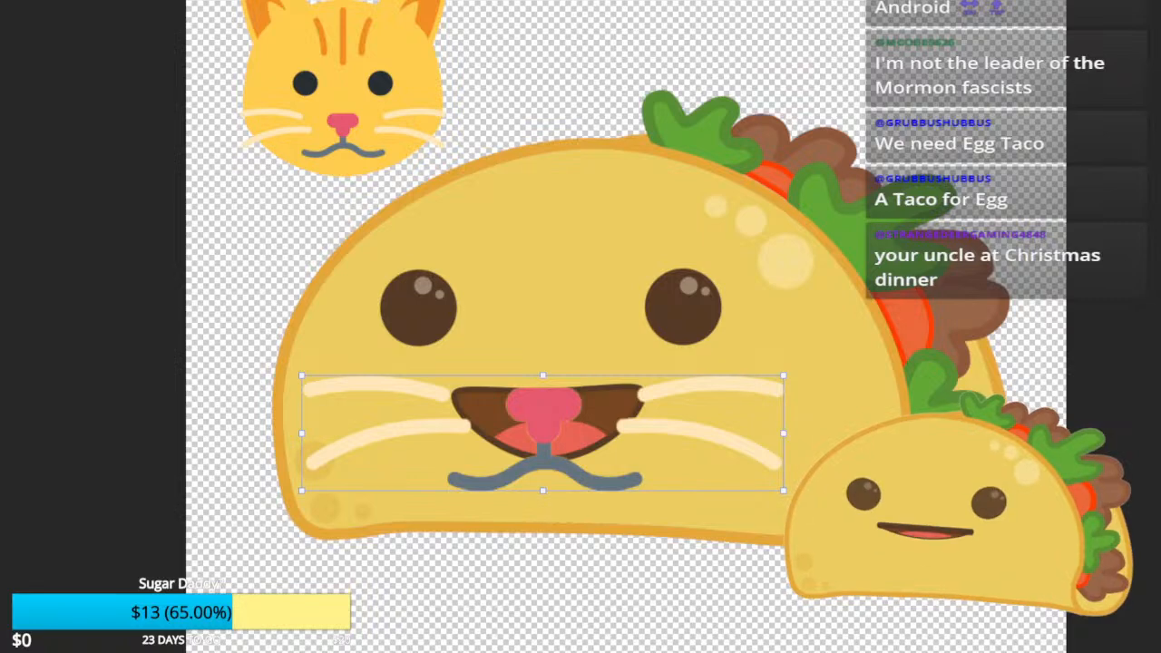
pyautogui.hscroll(2, 581, 327)
pyautogui.moveTo(712, 376); pyautogui.dragTo(842, 339)
pyautogui.moveTo(535, 426); pyautogui.dragTo(471, 434)
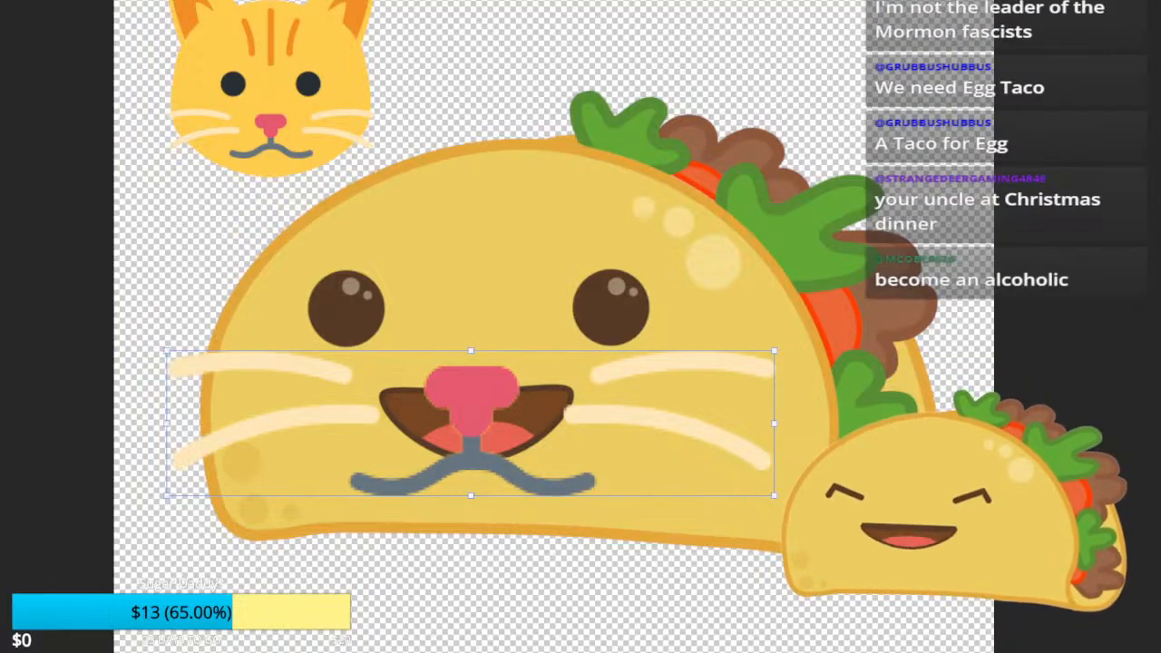
# Step: Sample the coral red of the taco's tongue and recolour the cat nose with it
pyautogui.scroll(3, 436, 411)
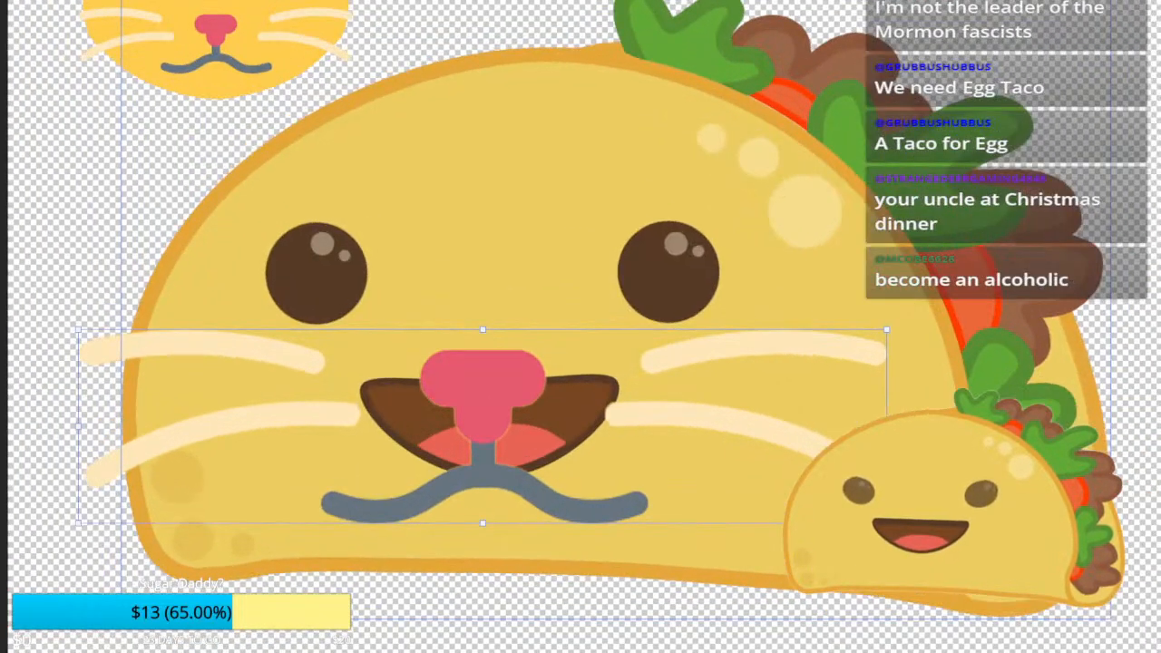
pyautogui.scroll(-3, 492, 426)
pyautogui.scroll(5, 493, 427)
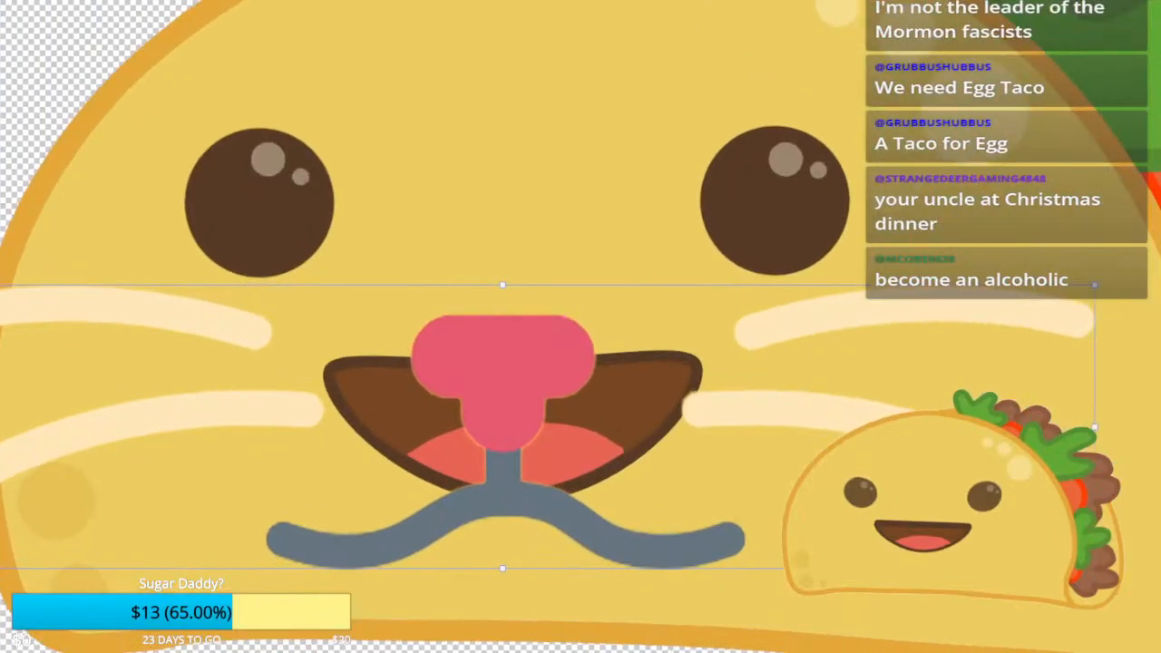
pyautogui.press('i')
pyautogui.click(594, 458)
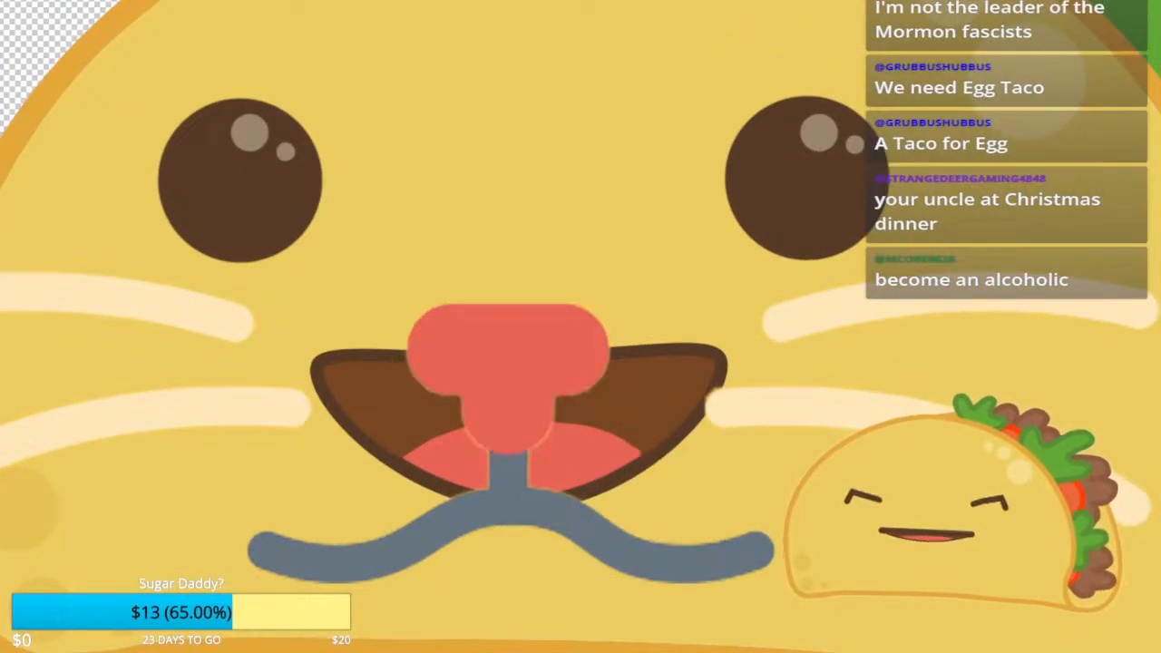
# Step: Select the grey cat mouth line, fill it with the grey-brown of the taco's eye highlight, and clear the selection
pyautogui.click(508, 508)
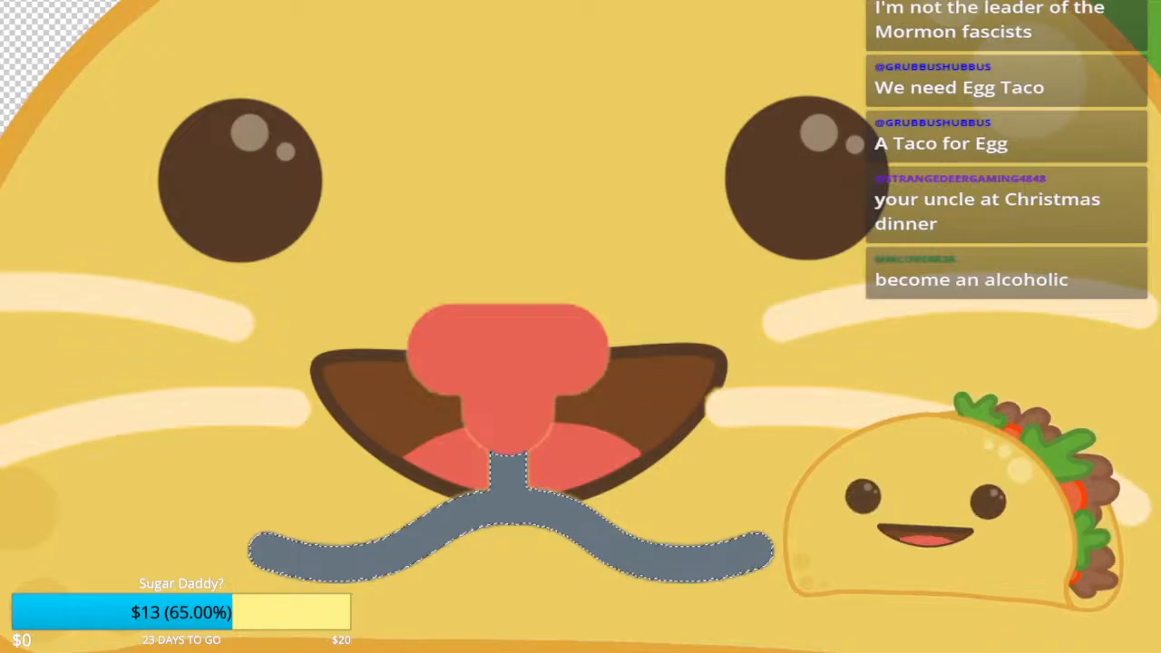
pyautogui.click(249, 125)
pyautogui.hotkey('alt', 'BackSpace')
pyautogui.hotkey('ctrl', 'd')
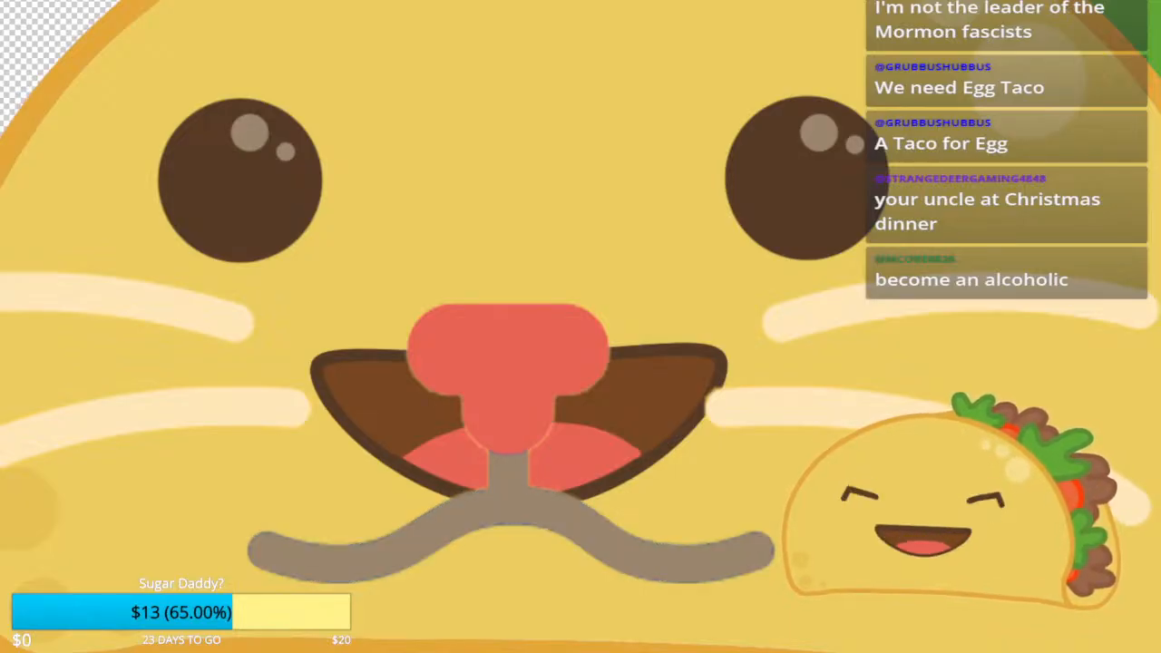
# Step: Select all four whiskers, fill them with the pale yellow of the taco's shell highlights, and clear the selection
pyautogui.keyDown('shift'); pyautogui.click(227, 407); pyautogui.keyUp('shift')
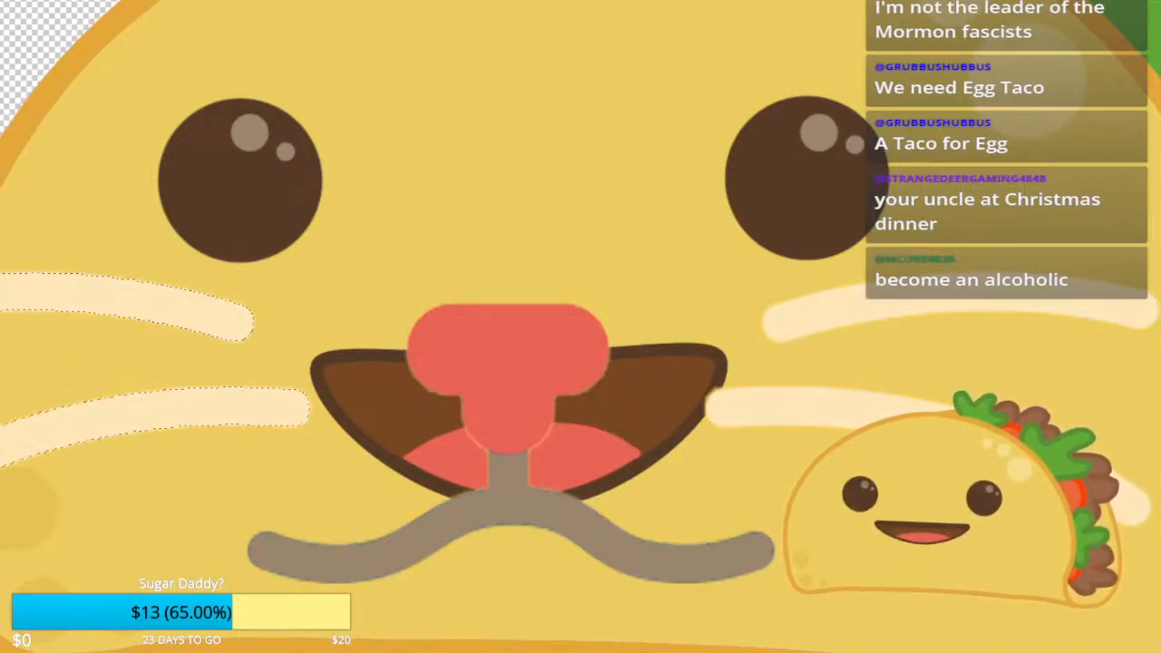
pyautogui.keyDown('shift'); pyautogui.click(816, 313); pyautogui.keyUp('shift')
pyautogui.keyDown('shift'); pyautogui.click(771, 408); pyautogui.keyUp('shift')
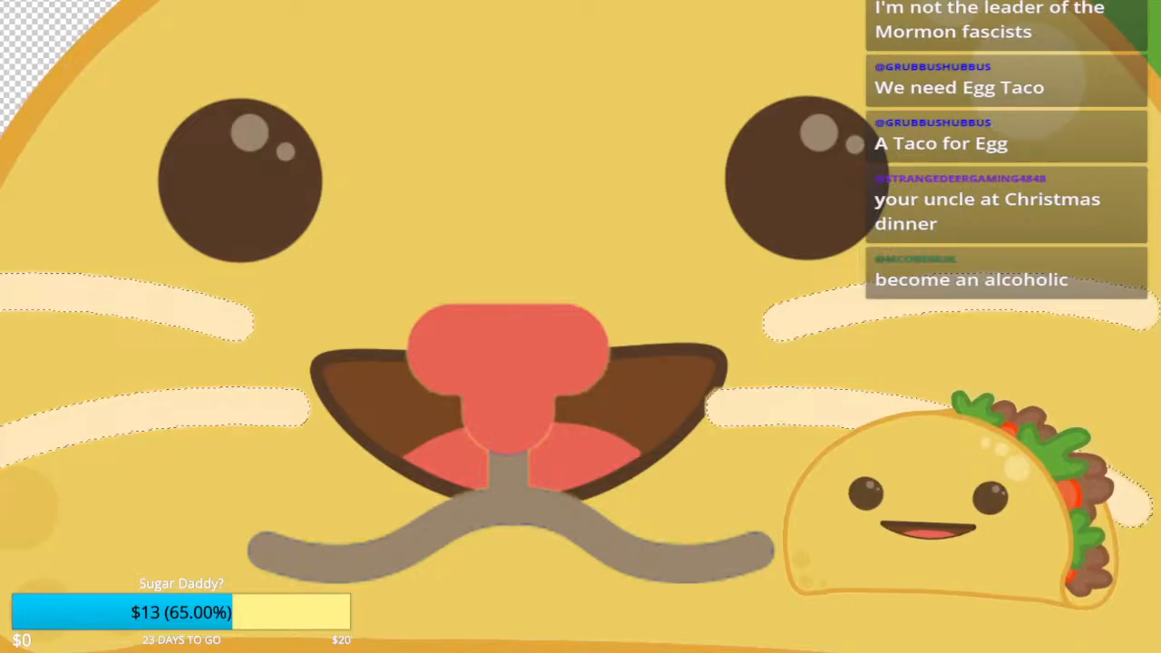
pyautogui.hotkey('alt', 'BackSpace')
pyautogui.hotkey('ctrl', 'd')
# Step: Remove the taco's original open smiling mouth from behind the cat nose and mouth line
pyautogui.scroll(-4, 842, 378)
pyautogui.scroll(3, 834, 384)
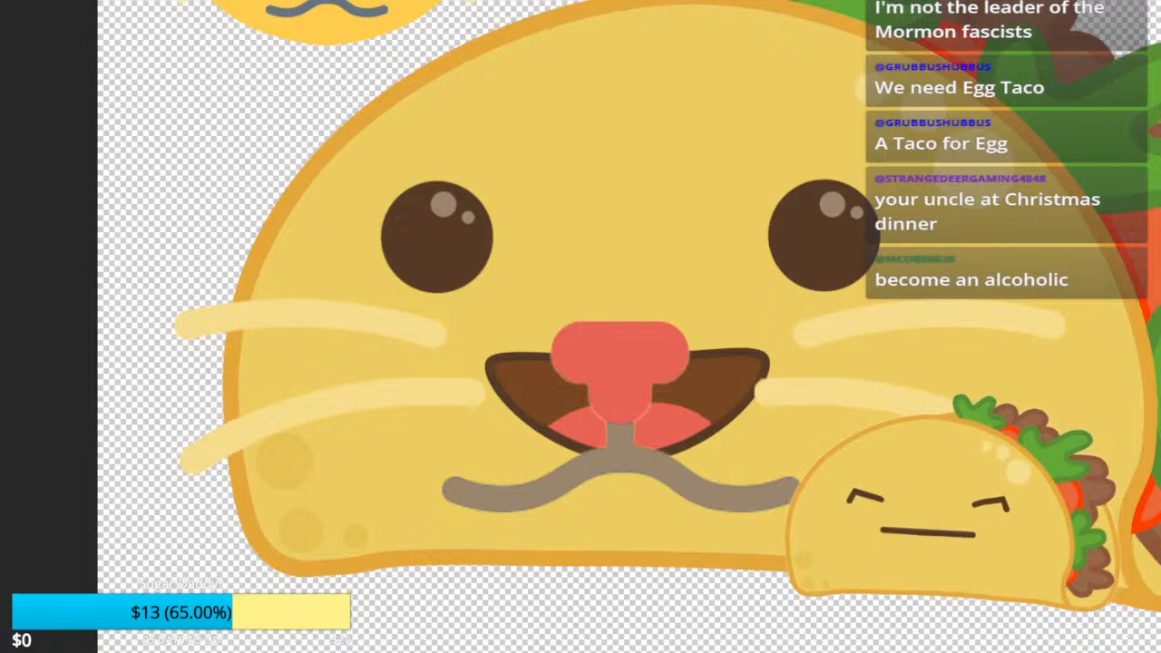
pyautogui.moveTo(535, 396)
pyautogui.mouseDown()
pyautogui.moveTo(682, 399)
pyautogui.moveTo(745, 381)
pyautogui.mouseUp()
pyautogui.scroll(-5, 577, 458)
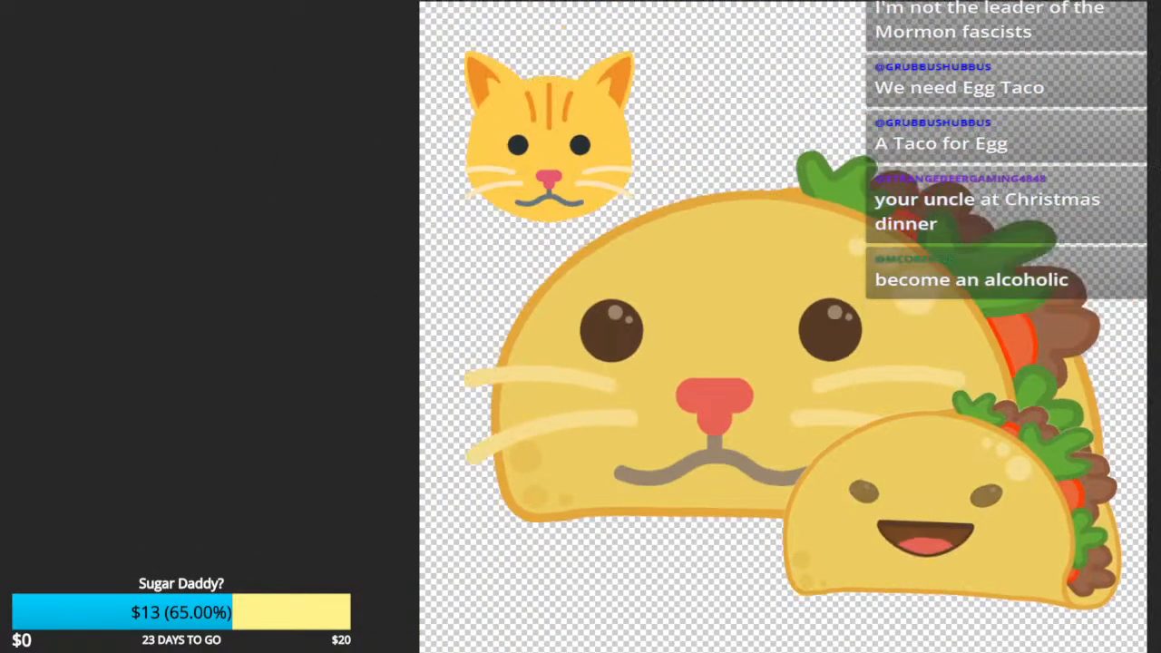
# Step: Select the cat mouth line and fill it with the dark brown of the taco's eyes
pyautogui.scroll(3, 648, 453)
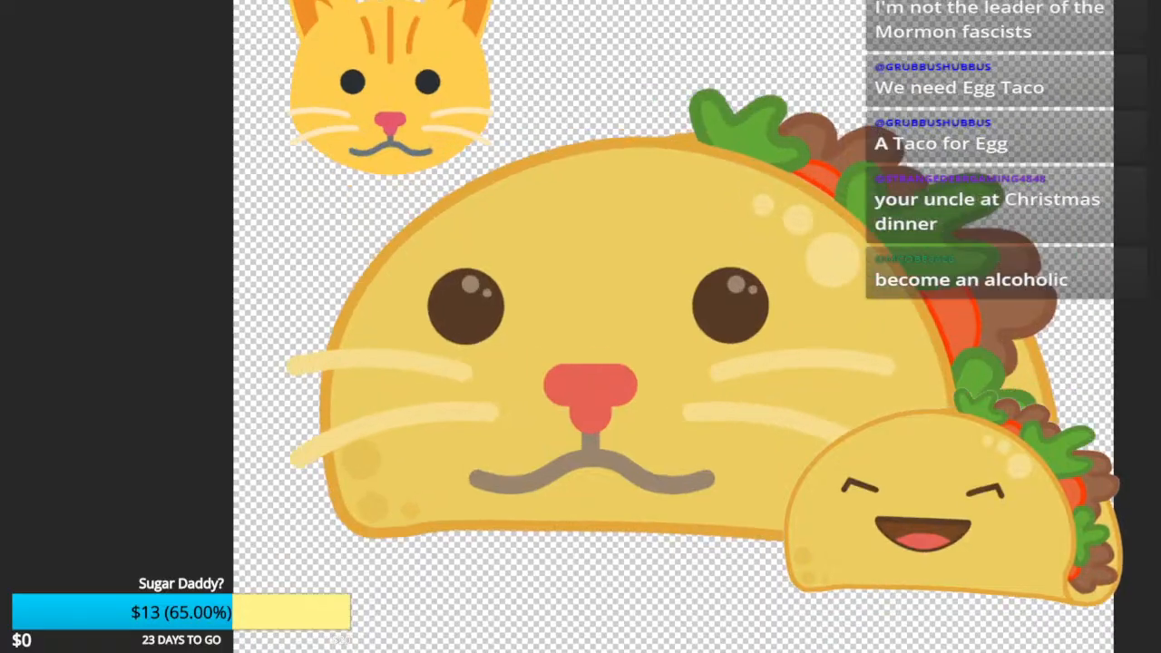
pyautogui.scroll(1, 650, 455)
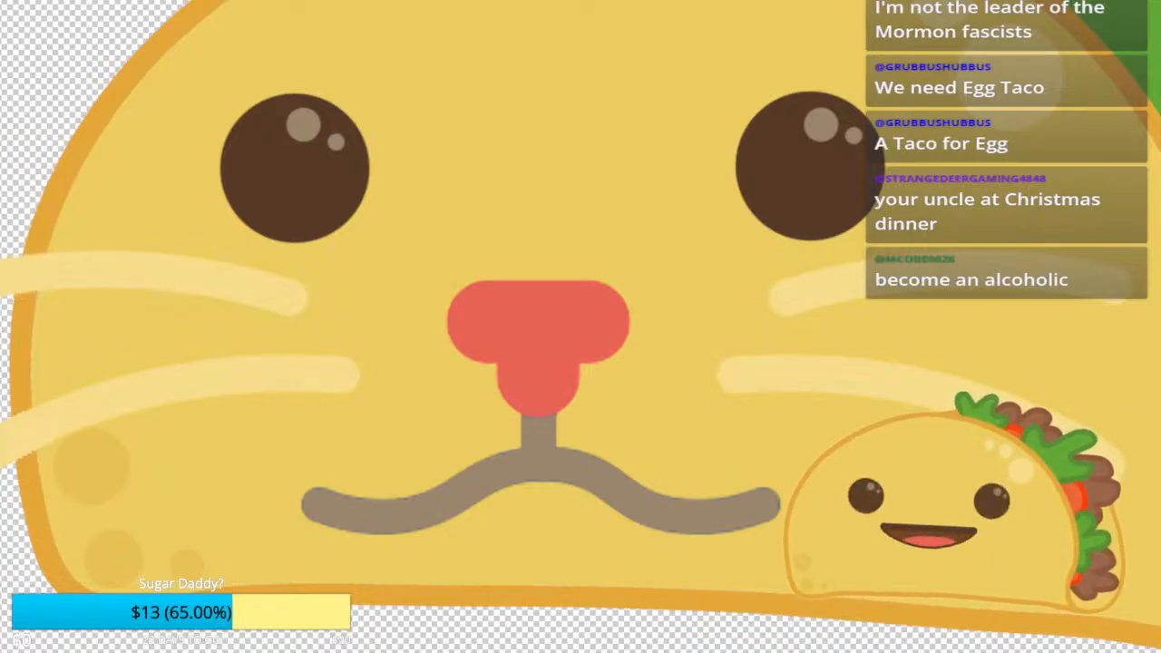
pyautogui.click(539, 464)
pyautogui.hotkey('alt', 'BackSpace')
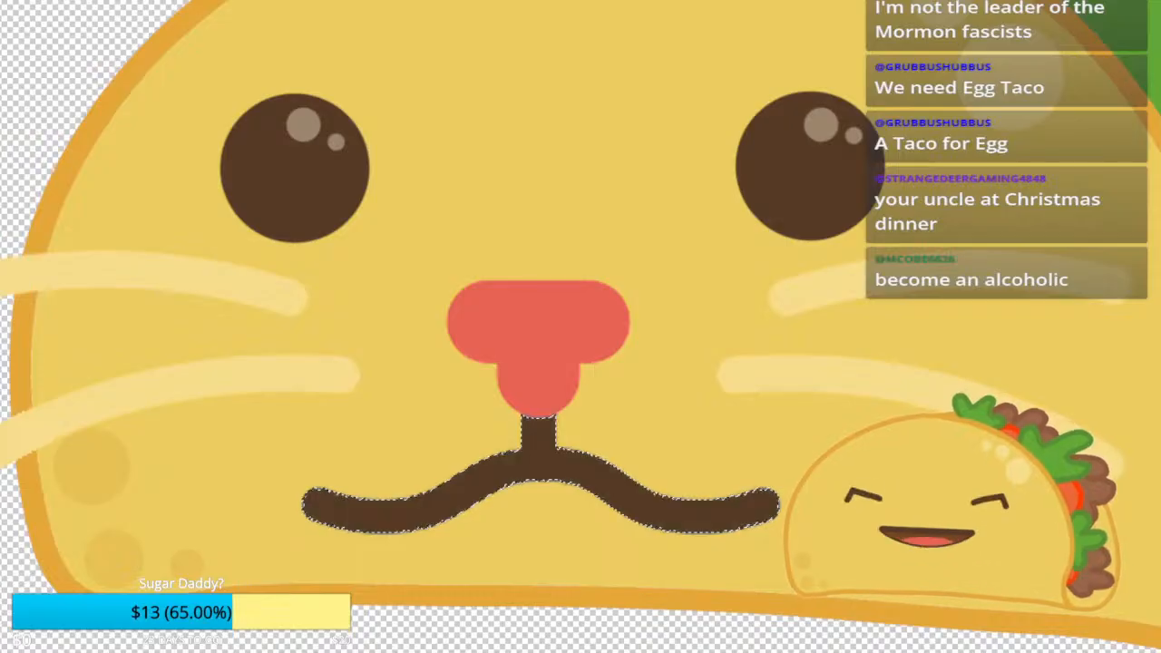
# Step: Clear the selection around the dark brown mouth line and review the whole cat-taco face
pyautogui.hotkey('ctrl', 'd')
pyautogui.hotkey('ctrl', '0')
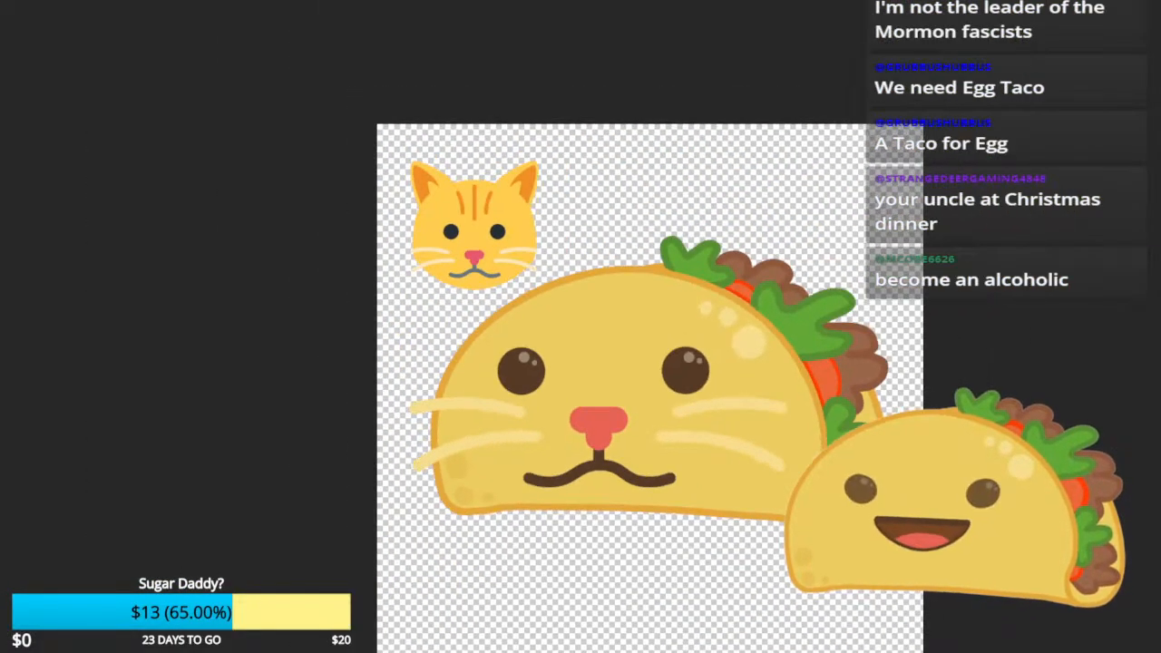
pyautogui.scroll(5, 626, 459)
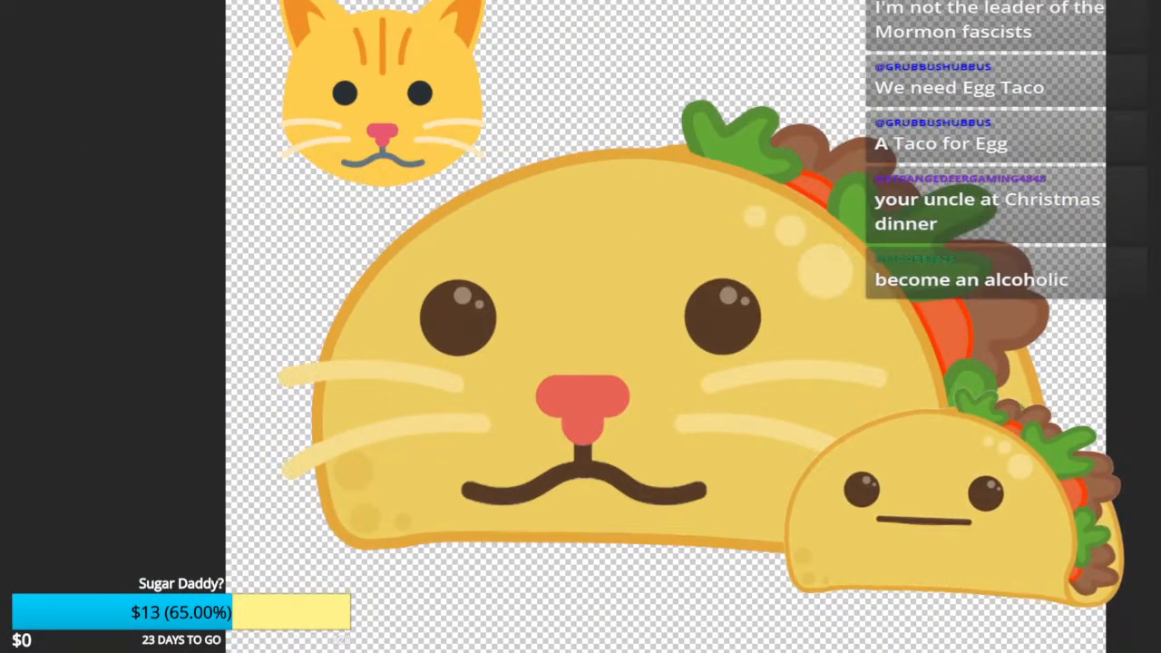
pyautogui.scroll(2, 630, 469)
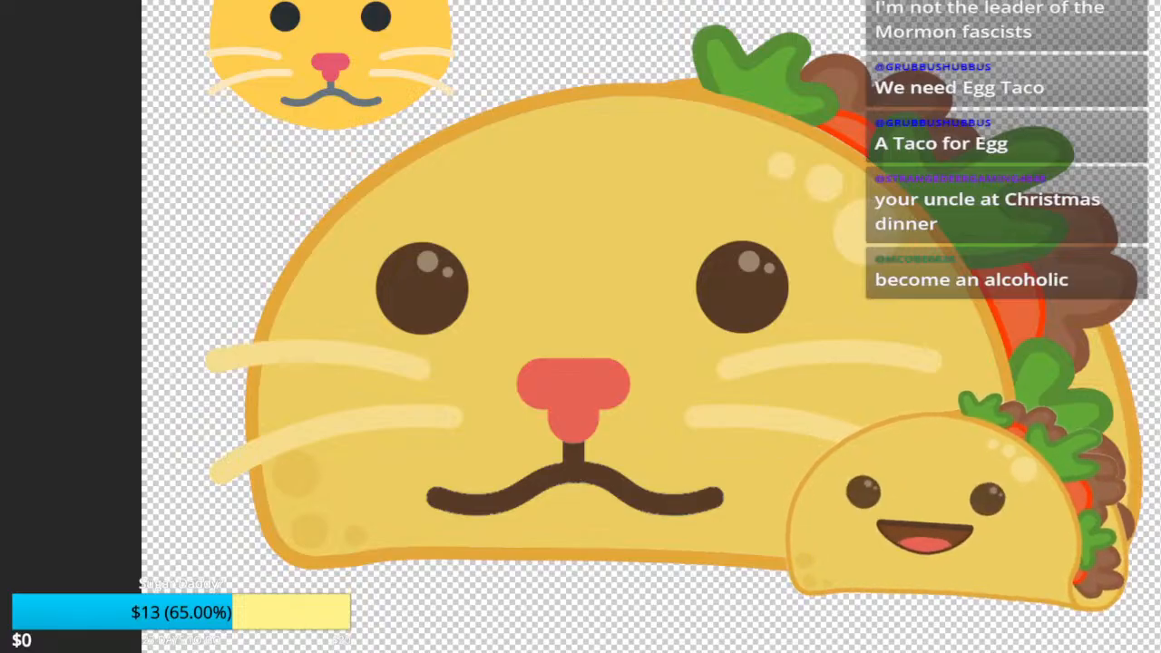
pyautogui.scroll(-4, 630, 463)
pyautogui.scroll(3, 631, 463)
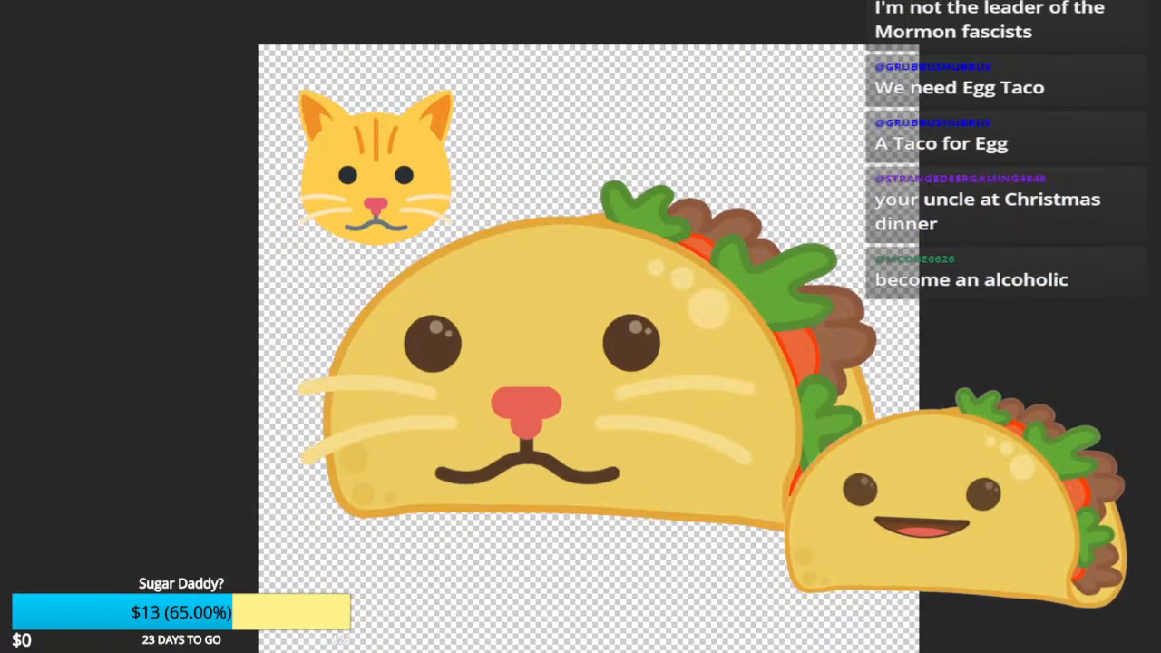
pyautogui.scroll(2, 431, 430)
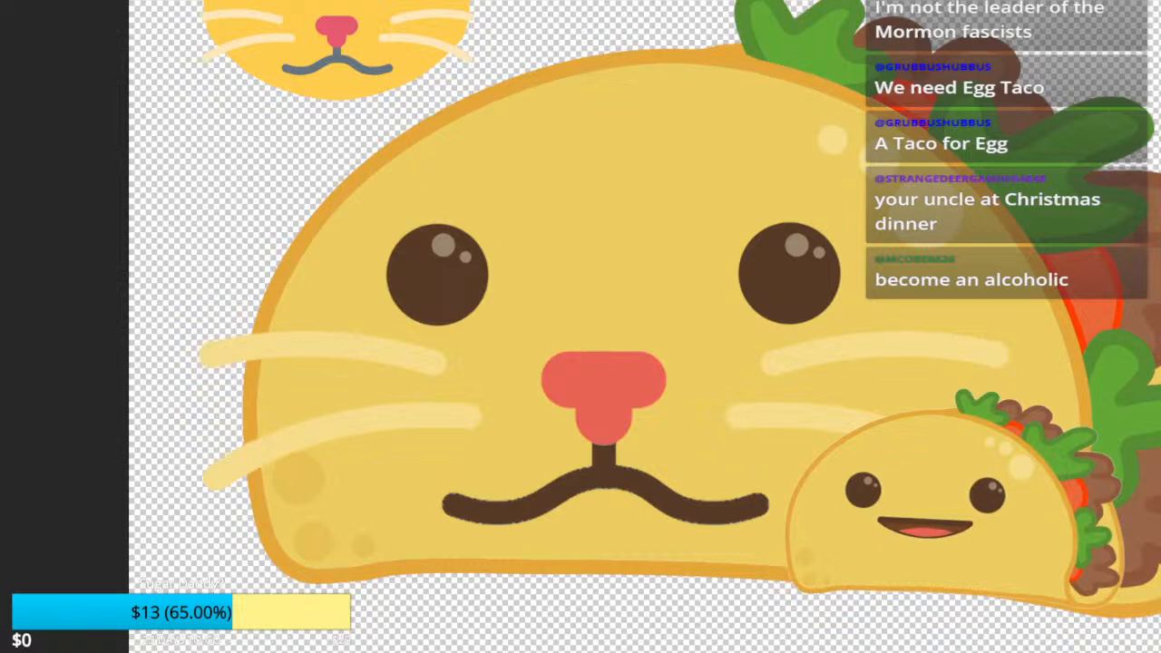
# Step: Select all four whiskers, fill them with the grey-brown of the taco's eye highlight, and clear the selection
pyautogui.keyDown('shift'); pyautogui.click(414, 417); pyautogui.keyUp('shift')
pyautogui.keyDown('shift'); pyautogui.click(381, 349); pyautogui.keyUp('shift')
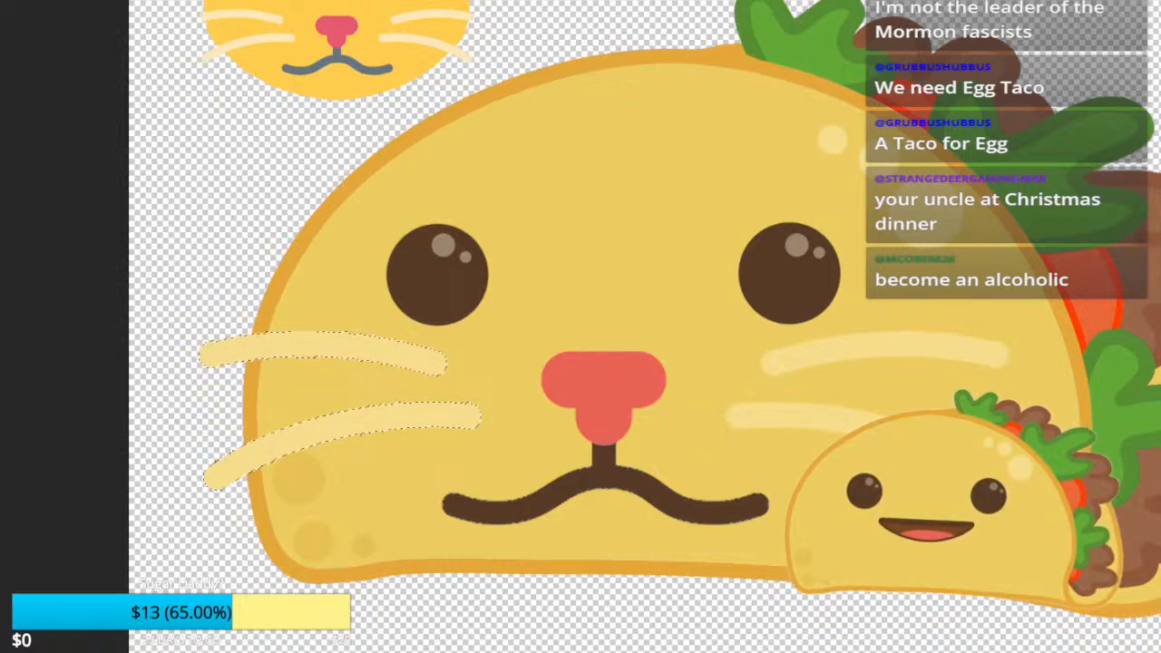
pyautogui.keyDown('shift'); pyautogui.click(766, 416); pyautogui.keyUp('shift')
pyautogui.keyDown('shift'); pyautogui.click(791, 357); pyautogui.keyUp('shift')
pyautogui.press('i')
pyautogui.click(447, 249)
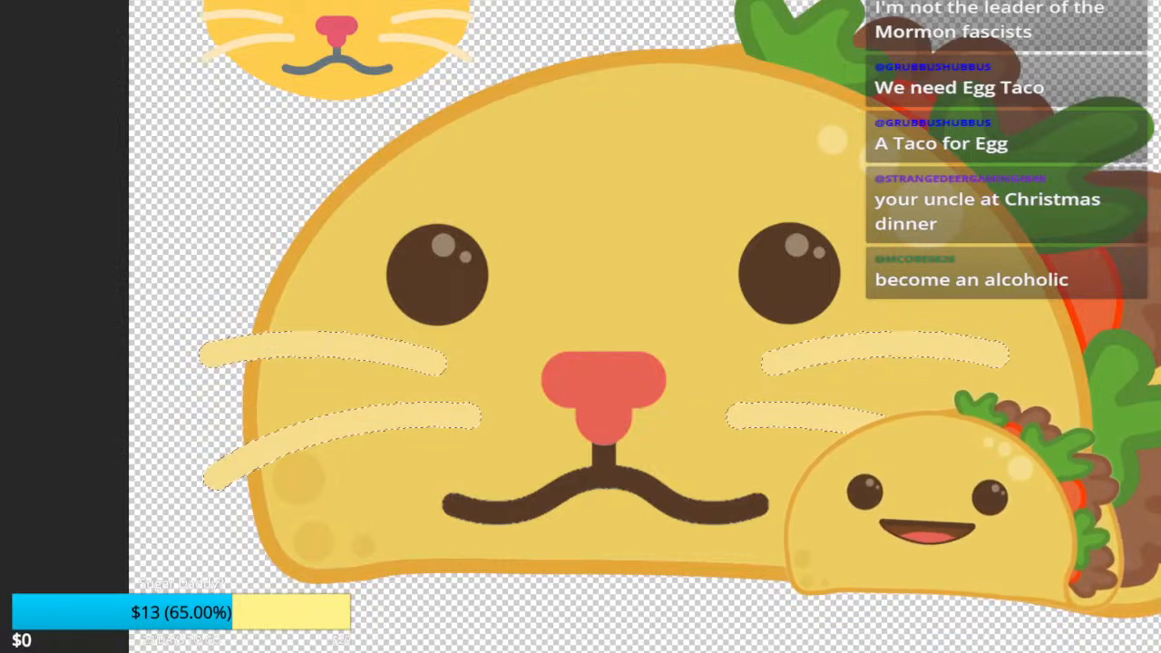
pyautogui.hotkey('alt', 'BackSpace')
pyautogui.hotkey('ctrl', 'd')
pyautogui.scroll(-2, 537, 421)
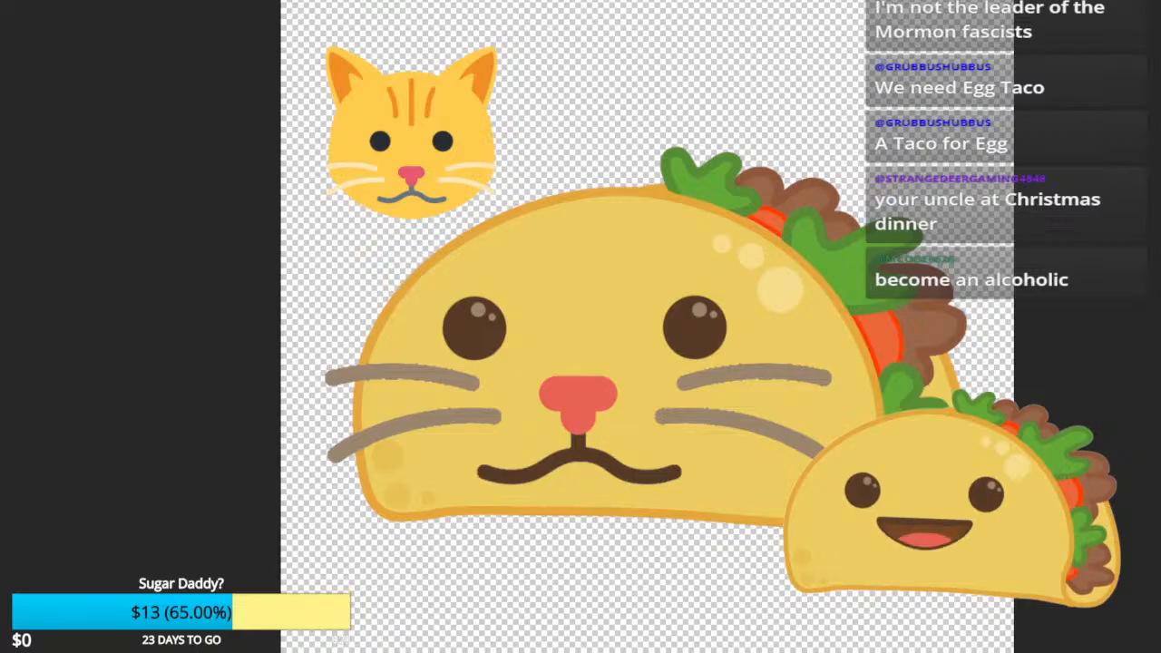
pyautogui.scroll(3, 597, 491)
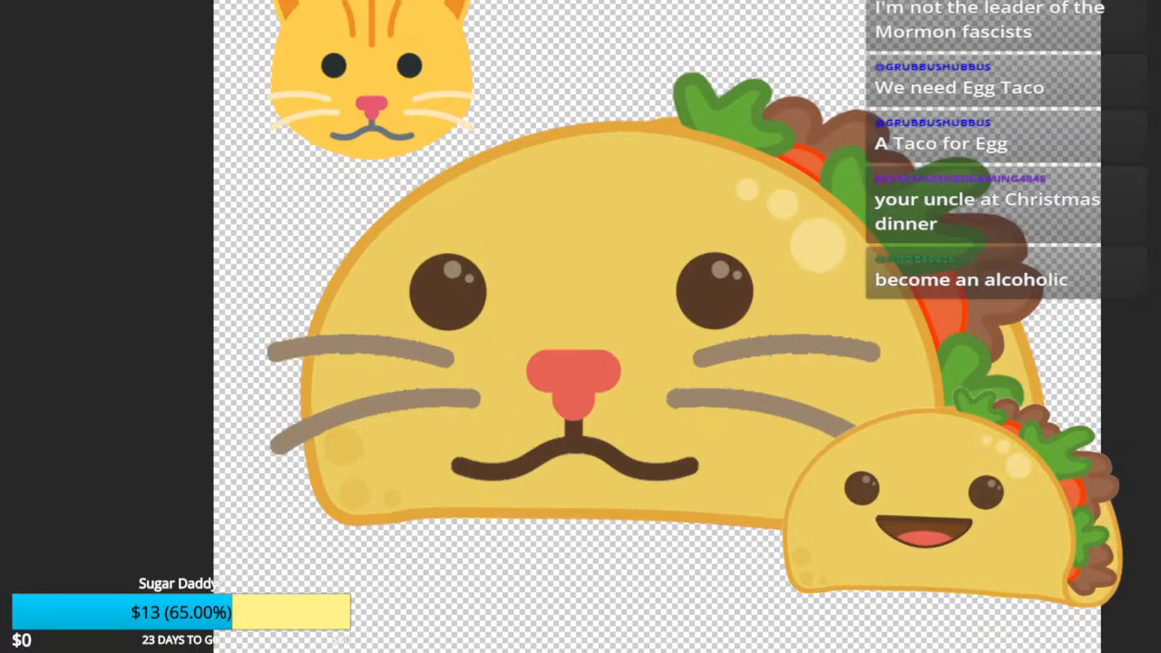
pyautogui.scroll(3, 270, 310)
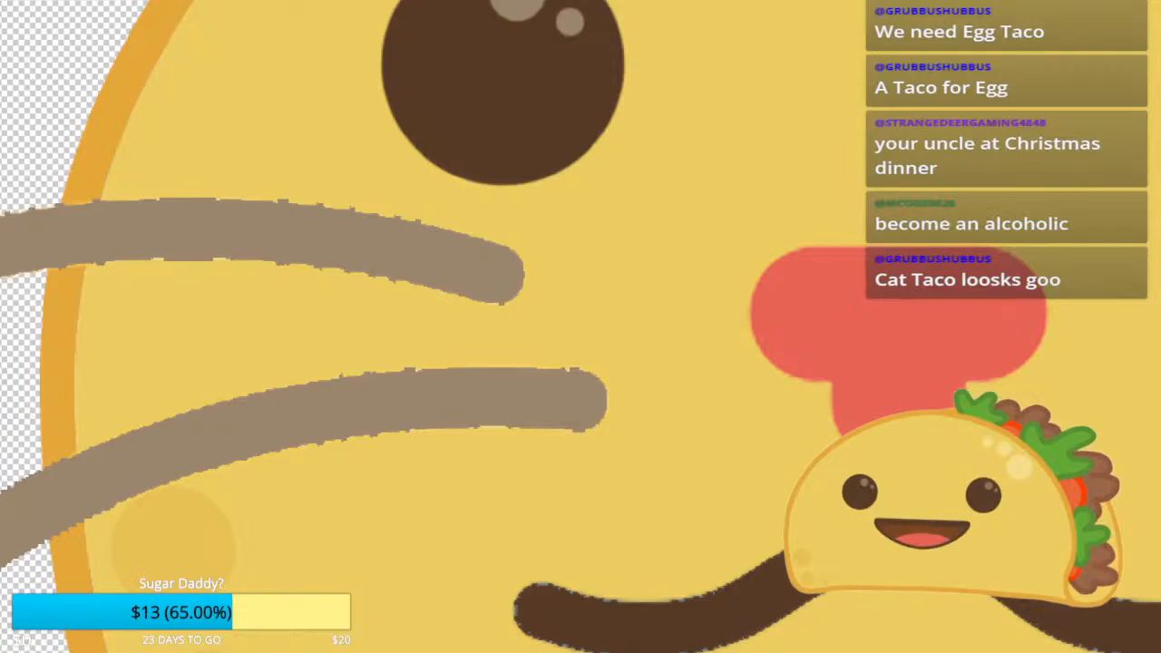
pyautogui.scroll(-5, 301, 447)
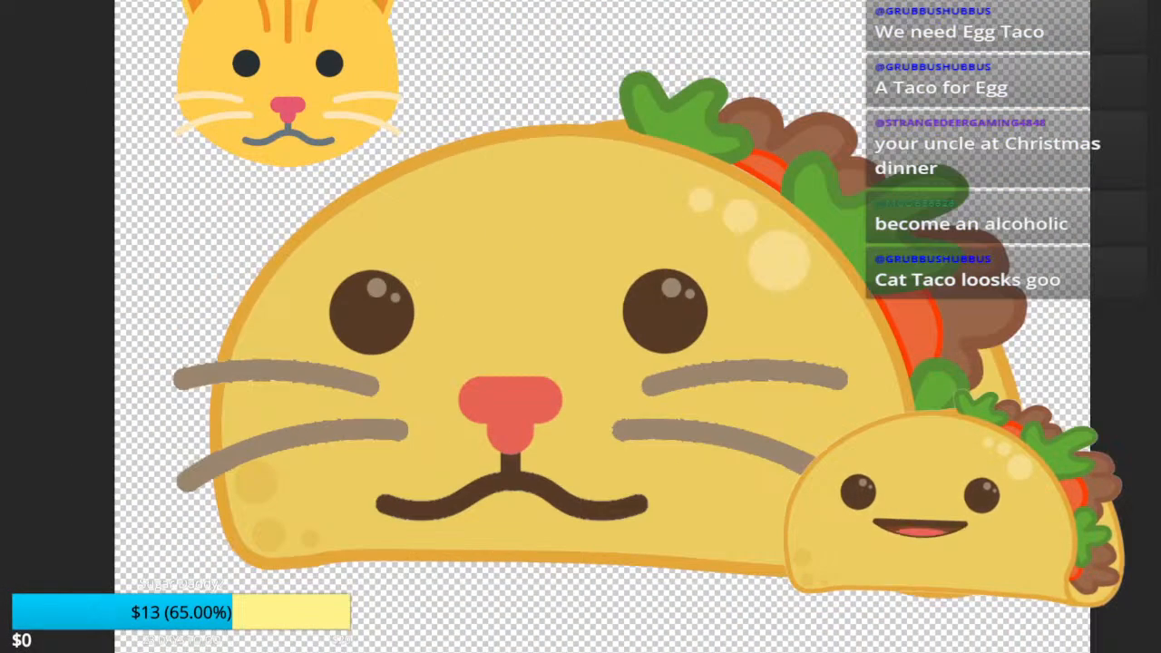
# Step: Slightly enlarge the three orange forehead stripes and centre them between the taco's eyes, in line with the nose
pyautogui.scroll(3, 421, 407)
pyautogui.moveTo(423, 407); pyautogui.dragTo(321, 425)
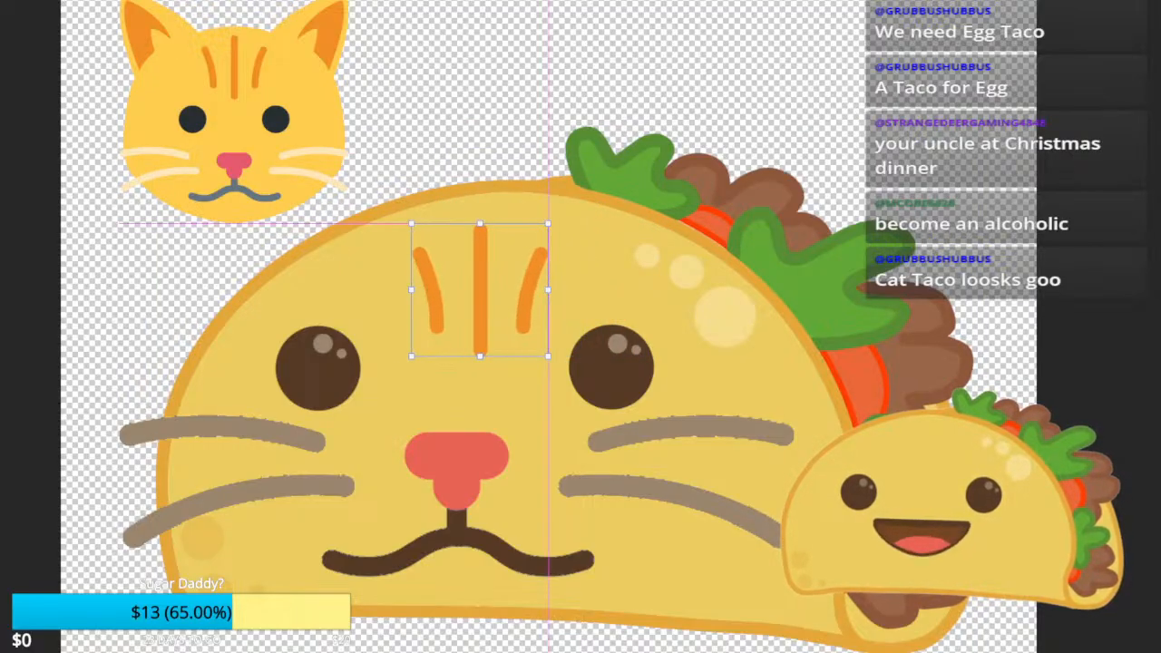
pyautogui.moveTo(469, 303); pyautogui.dragTo(472, 303)
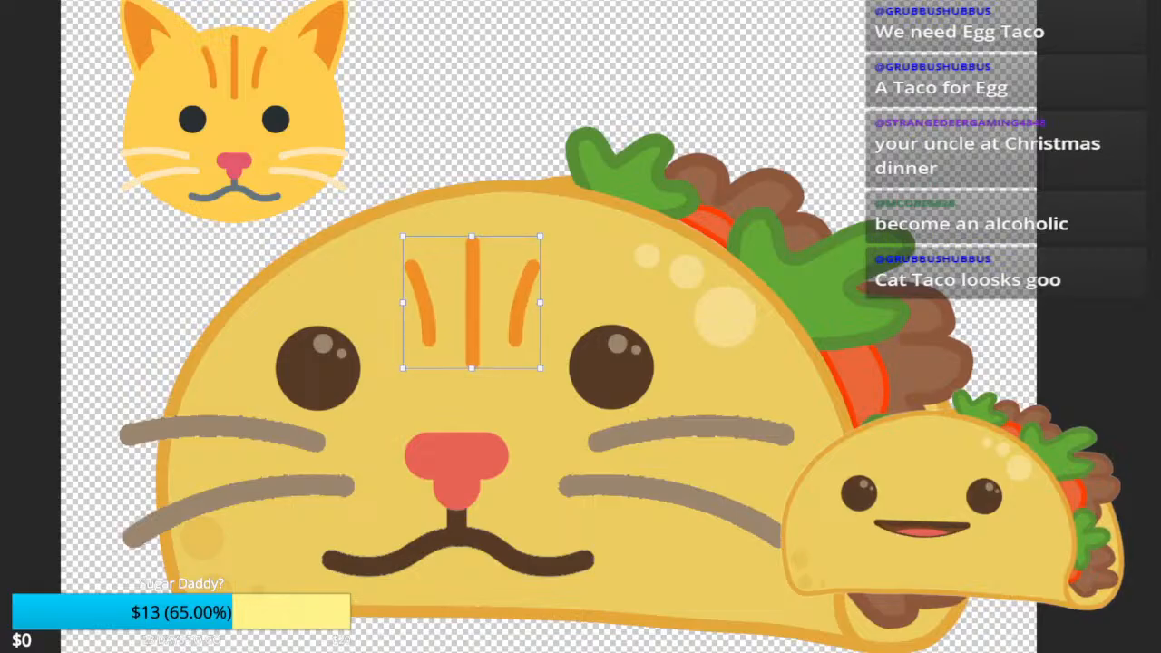
pyautogui.moveTo(540, 236); pyautogui.dragTo(549, 227)
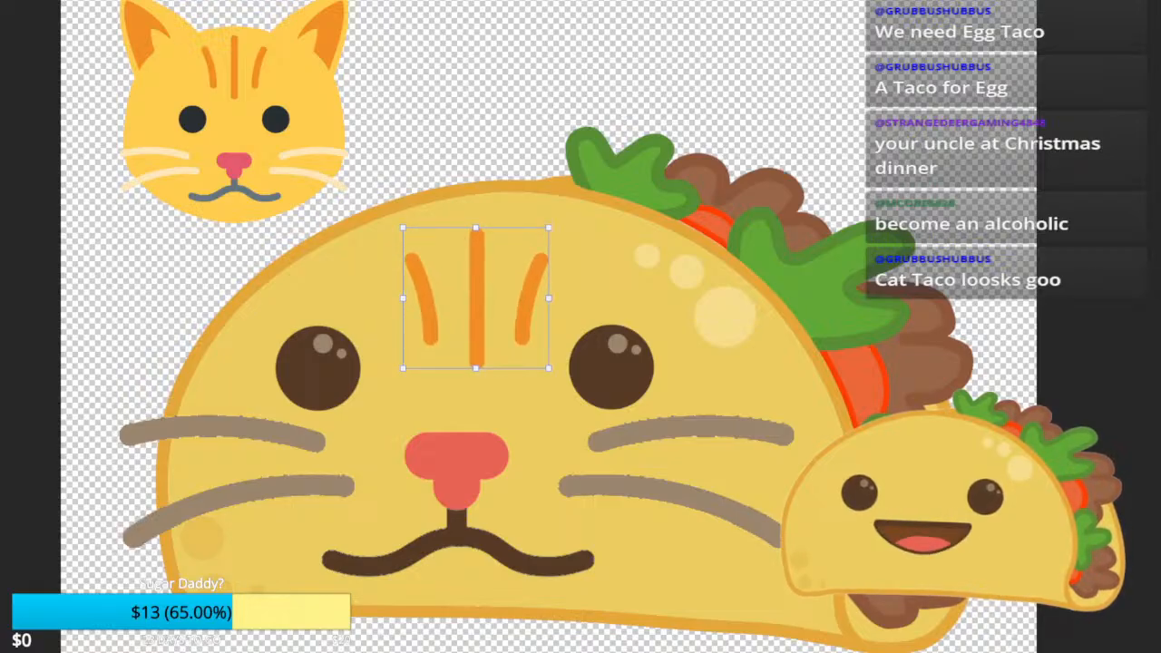
pyautogui.moveTo(475, 299); pyautogui.dragTo(457, 293)
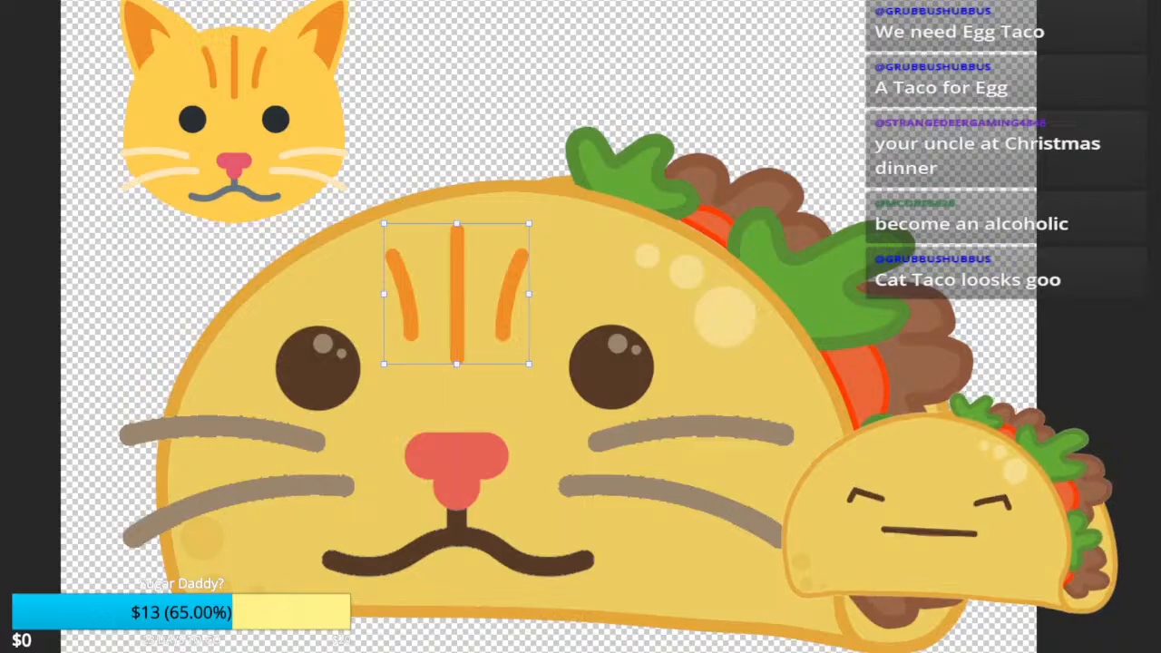
pyautogui.press('Return')
# Step: Select the three forehead stripes, fill them with the golden brown of the taco shell's outline, and clear the selection
pyautogui.hotkey('ctrl', '+')
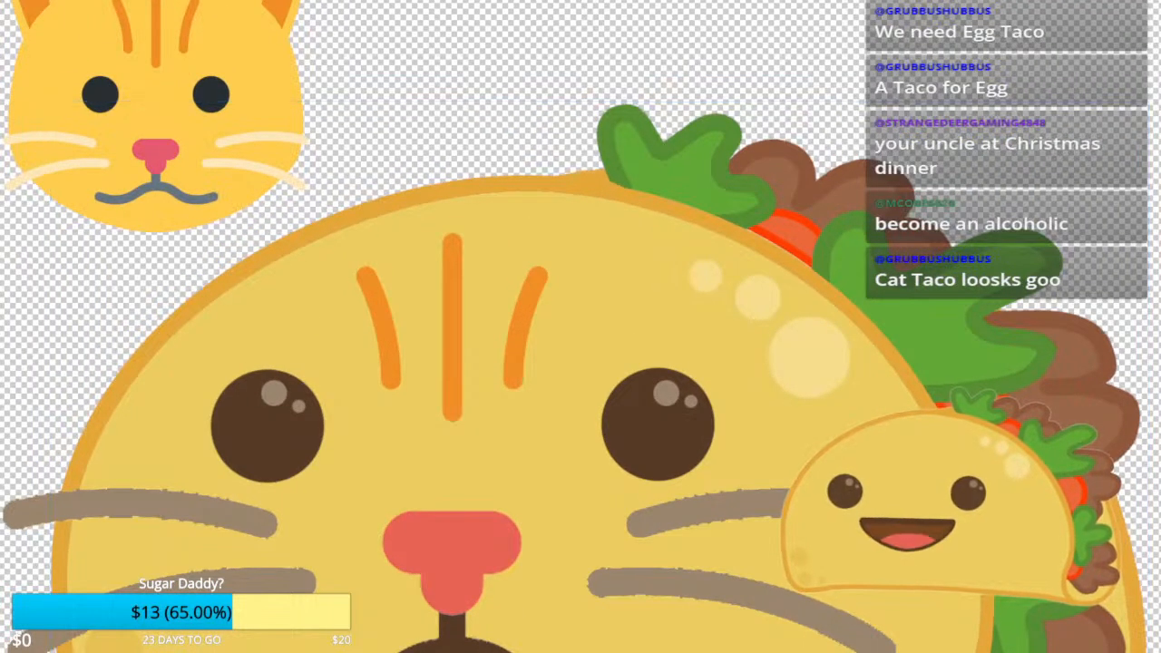
pyautogui.hotkey('ctrl', '+')
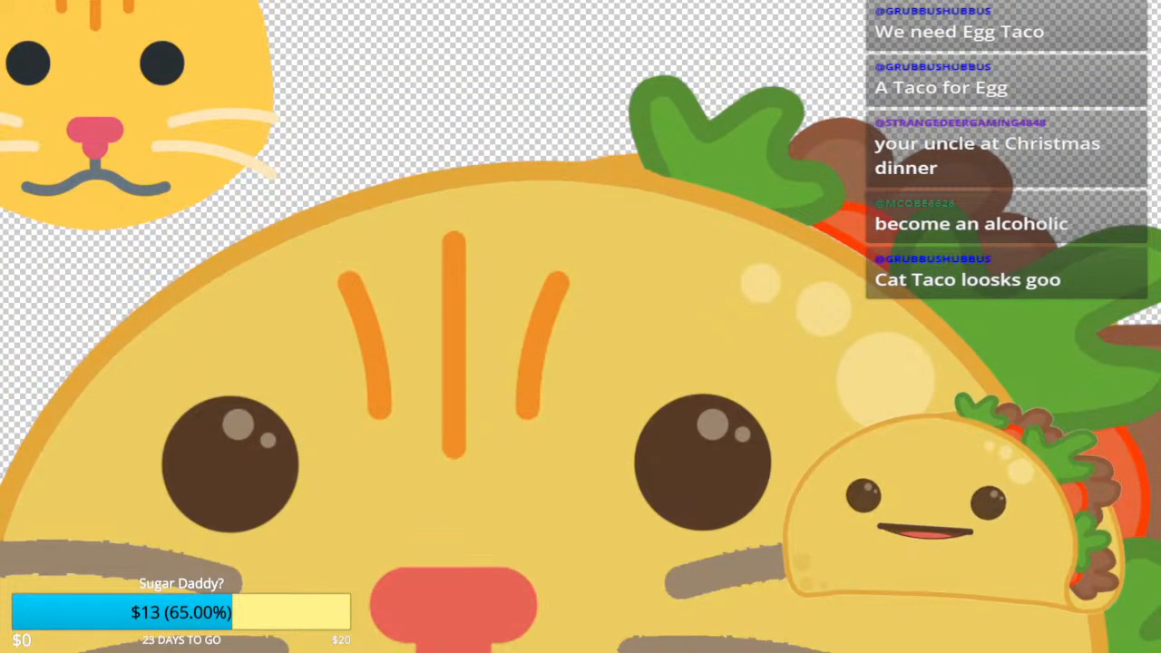
pyautogui.keyDown('ctrl'); pyautogui.click(454, 345); pyautogui.keyUp('ctrl')
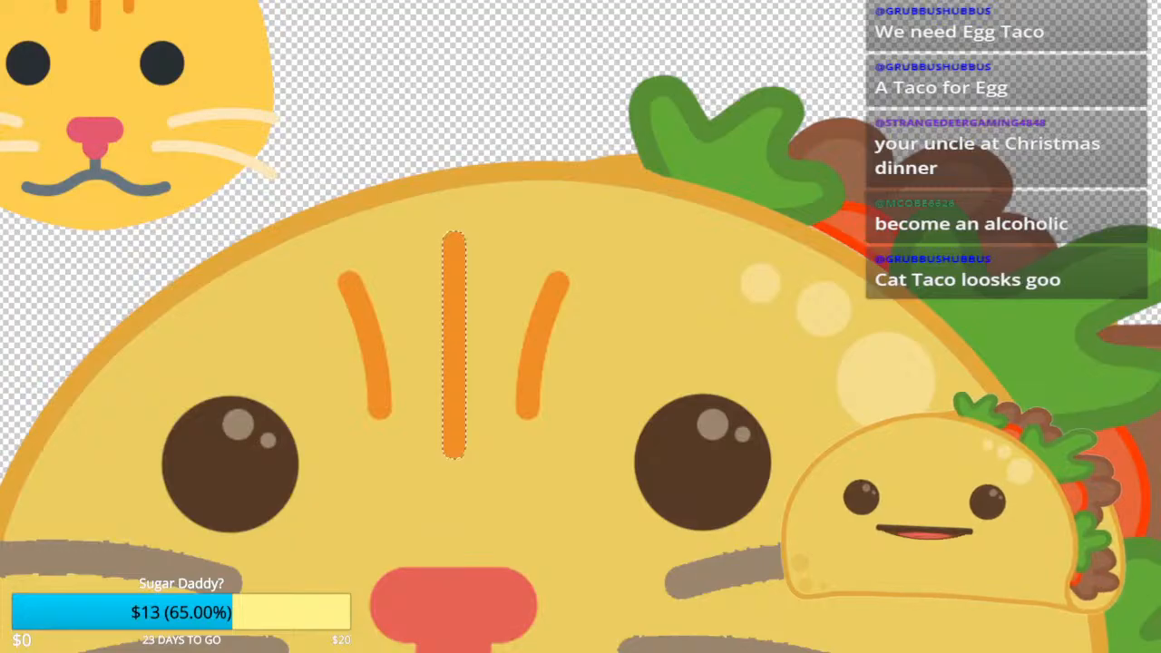
pyautogui.click(522, 171)
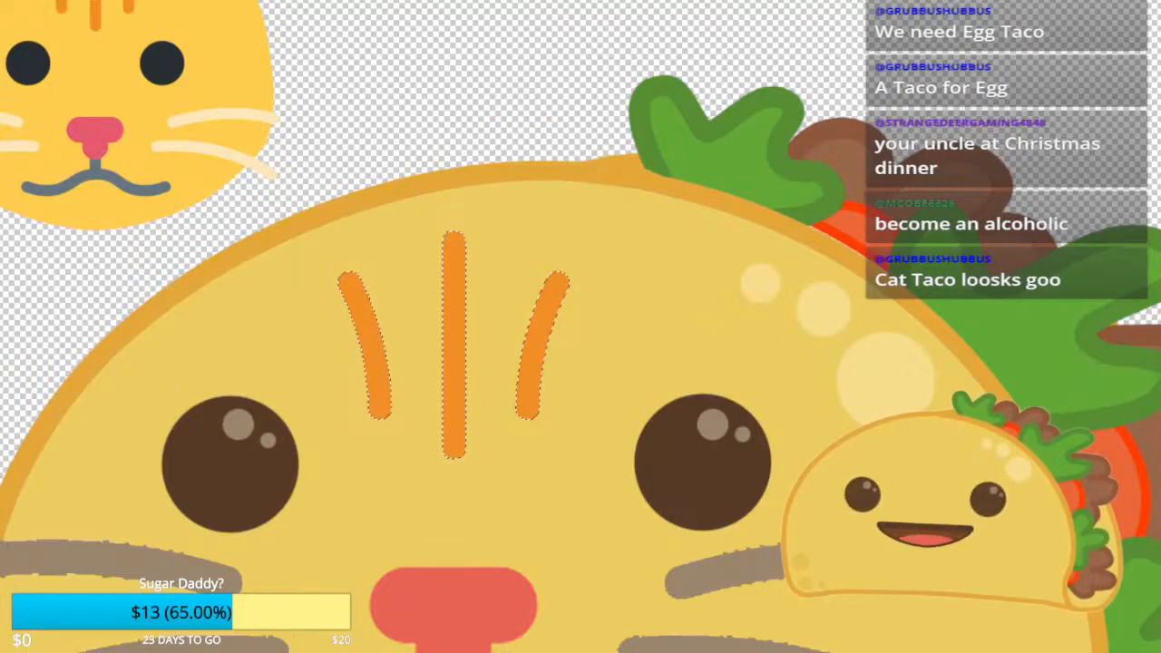
pyautogui.hotkey('alt', 'BackSpace')
pyautogui.hotkey('ctrl', 'd')
pyautogui.scroll(-9, 563, 269)
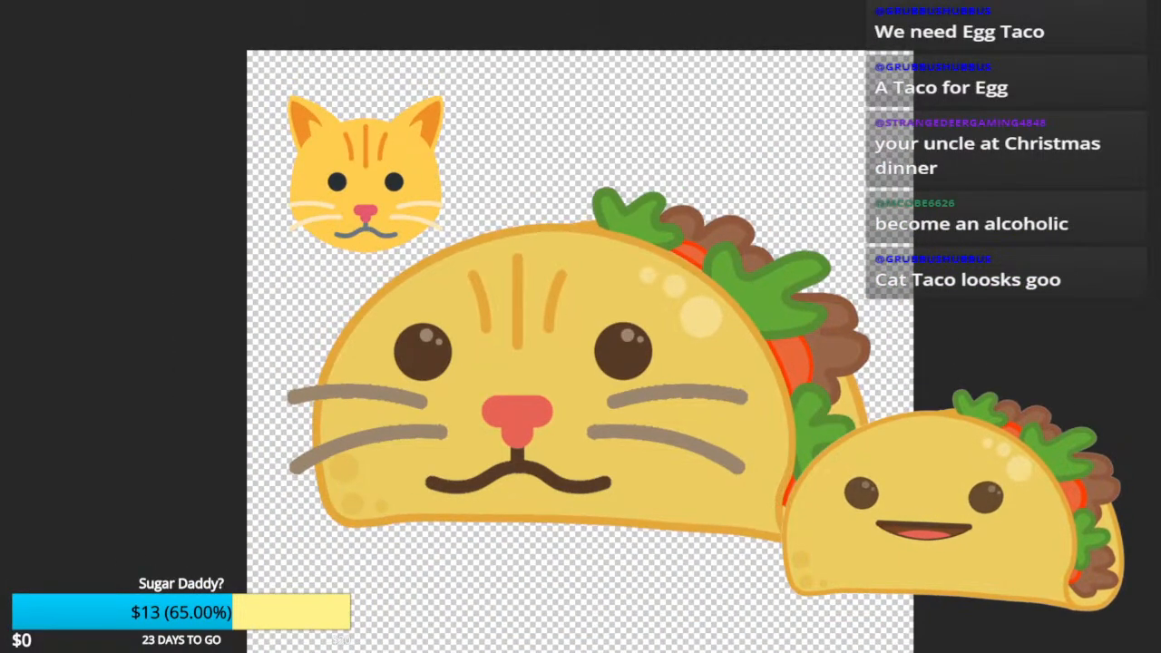
pyautogui.scroll(4, 554, 267)
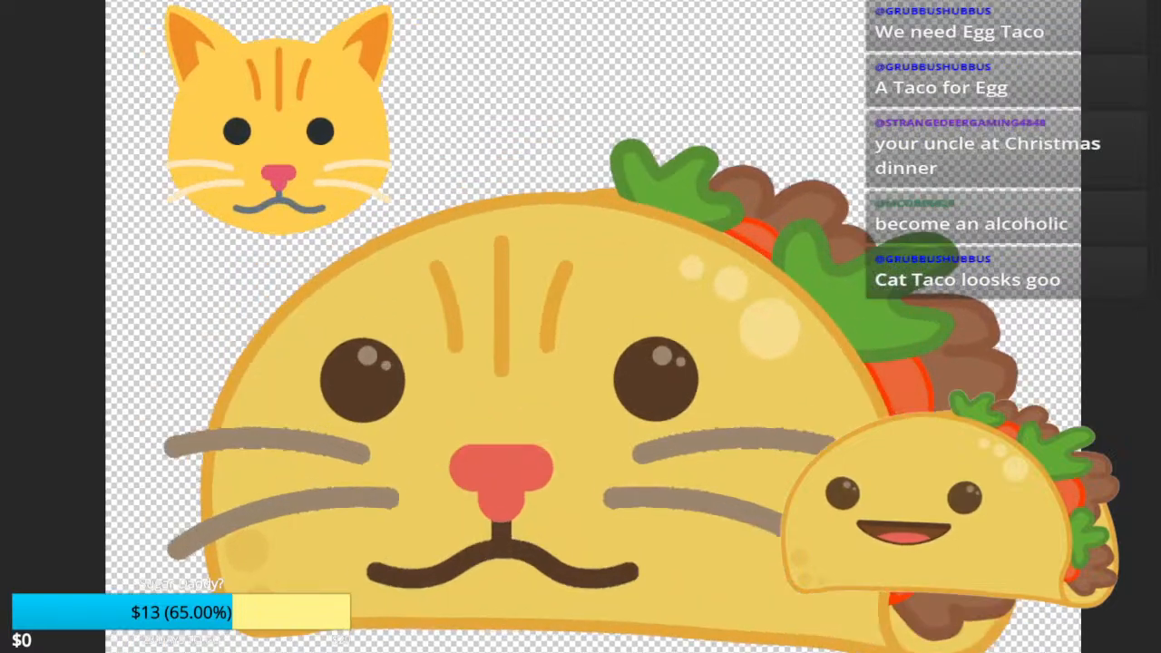
# Step: Outline the reference cat's left ear with a closed polygonal selection that cuts across the head at the ear's base
pyautogui.scroll(-4, 554, 266)
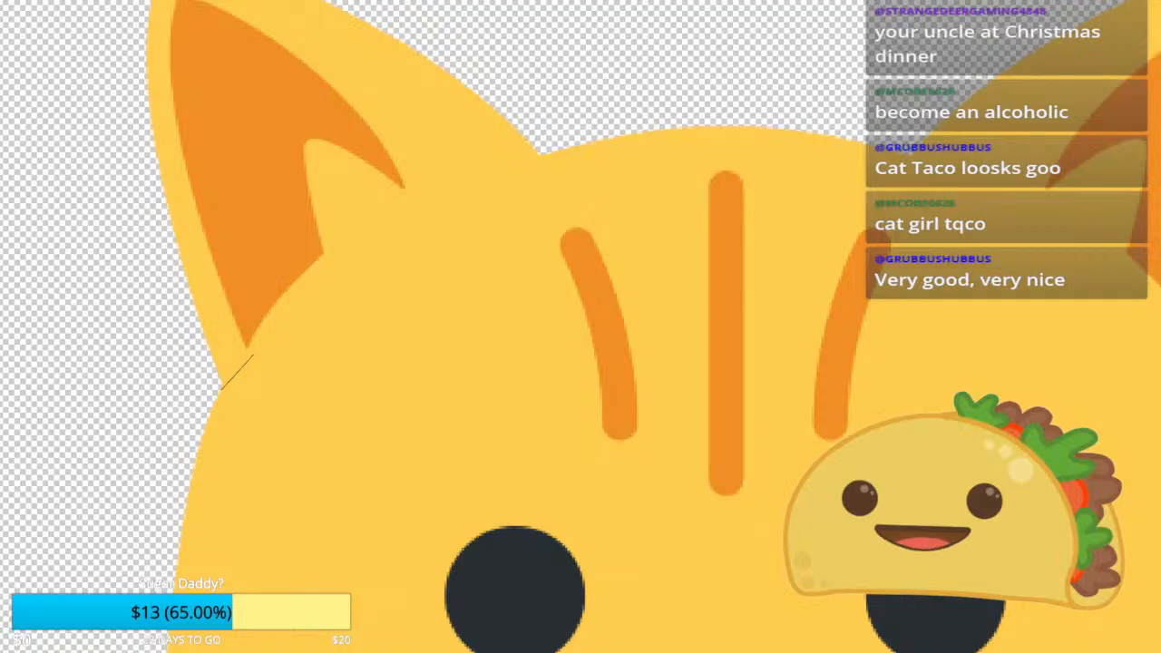
pyautogui.moveTo(252, 356)
pyautogui.mouseDown()
pyautogui.moveTo(416, 229)
pyautogui.moveTo(624, 147)
pyautogui.mouseUp()
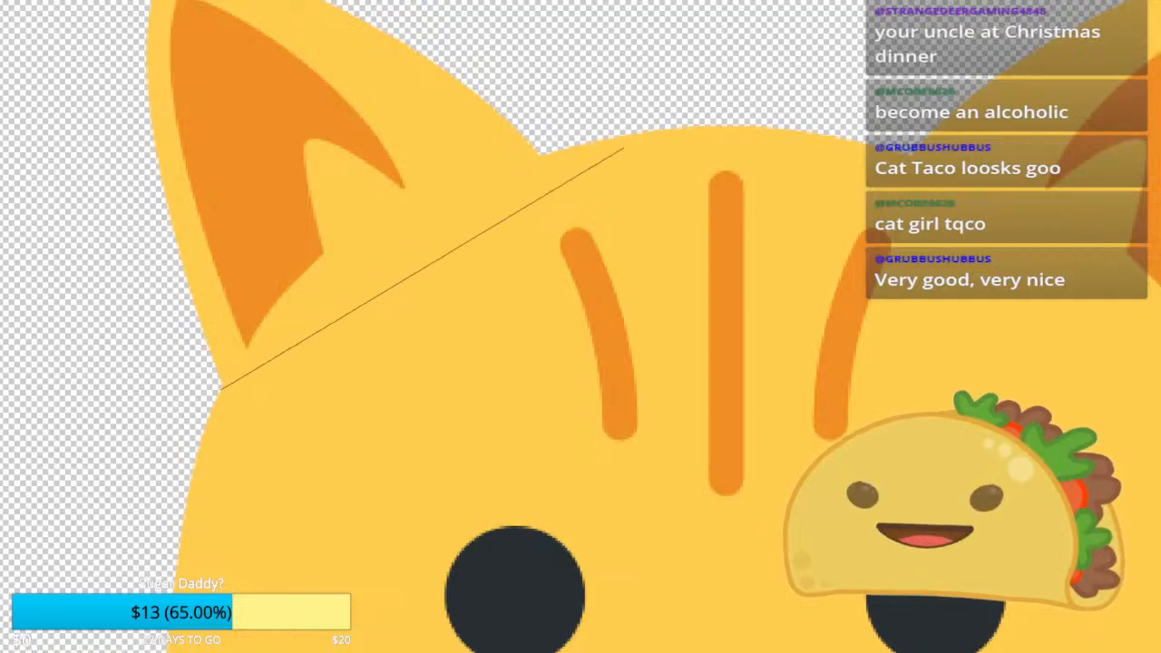
pyautogui.scroll(-9, 599, 187)
pyautogui.scroll(8, 472, 275)
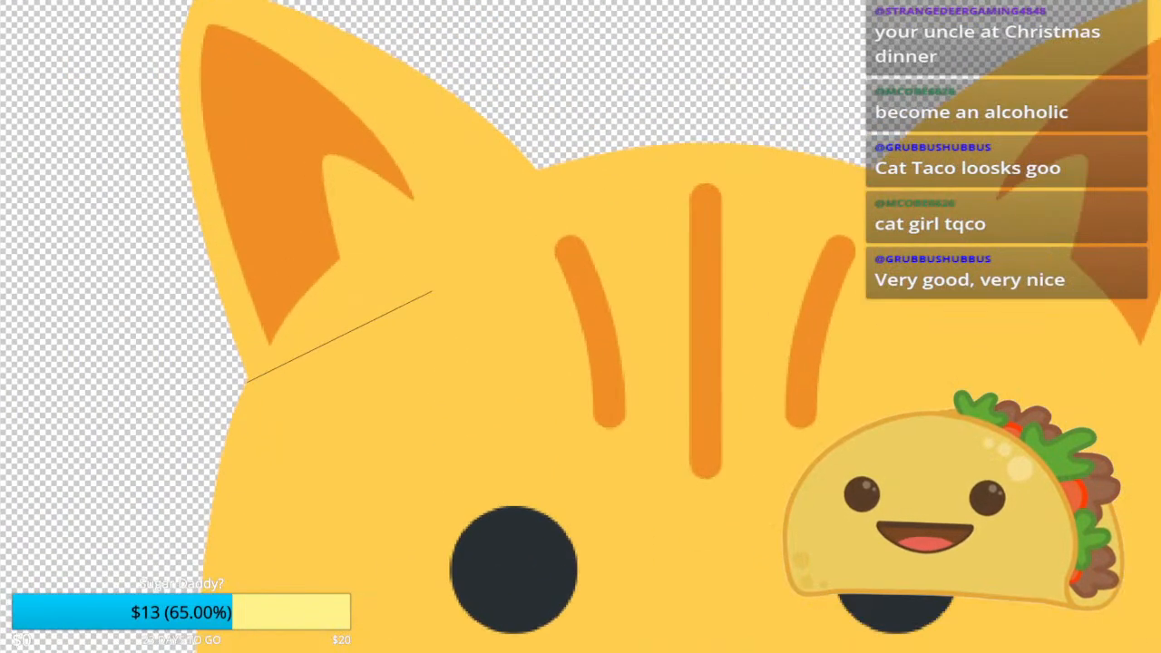
pyautogui.scroll(2, 432, 292)
pyautogui.click(390, 337)
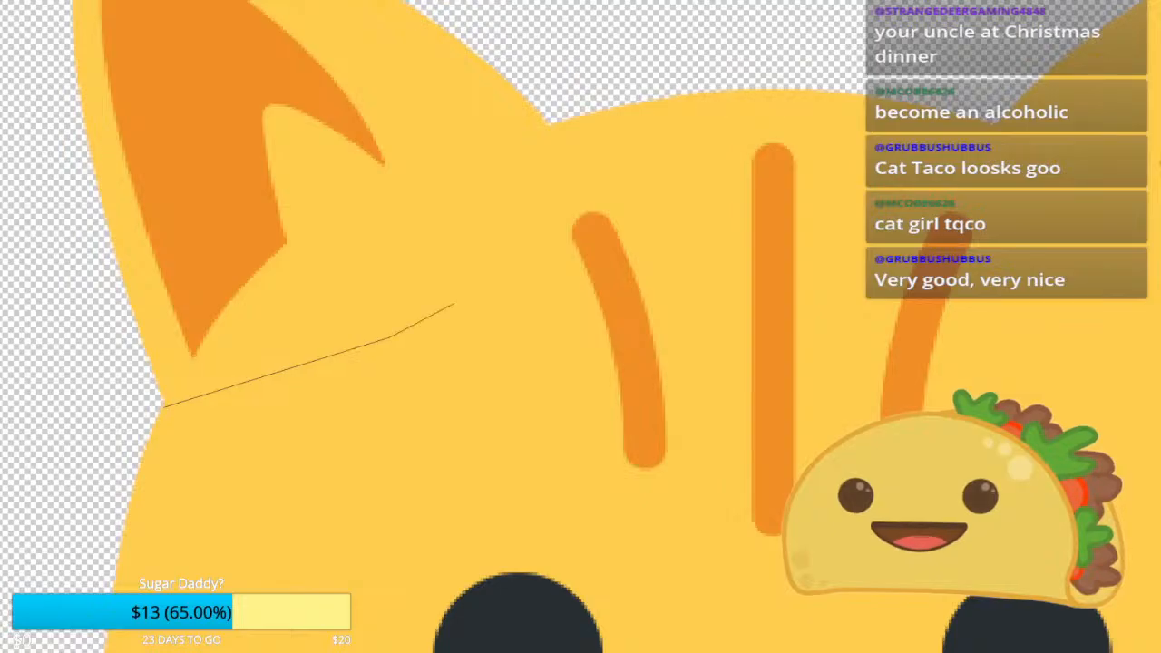
pyautogui.click(556, 121)
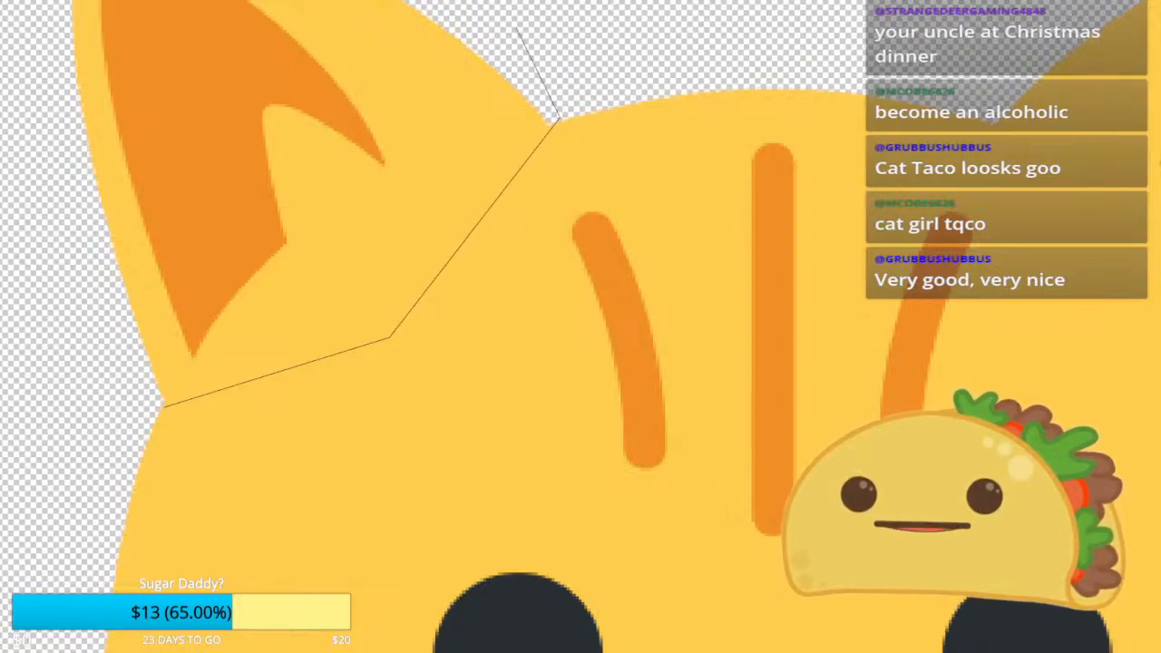
pyautogui.click(32, 163)
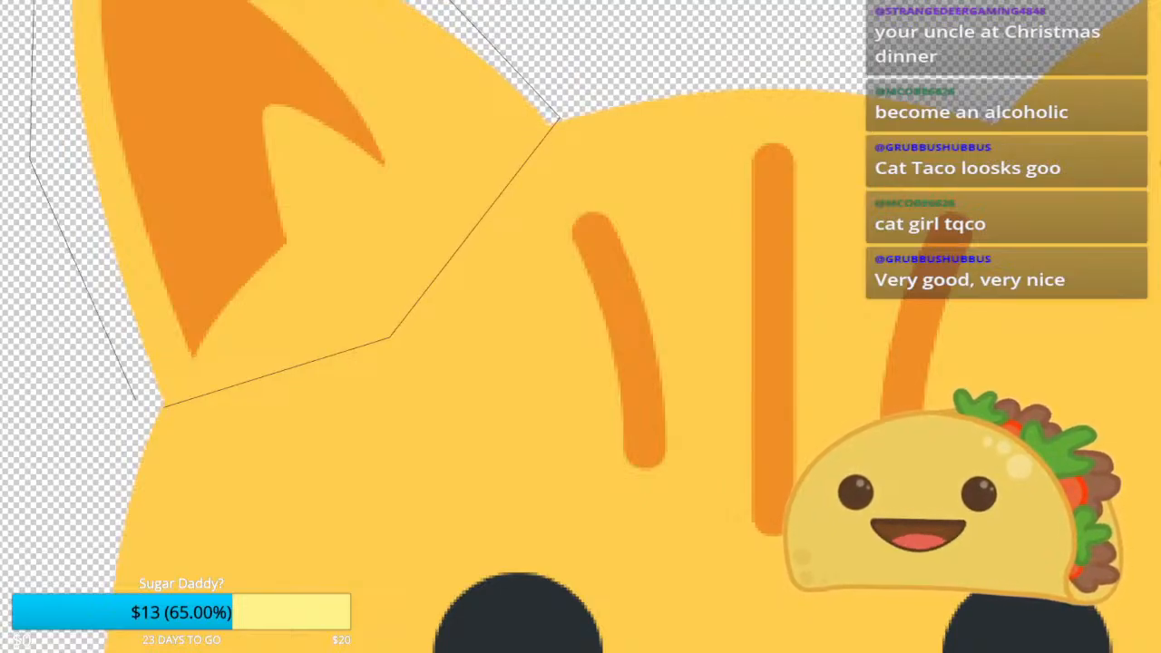
pyautogui.click(136, 399)
pyautogui.click(162, 407)
pyautogui.moveTo(580, 326); pyautogui.dragTo(481, 299)
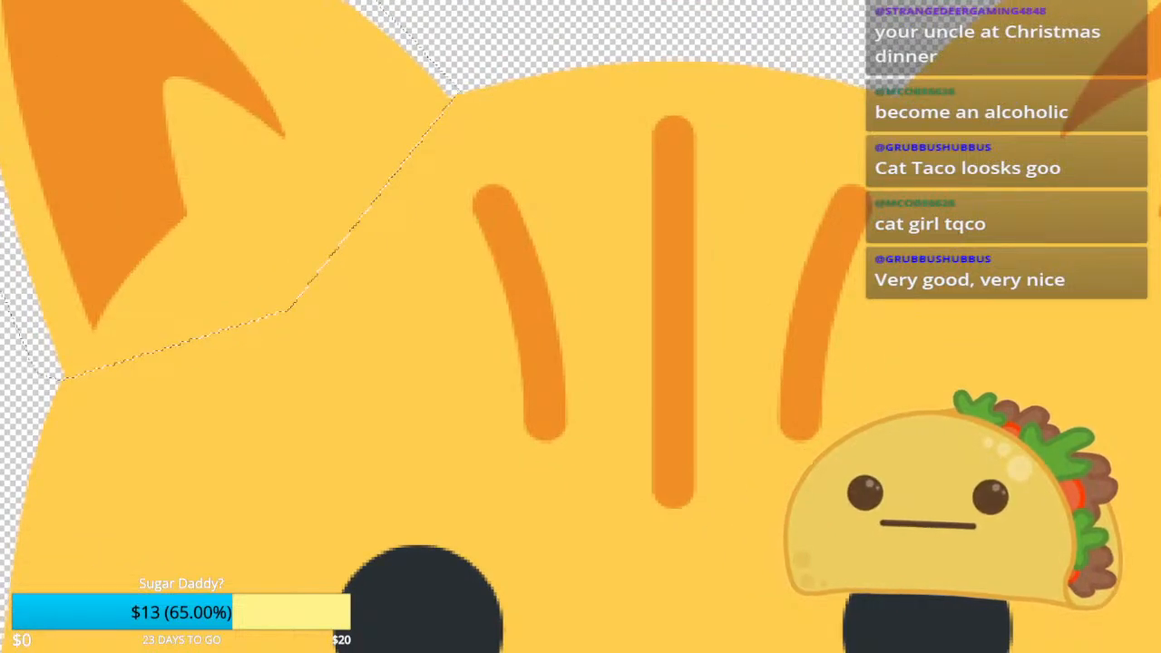
# Step: Duplicate the selected ear, enlarge it to roughly three times its size, and place it on the taco's upper-left edge
pyautogui.hotkey('ctrl', 'c')
pyautogui.hotkey('ctrl', 'v')
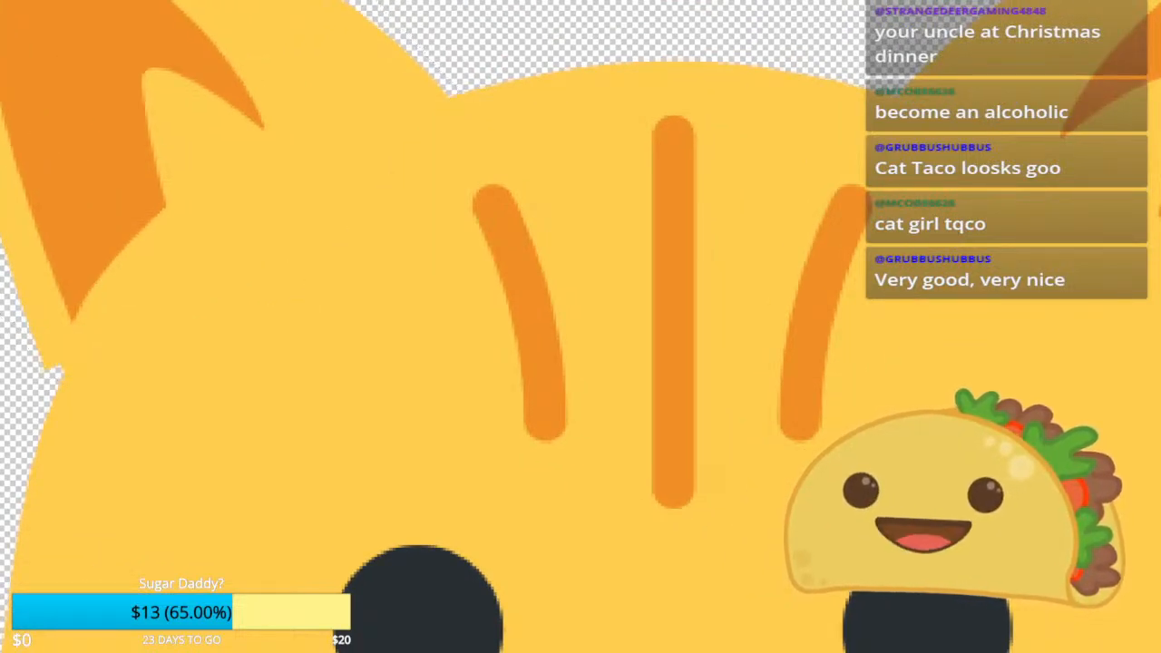
pyautogui.scroll(-5, 692, 336)
pyautogui.moveTo(544, 279); pyautogui.dragTo(385, 292)
pyautogui.scroll(-4, 362, 252)
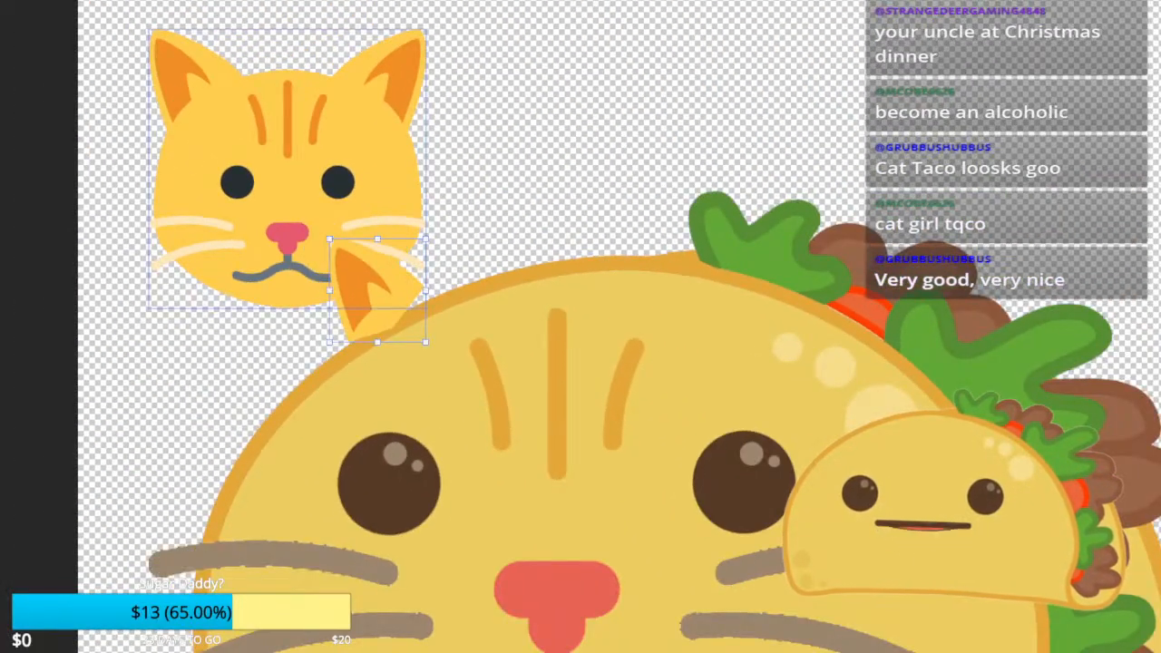
pyautogui.moveTo(329, 238); pyautogui.dragTo(124, 17)
pyautogui.moveTo(227, 163); pyautogui.dragTo(295, 273)
pyautogui.moveTo(344, 168); pyautogui.dragTo(343, 168)
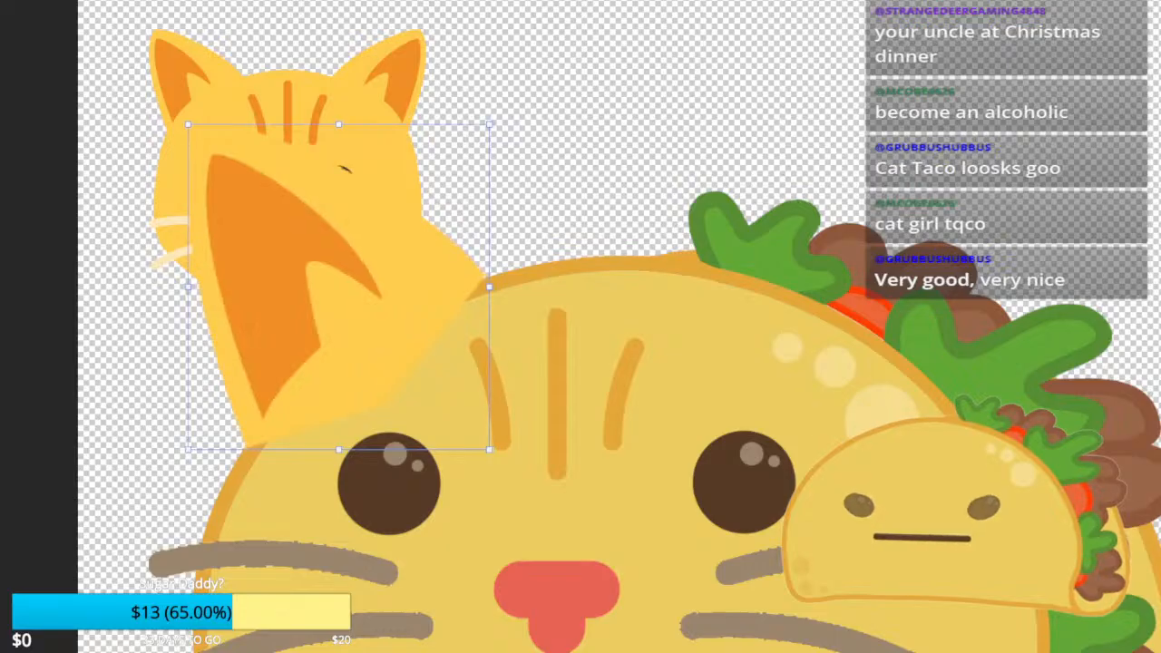
# Step: Nudge the enlarged ear in small increments until its lower corner meets the outer edge of the taco shell
pyautogui.scroll(6, 239, 424)
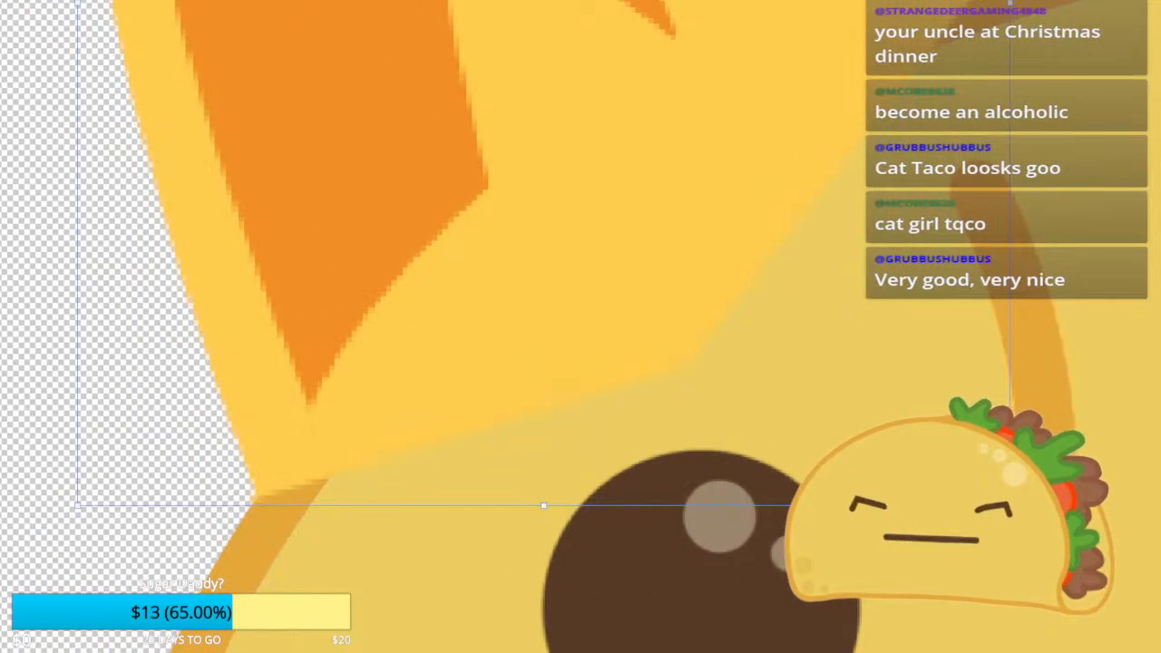
pyautogui.press('Right')
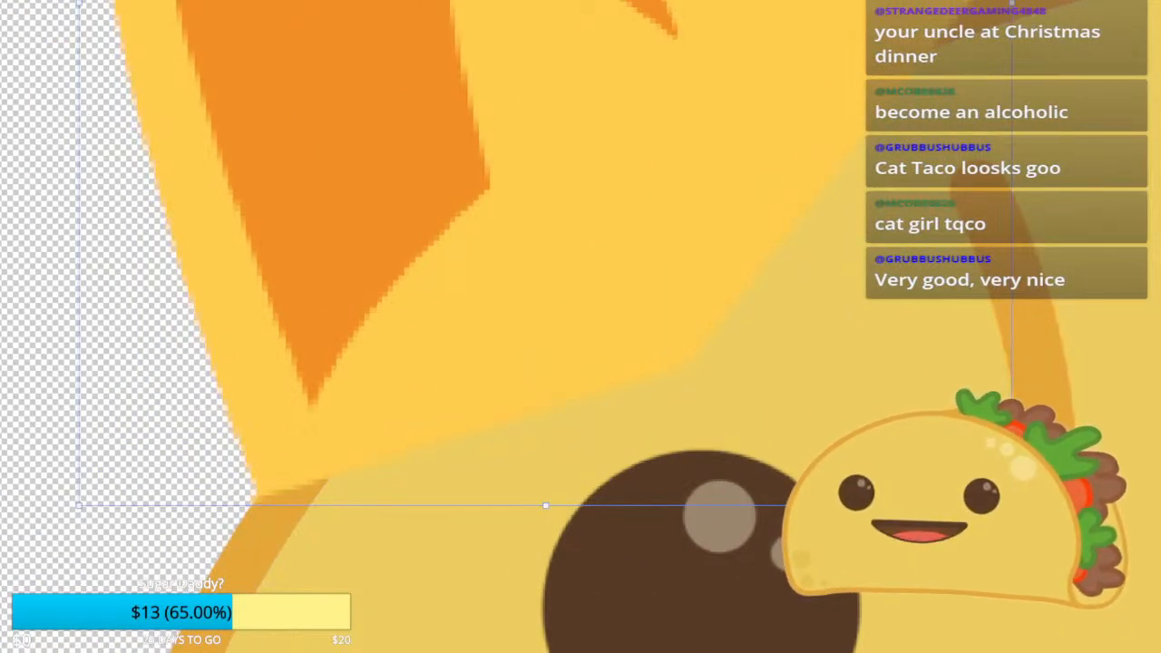
pyautogui.press('Down')
pyautogui.press('Right')
pyautogui.press('Right')
pyautogui.press('Down')
pyautogui.press('Down')
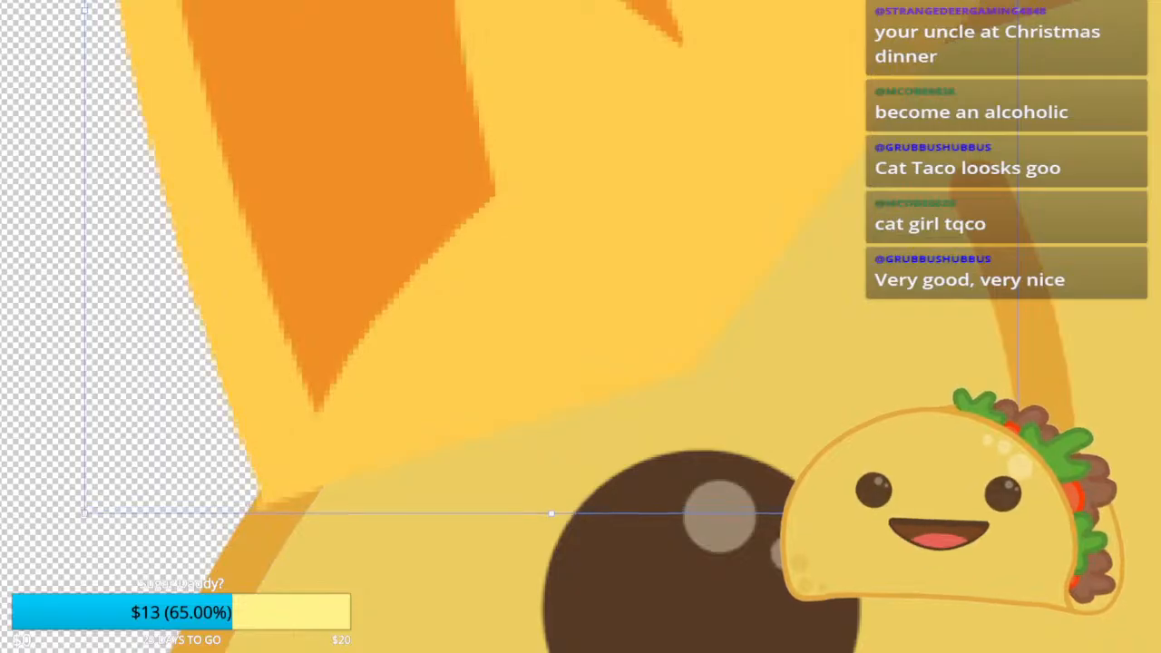
pyautogui.press('Down')
pyautogui.press('Left')
pyautogui.press('Left')
pyautogui.press('Left')
pyautogui.press('Left')
pyautogui.press('Left')
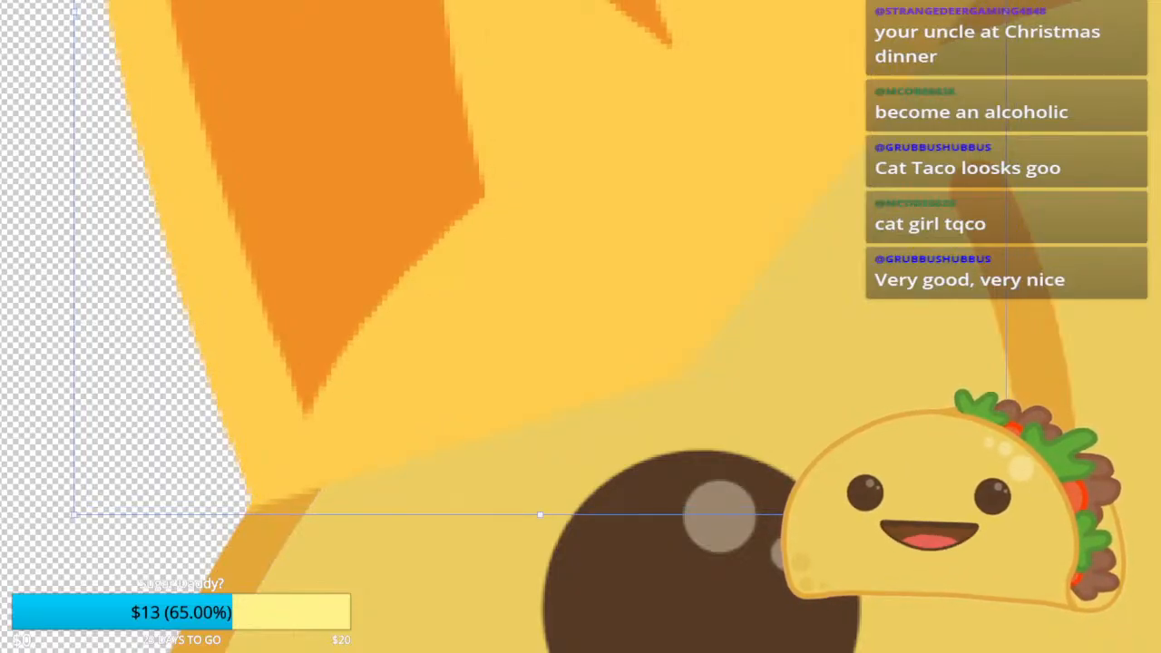
pyautogui.press('Down')
pyautogui.press('Left')
pyautogui.press('Down')
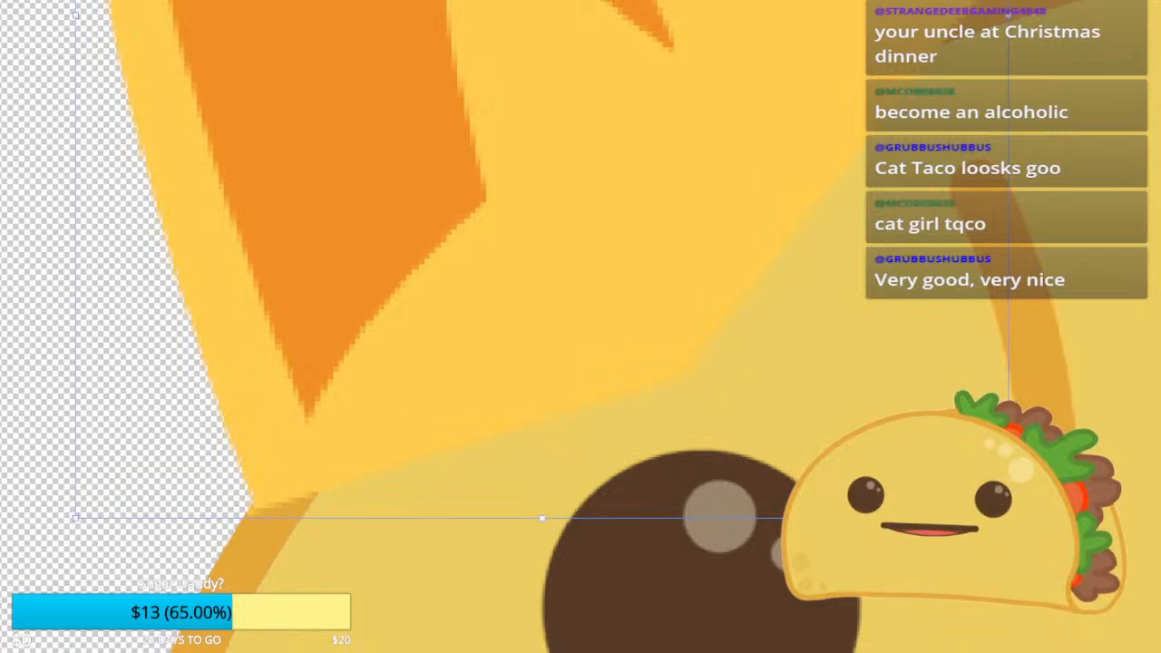
pyautogui.press('Left')
pyautogui.press('Left')
pyautogui.scroll(-8, 621, 196)
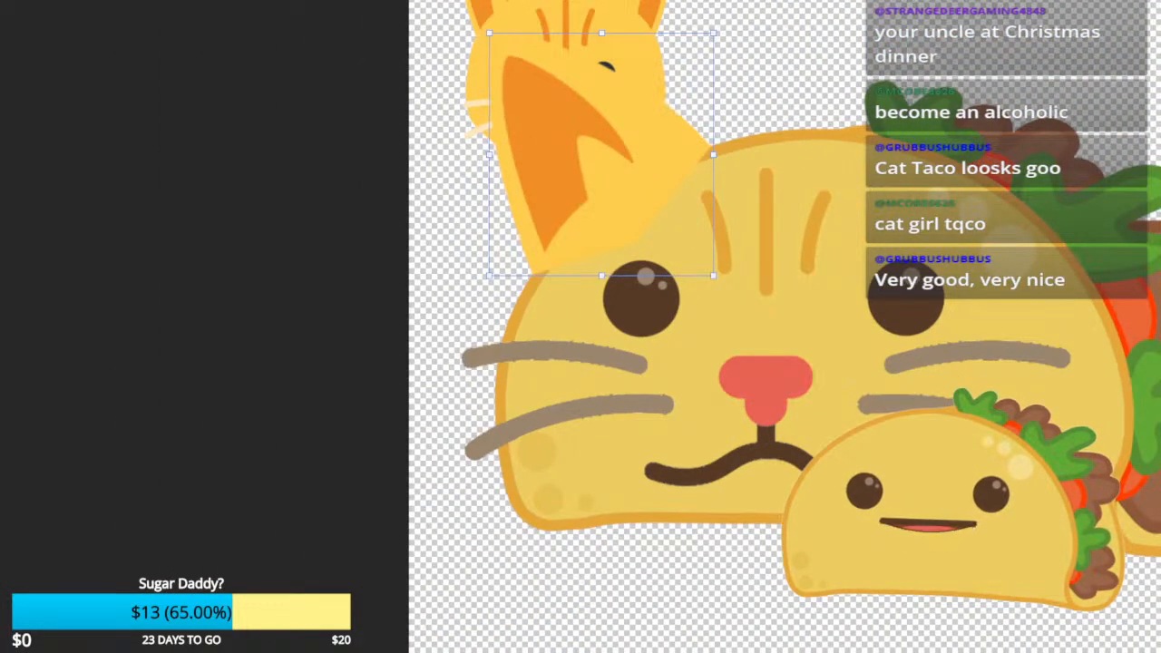
pyautogui.moveTo(621, 196); pyautogui.dragTo(398, 310)
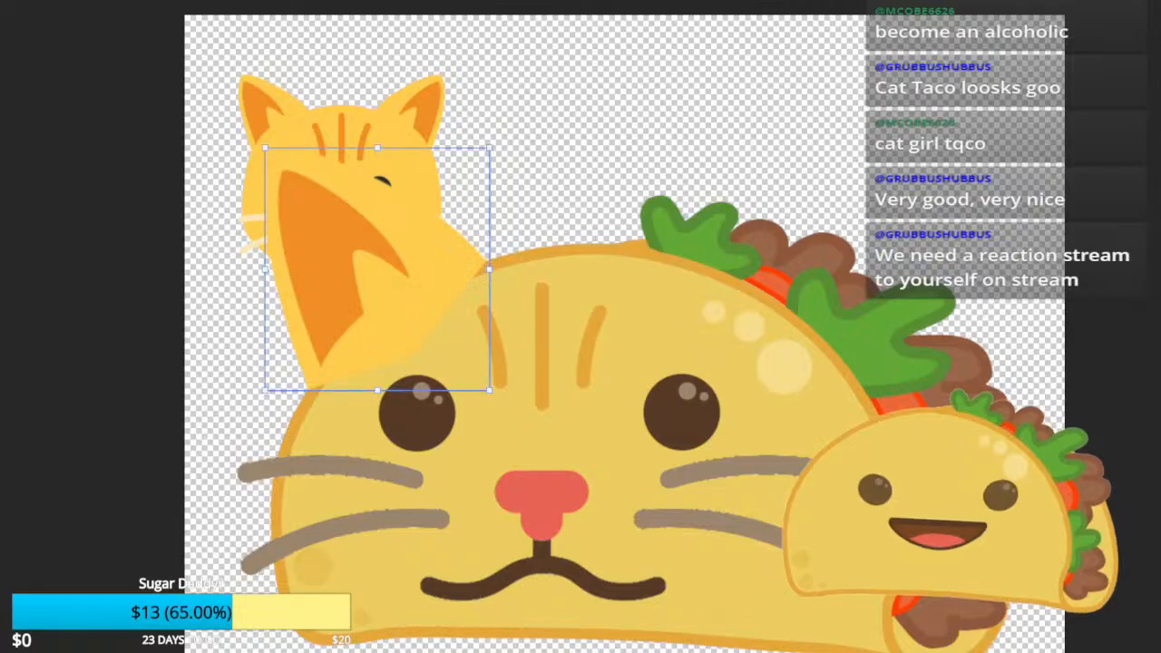
# Step: Examine the reference cat's ears with the enlarged ear out of the way, and bring the enlarged ear back
pyautogui.press('Delete')
pyautogui.moveTo(435, 254); pyautogui.dragTo(565, 347)
pyautogui.scroll(10, 484, 255)
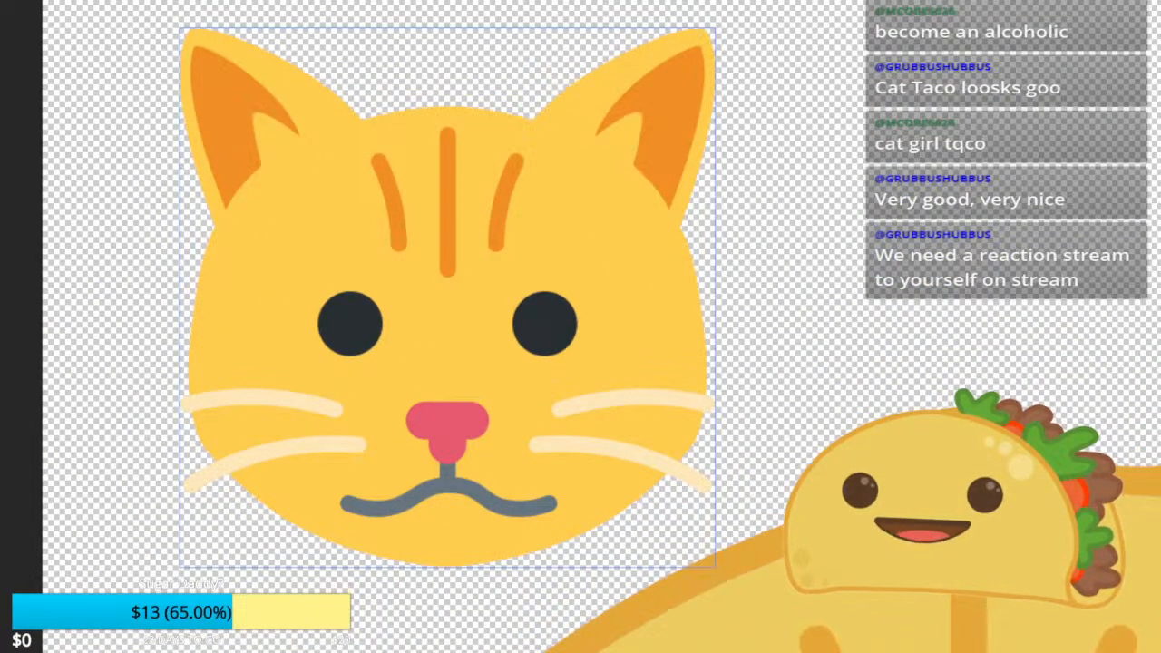
pyautogui.scroll(-6, 685, 237)
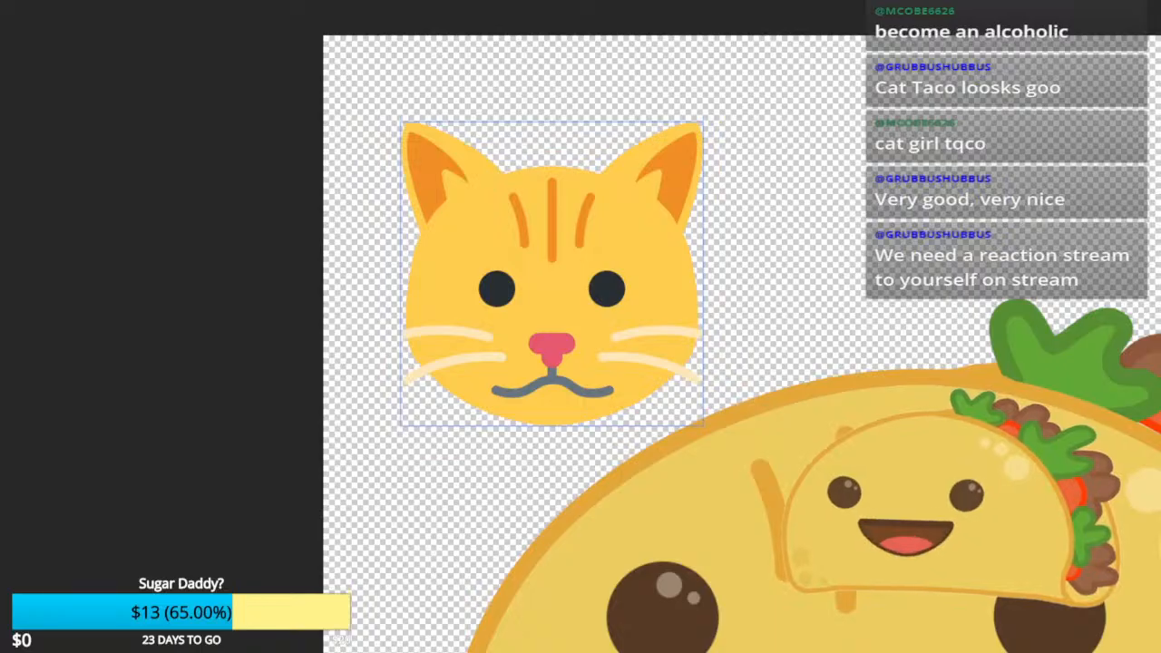
pyautogui.hotkey('ctrl', 'v')
pyautogui.moveTo(871, 508); pyautogui.dragTo(387, 271)
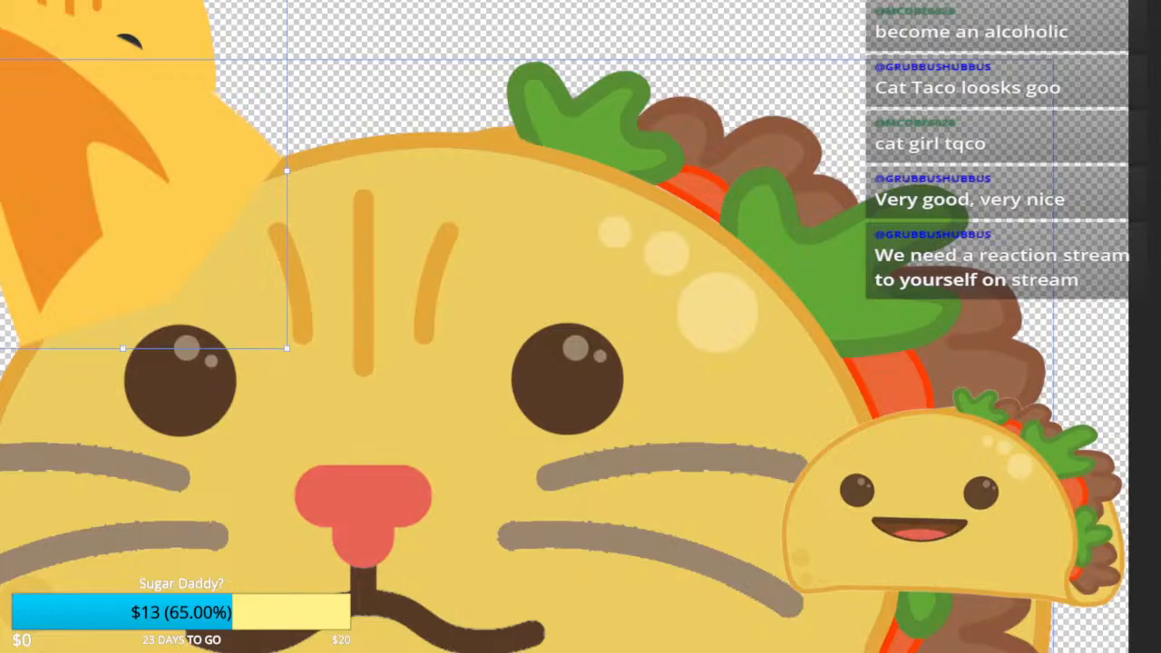
pyautogui.scroll(-2, 313, 207)
pyautogui.scroll(3, 83, 205)
# Step: Move the enlarged ear behind the taco shell and hide the reference cat
pyautogui.moveTo(136, 264); pyautogui.dragTo(363, 290)
pyautogui.scroll(3, 363, 290)
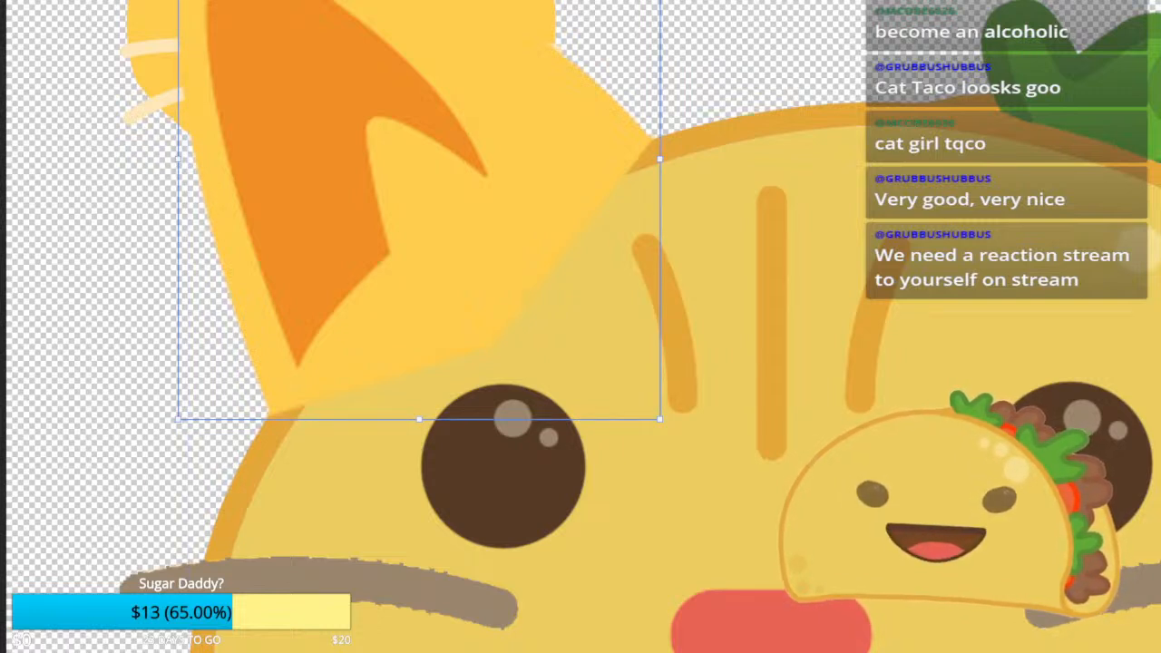
pyautogui.hotkey('ctrl', '[')
pyautogui.hotkey('ctrl', '[')
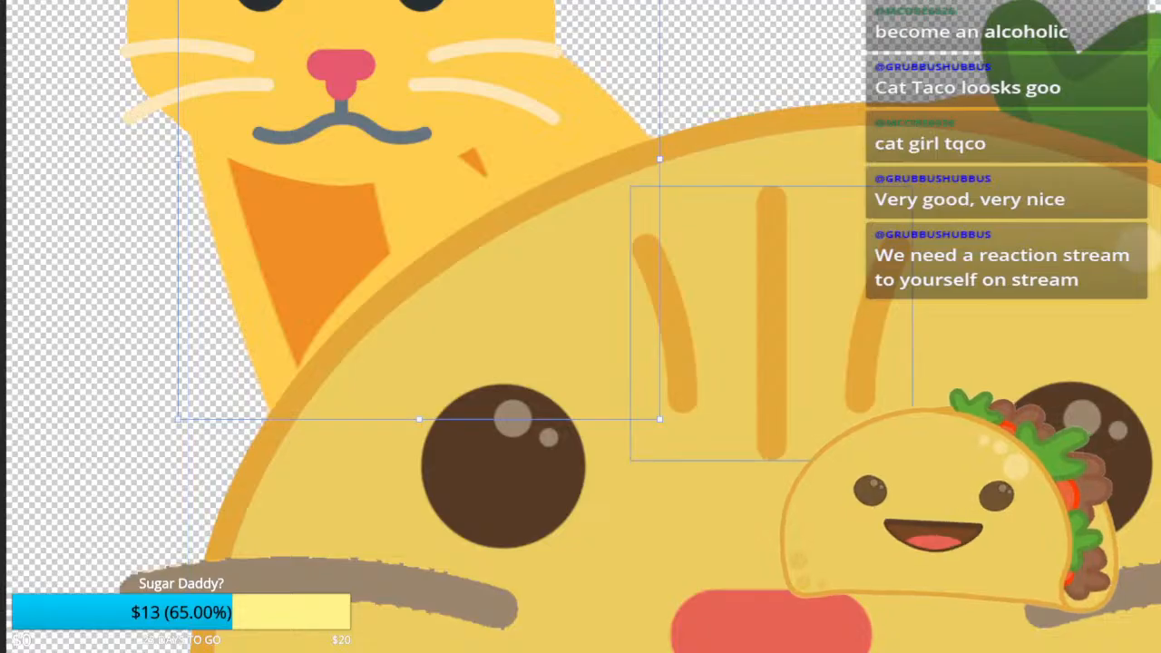
pyautogui.hotkey('ctrl', ']')
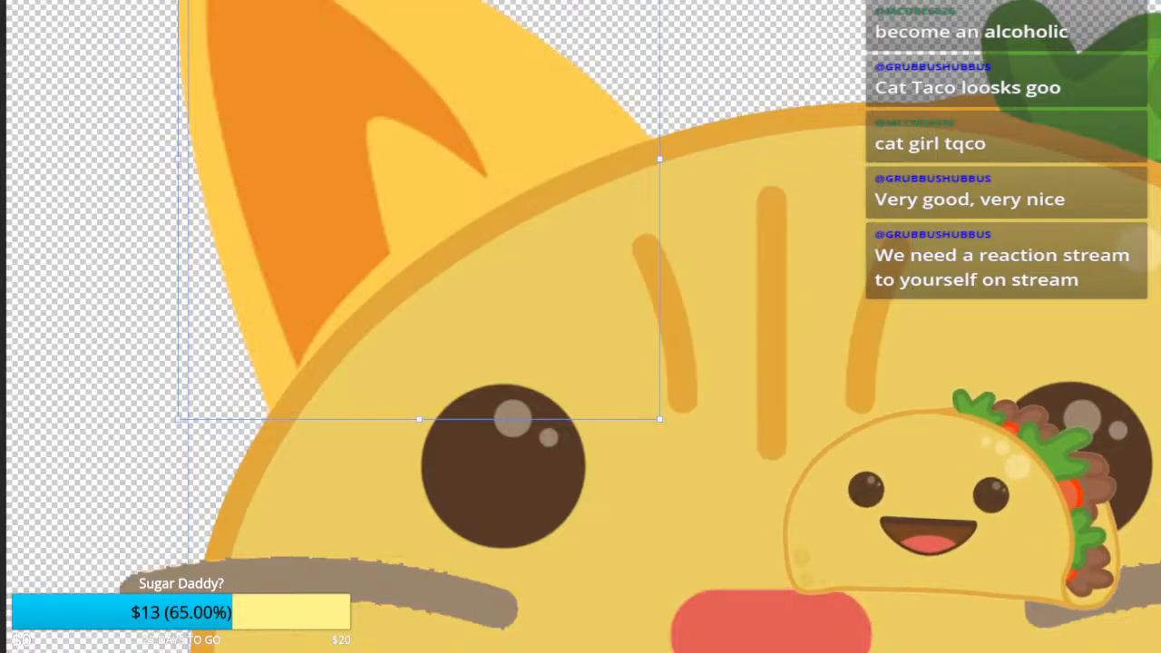
pyautogui.scroll(-2, 704, 236)
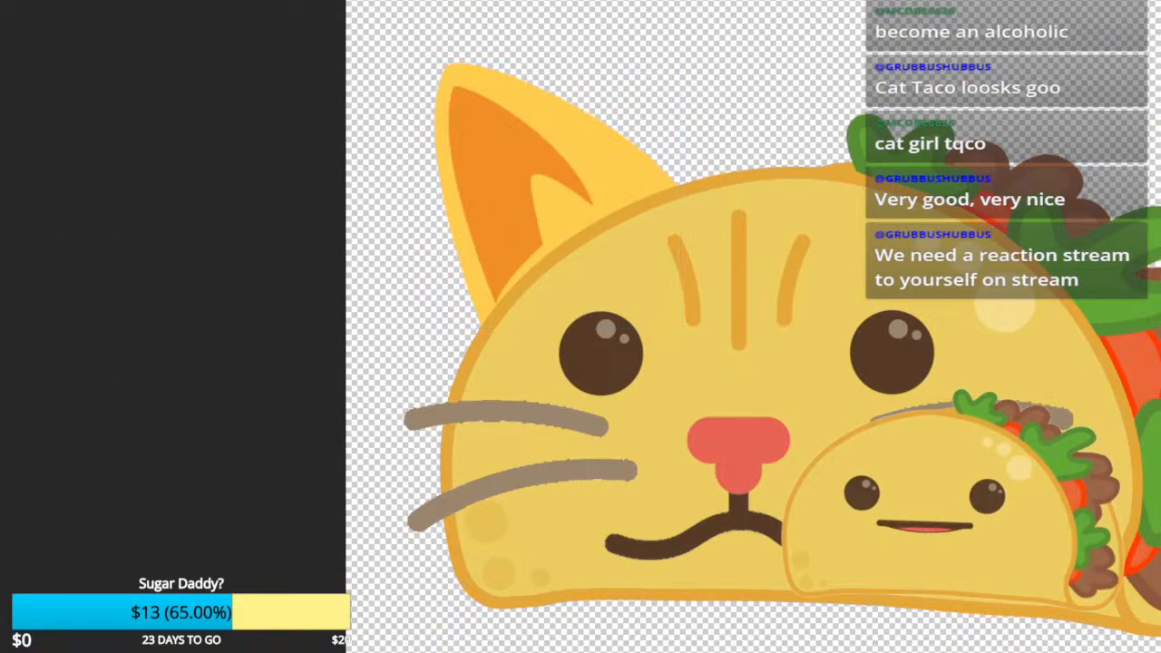
pyautogui.hscroll(4, 671, 326)
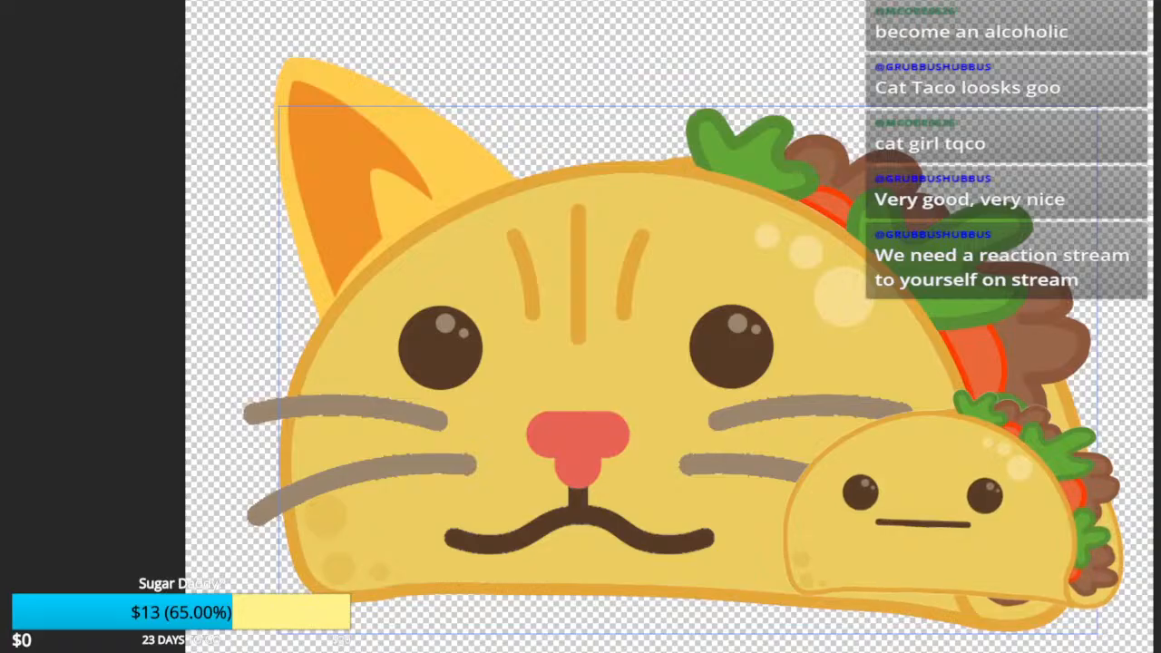
# Step: Select the orange inner part of the ear, fill it with the golden brown of the shell's outline, and clear the selection
pyautogui.scroll(3, 527, 235)
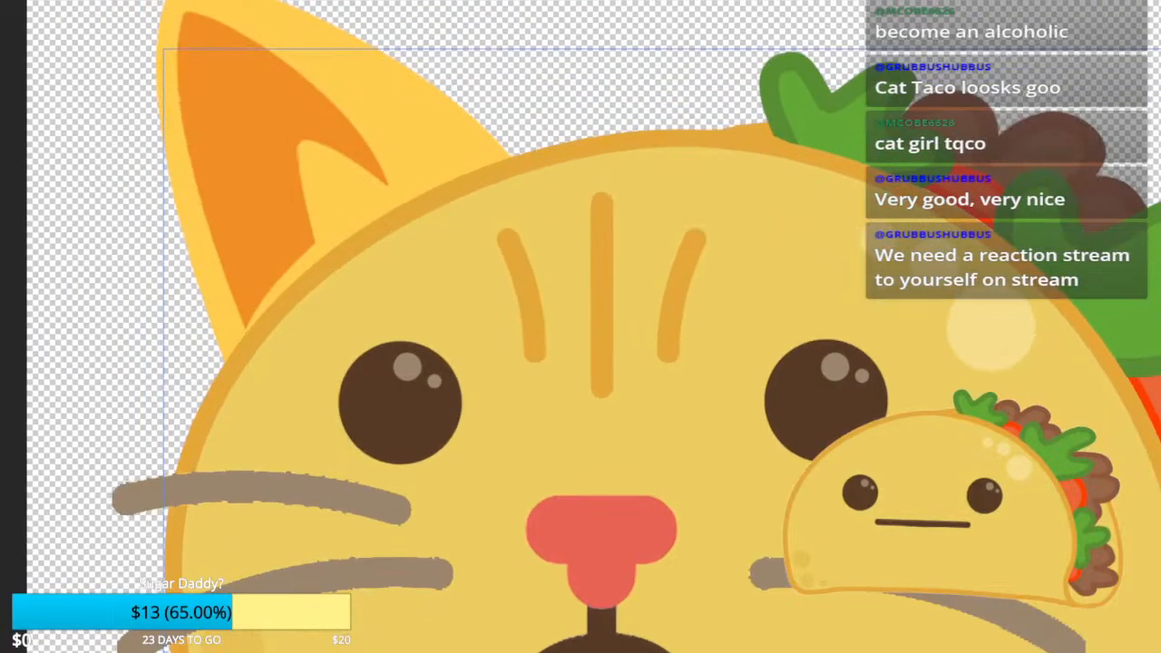
pyautogui.scroll(3, 197, 168)
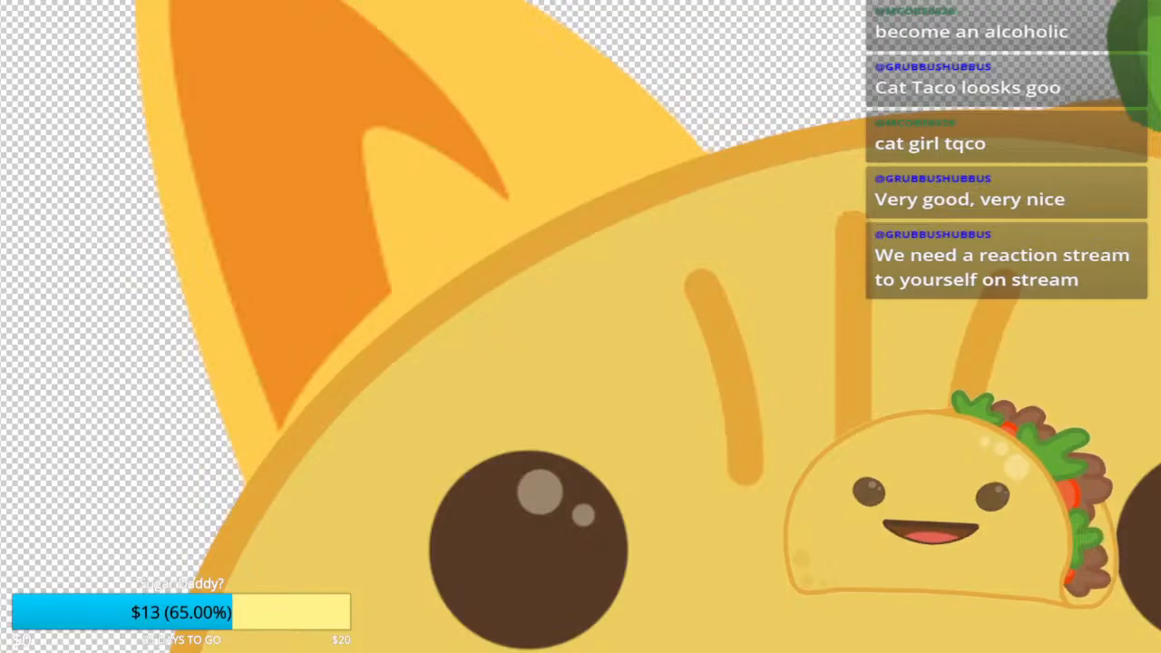
pyautogui.click(226, 181)
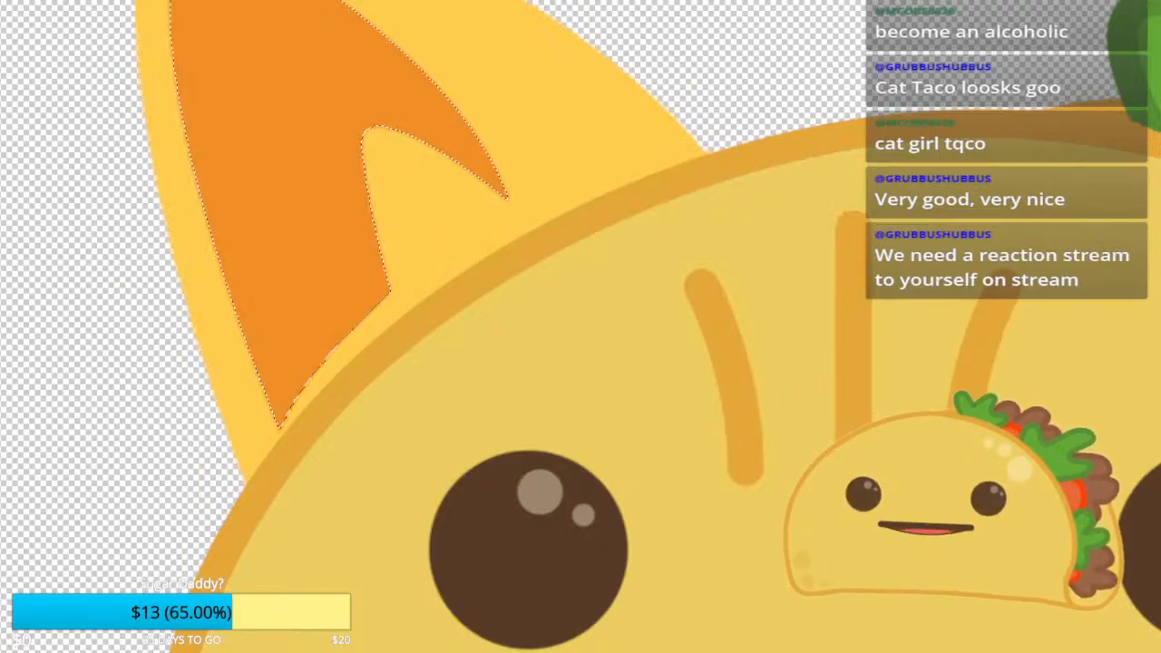
pyautogui.hotkey('alt', 'BackSpace')
pyautogui.hotkey('ctrl', 'd')
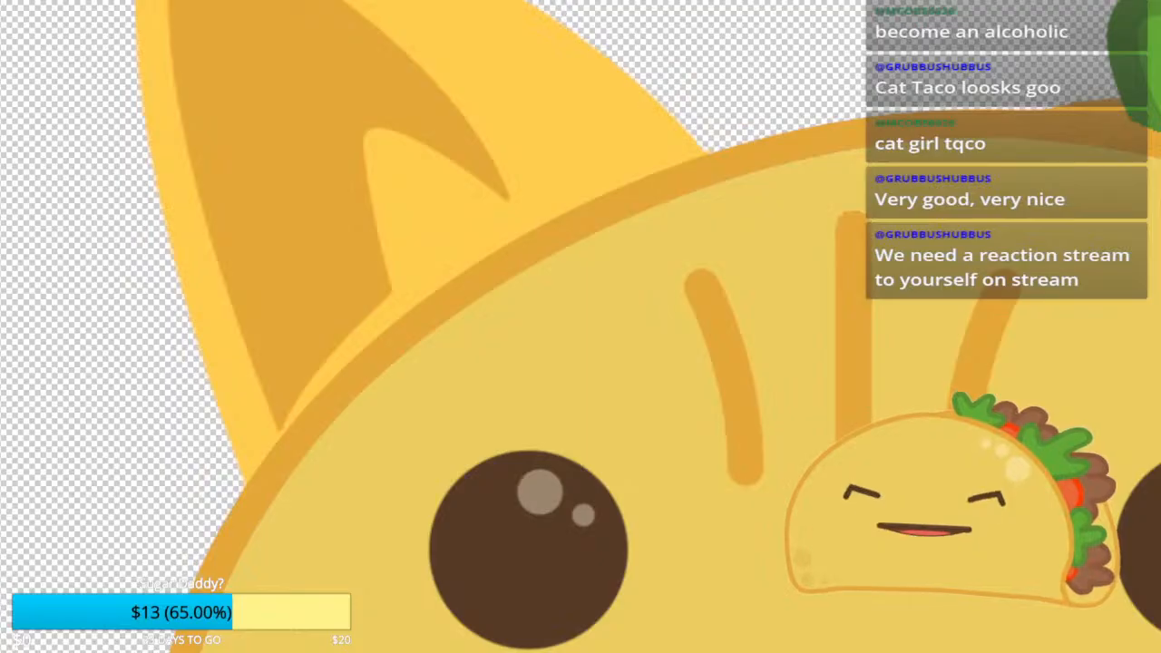
# Step: Sample the taco shell's light yellow, fill the outer part of the ear with it, and clear the selection
pyautogui.click(651, 271)
pyautogui.click(558, 145)
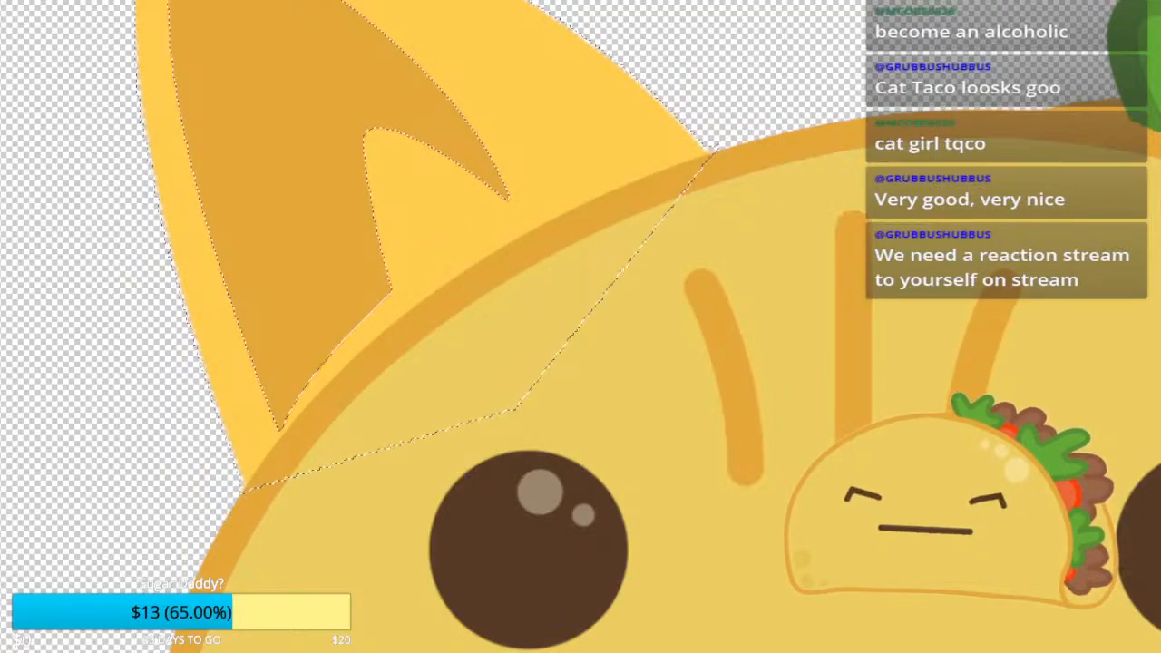
pyautogui.hotkey('alt', 'BackSpace')
pyautogui.hotkey('ctrl', 'd')
pyautogui.scroll(-6, 598, 172)
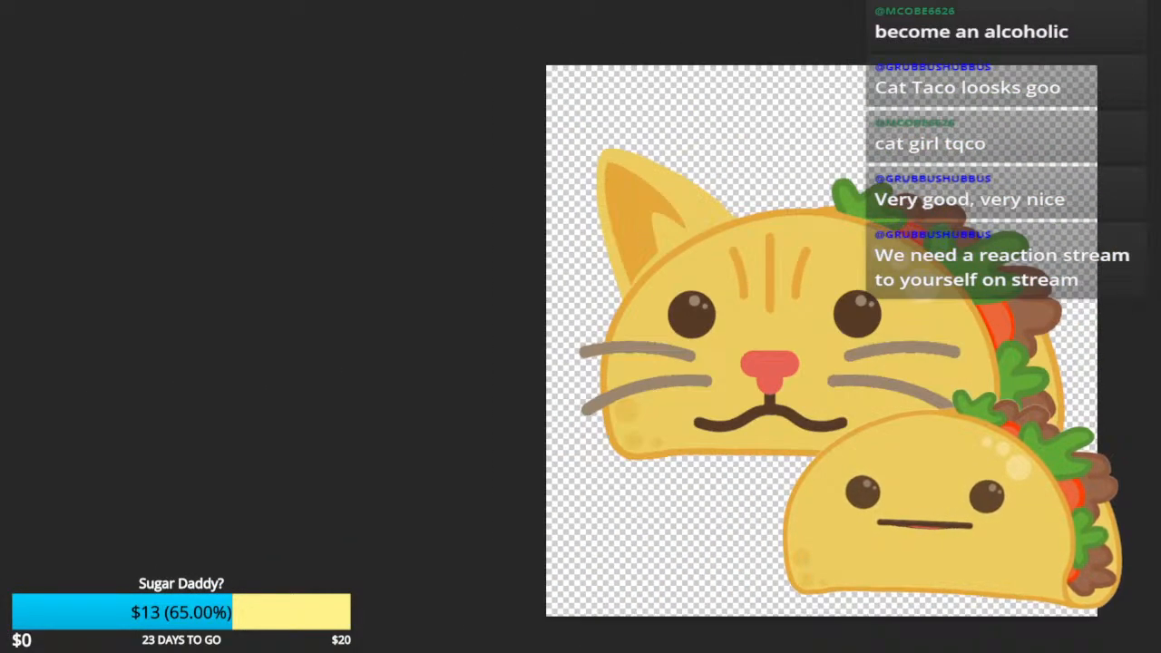
# Step: Duplicate the recoloured ear, hide the taco, and move the copy up to the opposite side of the head
pyautogui.moveTo(877, 286); pyautogui.dragTo(716, 302)
pyautogui.scroll(4, 717, 302)
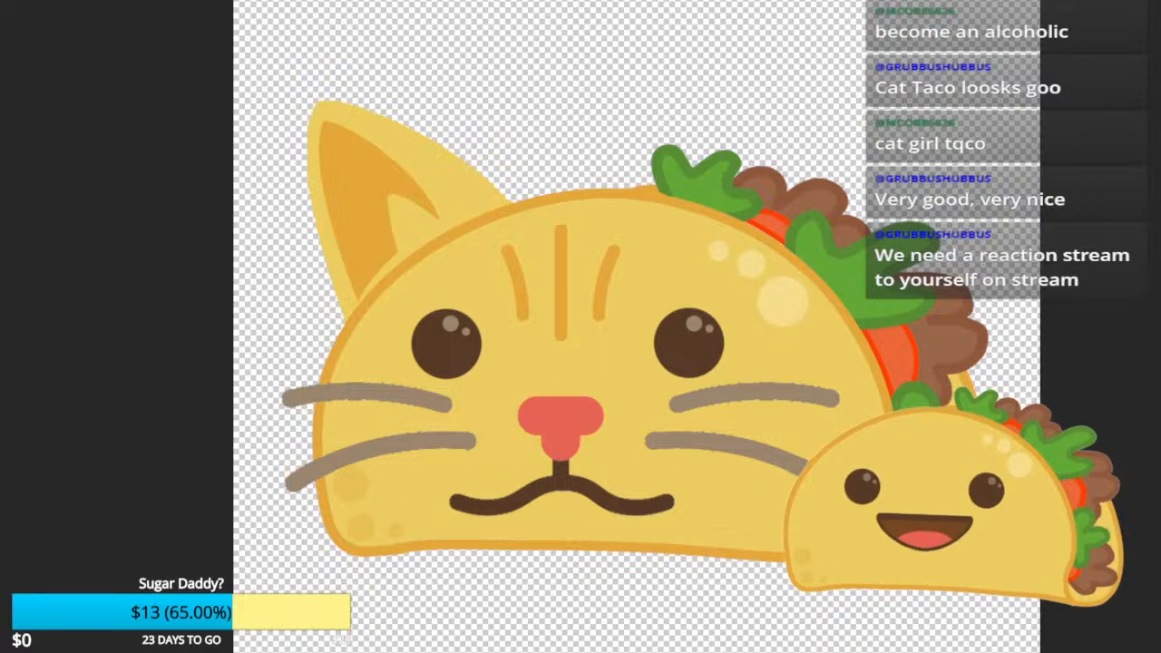
pyautogui.press('v')
pyautogui.hotkey('ctrl', 'c')
pyautogui.hotkey('ctrl', 'v')
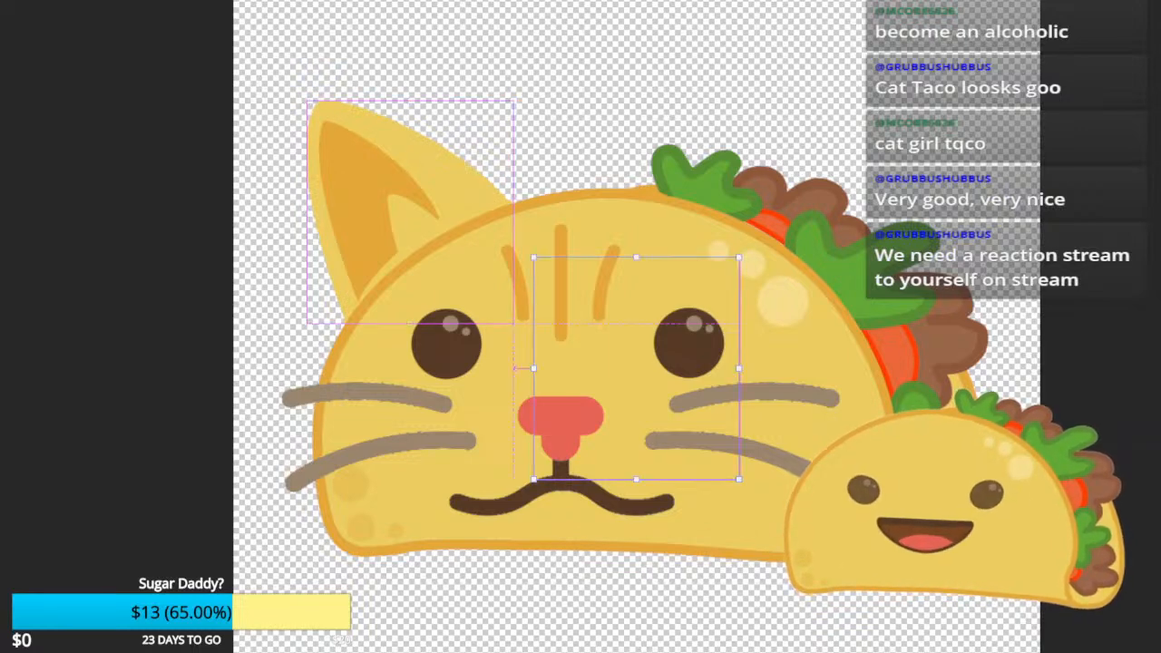
pyautogui.moveTo(639, 367); pyautogui.dragTo(642, 309)
pyautogui.hotkey('ctrl', 'z')
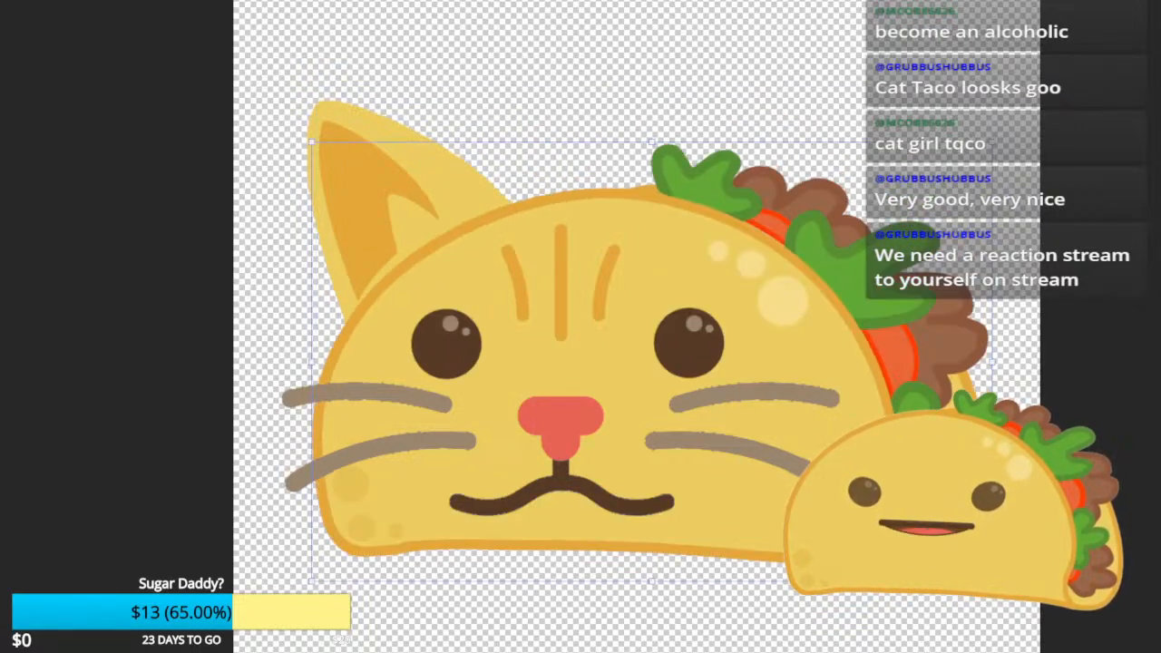
pyautogui.hotkey('ctrl', 'z')
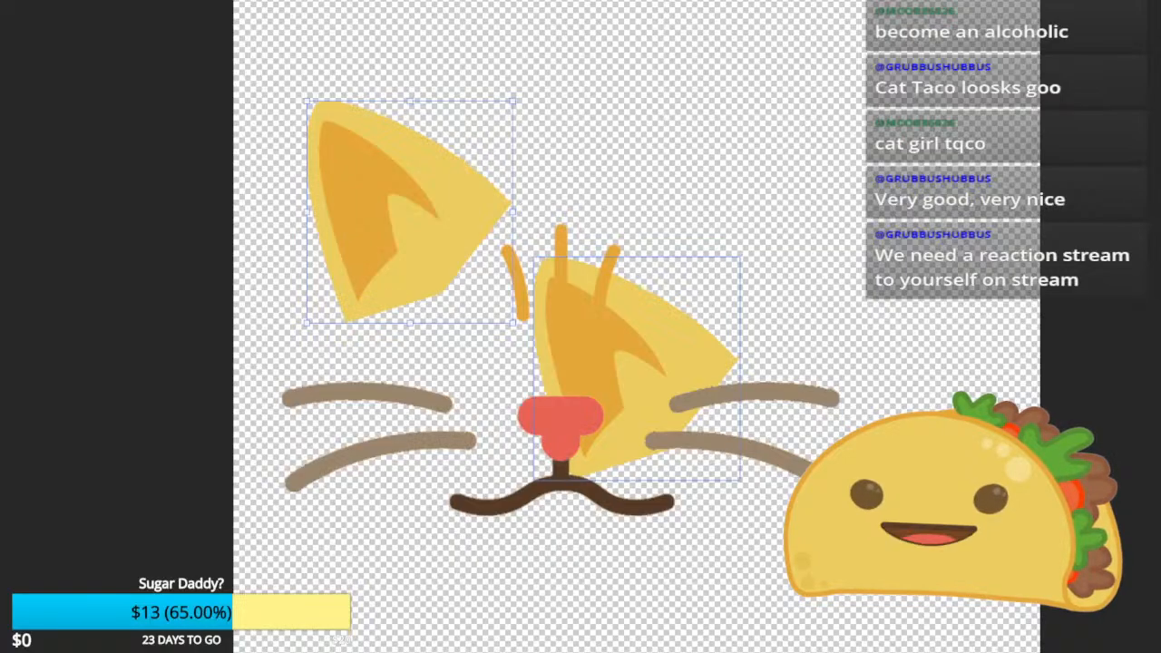
pyautogui.click(626, 363)
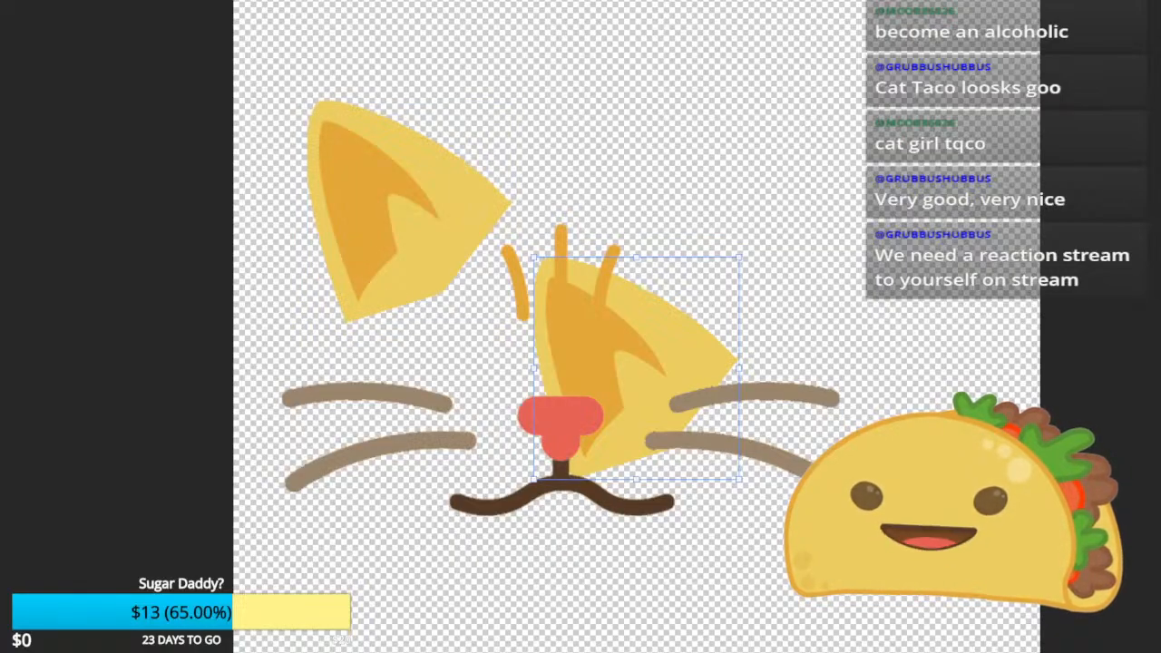
pyautogui.moveTo(626, 363); pyautogui.dragTo(770, 134)
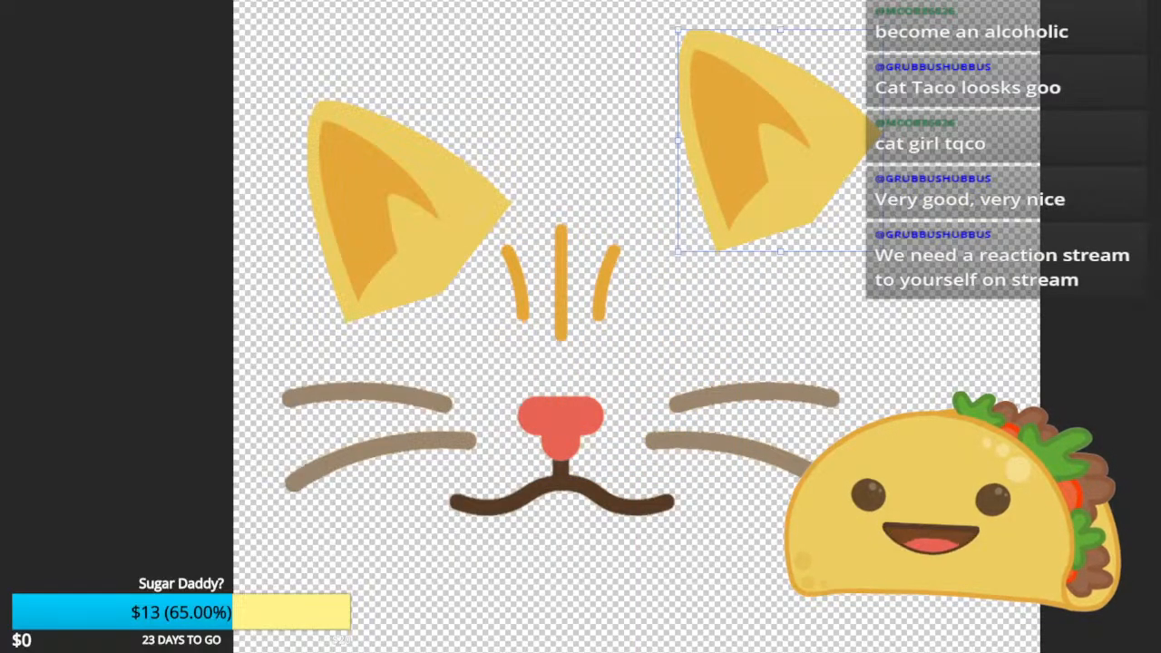
# Step: Flip the copied ear horizontally, place it level with the first ear, and bring it in front of the visible taco
pyautogui.hotkey('shift', 'h')
pyautogui.moveTo(788, 136); pyautogui.dragTo(812, 206)
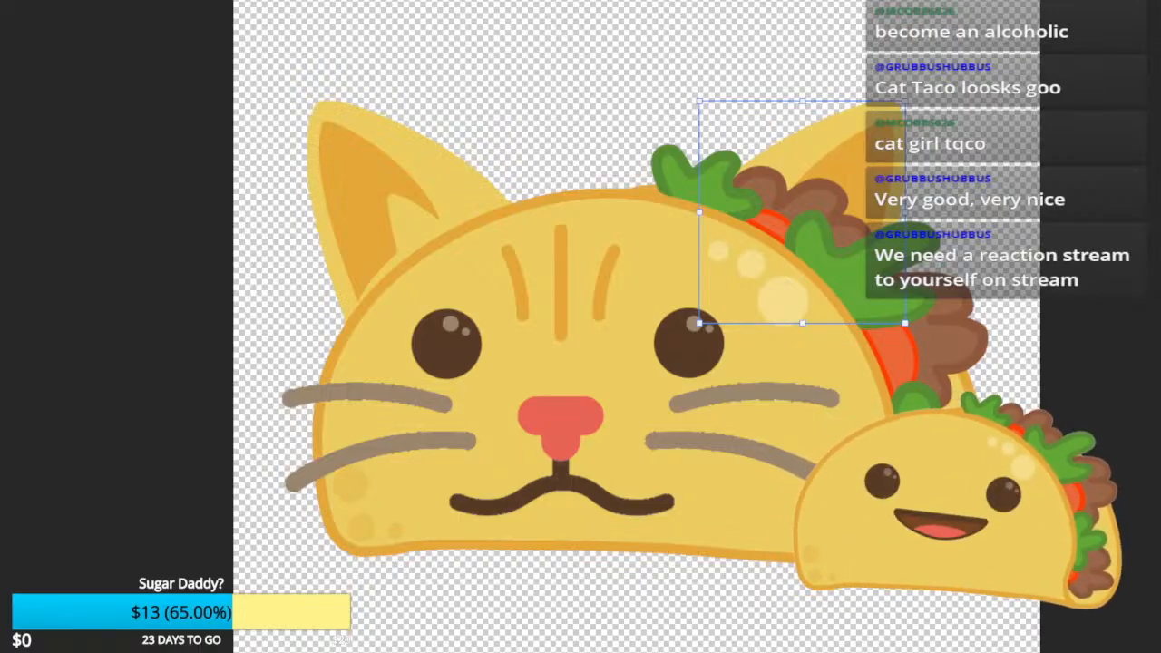
pyautogui.scroll(4, 858, 167)
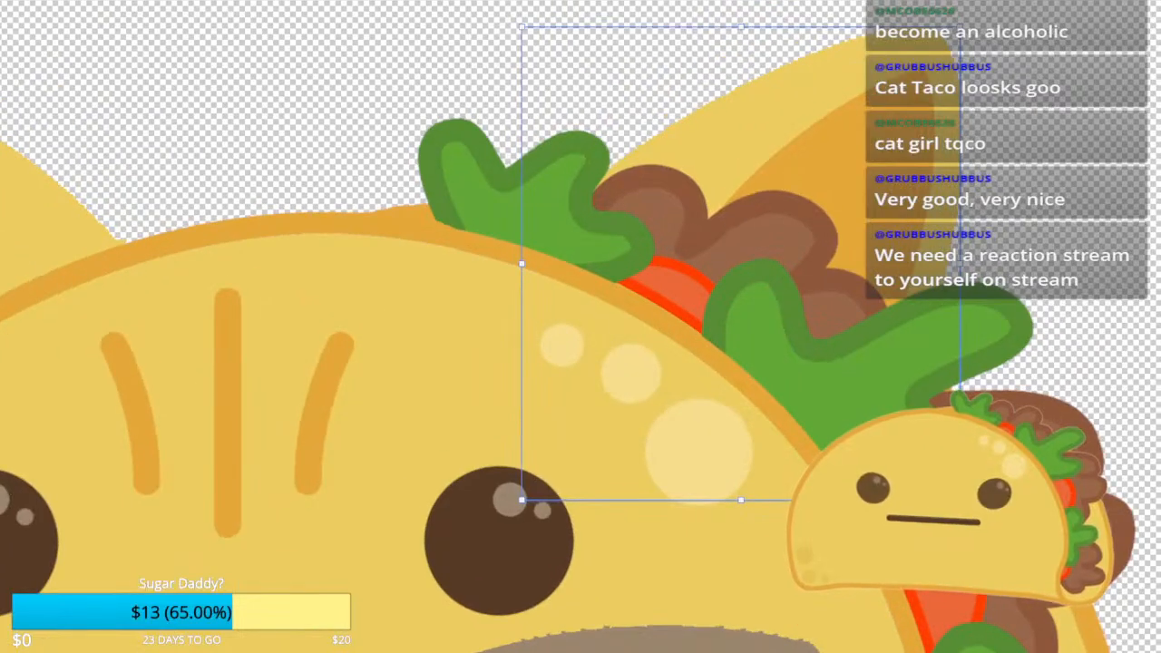
pyautogui.hotkey('ctrl', 'z')
pyautogui.scroll(-2, 833, 369)
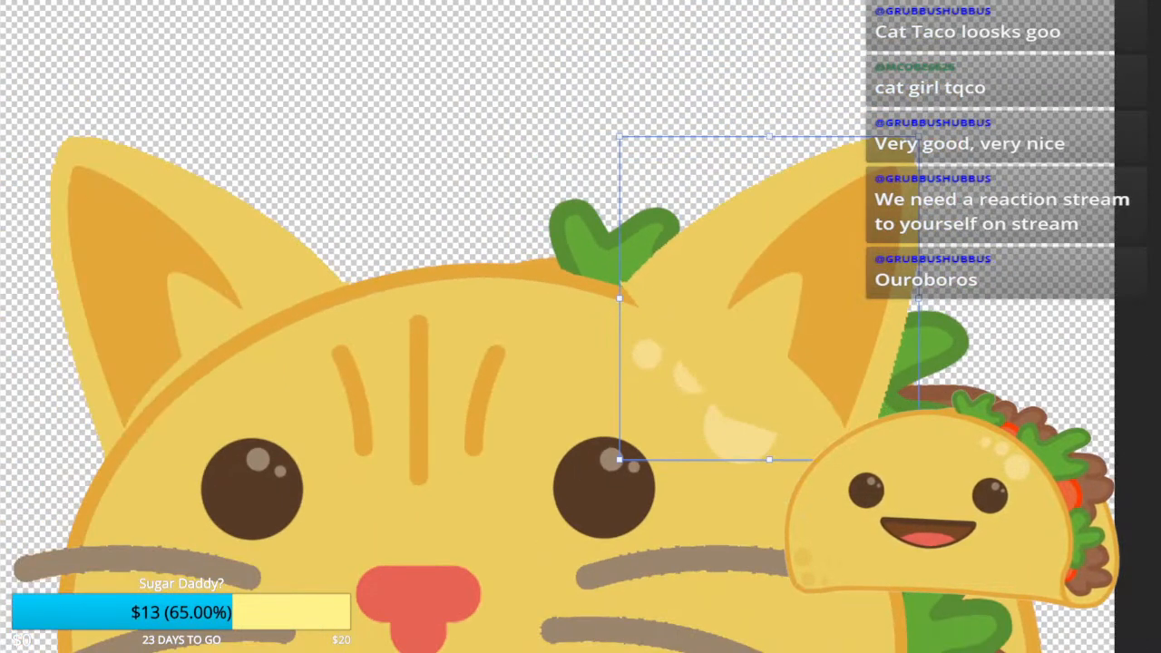
# Step: Shift the mirrored ear slightly left in small increments to fit its base against the taco shell's edge
pyautogui.scroll(1, 833, 369)
pyautogui.scroll(1, 830, 372)
pyautogui.moveTo(830, 373); pyautogui.dragTo(819, 373)
pyautogui.press('Left')
pyautogui.press('Left')
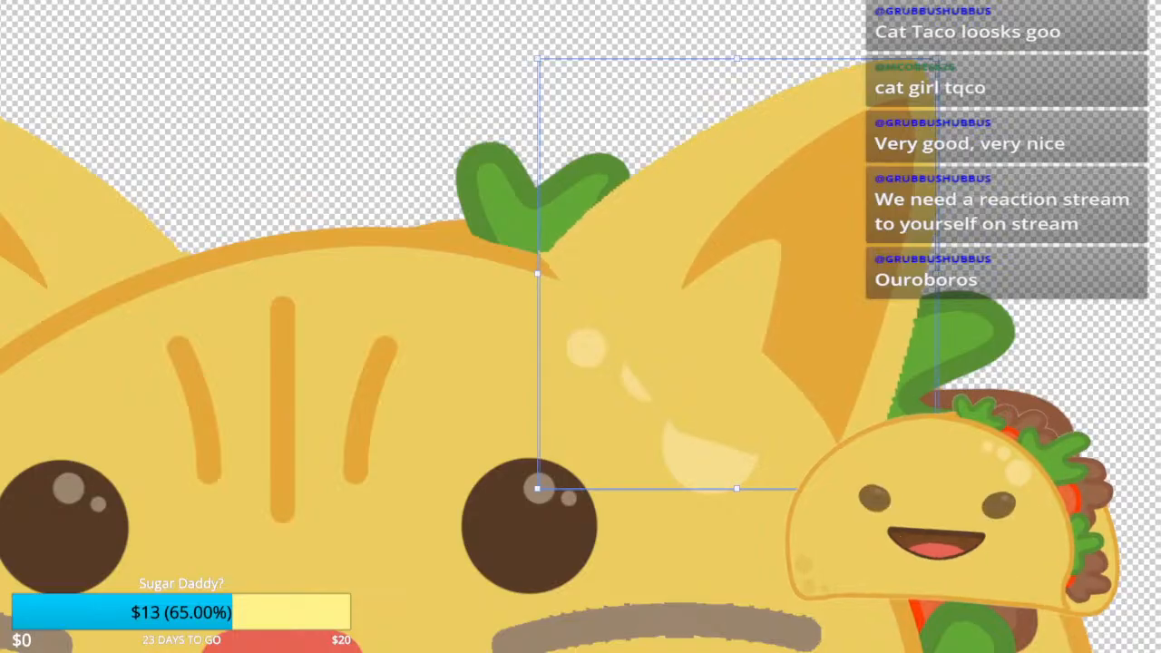
pyautogui.press('Left')
pyautogui.press('Left')
pyautogui.press('Left')
pyautogui.press('Left')
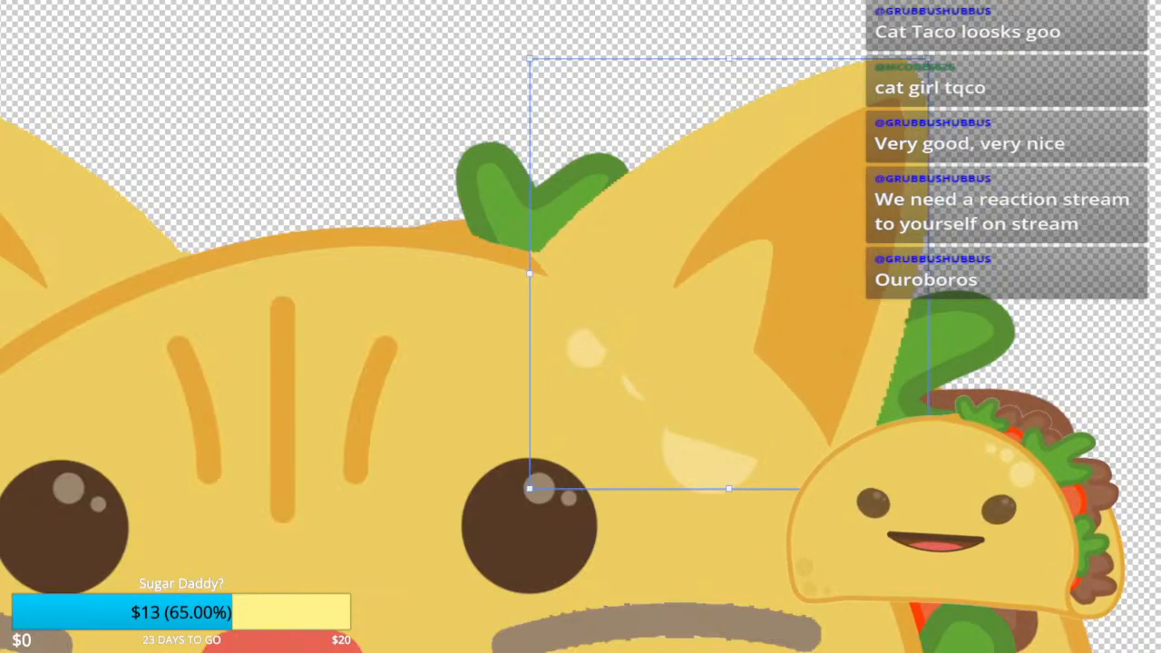
pyautogui.press('Left')
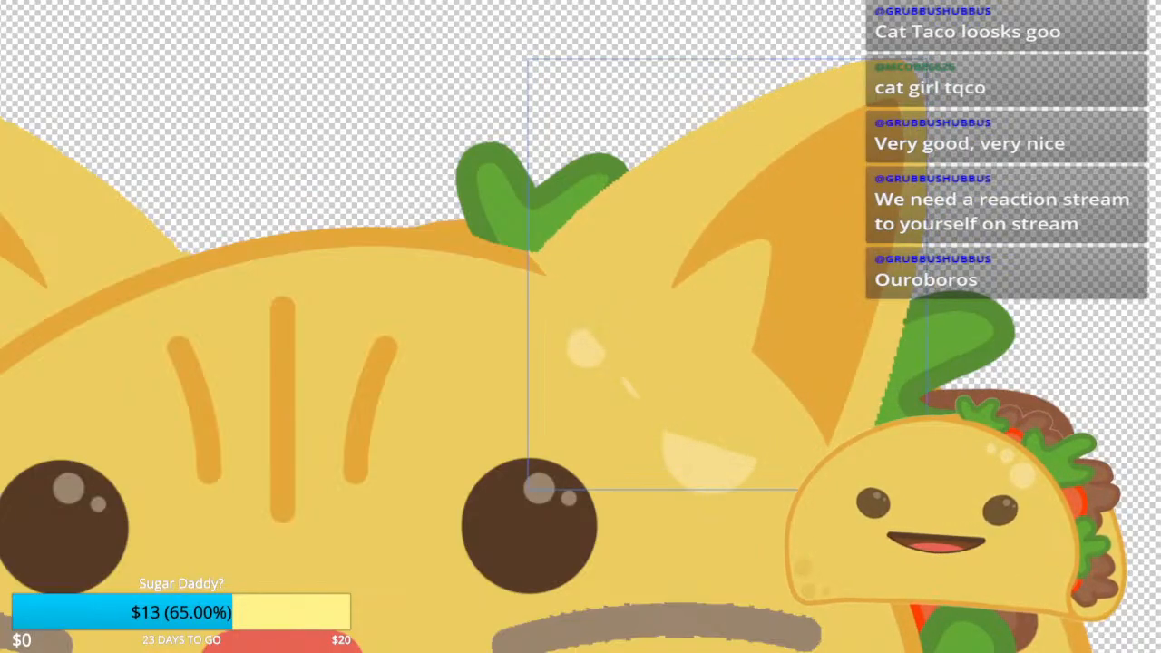
pyautogui.press('Left')
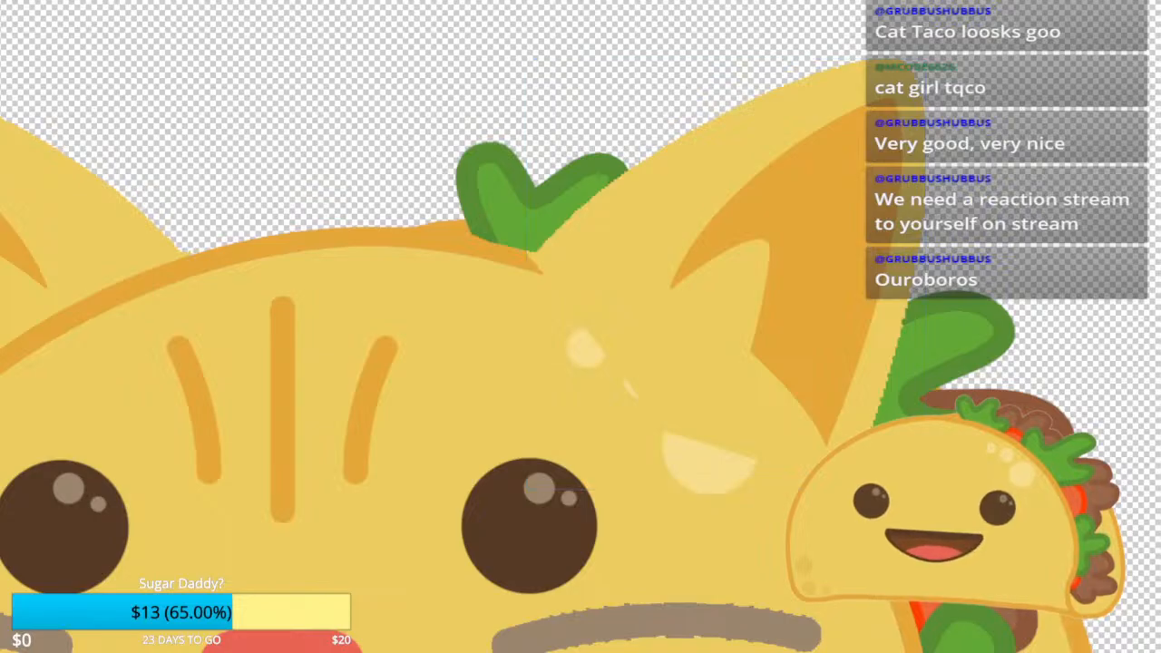
pyautogui.scroll(5, 899, 410)
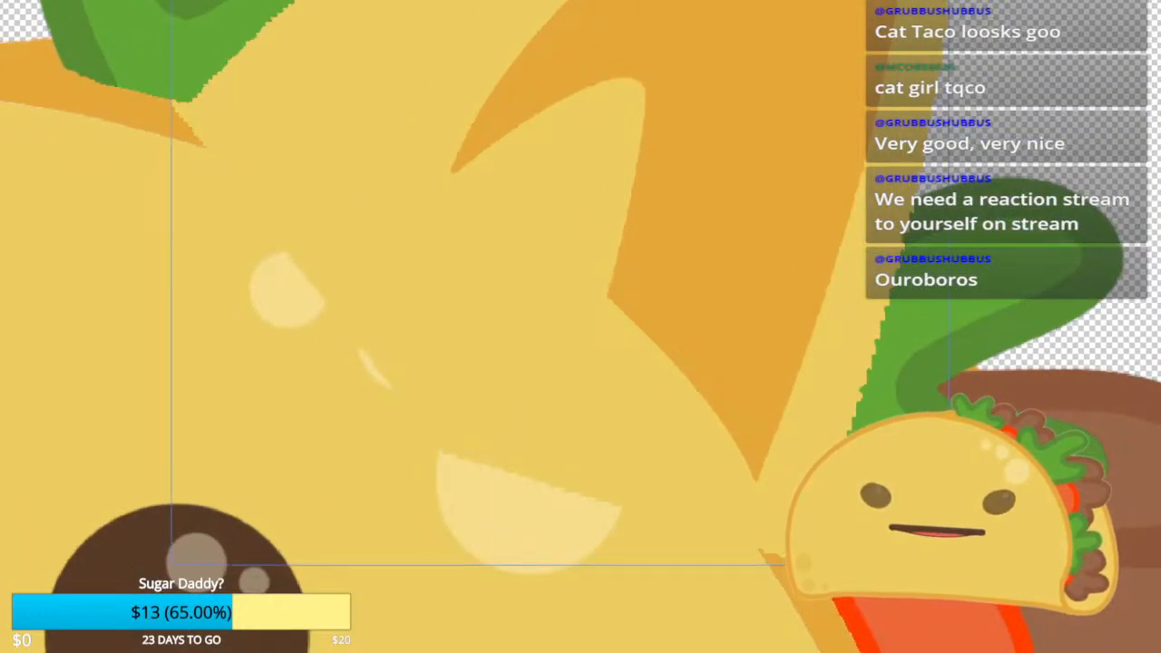
# Step: Erase the mirrored ear's base where it covers the taco shell, leaving the shell's orange edge and highlights uncovered
pyautogui.scroll(-4, 846, 377)
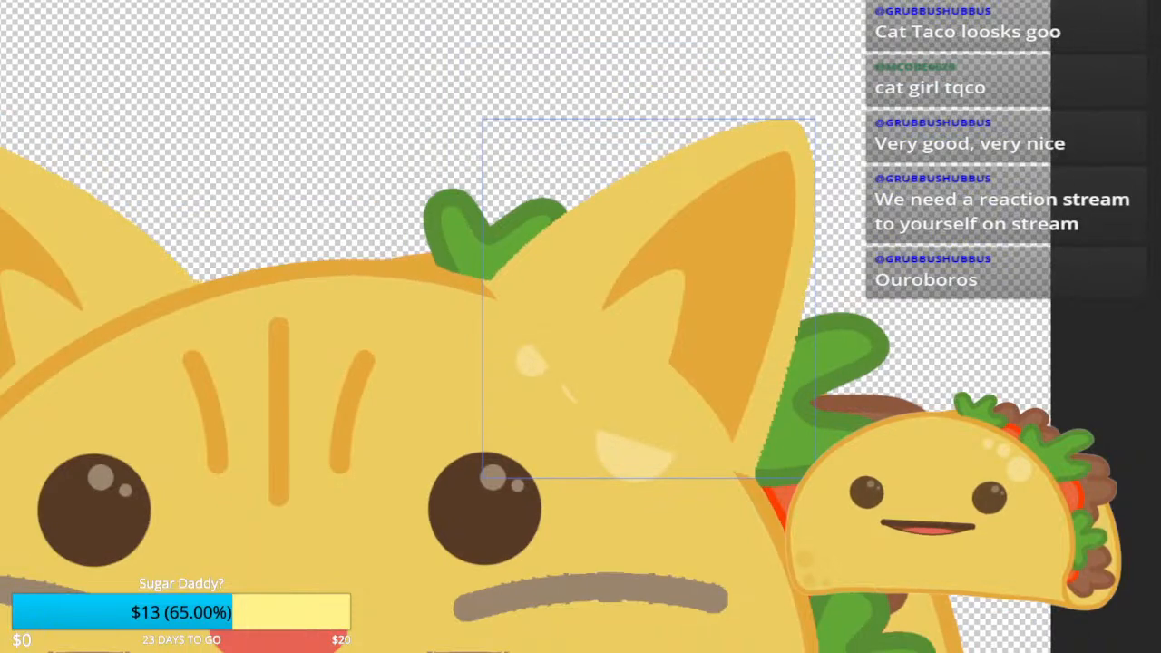
pyautogui.scroll(4, 771, 444)
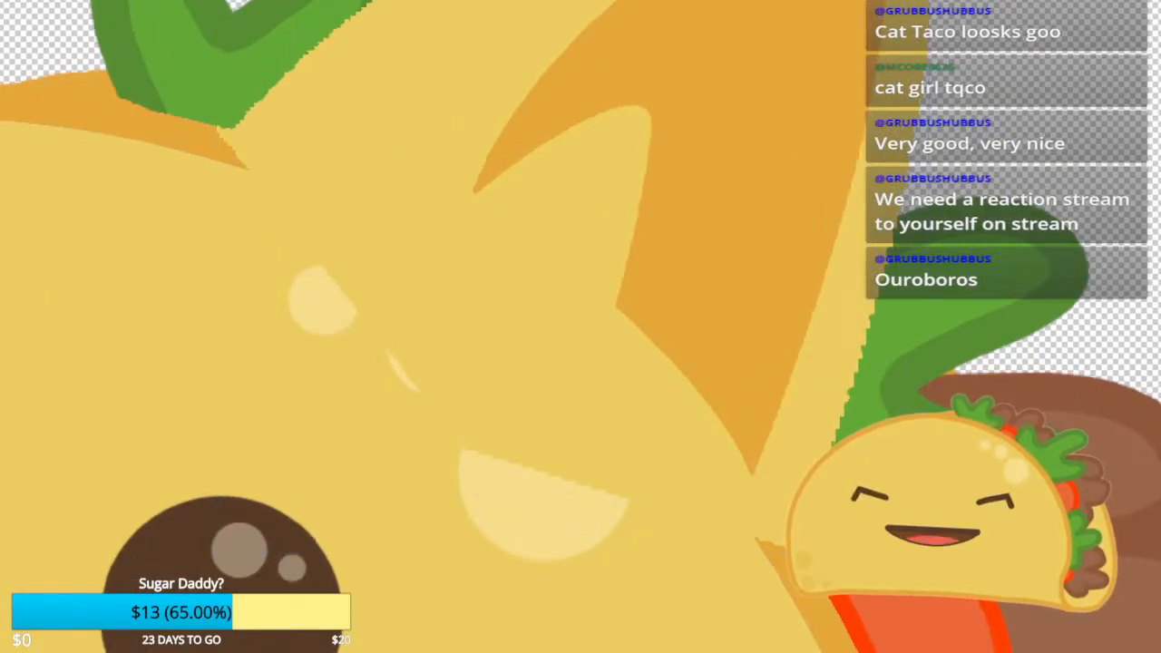
pyautogui.scroll(-3, 867, 531)
pyautogui.scroll(2, 867, 531)
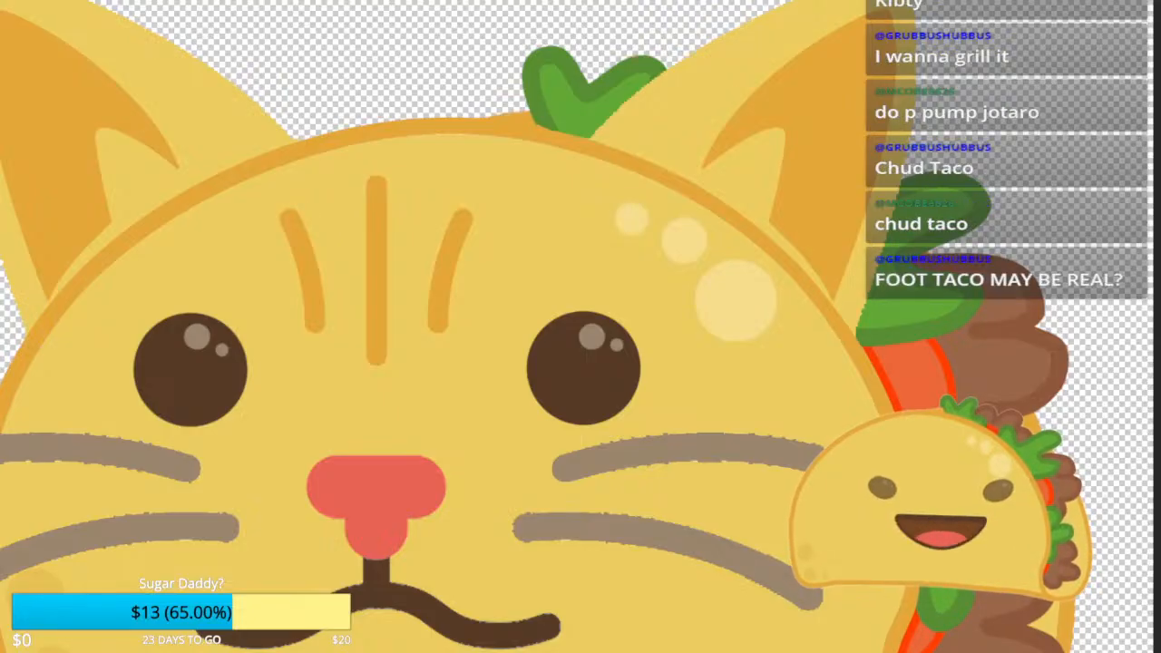
# Step: Place the 100 to 1 Million milestone timeline image across the canvas over the cat taco
pyautogui.scroll(-5, 515, 335)
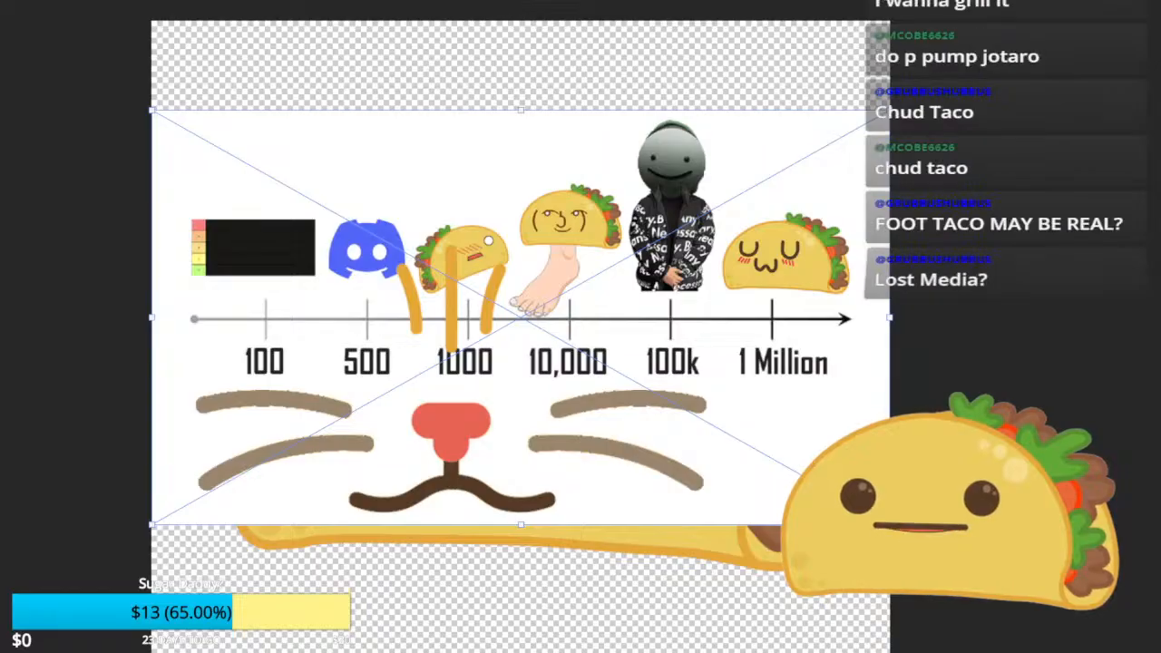
pyautogui.moveTo(488, 240)
pyautogui.mouseDown()
pyautogui.moveTo(508, 320)
pyautogui.moveTo(508, 230)
pyautogui.mouseUp()
pyautogui.scroll(7, 287, 343)
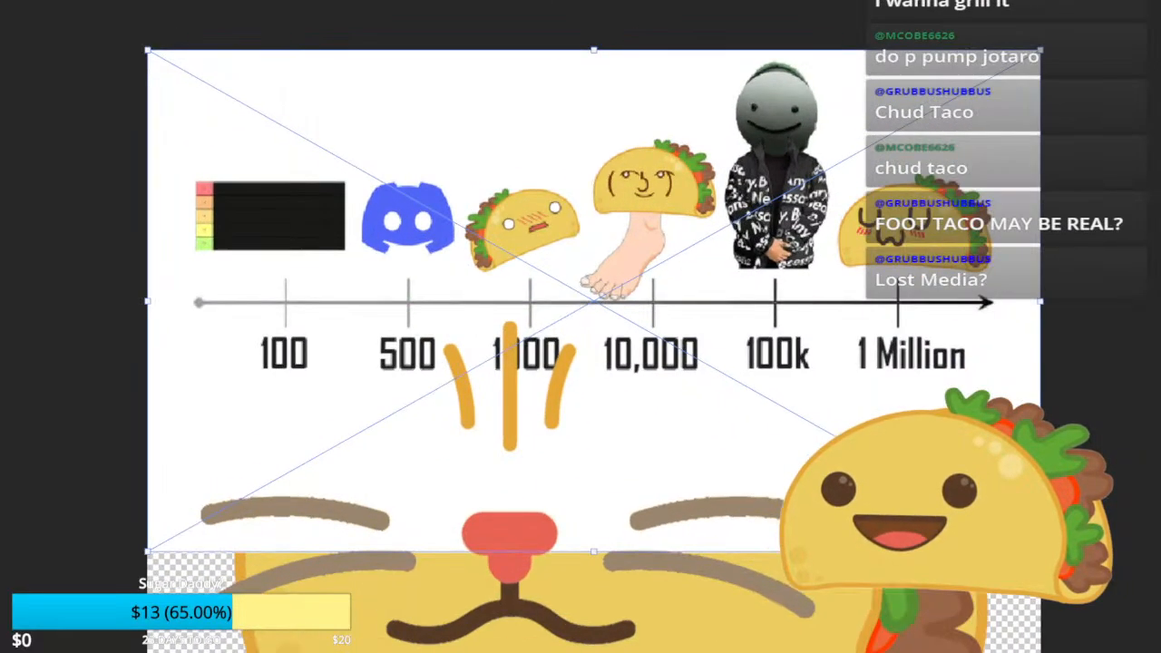
pyautogui.scroll(-2, 286, 343)
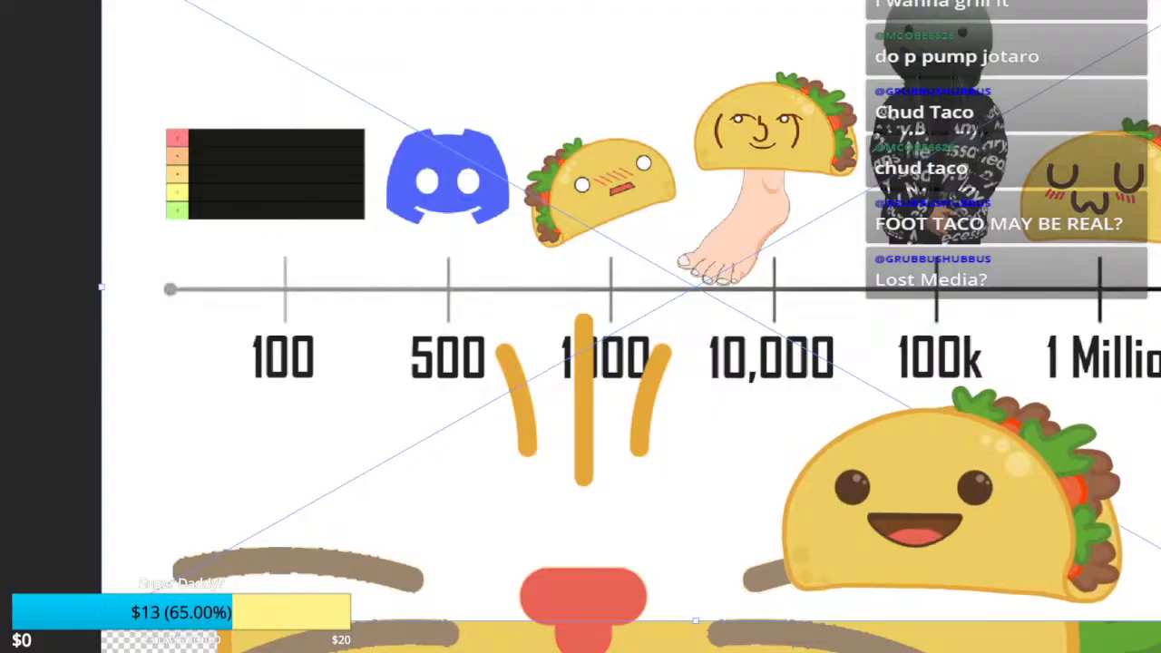
pyautogui.press('Return')
# Step: Examine the placed timeline image closely around its start, the tier list graphic and the 100 and 500 marks
pyautogui.scroll(4, 186, 218)
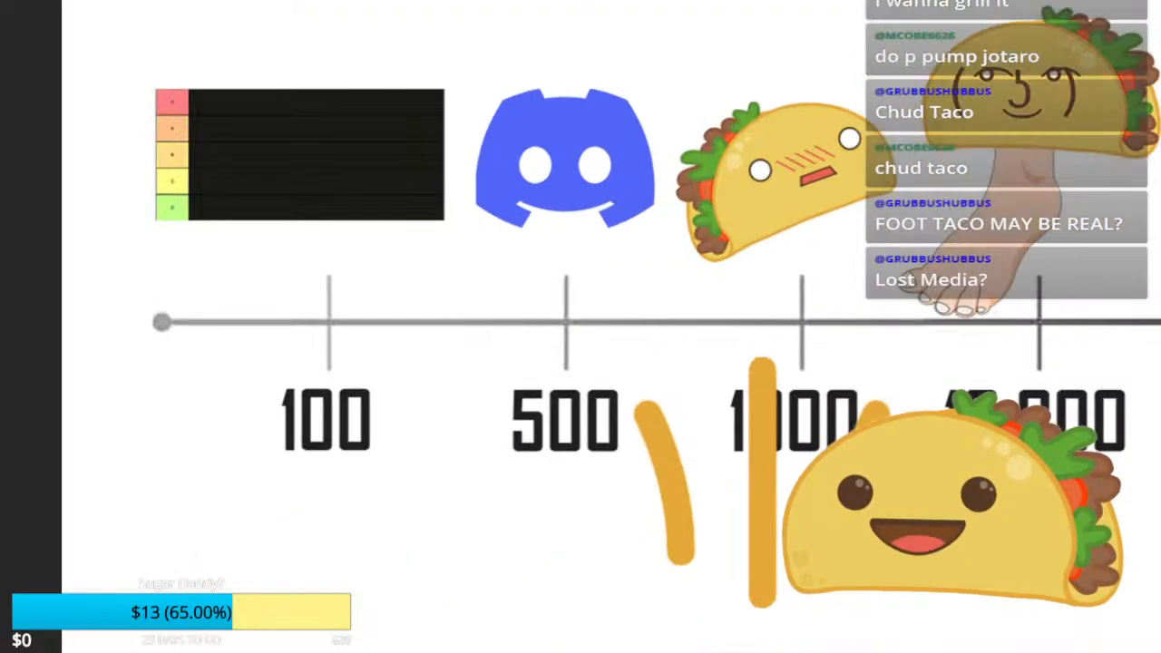
pyautogui.moveTo(186, 219); pyautogui.dragTo(370, 189)
pyautogui.scroll(2, 368, 314)
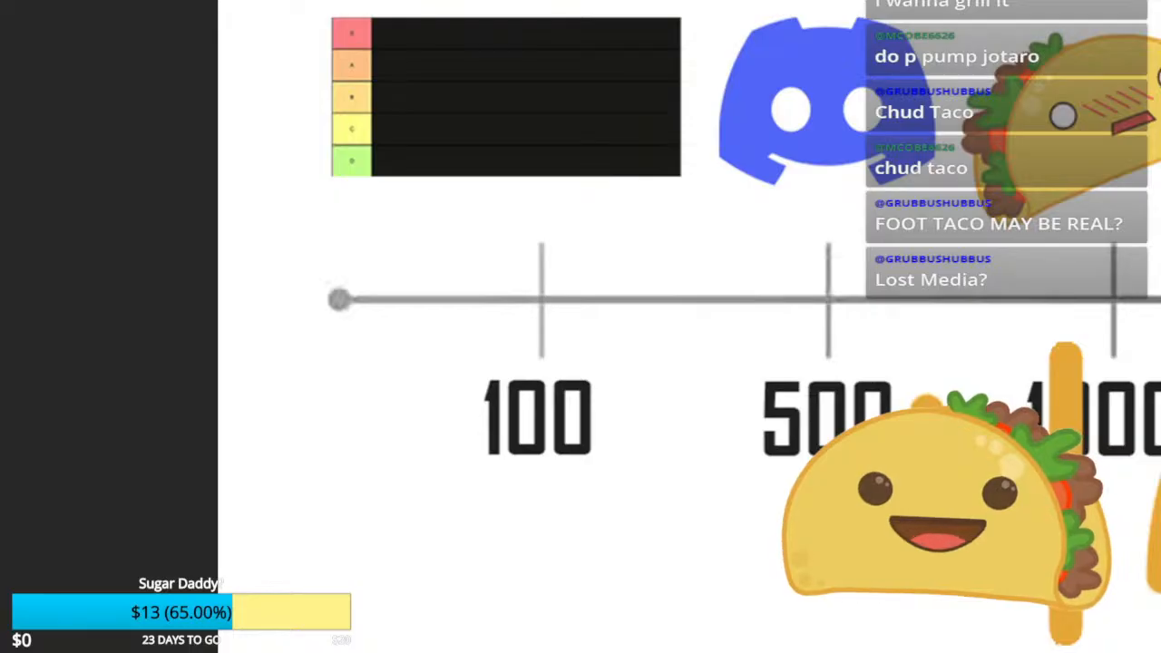
pyautogui.scroll(1, 479, 286)
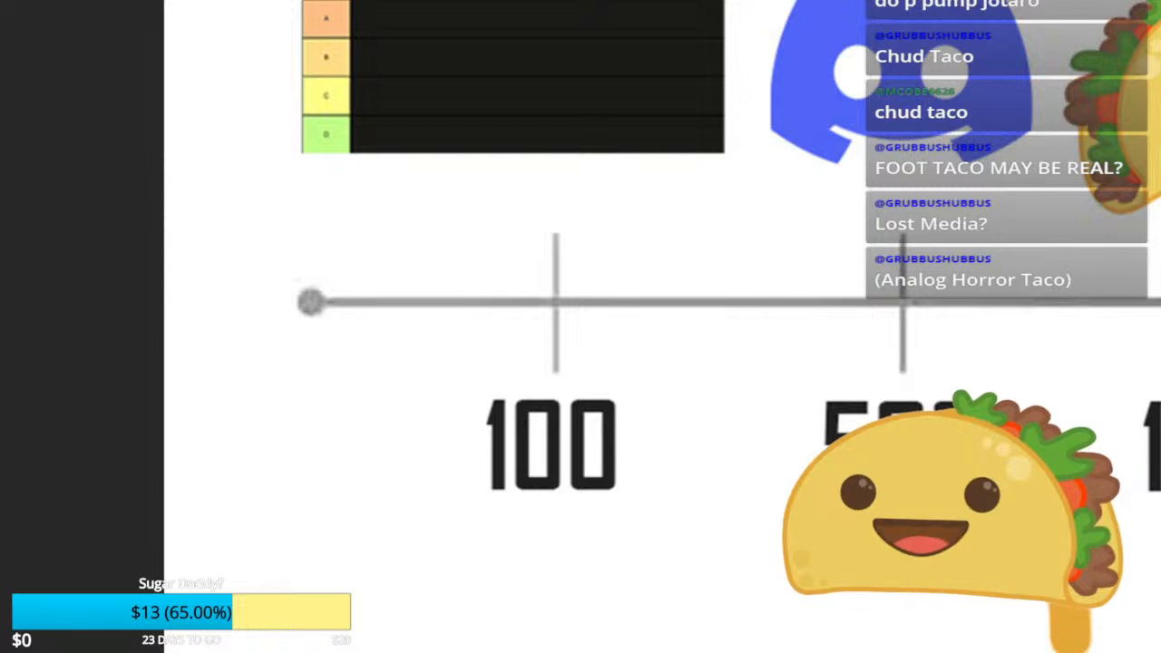
pyautogui.moveTo(467, 260)
pyautogui.mouseDown()
pyautogui.moveTo(449, 381)
pyautogui.moveTo(464, 250)
pyautogui.mouseUp()
pyautogui.hotkey('ctrl', 'z')
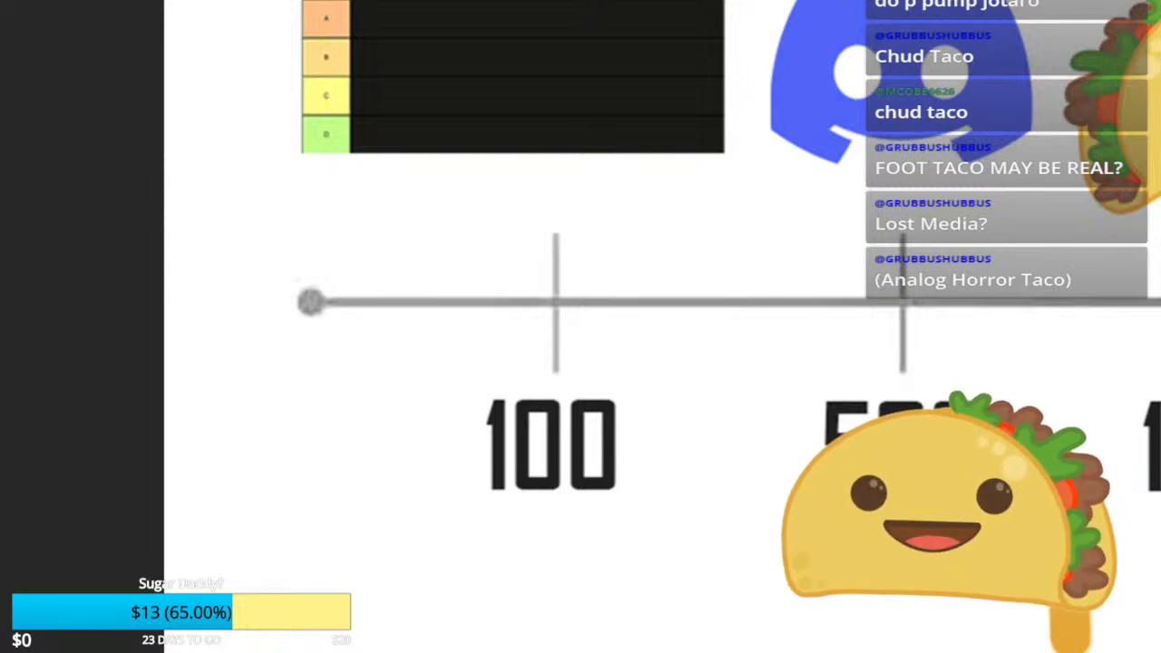
pyautogui.moveTo(458, 257); pyautogui.dragTo(458, 327)
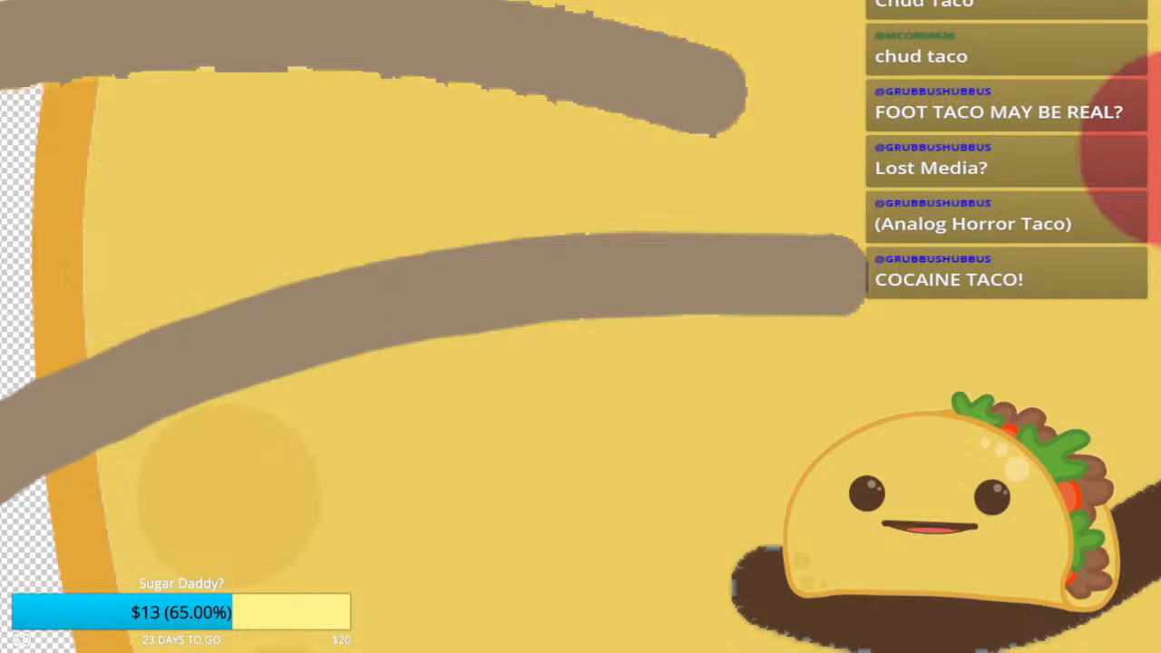
# Step: Smooth the jagged edges and rounded ends of the upper left whisker
pyautogui.moveTo(508, 272); pyautogui.dragTo(656, 397)
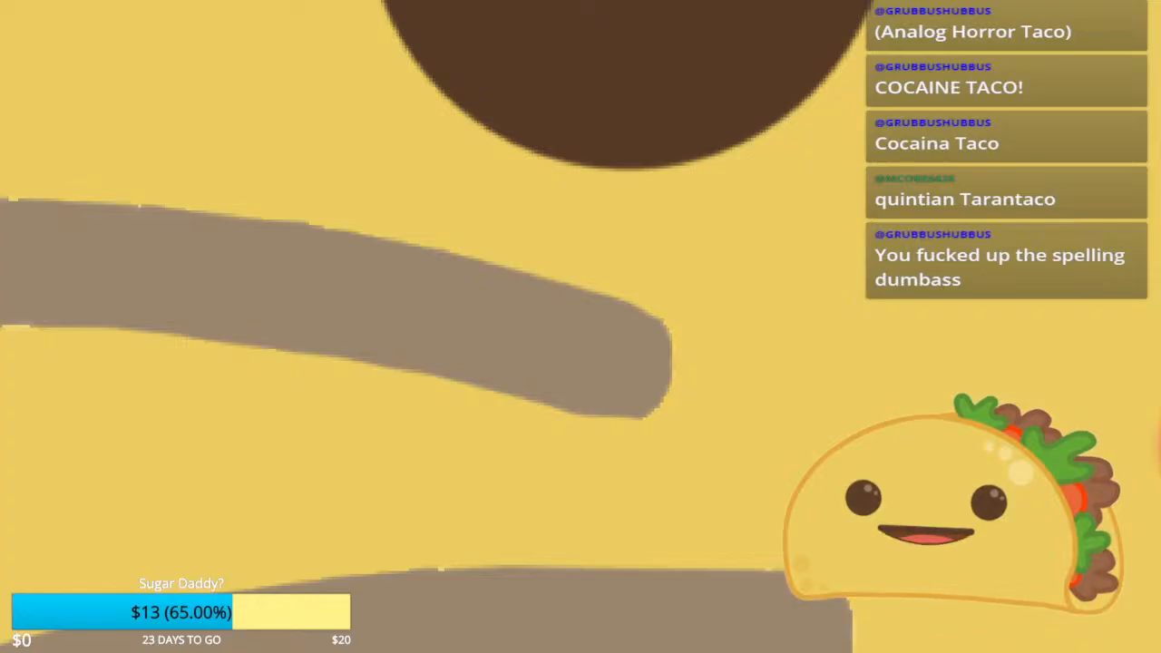
pyautogui.scroll(-5, 697, 330)
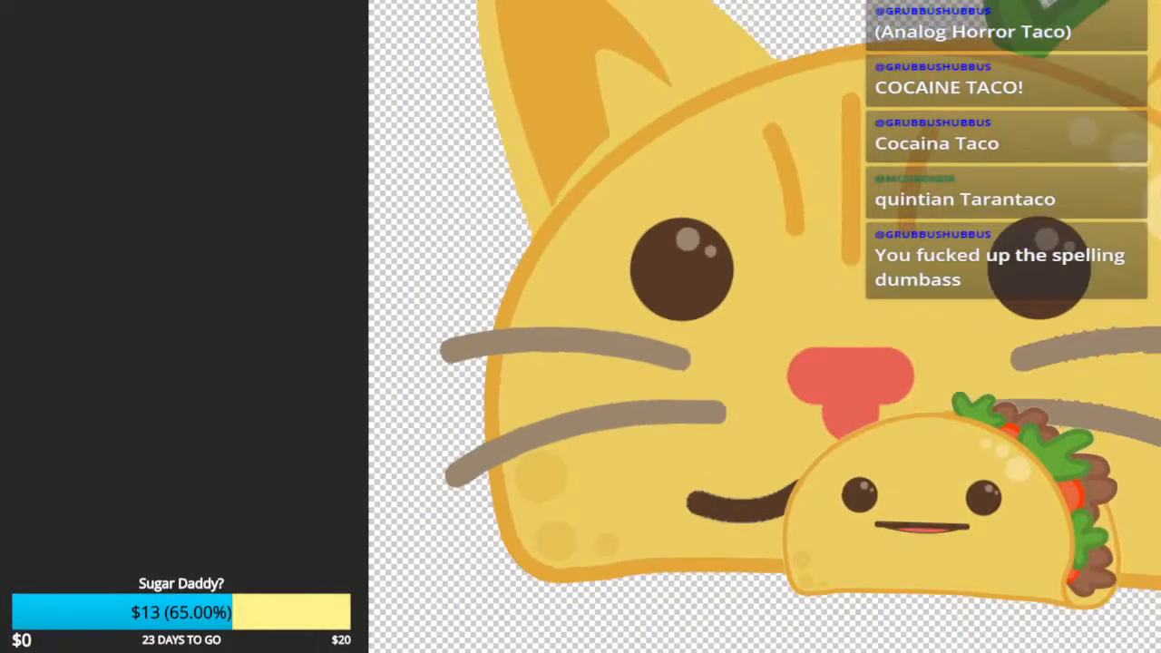
pyautogui.scroll(6, 554, 372)
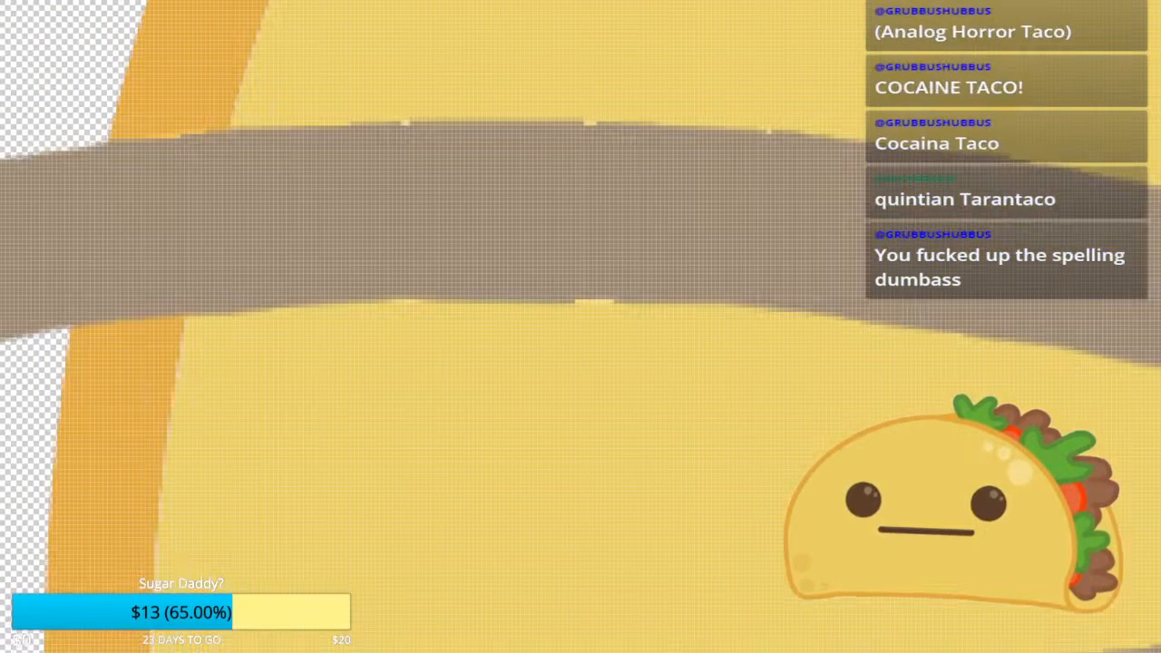
pyautogui.scroll(2, 553, 372)
pyautogui.scroll(-3, 553, 372)
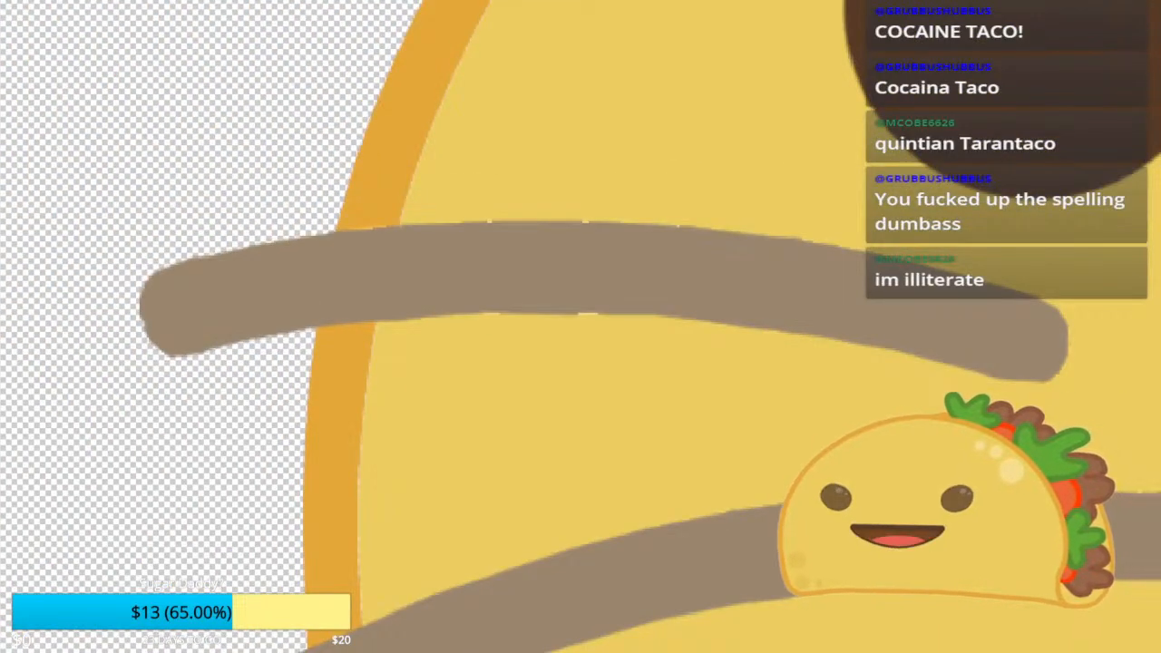
pyautogui.scroll(-3, 553, 372)
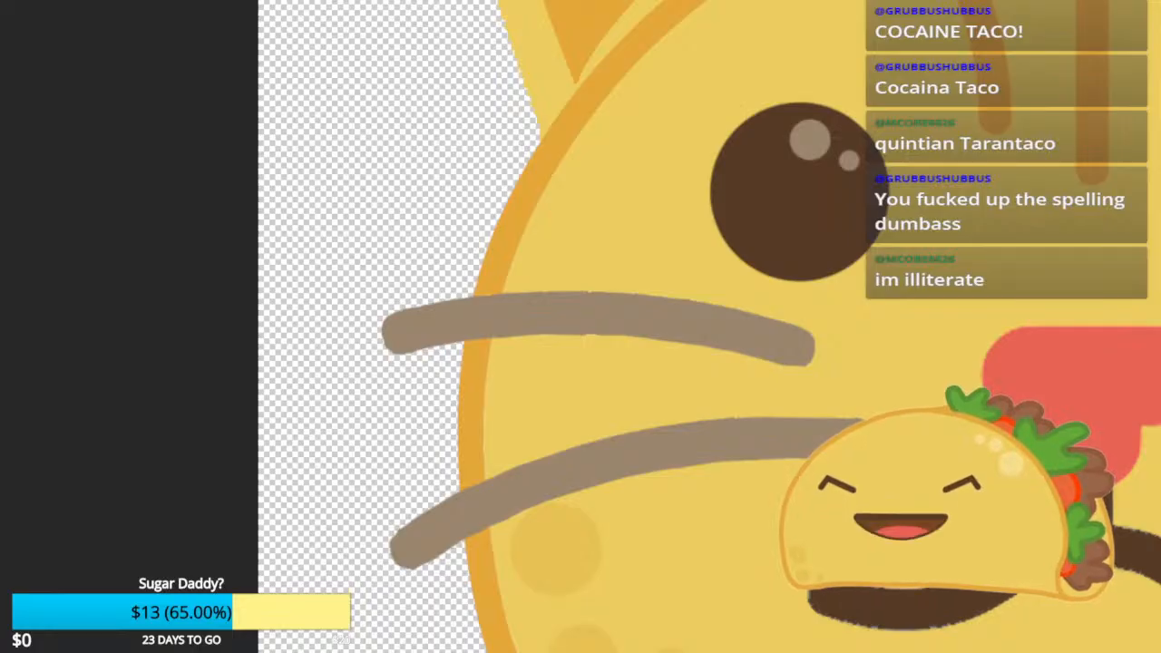
# Step: Smooth the jagged lower edge of the upper right whisker
pyautogui.moveTo(1034, 335); pyautogui.dragTo(32, 360)
pyautogui.scroll(1, 551, 359)
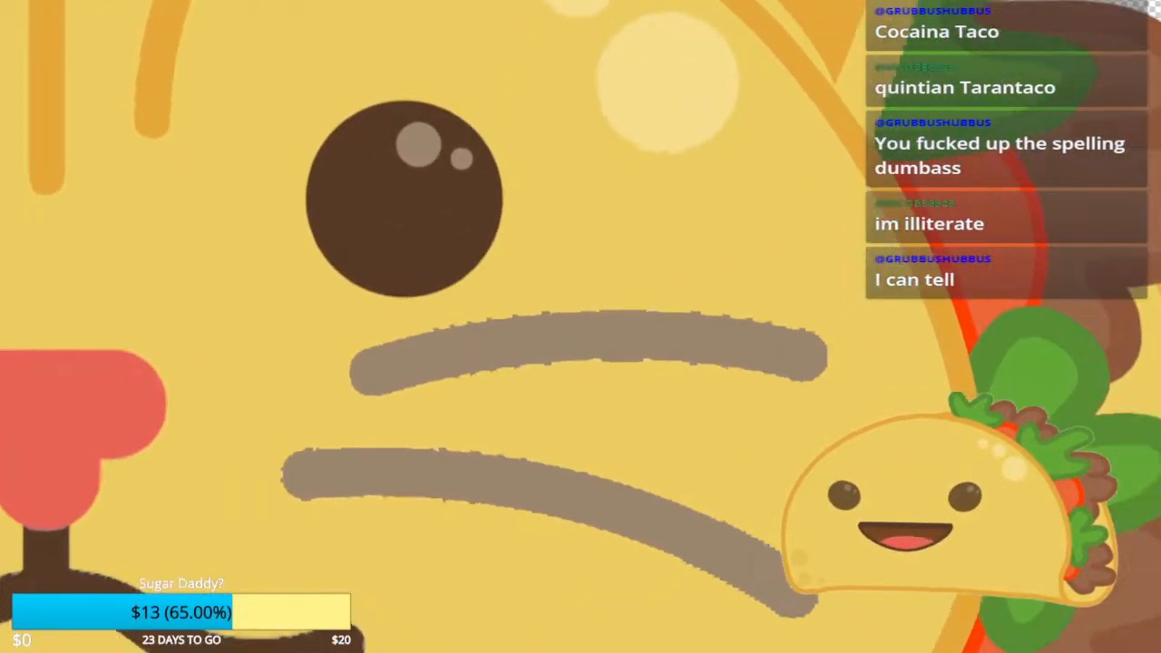
pyautogui.scroll(5, 556, 362)
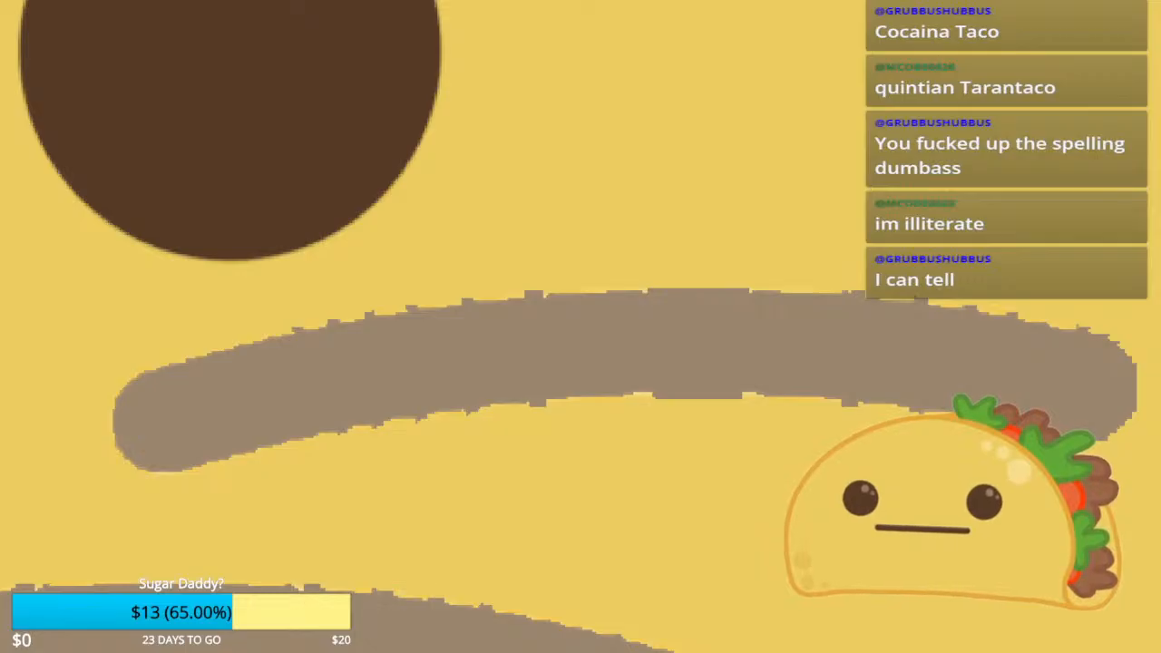
pyautogui.scroll(-6, 556, 362)
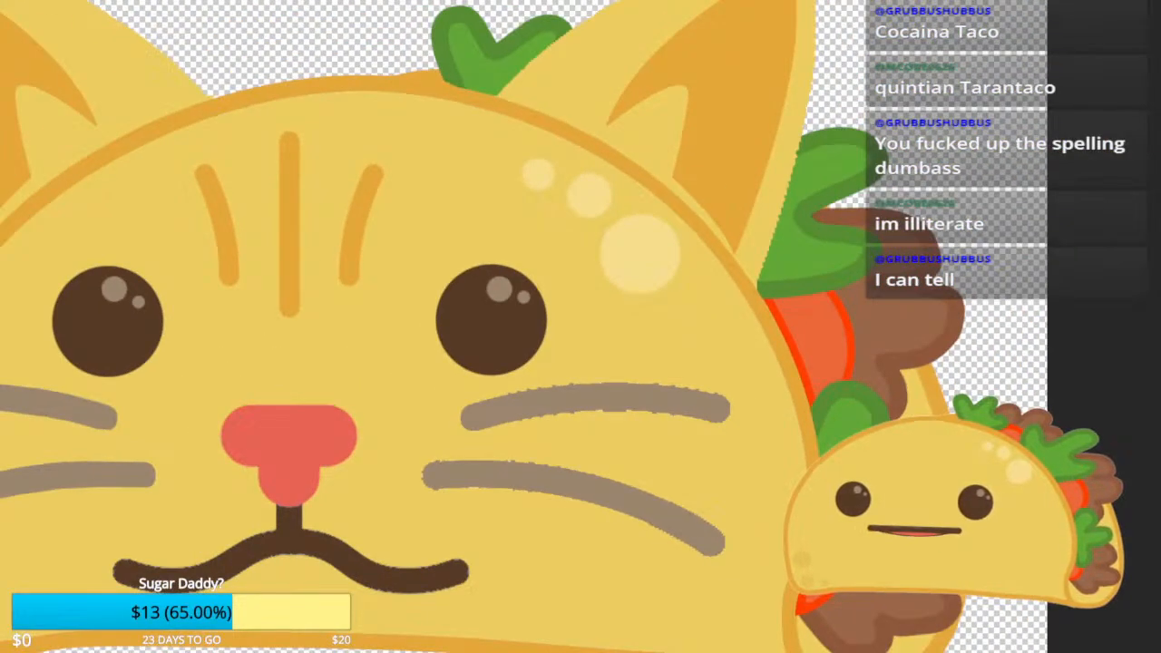
pyautogui.scroll(5, 408, 536)
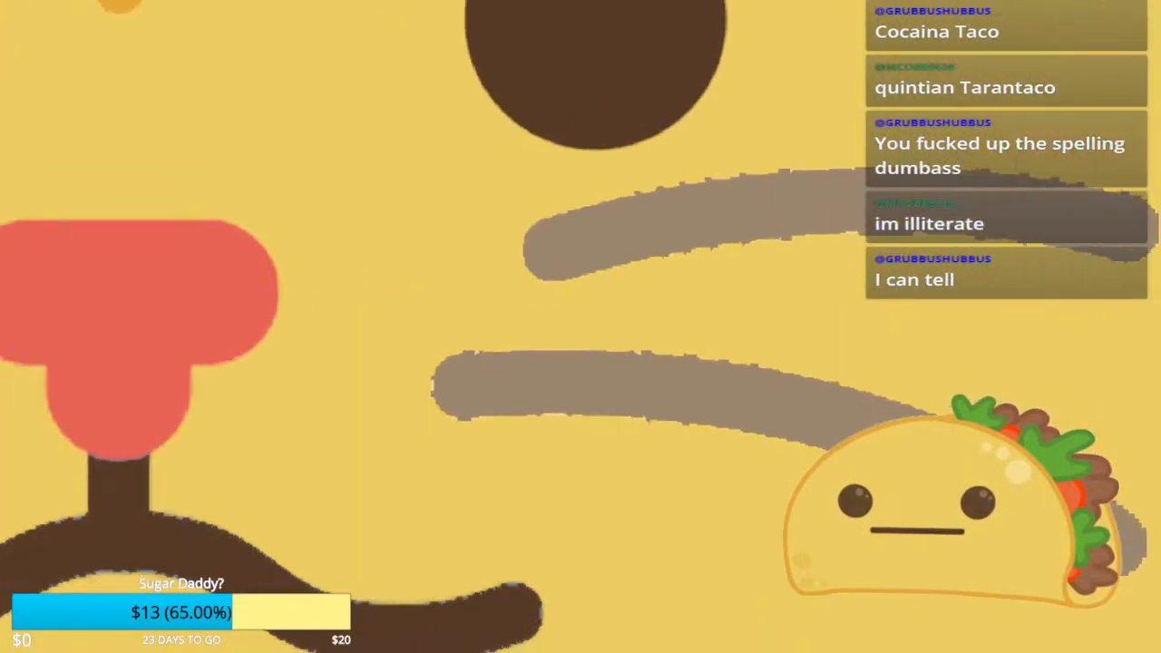
pyautogui.moveTo(780, 299); pyautogui.dragTo(474, 404)
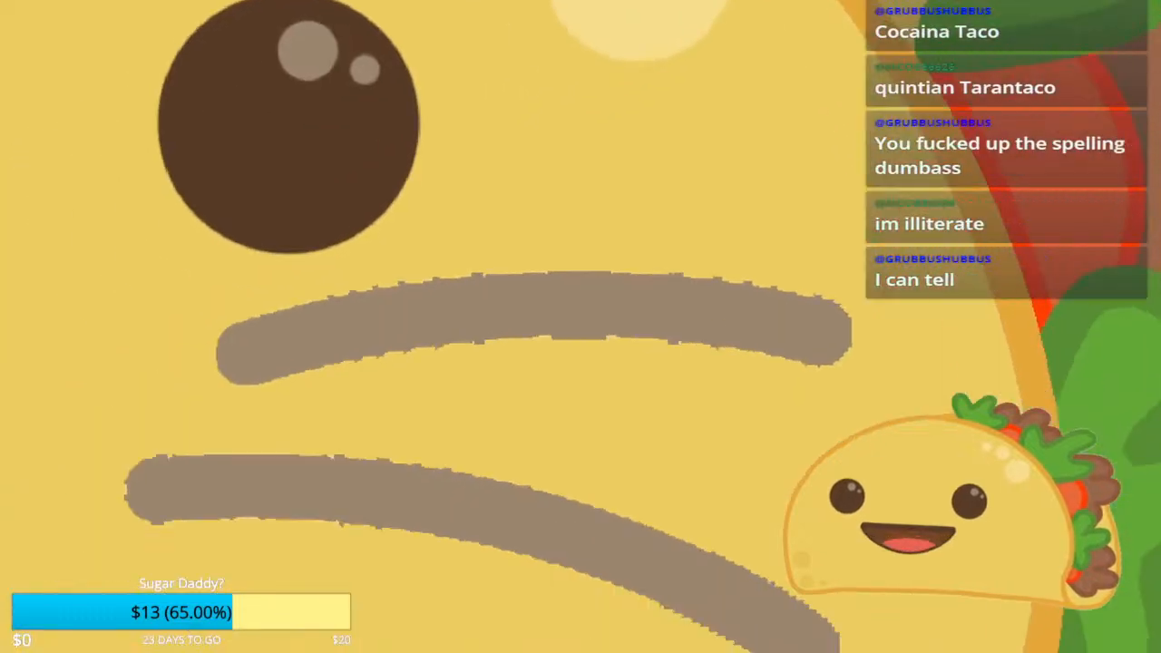
pyautogui.moveTo(576, 347); pyautogui.dragTo(551, 333)
pyautogui.scroll(3, 551, 333)
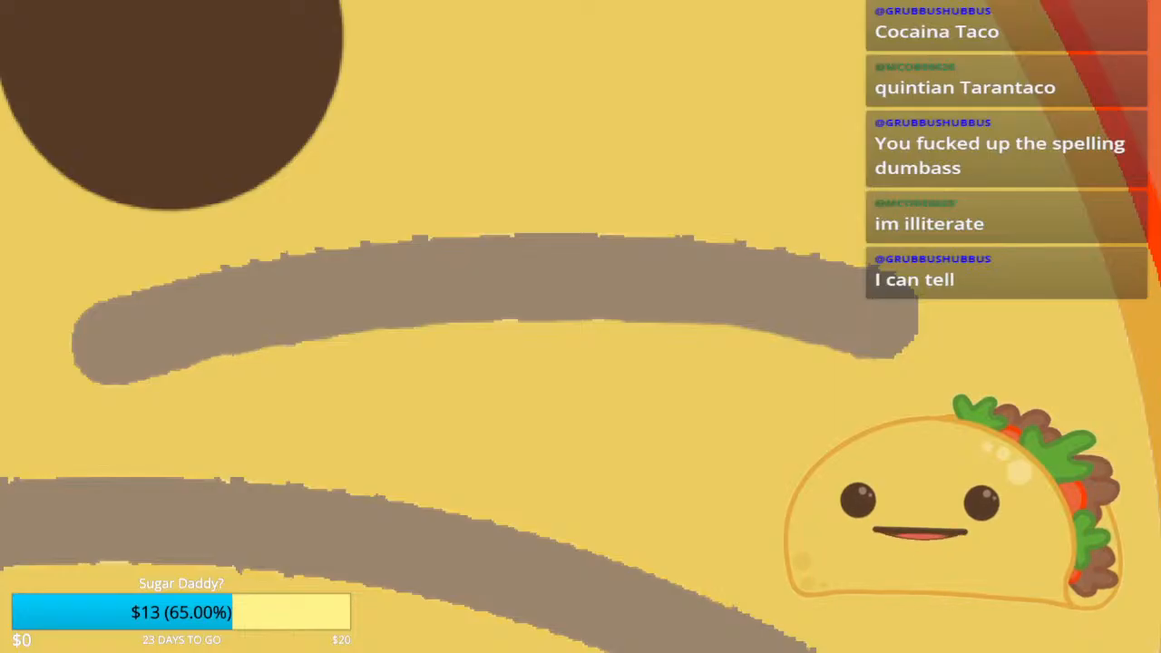
# Step: Smooth the jagged lower edge of the lower right whisker along its full curve
pyautogui.scroll(-12, 221, 401)
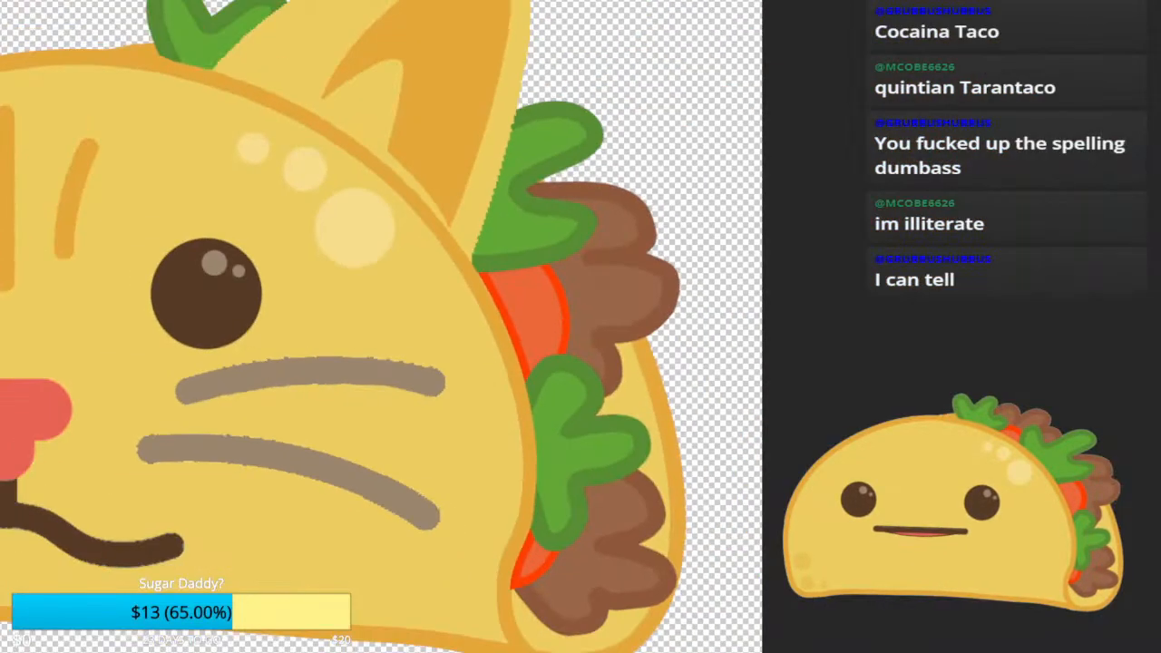
pyautogui.scroll(14, 207, 390)
pyautogui.moveTo(150, 409)
pyautogui.mouseDown()
pyautogui.moveTo(372, 365)
pyautogui.moveTo(769, 334)
pyautogui.mouseUp()
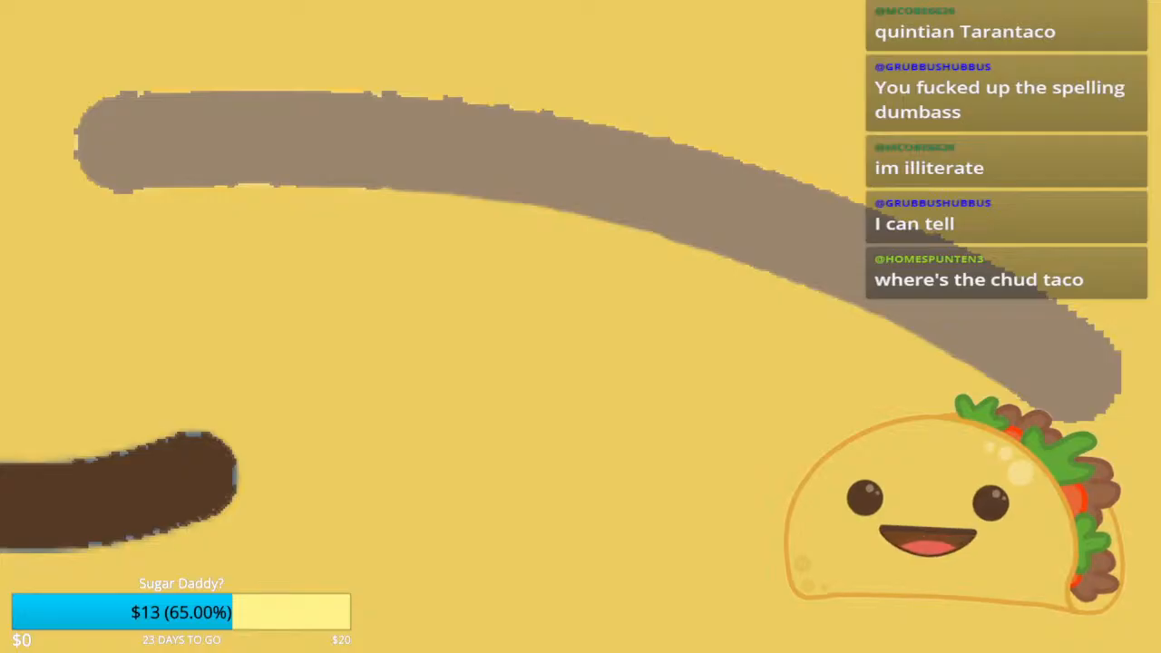
pyautogui.moveTo(408, 249); pyautogui.dragTo(506, 363)
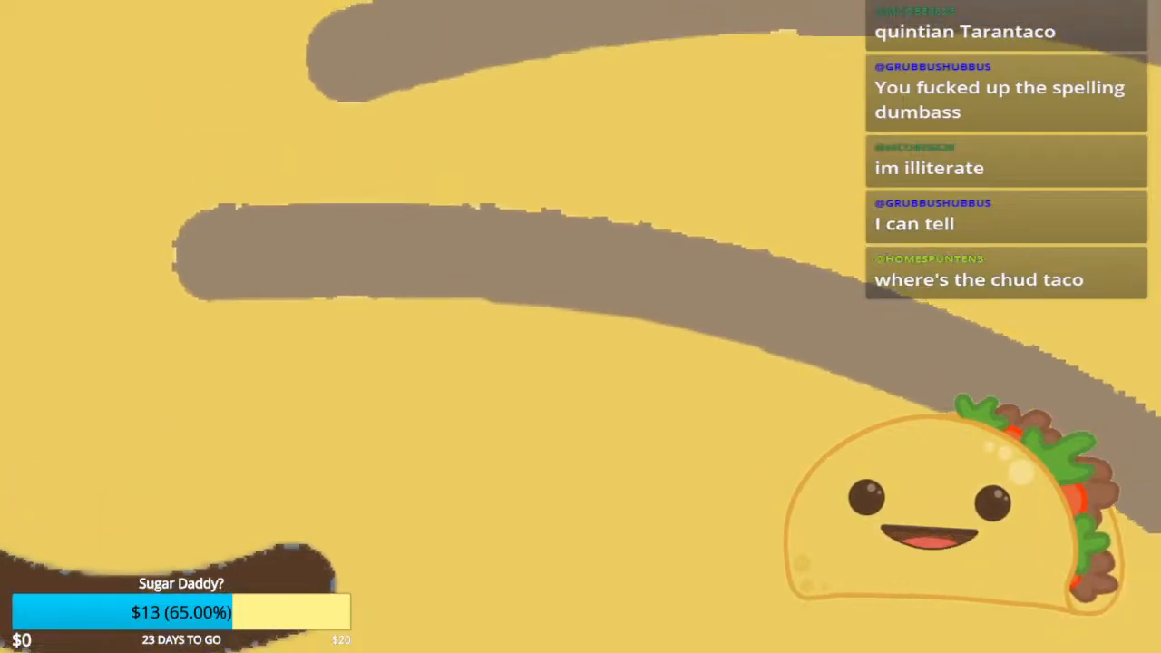
# Step: Fill the small notches along the upper left whisker's edges with the whisker's grey-brown colour
pyautogui.scroll(-4, 506, 363)
pyautogui.scroll(4, 514, 347)
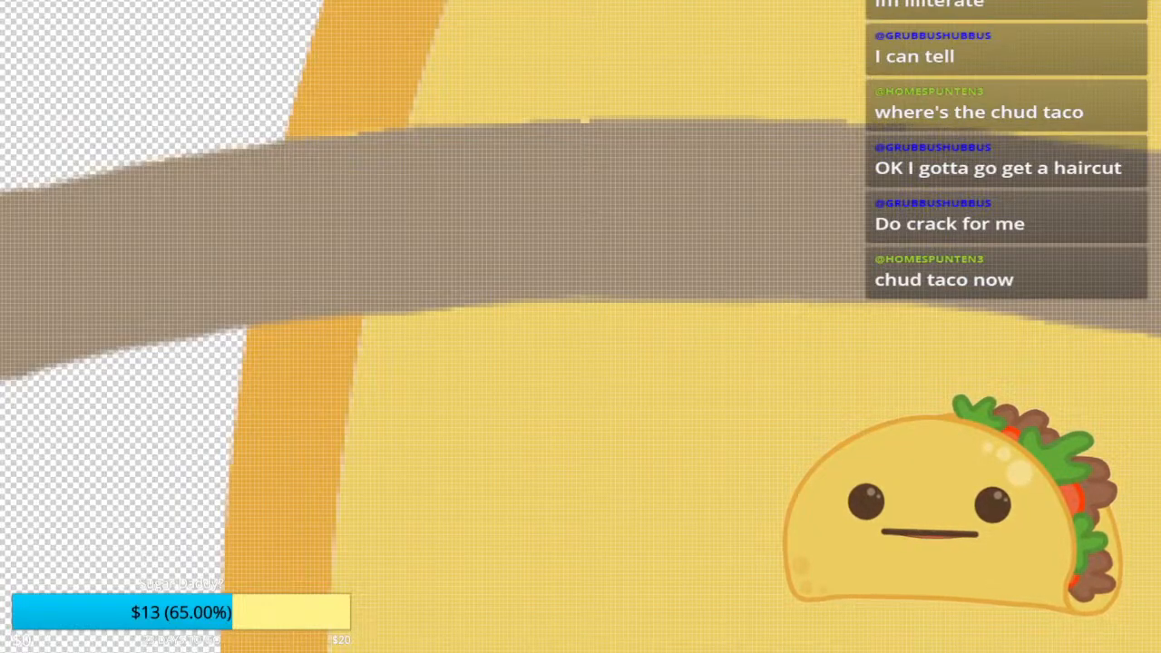
pyautogui.scroll(-5, 418, 166)
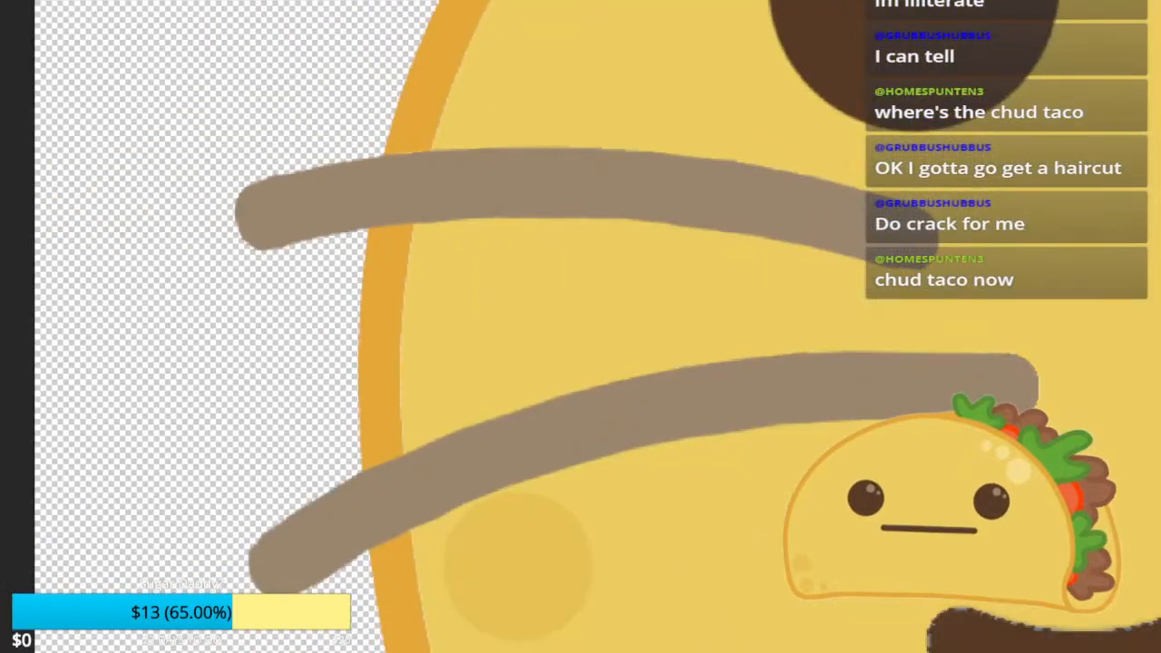
# Step: Paint over the two small notches in the upper right whisker's lower edge with the whisker's grey-brown colour
pyautogui.moveTo(925, 317); pyautogui.dragTo(248, 285)
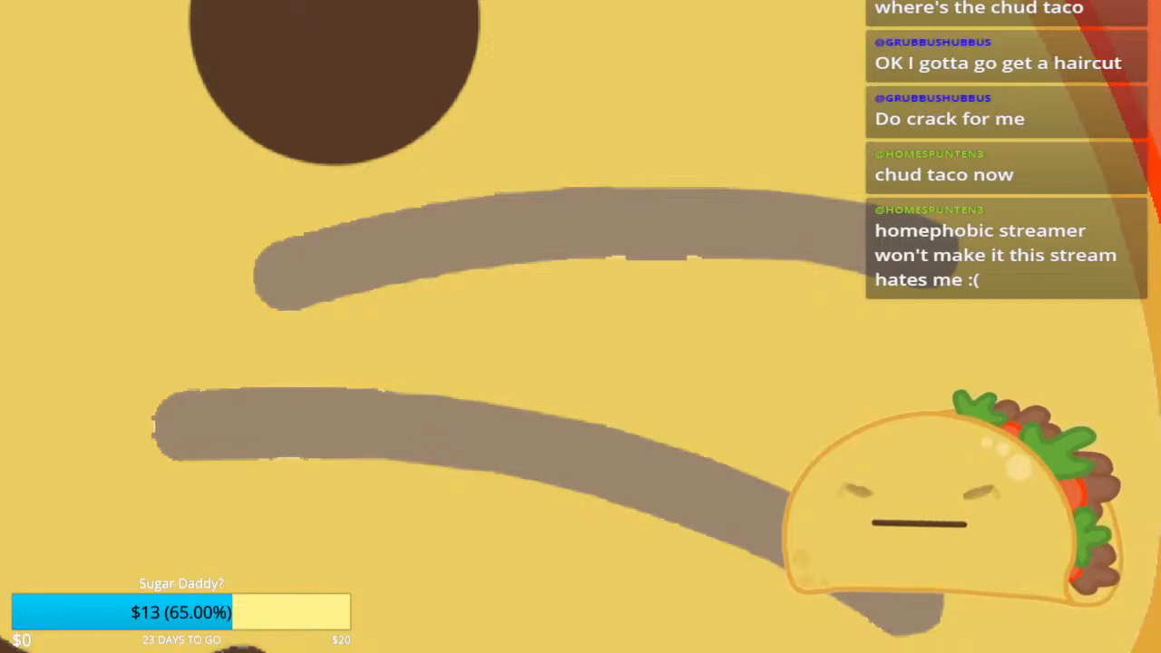
pyautogui.moveTo(699, 221); pyautogui.dragTo(510, 229)
pyautogui.scroll(3, 509, 229)
pyautogui.scroll(3, 499, 259)
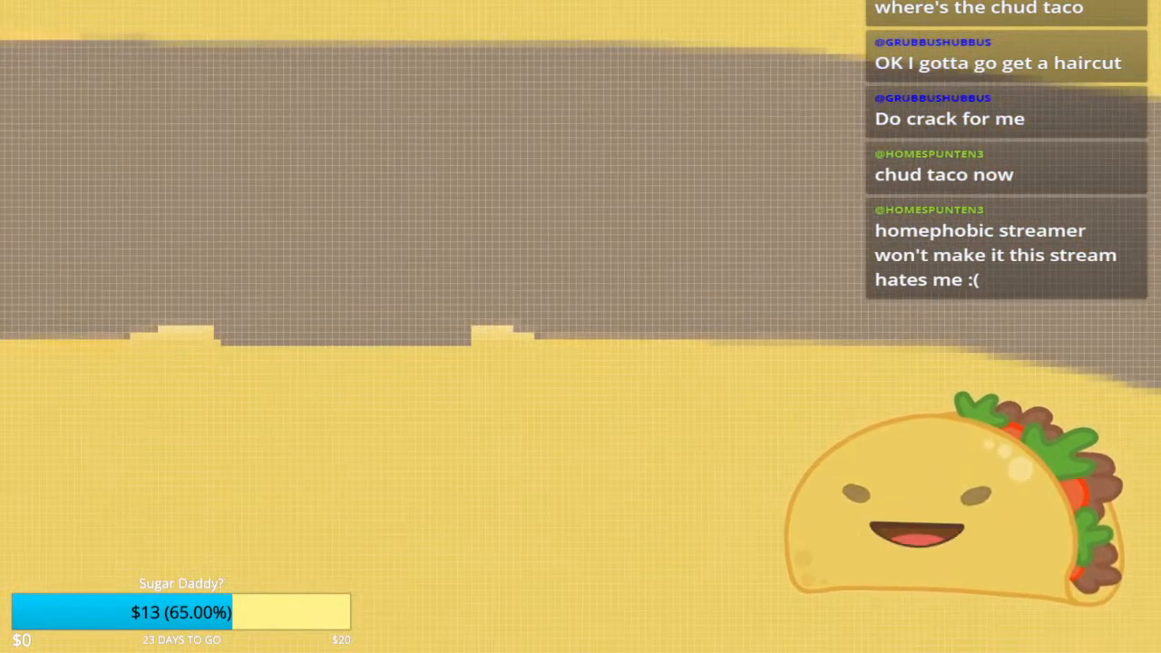
pyautogui.moveTo(134, 337)
pyautogui.mouseDown()
pyautogui.moveTo(219, 337)
pyautogui.moveTo(156, 330)
pyautogui.mouseUp()
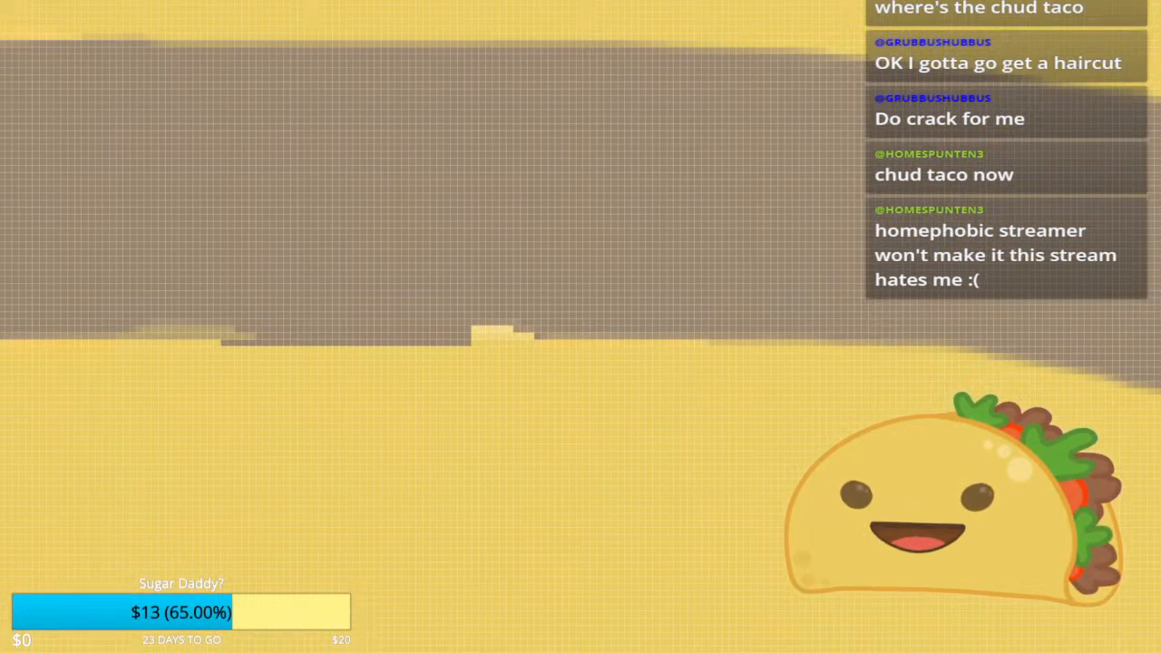
pyautogui.hotkey('ctrl', 'z')
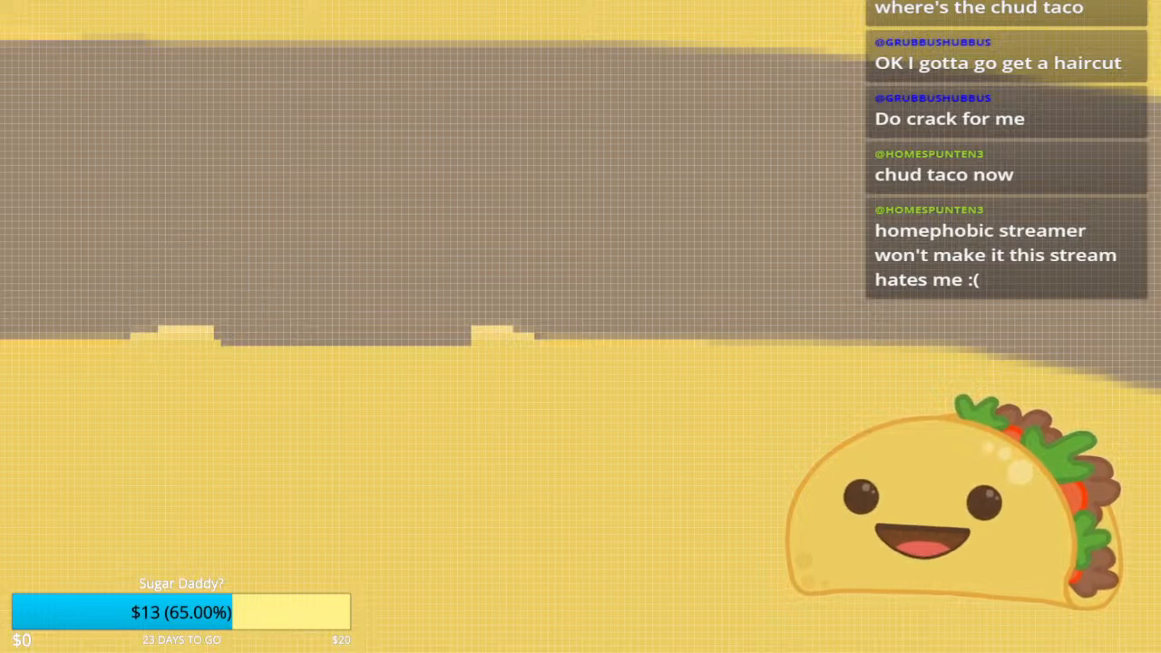
pyautogui.moveTo(162, 329); pyautogui.dragTo(210, 329)
pyautogui.moveTo(132, 337); pyautogui.dragTo(212, 337)
pyautogui.moveTo(473, 330); pyautogui.dragTo(533, 336)
pyautogui.scroll(-5, 443, 339)
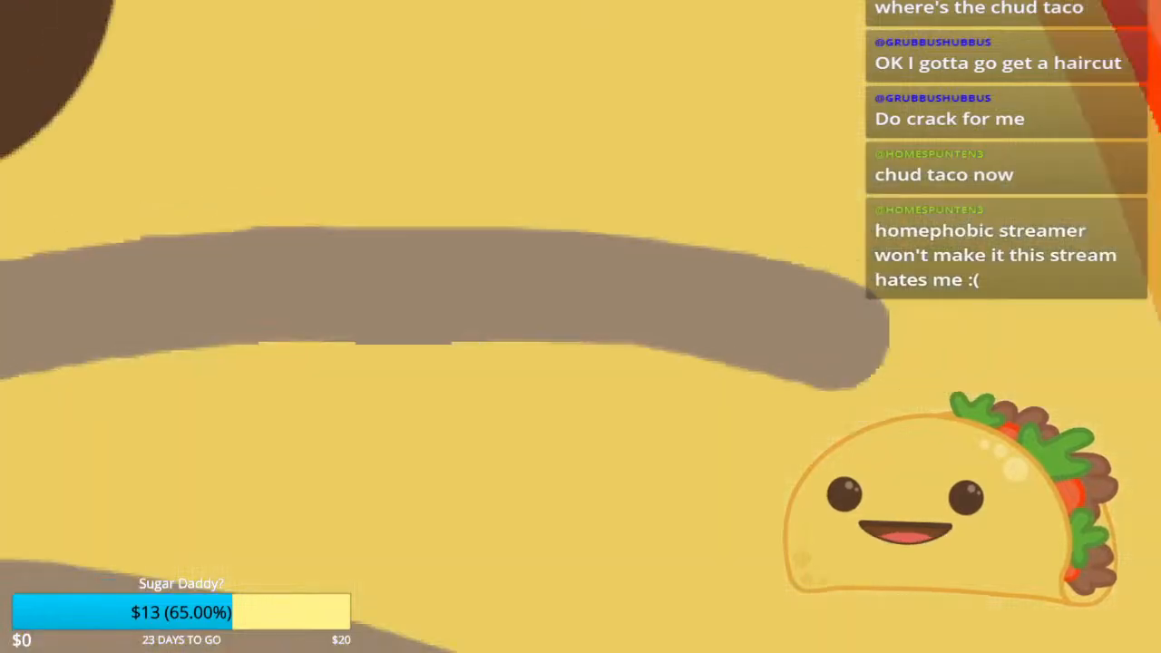
# Step: Smooth the jagged outline of the mouth line's left tip and the lower edge beside it
pyautogui.moveTo(308, 526)
pyautogui.mouseDown()
pyautogui.moveTo(576, 394)
pyautogui.moveTo(781, 233)
pyautogui.moveTo(1032, 98)
pyautogui.mouseUp()
pyautogui.scroll(3, 454, 223)
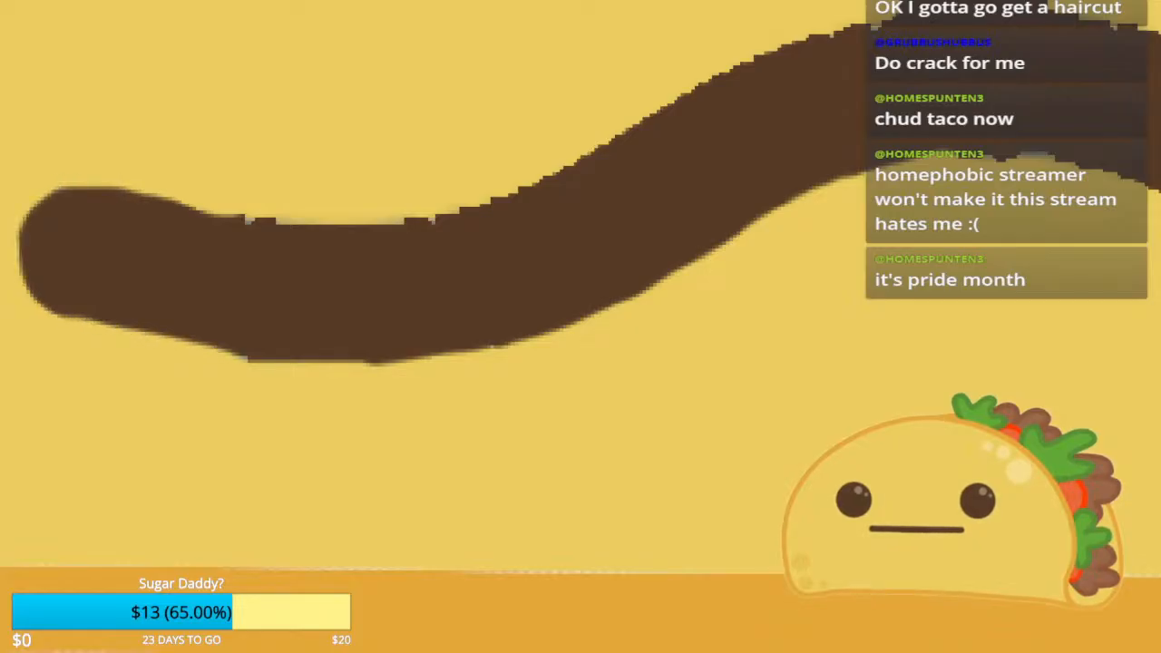
pyautogui.moveTo(69, 329); pyautogui.dragTo(480, 327)
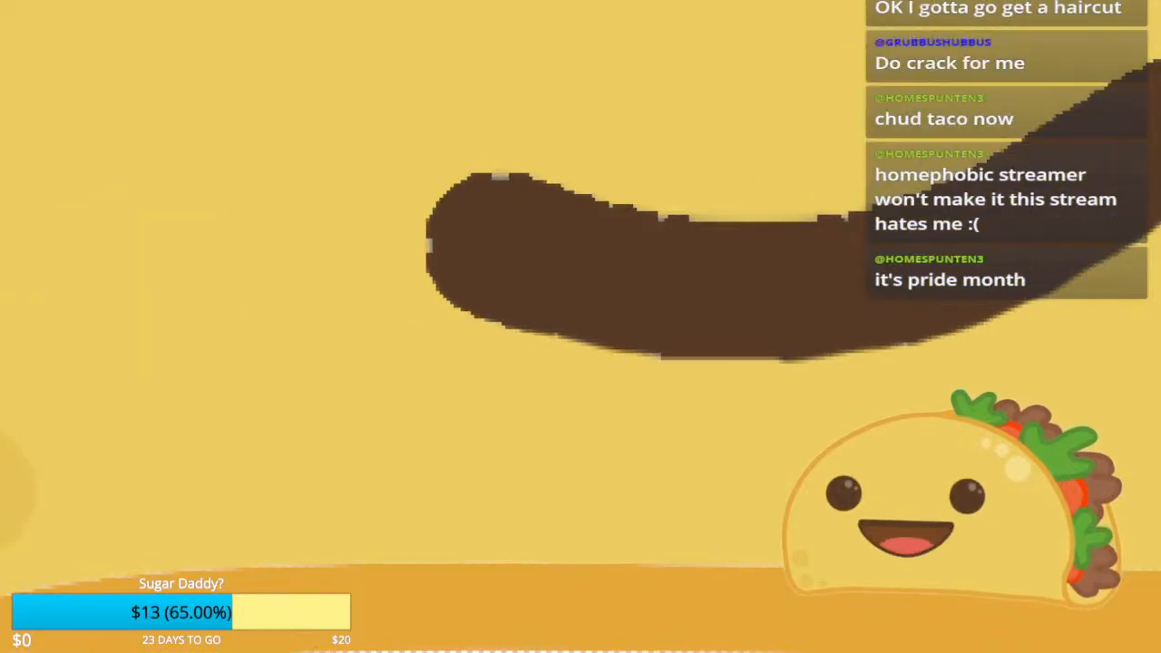
pyautogui.scroll(1, 481, 327)
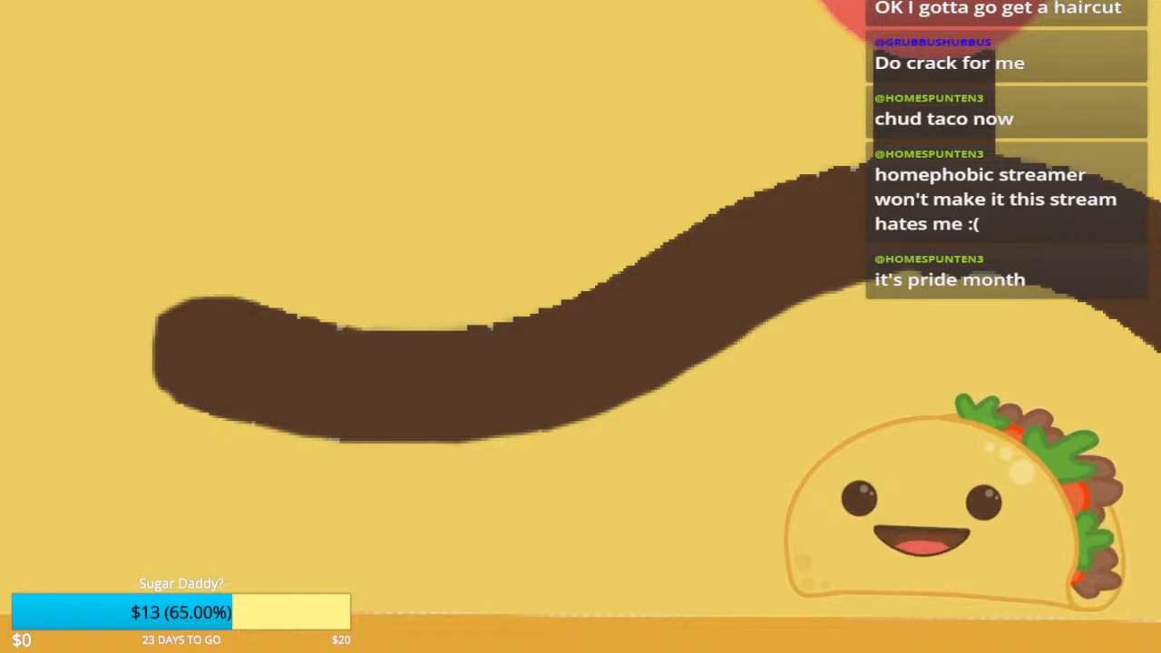
pyautogui.scroll(-5, 252, 301)
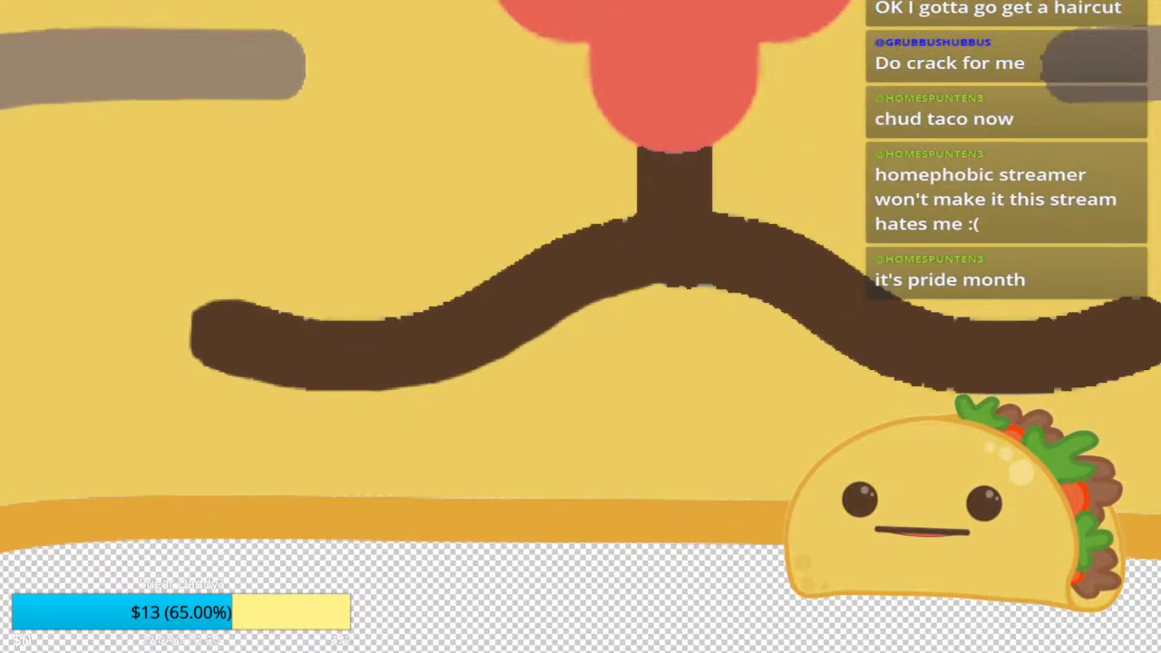
# Step: Smooth the jagged upper edge of the mouth's left curve from its tip up to the vertical line under the nose
pyautogui.scroll(10, 230, 298)
pyautogui.moveTo(635, 327); pyautogui.dragTo(238, 315)
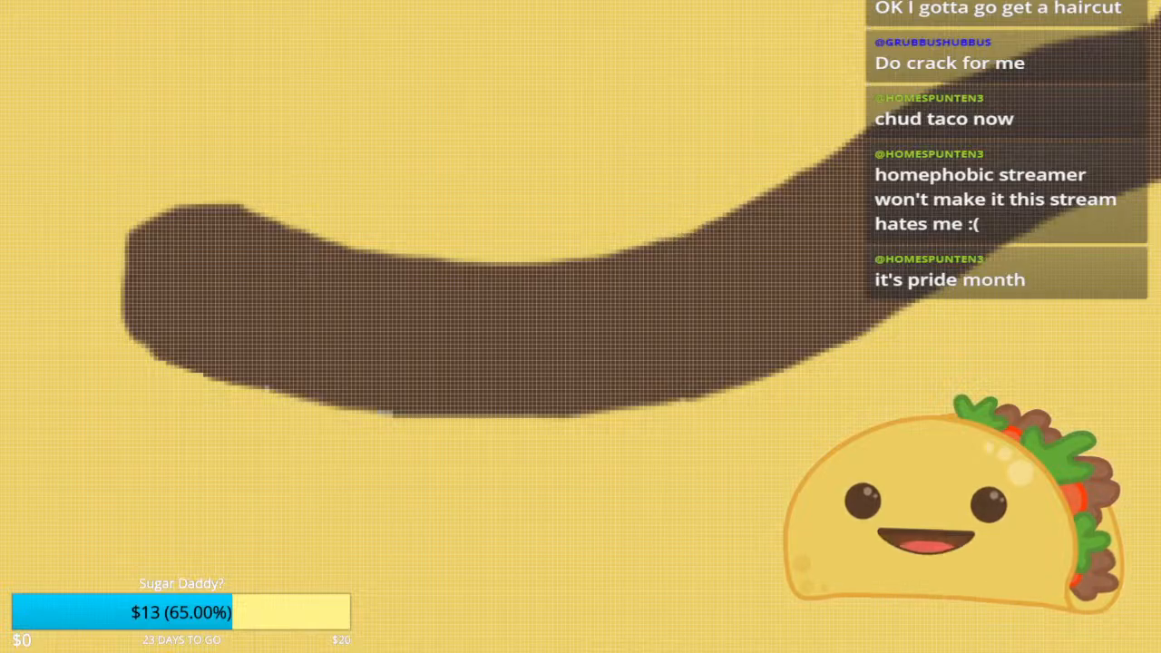
pyautogui.scroll(-8, 726, 192)
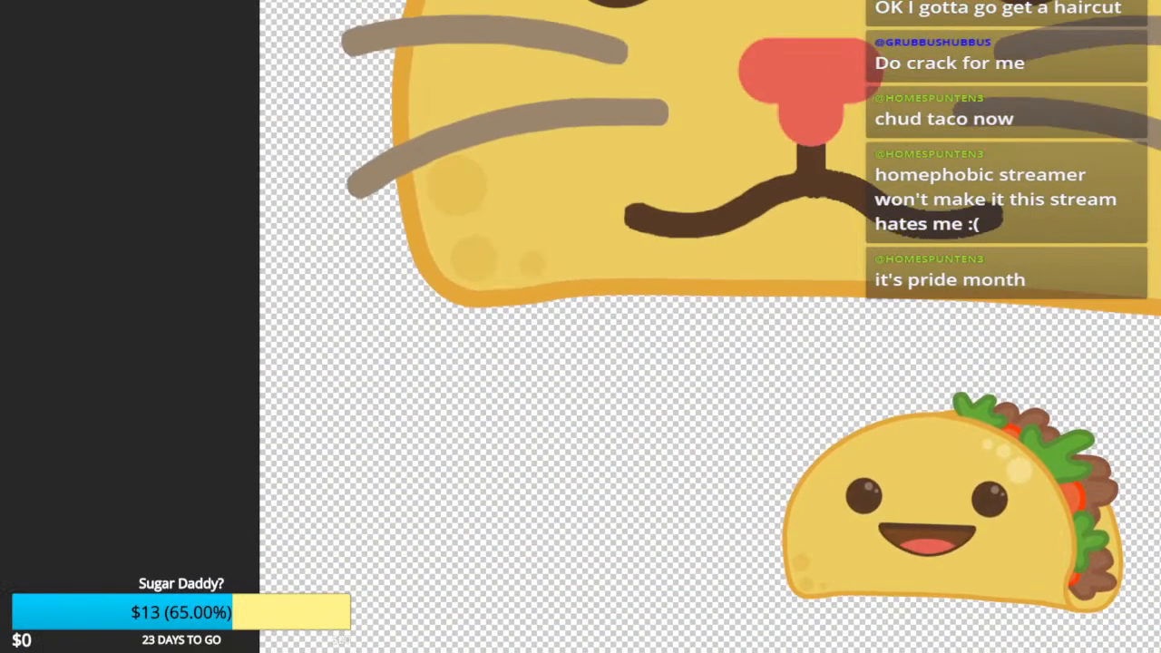
pyautogui.scroll(8, 726, 236)
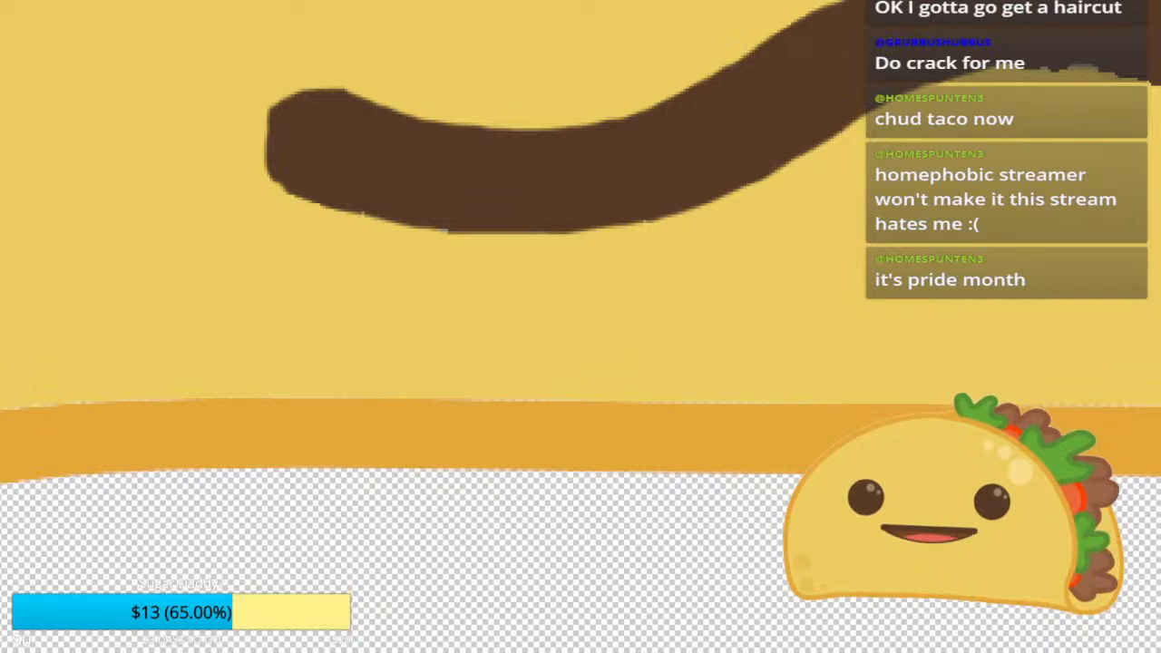
pyautogui.scroll(-5, 581, 218)
pyautogui.scroll(6, 581, 218)
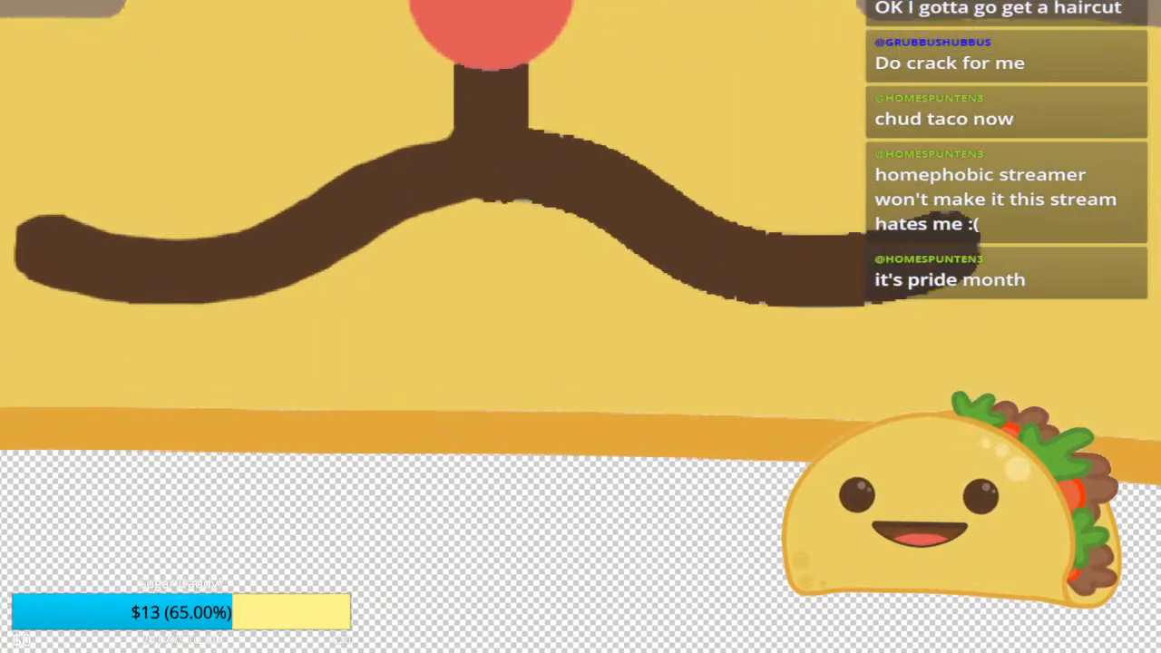
pyautogui.scroll(2, 521, 241)
pyautogui.scroll(-7, 490, 241)
pyautogui.scroll(1, 462, 236)
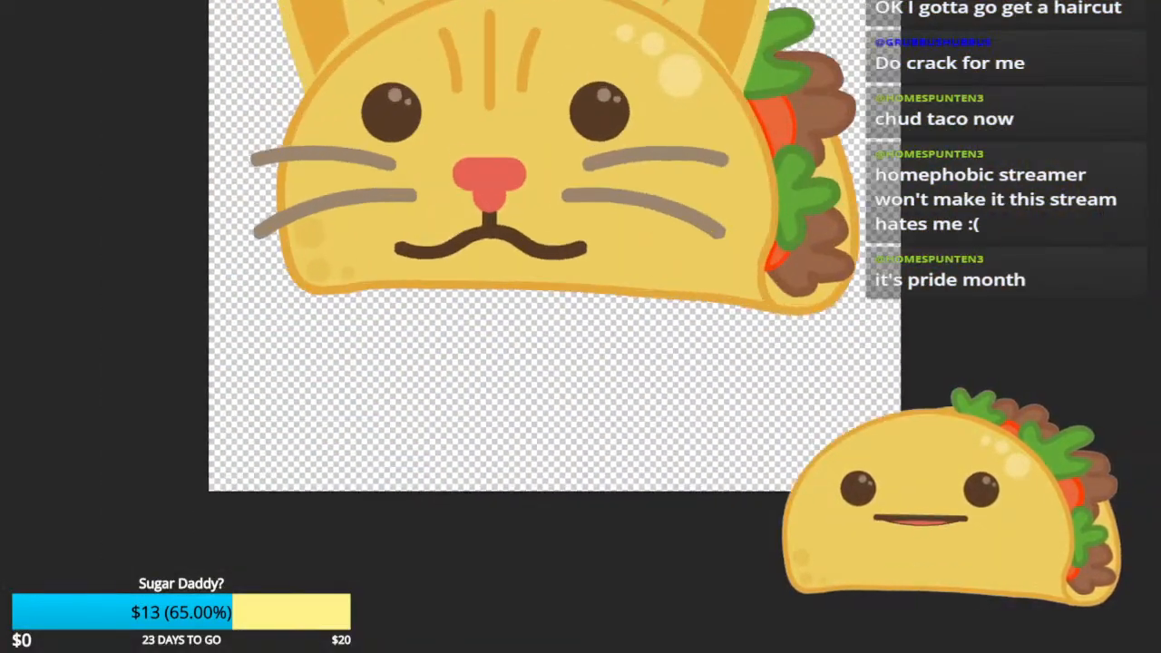
# Step: Smooth the jagged lower edge of the mouth from the centre arch along the right curve
pyautogui.scroll(6, 451, 243)
pyautogui.moveTo(1043, 272)
pyautogui.mouseDown()
pyautogui.moveTo(575, 287)
pyautogui.moveTo(742, 261)
pyautogui.mouseUp()
pyautogui.scroll(3, 357, 269)
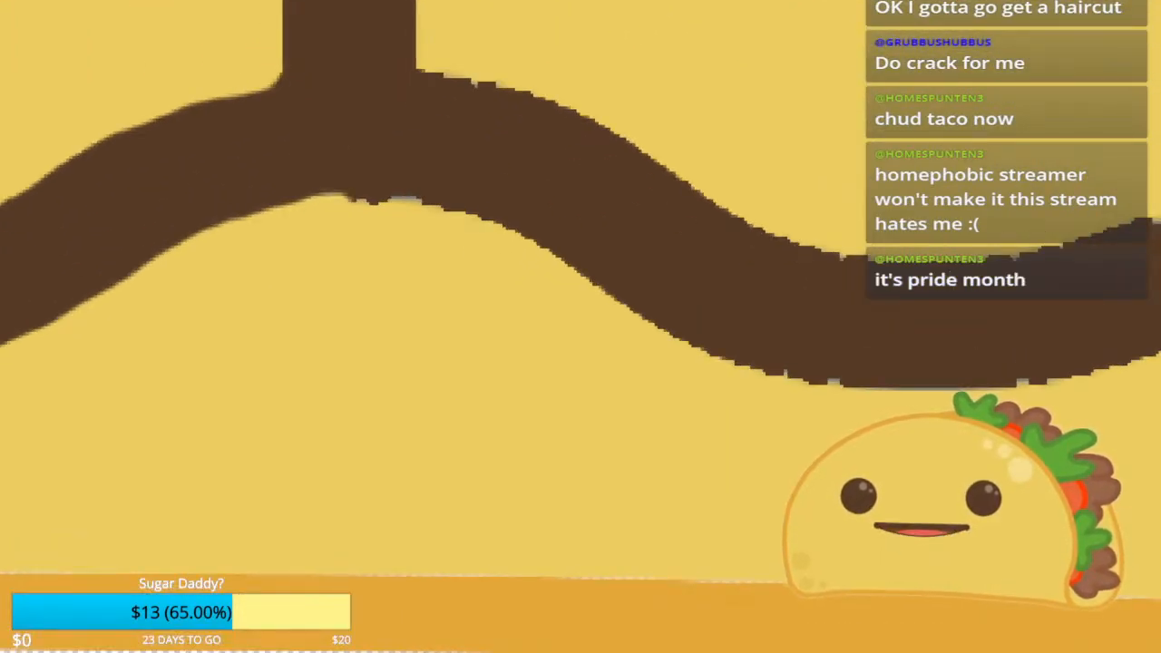
pyautogui.moveTo(343, 200)
pyautogui.mouseDown()
pyautogui.moveTo(470, 214)
pyautogui.moveTo(682, 339)
pyautogui.mouseUp()
pyautogui.hotkey('ctrl', 'z')
pyautogui.hotkey('ctrl', 'z')
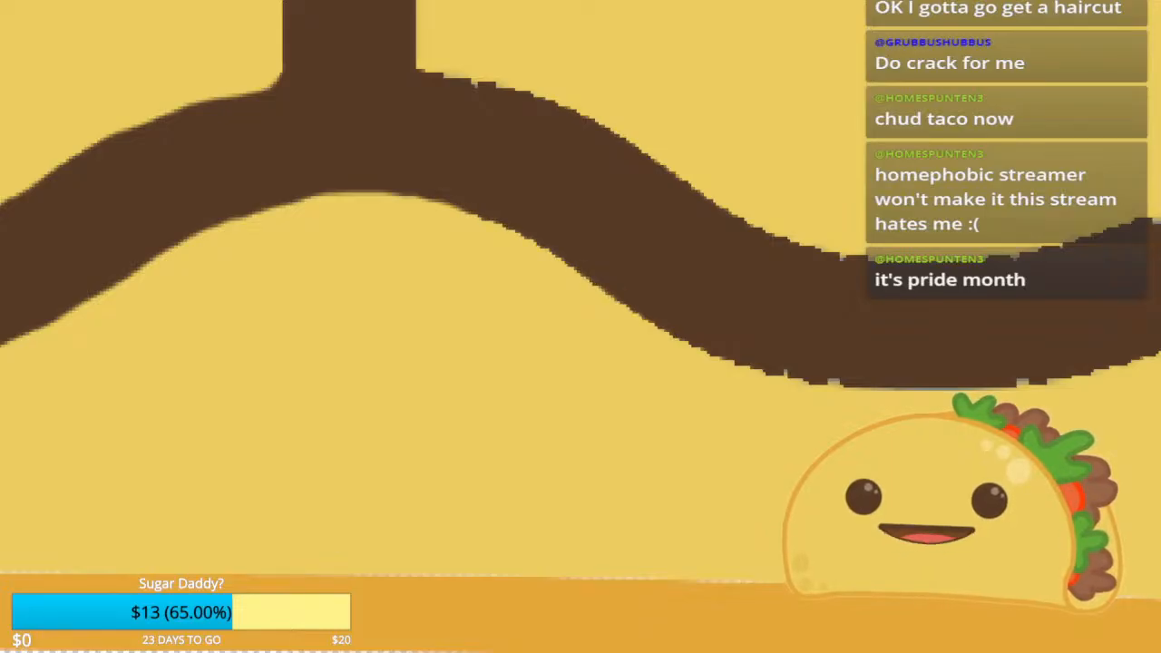
pyautogui.moveTo(450, 202)
pyautogui.mouseDown()
pyautogui.moveTo(699, 346)
pyautogui.moveTo(820, 383)
pyautogui.moveTo(1016, 384)
pyautogui.moveTo(1157, 350)
pyautogui.mouseUp()
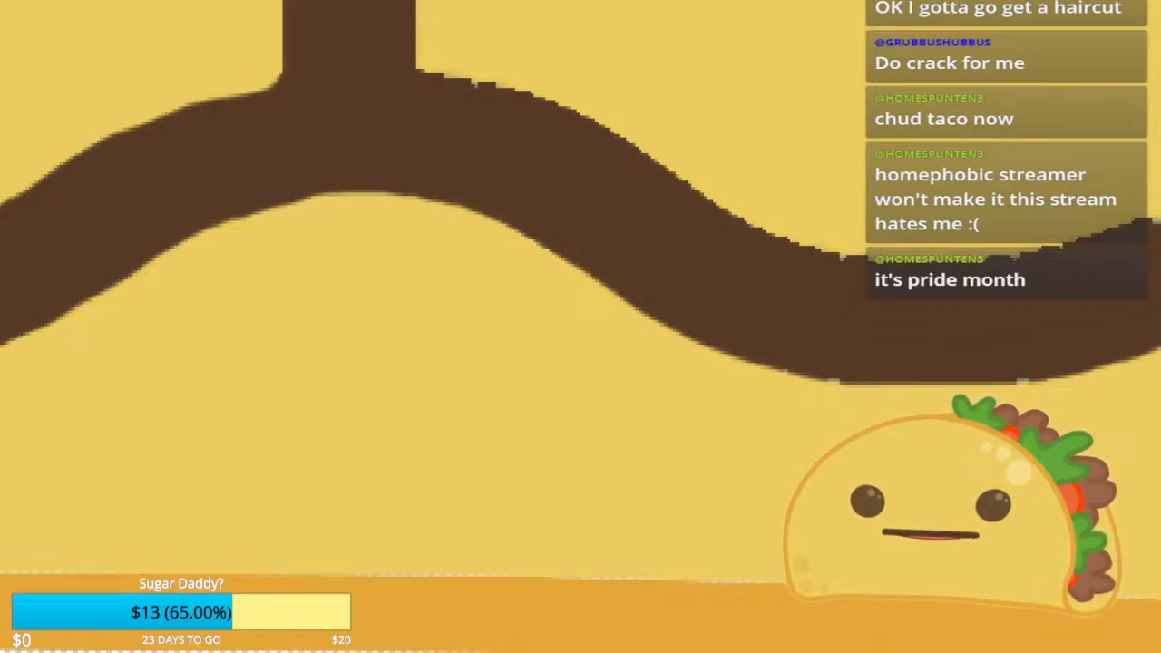
# Step: Smooth the upper edge of the mouth's right curve, round its corner with the vertical line, and touch up the stray dark pixel nearby
pyautogui.moveTo(1156, 218)
pyautogui.mouseDown()
pyautogui.moveTo(993, 258)
pyautogui.moveTo(842, 255)
pyautogui.moveTo(751, 227)
pyautogui.moveTo(543, 98)
pyautogui.moveTo(423, 73)
pyautogui.mouseUp()
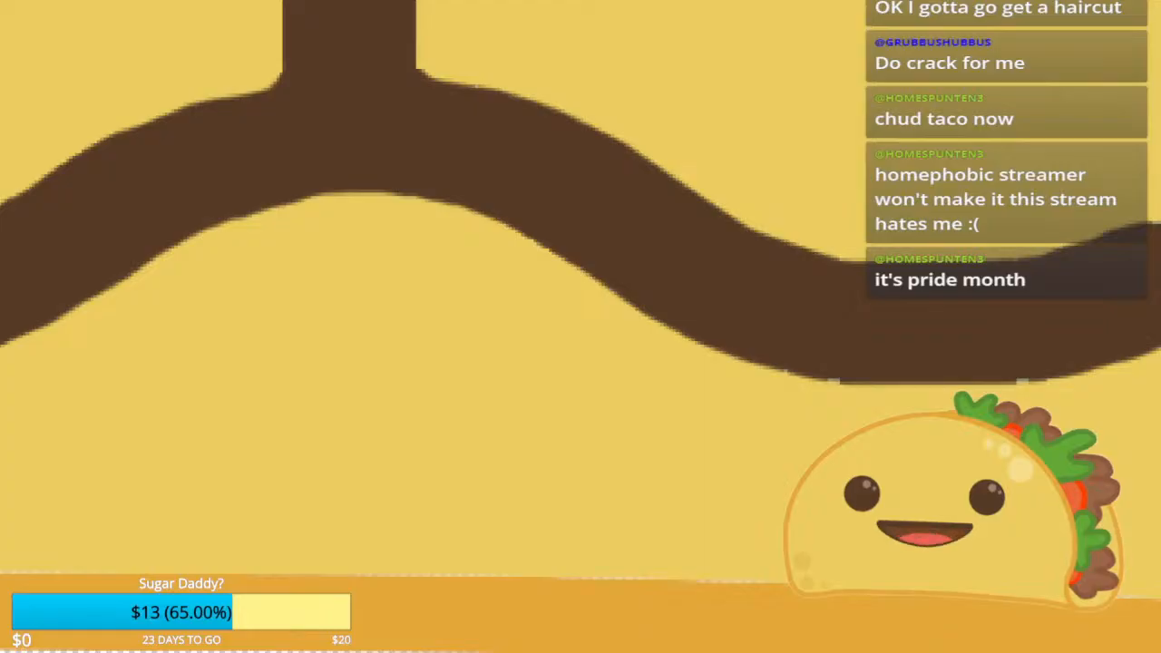
pyautogui.moveTo(441, 78); pyautogui.dragTo(423, 73)
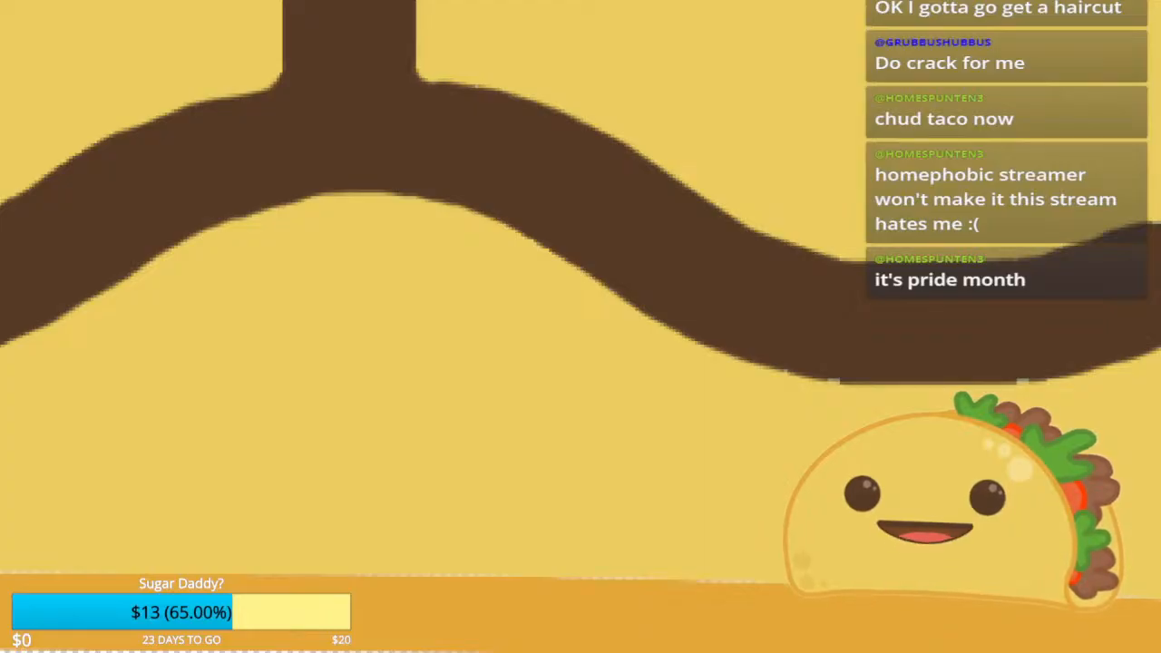
pyautogui.scroll(-3, 499, 82)
pyautogui.scroll(10, 419, 56)
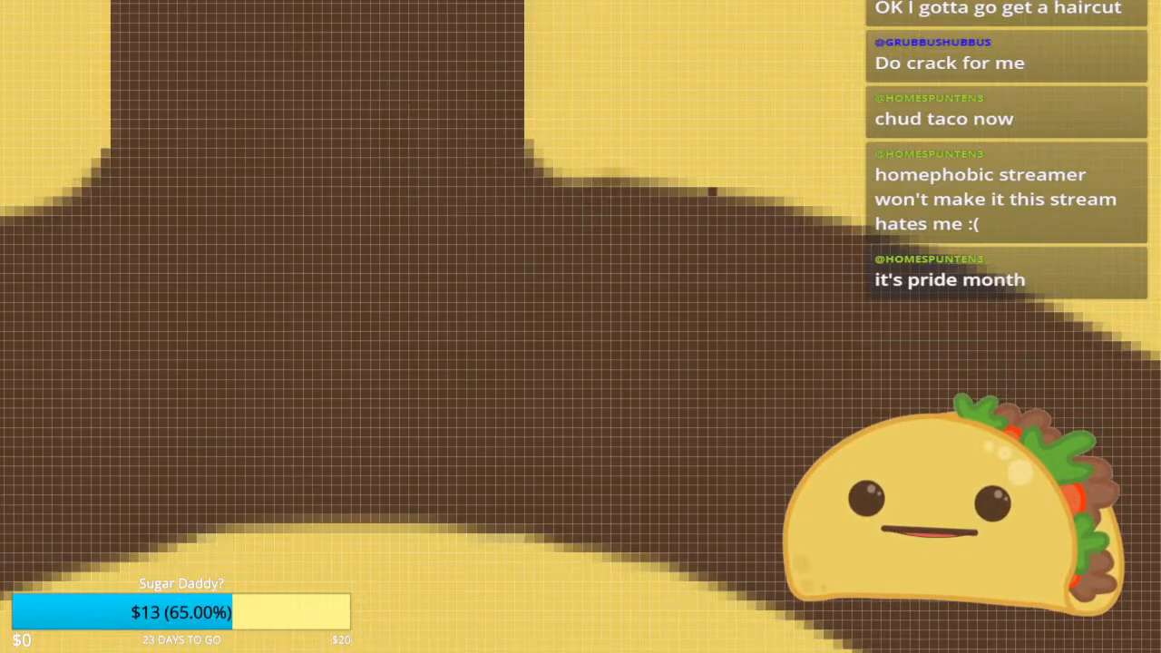
pyautogui.scroll(-5, 717, 208)
pyautogui.scroll(2, 716, 209)
pyautogui.scroll(5, 716, 252)
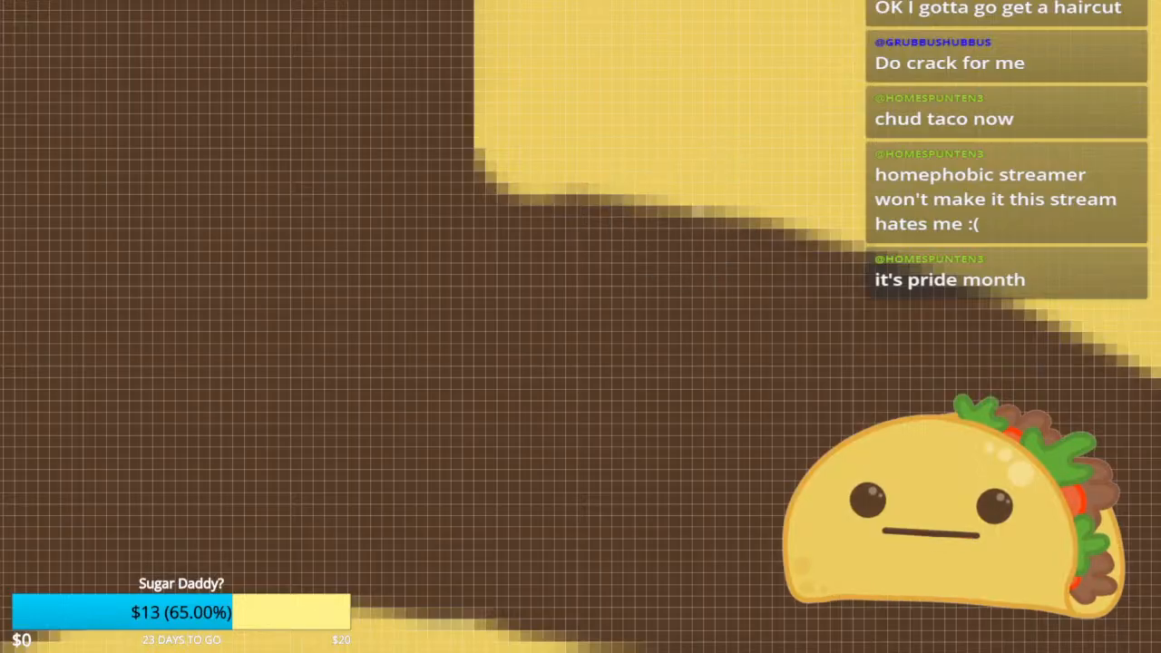
# Step: Paint over the small grey notches in the lower edge of the mouth's right curve
pyautogui.scroll(-3, 671, 238)
pyautogui.scroll(-3, 671, 245)
pyautogui.scroll(6, 780, 333)
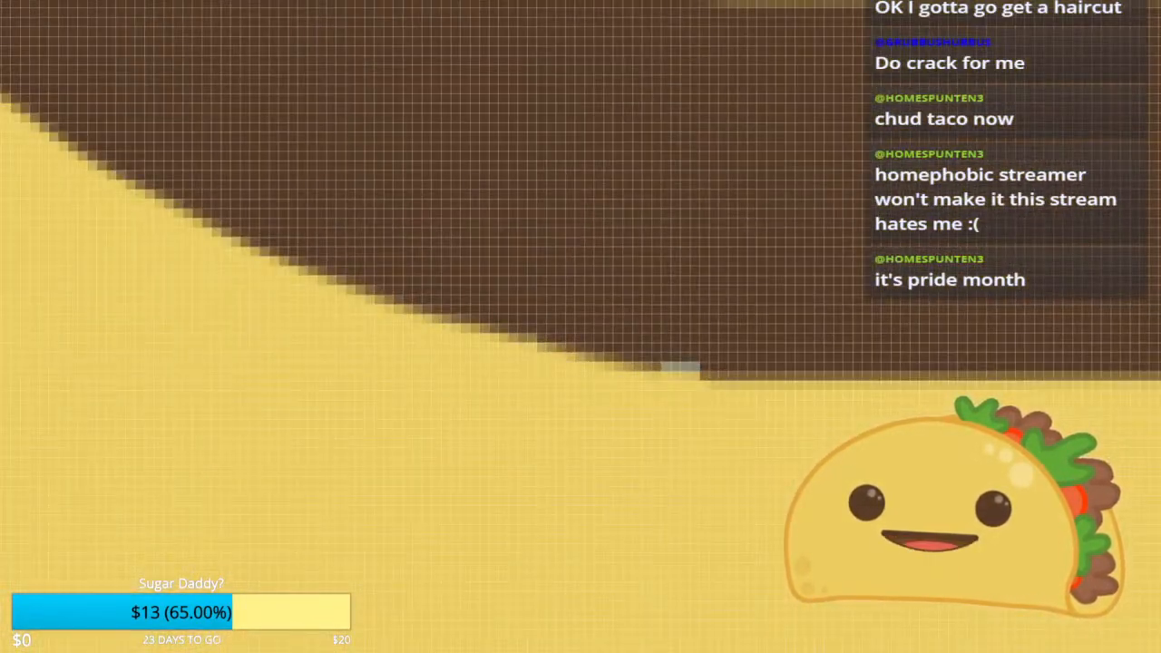
pyautogui.moveTo(666, 367)
pyautogui.mouseDown()
pyautogui.moveTo(704, 367)
pyautogui.moveTo(284, 362)
pyautogui.mouseUp()
pyautogui.hotkey('ctrl', 'z')
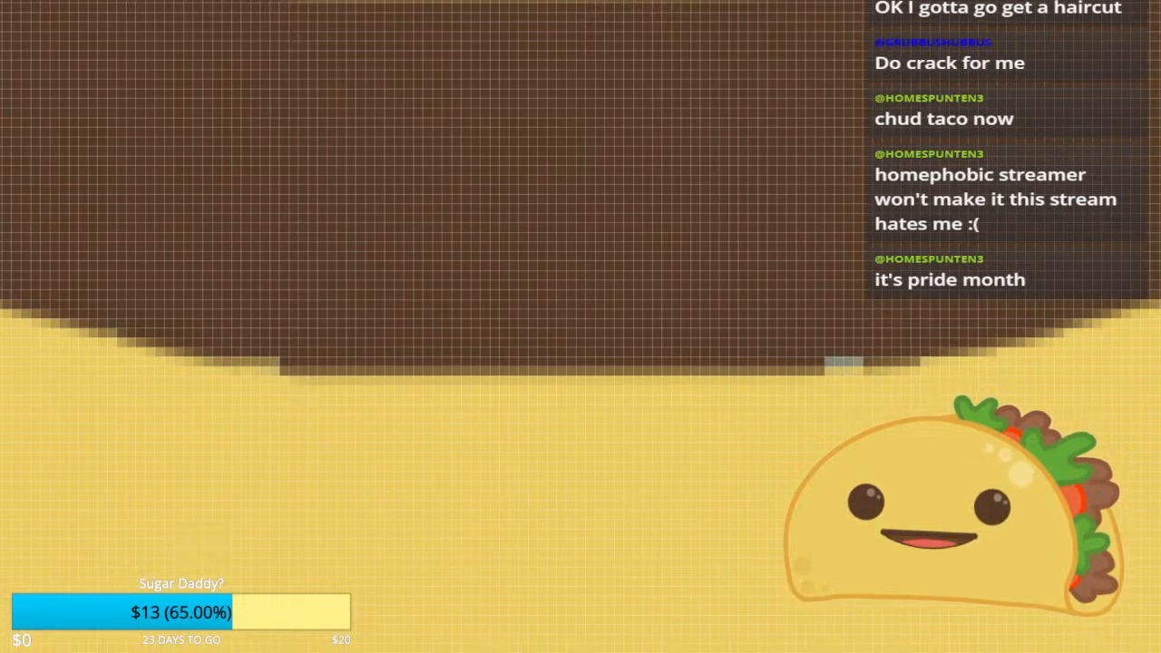
pyautogui.moveTo(853, 362); pyautogui.dragTo(865, 362)
pyautogui.scroll(-5, 794, 348)
pyautogui.scroll(5, 986, 185)
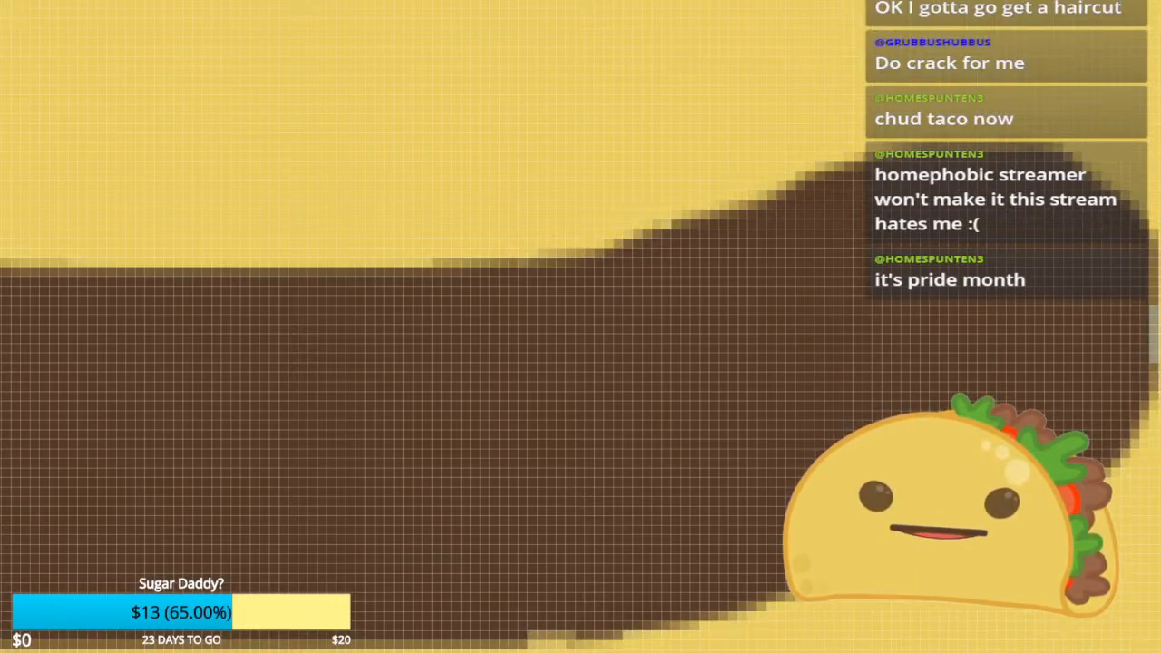
# Step: Touch up the stray grey pixels and the small step in the lower edge of the mouth's left curve
pyautogui.scroll(-8, 857, 307)
pyautogui.moveTo(381, 317); pyautogui.dragTo(999, 240)
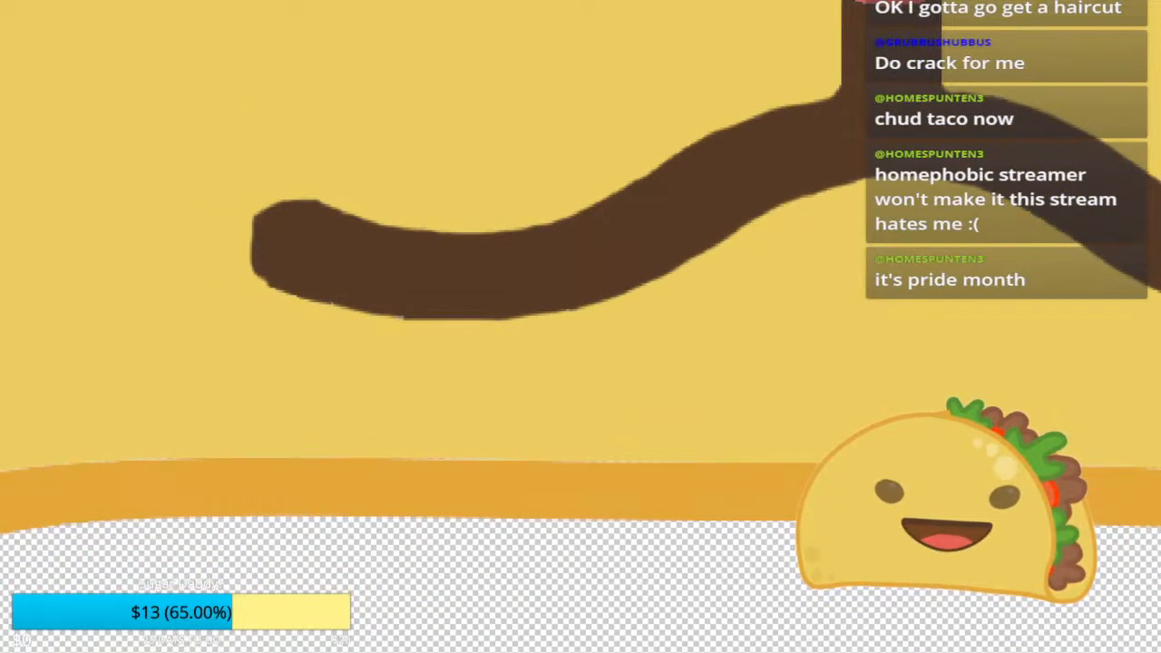
pyautogui.scroll(4, 357, 268)
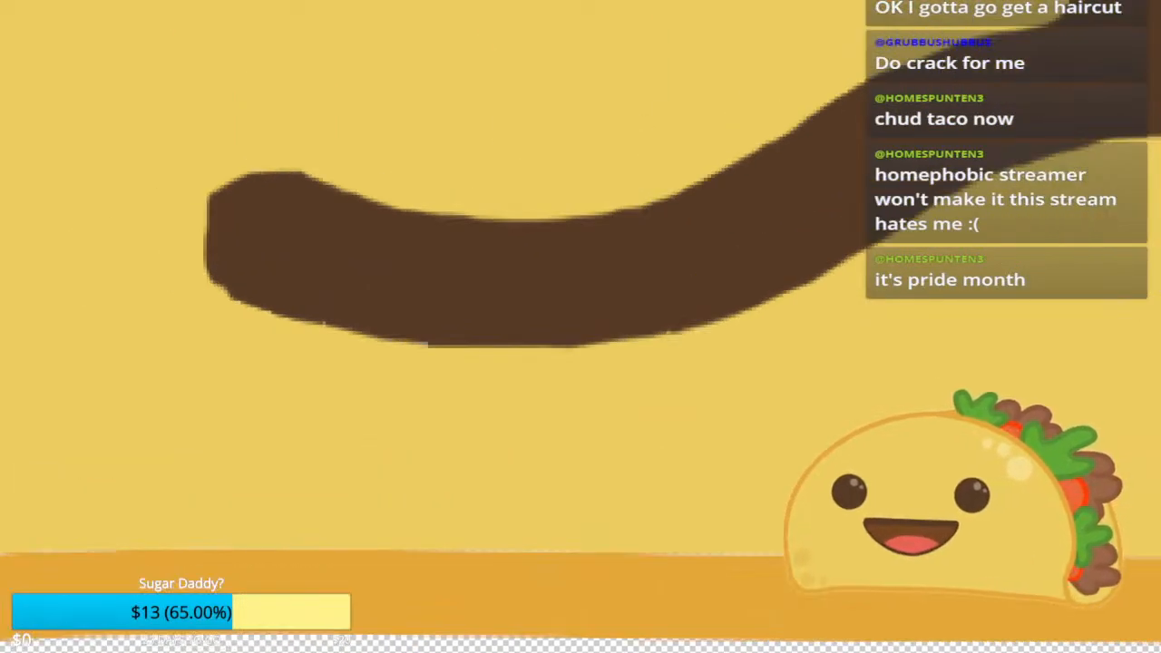
pyautogui.scroll(2, 388, 297)
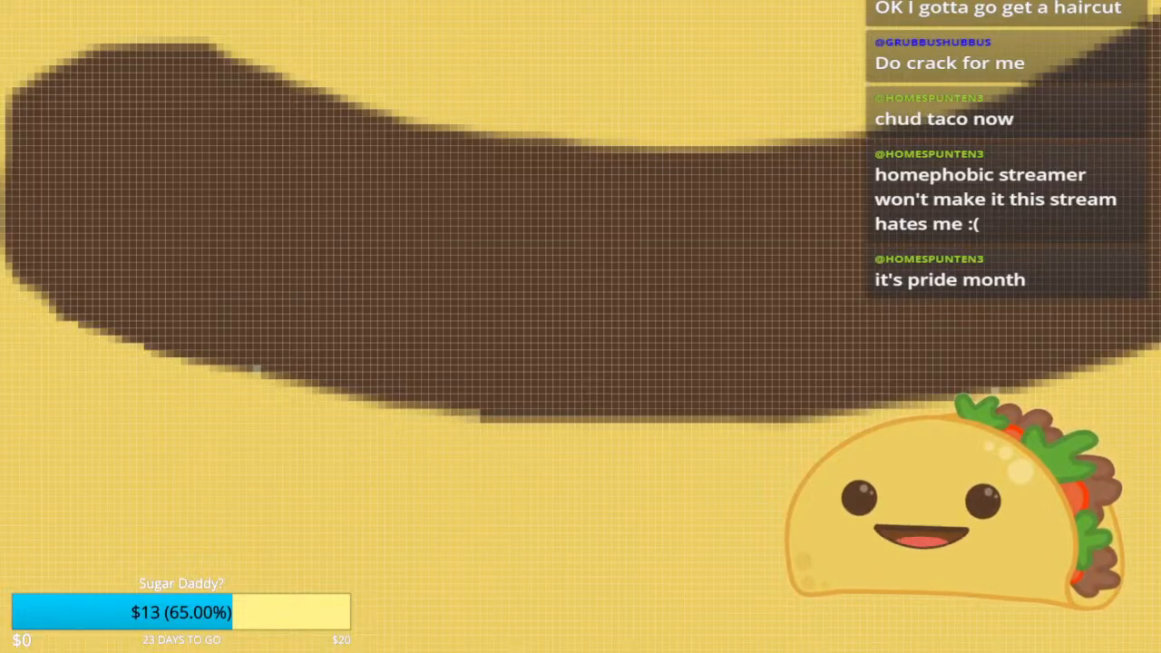
pyautogui.click(477, 419)
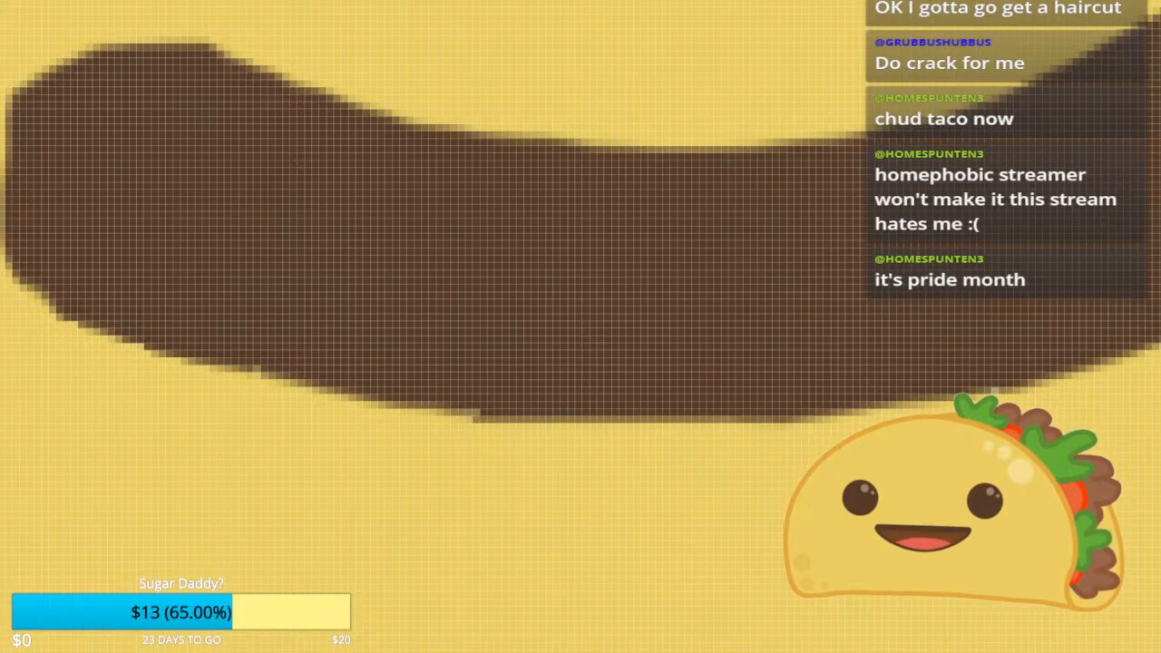
pyautogui.click(469, 419)
pyautogui.scroll(-2, 517, 322)
pyautogui.scroll(2, 811, 355)
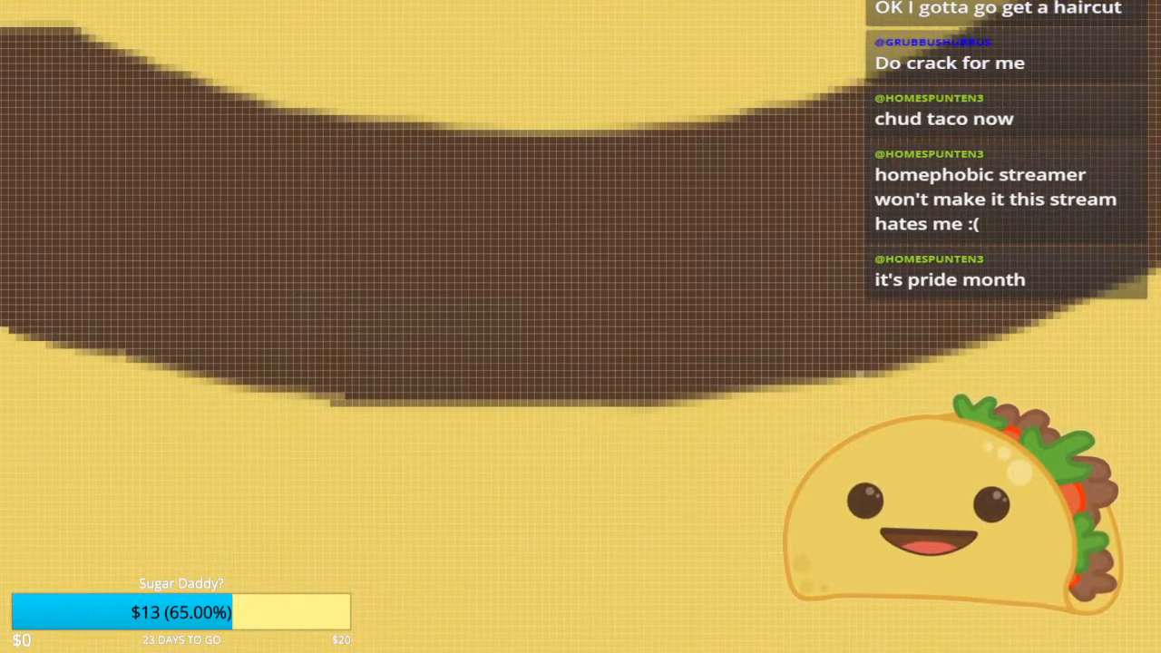
pyautogui.scroll(-4, 581, 236)
pyautogui.moveTo(817, 291); pyautogui.dragTo(314, 304)
pyautogui.scroll(-4, 696, 218)
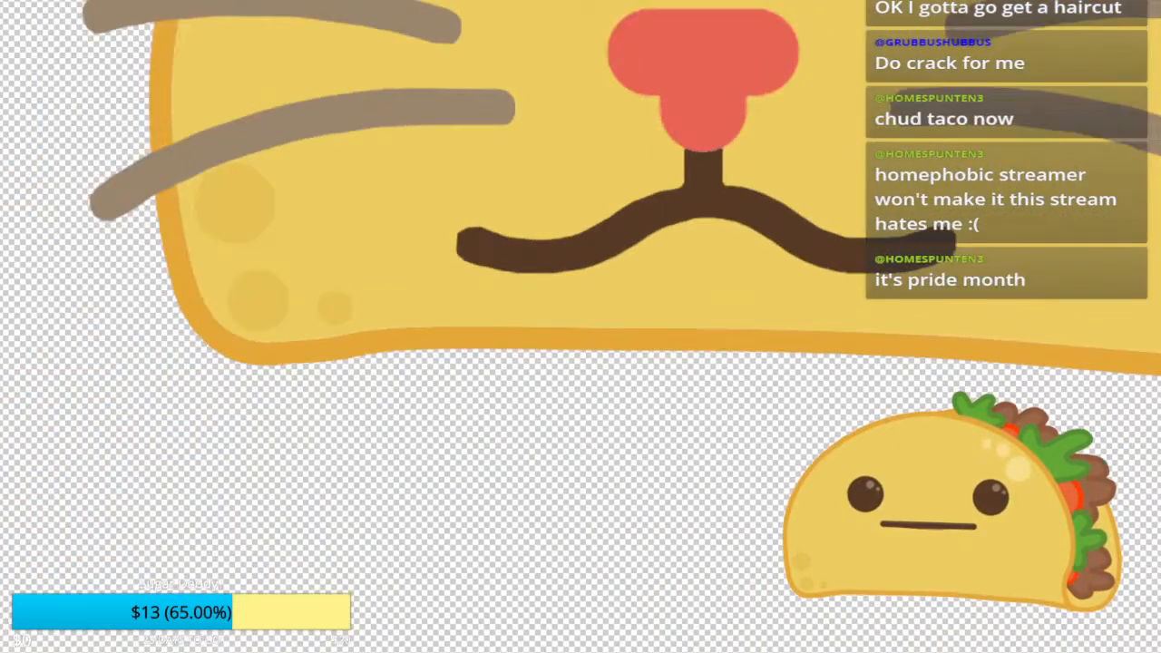
# Step: Paint the mauve blended pixels where the nose meets the mouth's vertical line with the mouth's dark brown
pyautogui.scroll(8, 703, 140)
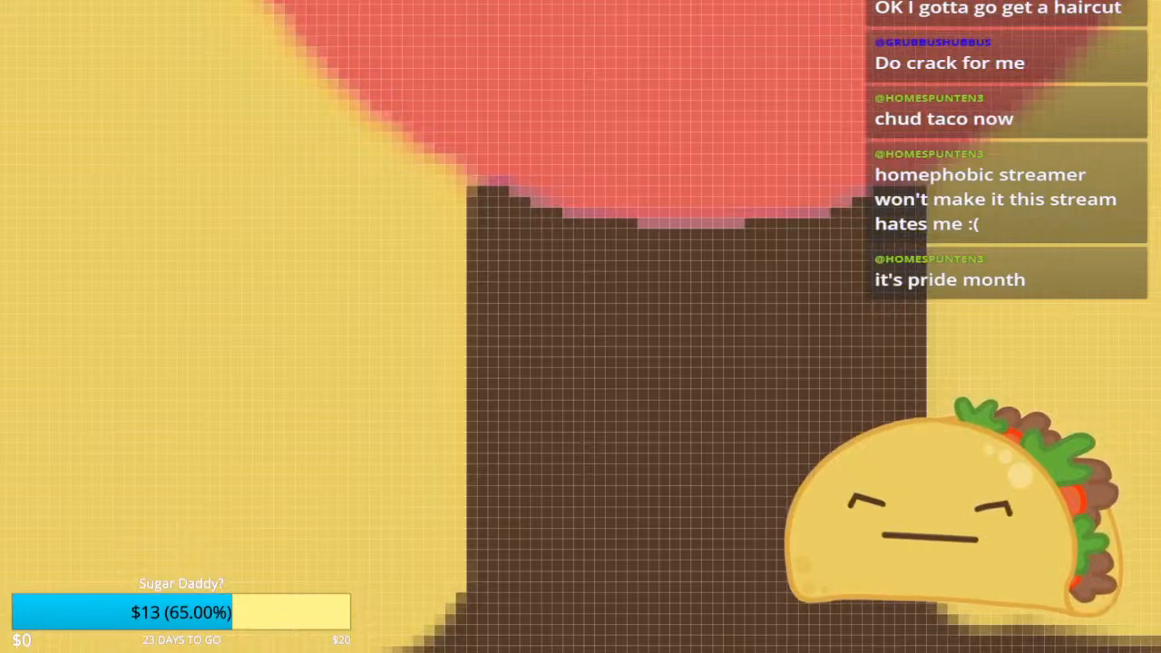
pyautogui.moveTo(483, 181)
pyautogui.mouseDown()
pyautogui.moveTo(567, 213)
pyautogui.moveTo(825, 213)
pyautogui.moveTo(929, 180)
pyautogui.mouseUp()
pyautogui.click(846, 192)
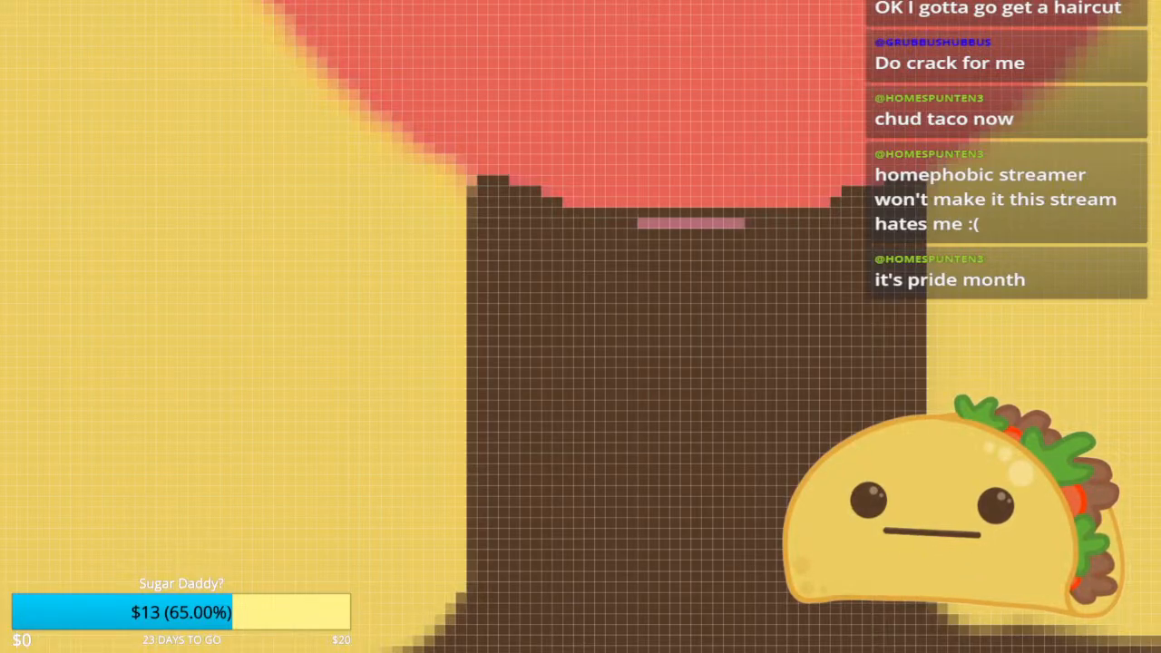
pyautogui.click(878, 180)
pyautogui.moveTo(741, 224); pyautogui.dragTo(642, 223)
pyautogui.click(515, 180)
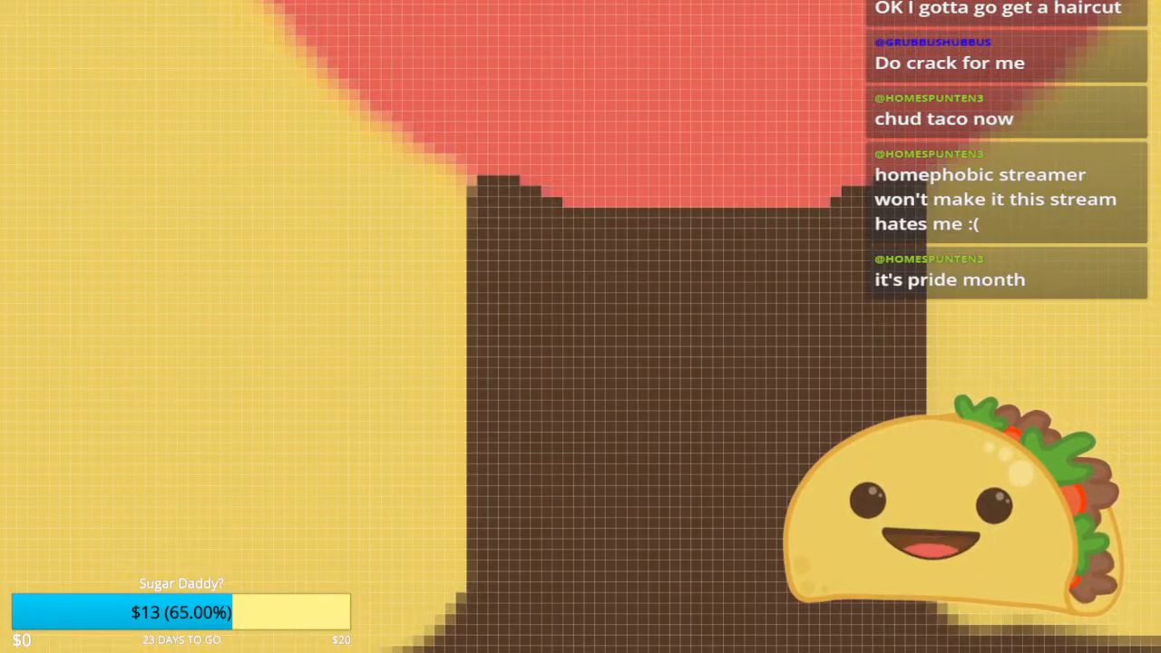
pyautogui.click(568, 202)
pyautogui.click(546, 191)
pyautogui.scroll(-5, 591, 253)
pyautogui.scroll(-7, 608, 249)
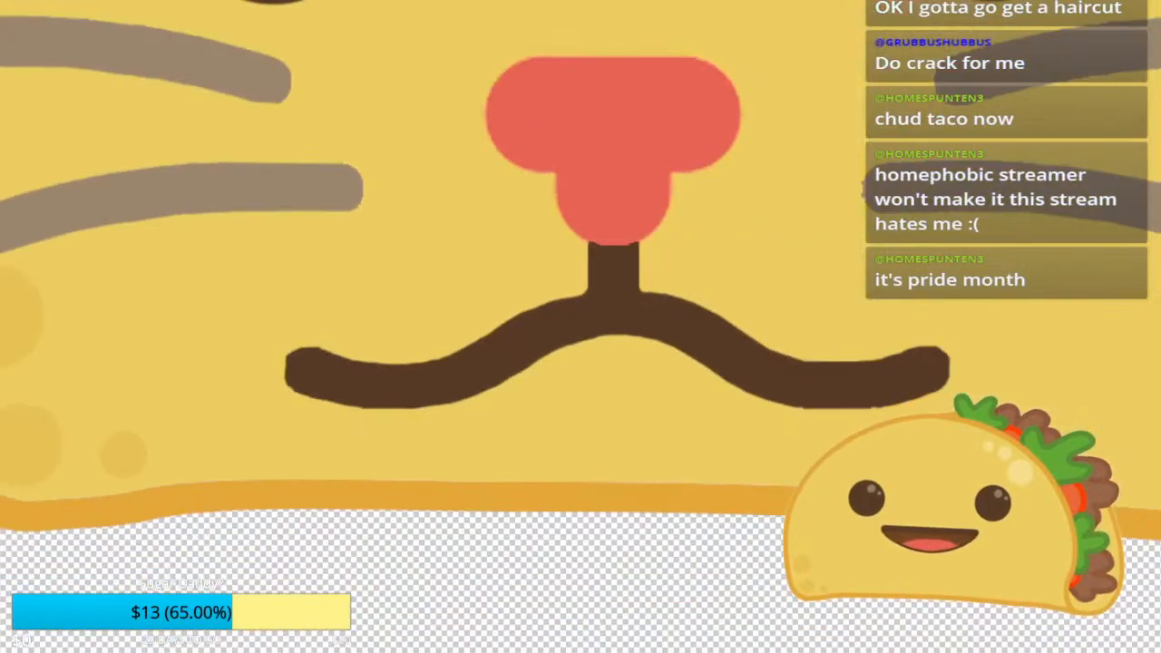
# Step: Examine the nose, mouth and whole cat taco at several zoom levels for remaining rough edges
pyautogui.scroll(5, 602, 219)
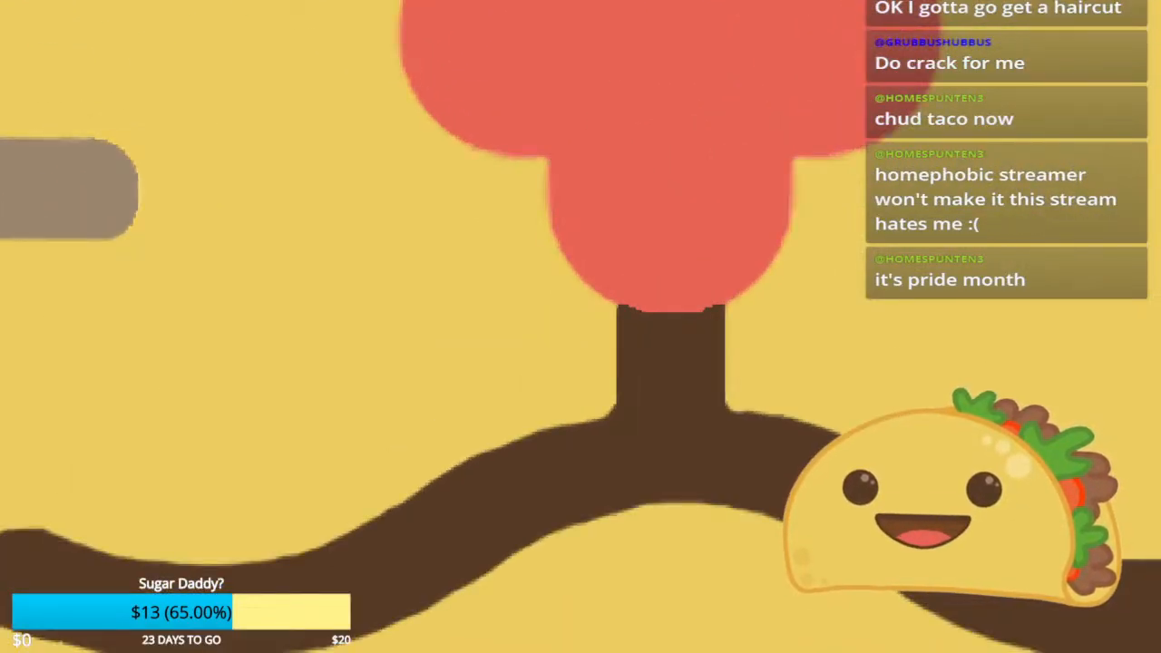
pyautogui.scroll(-3, 653, 237)
pyautogui.scroll(4, 668, 221)
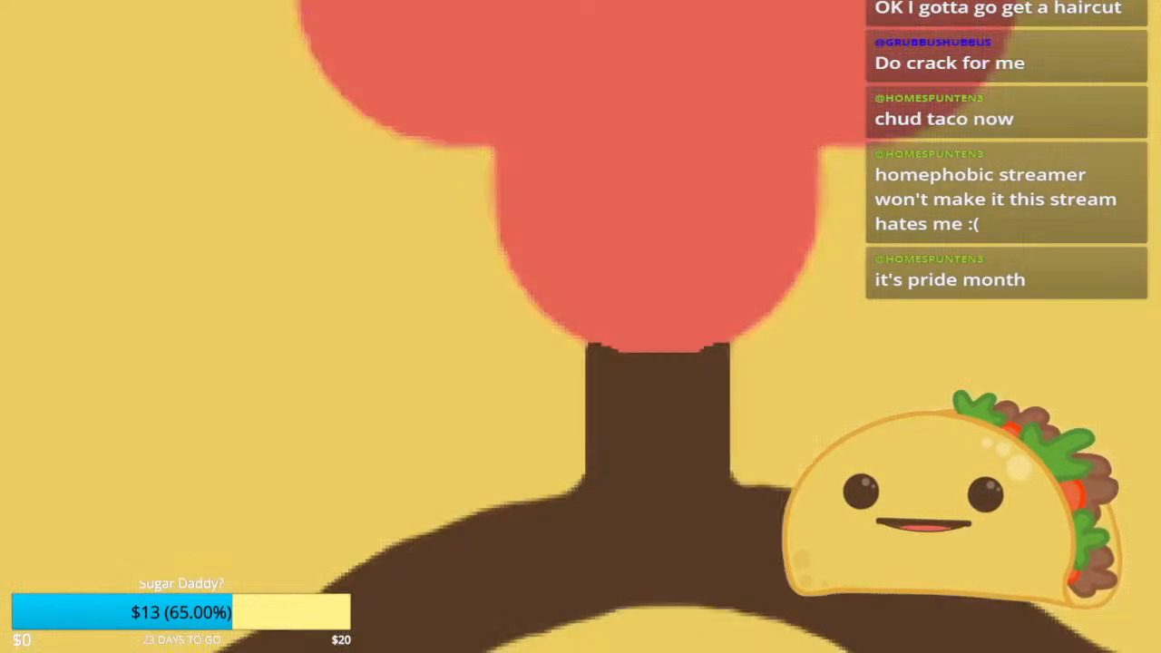
pyautogui.scroll(-4, 681, 223)
pyautogui.scroll(-3, 714, 252)
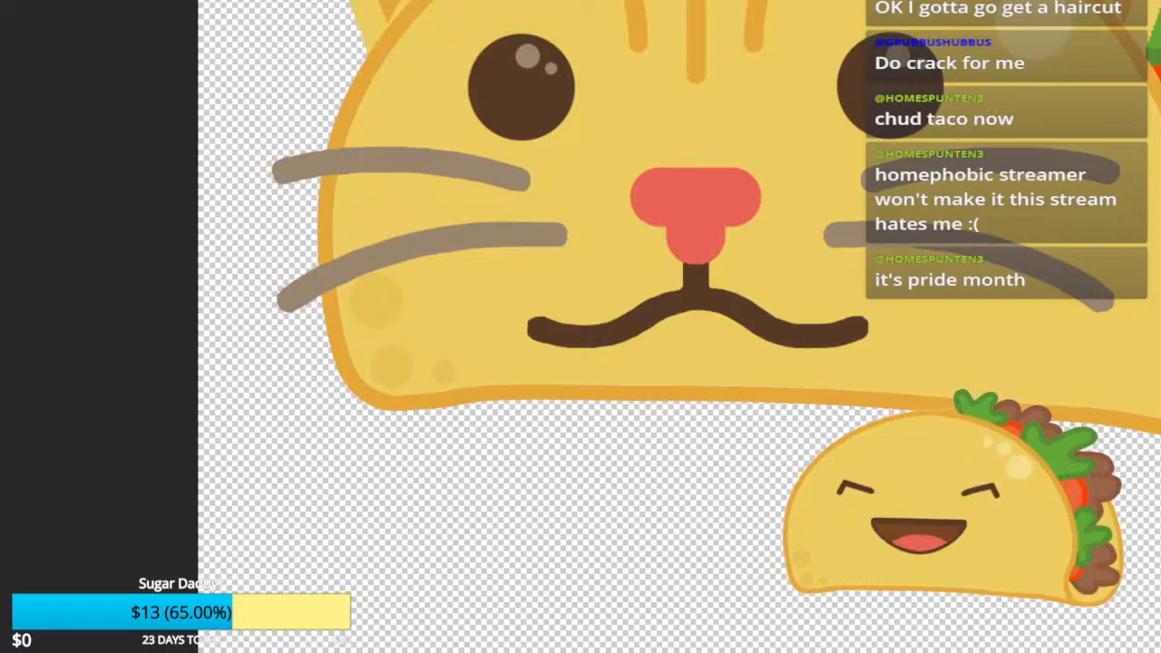
pyautogui.scroll(-2, 503, 273)
pyautogui.scroll(1, 588, 254)
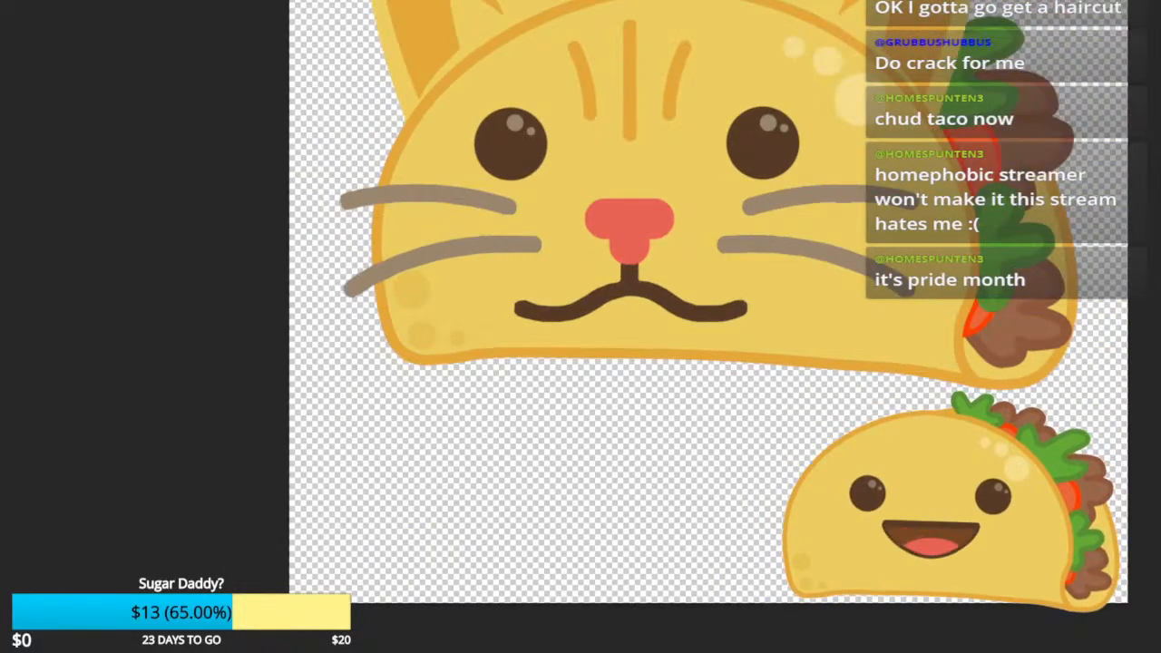
pyautogui.scroll(12, 916, 67)
pyautogui.scroll(-10, 749, 136)
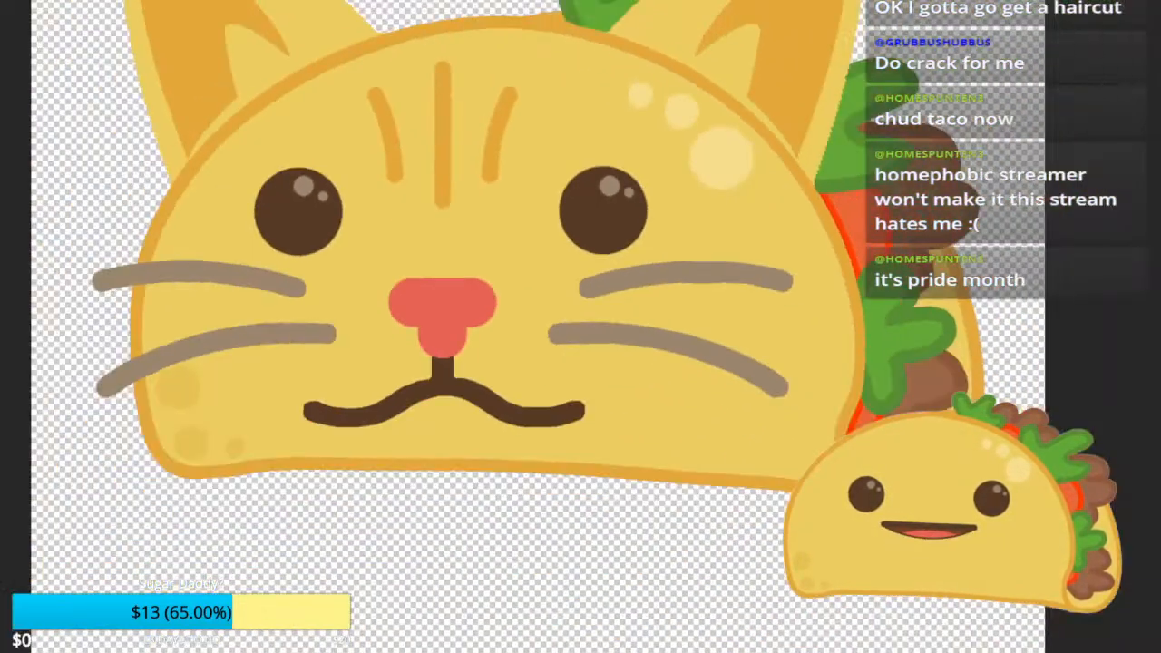
pyautogui.scroll(-4, 599, 180)
pyautogui.scroll(5, 358, 273)
pyautogui.scroll(-1, 685, 231)
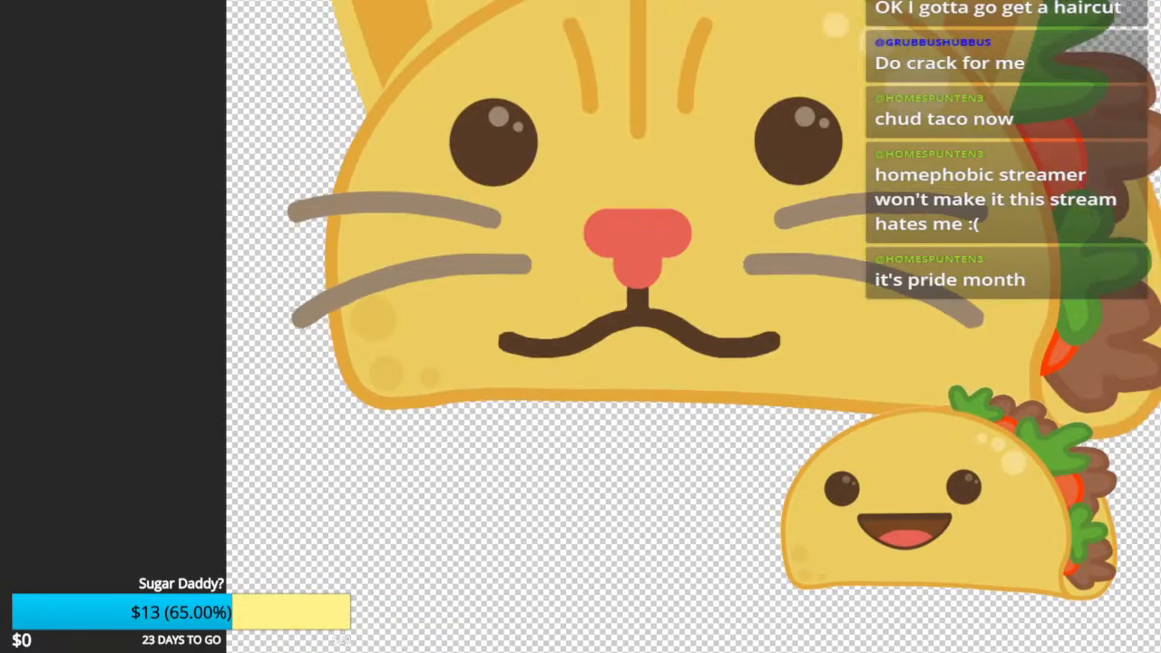
pyautogui.scroll(-4, 687, 258)
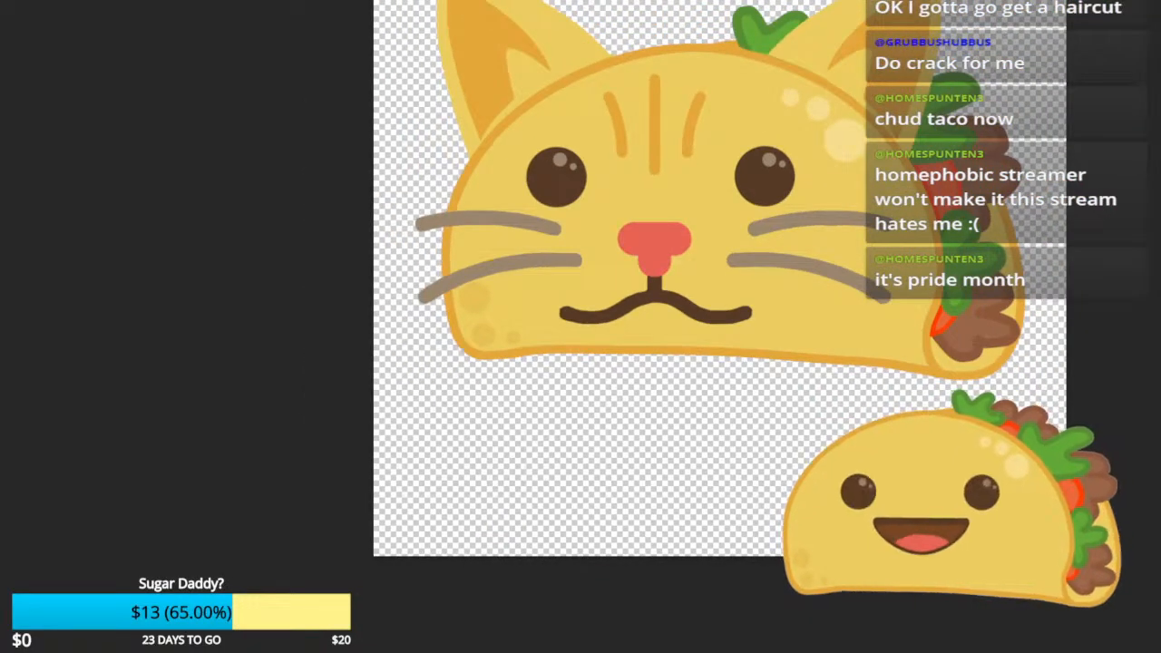
pyautogui.moveTo(687, 258)
pyautogui.mouseDown()
pyautogui.moveTo(580, 281)
pyautogui.moveTo(529, 310)
pyautogui.moveTo(630, 292)
pyautogui.moveTo(612, 305)
pyautogui.mouseUp()
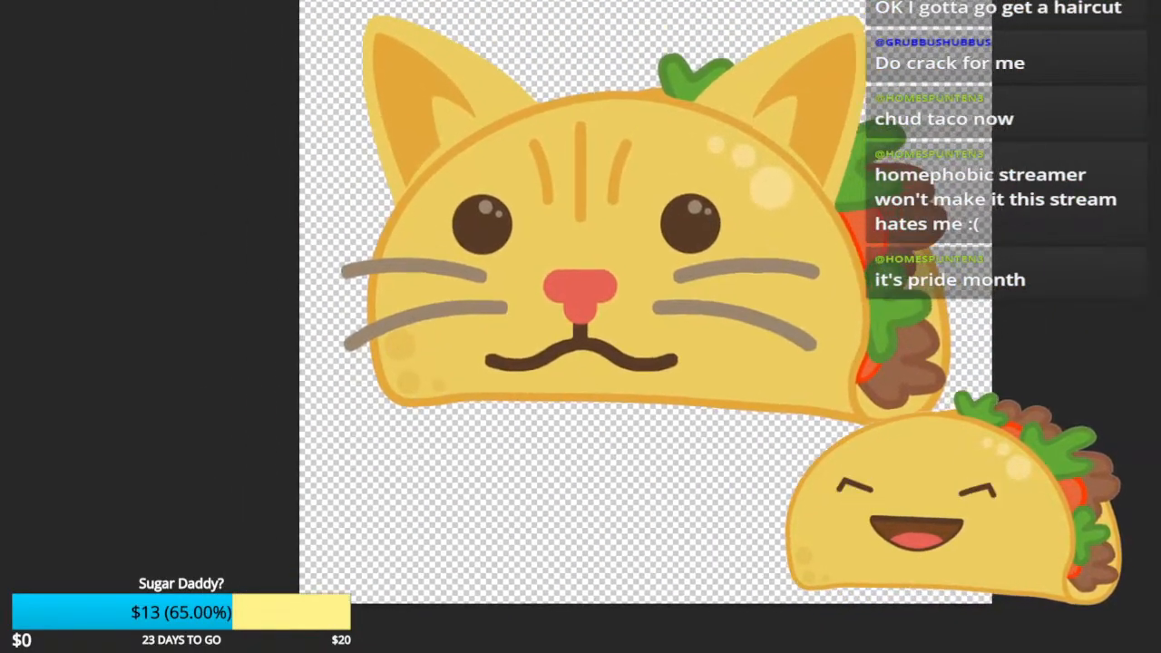
pyautogui.scroll(-4, 753, 319)
pyautogui.moveTo(753, 319)
pyautogui.mouseDown()
pyautogui.moveTo(681, 302)
pyautogui.moveTo(635, 312)
pyautogui.moveTo(649, 297)
pyautogui.mouseUp()
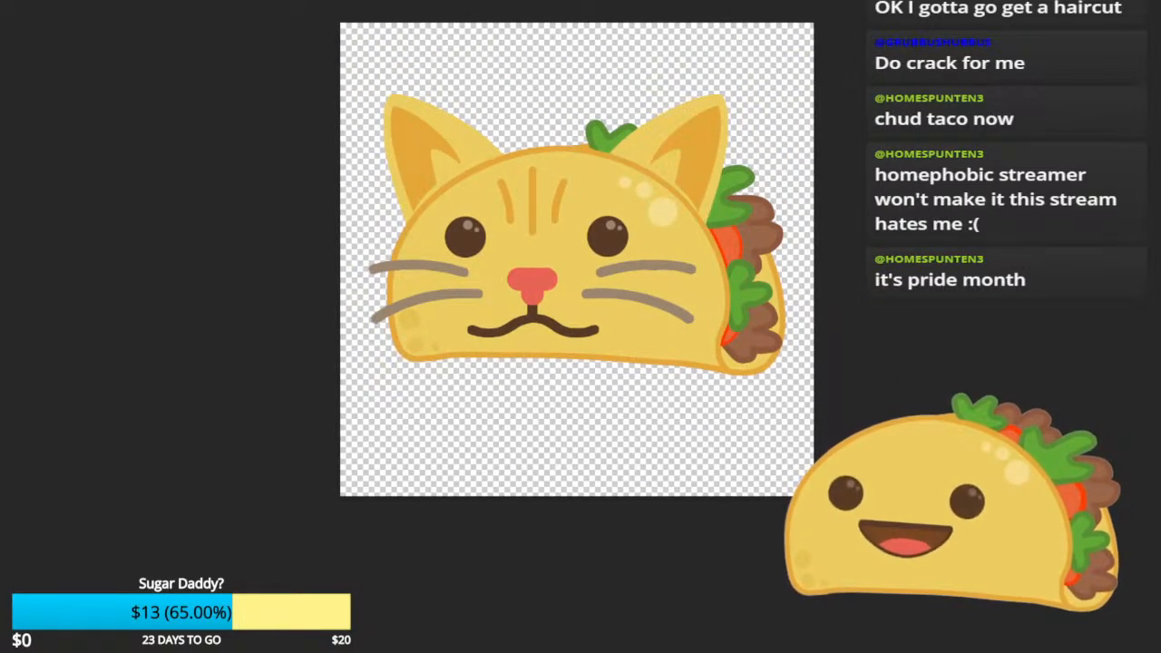
pyautogui.scroll(3, 649, 297)
pyautogui.scroll(-3, 648, 297)
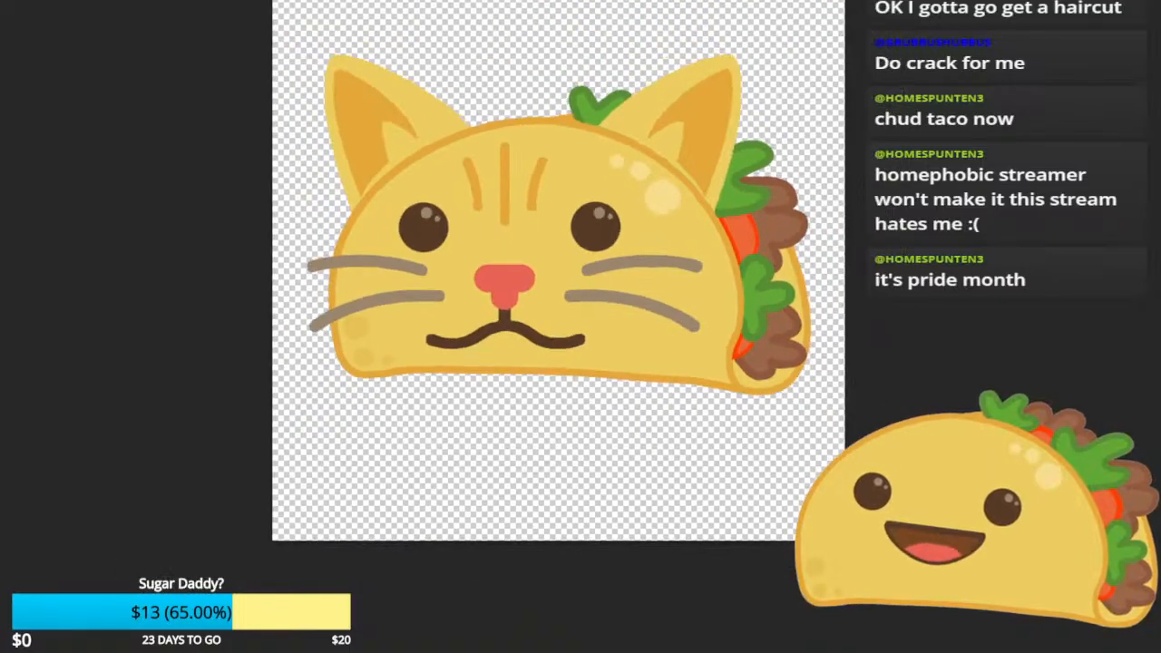